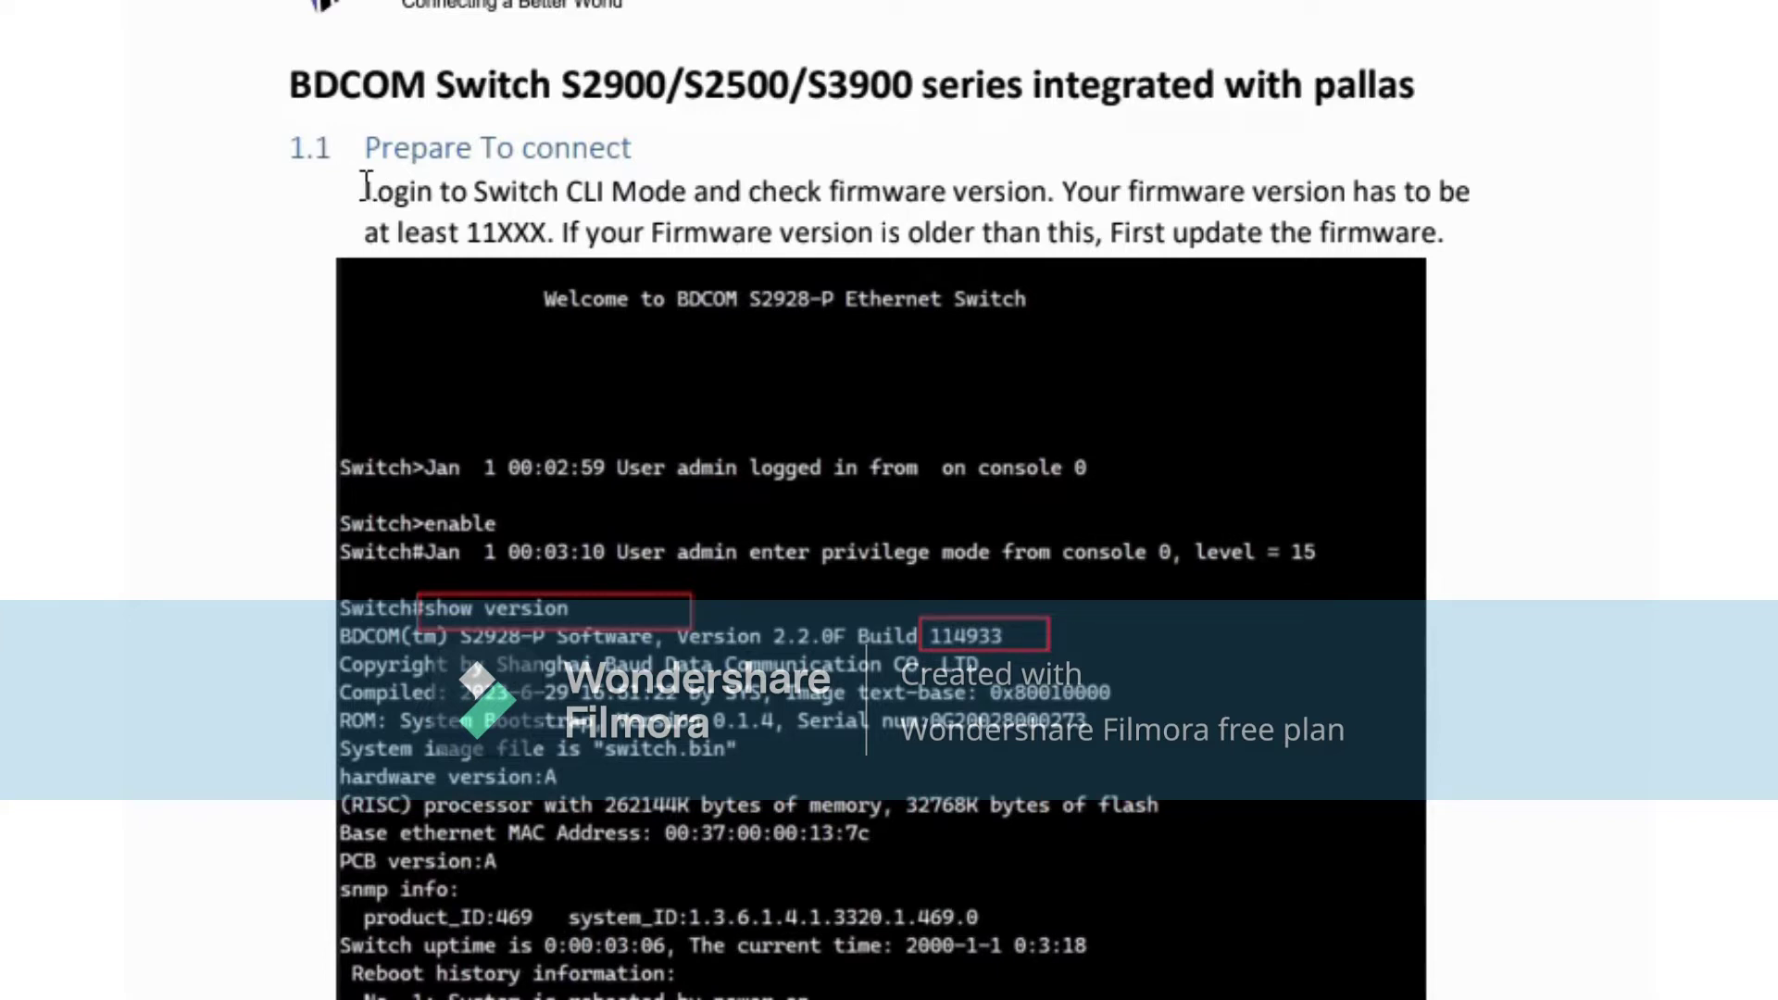
- Scroll the integration guide down to the Pallas supported firmware links and MQTT configuration commands
scroll(367, 185, down, 10)
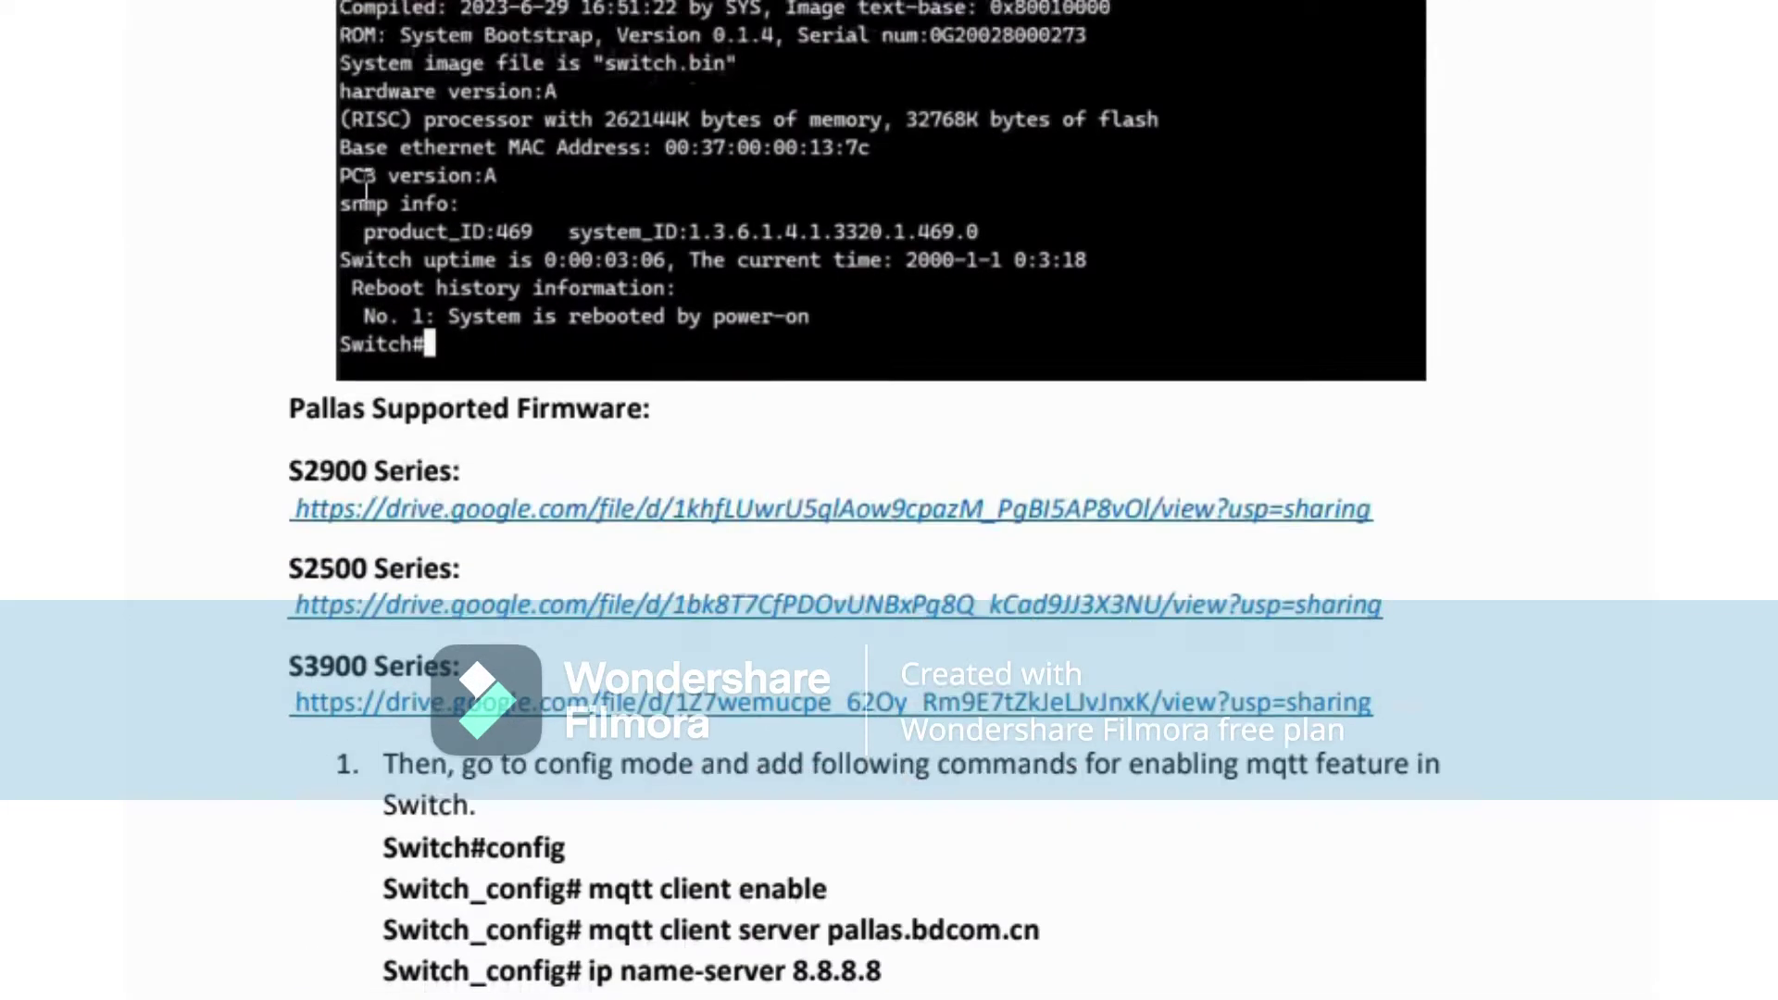
scroll(367, 185, down, 1)
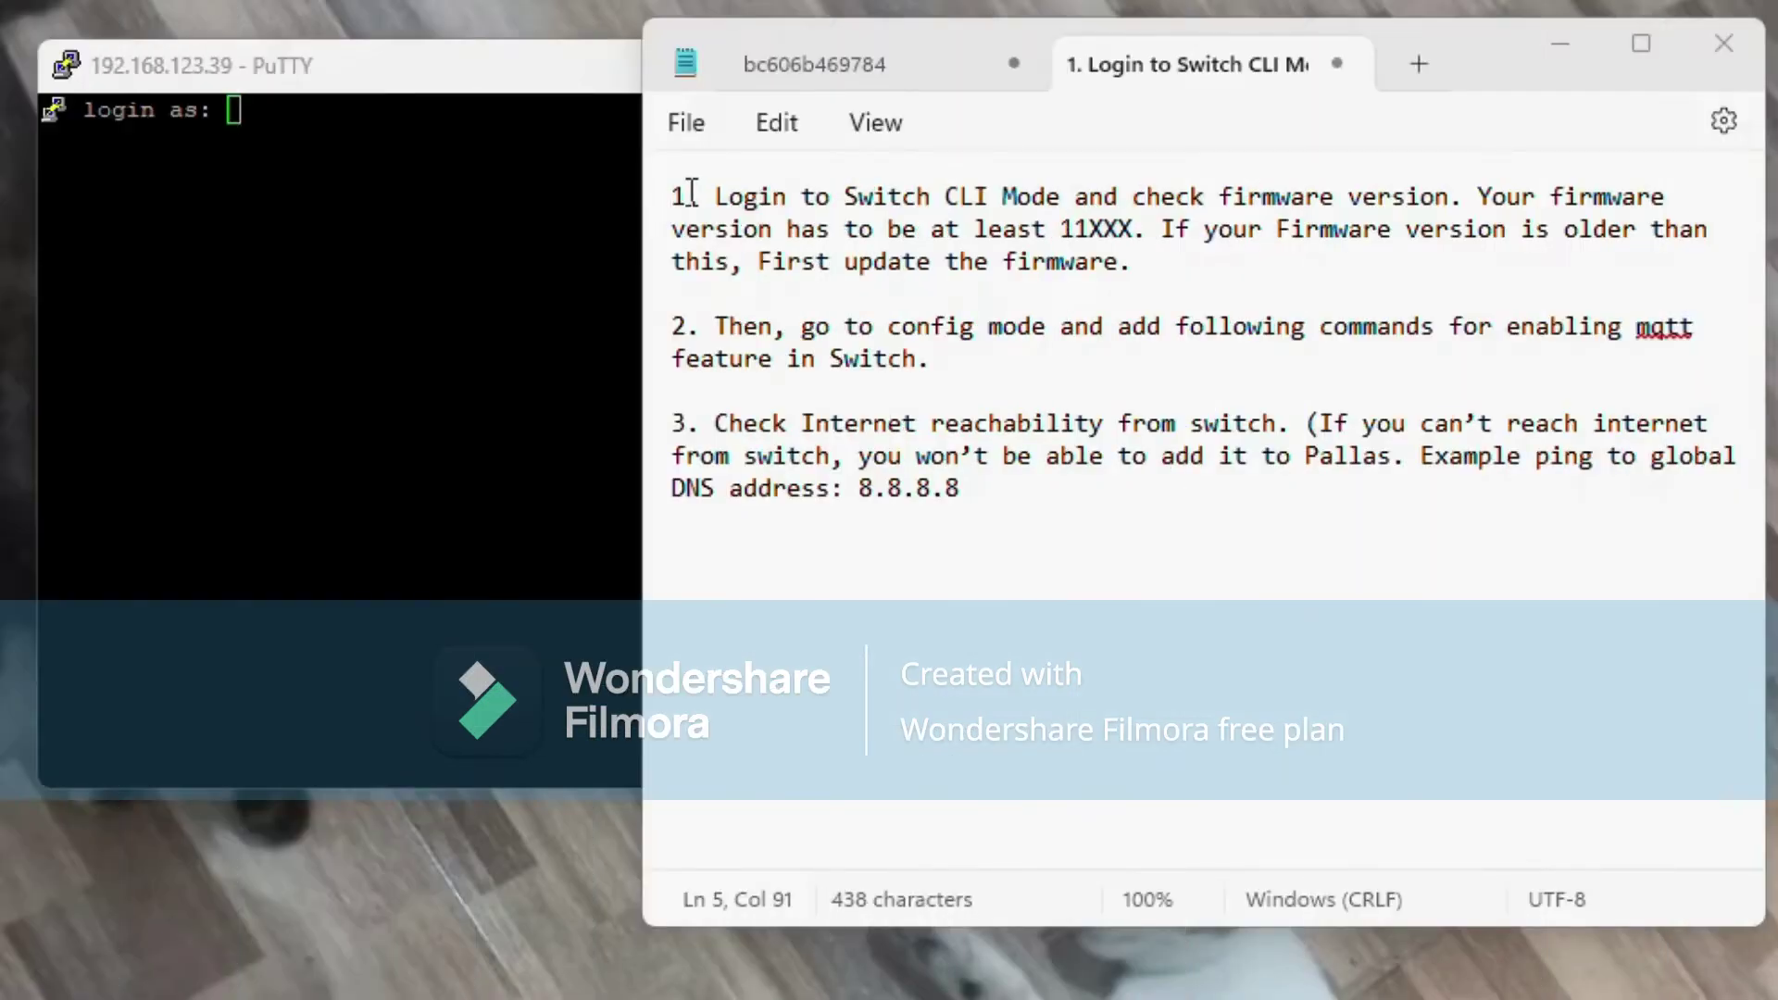
- Review the firmware-check step in the notes, then log into the switch as admin
click(674, 187)
drag(674, 190, 1144, 294)
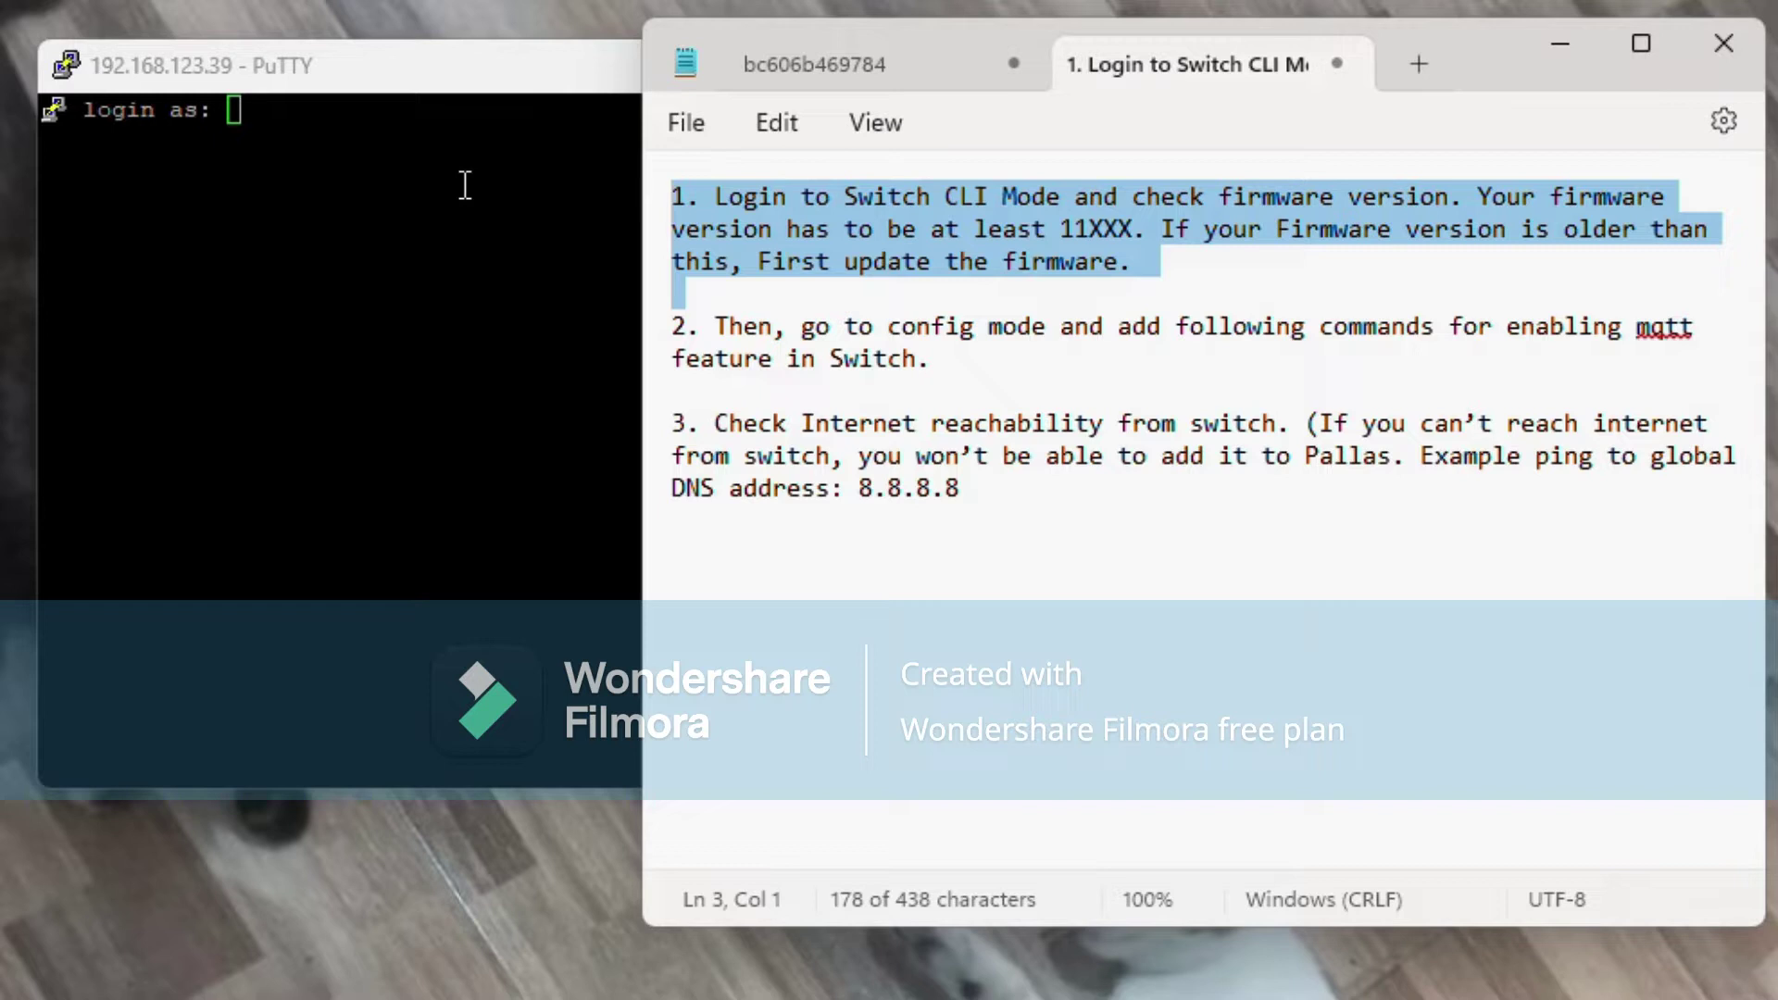
click(1560, 47)
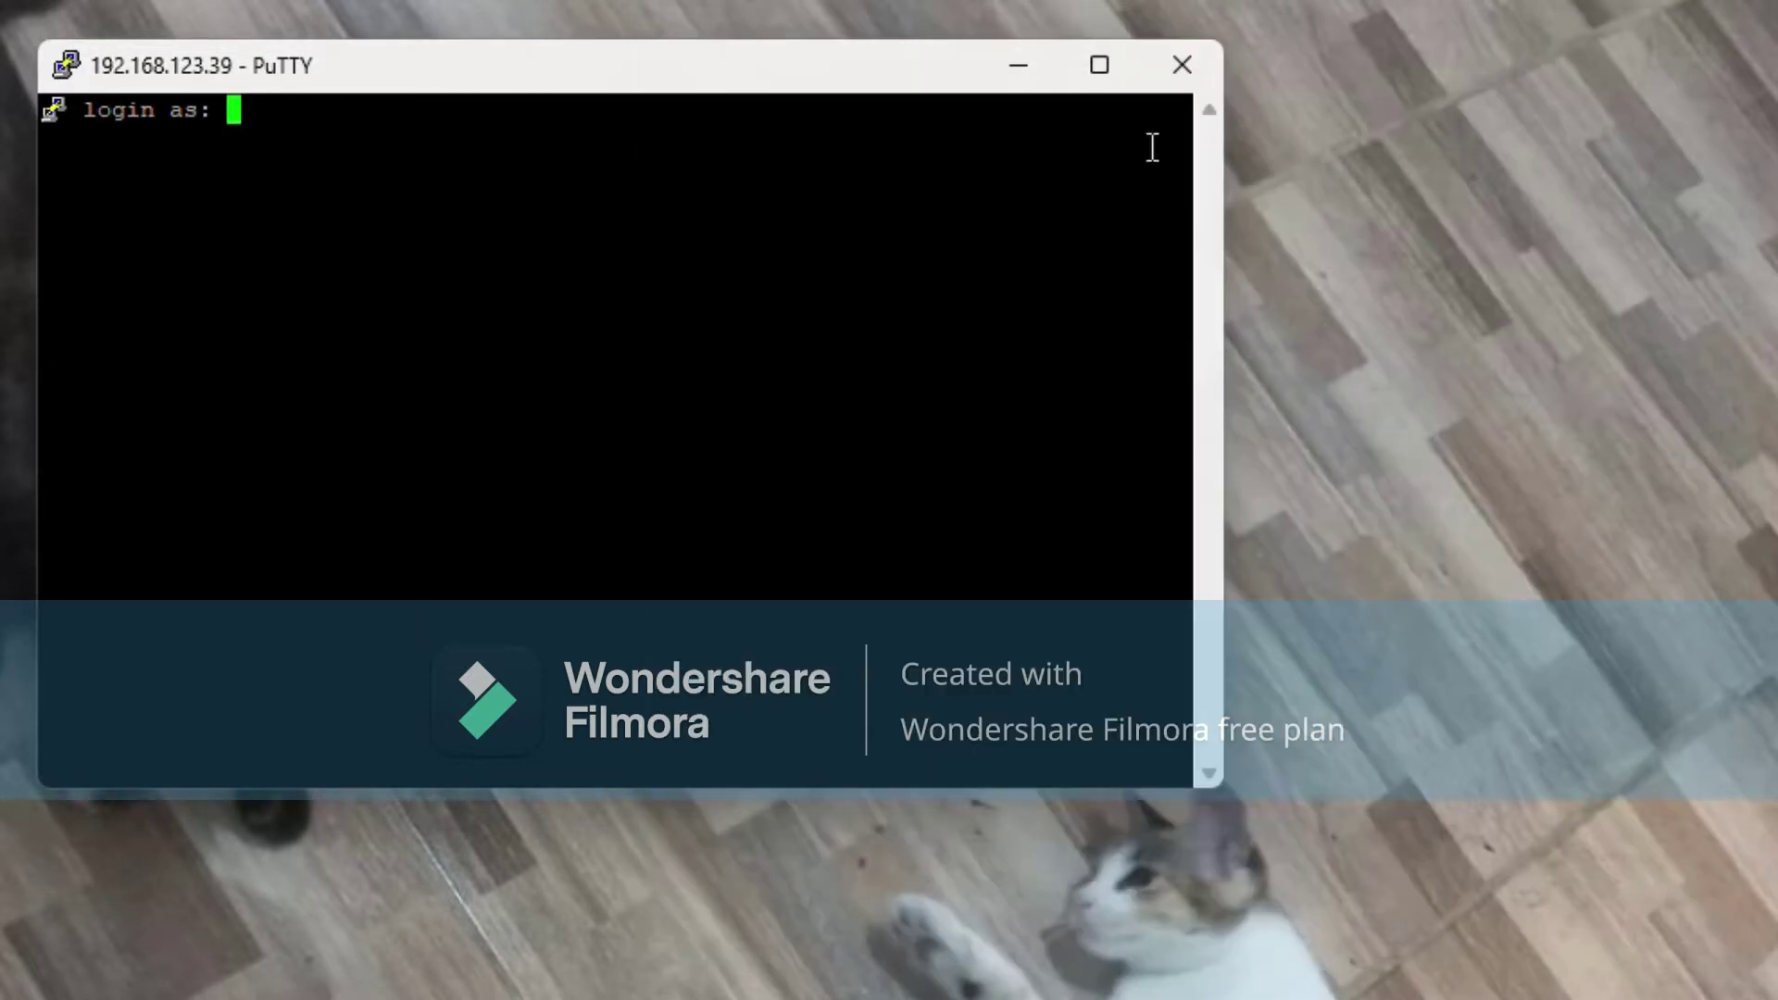
text(admin)
key(Return)
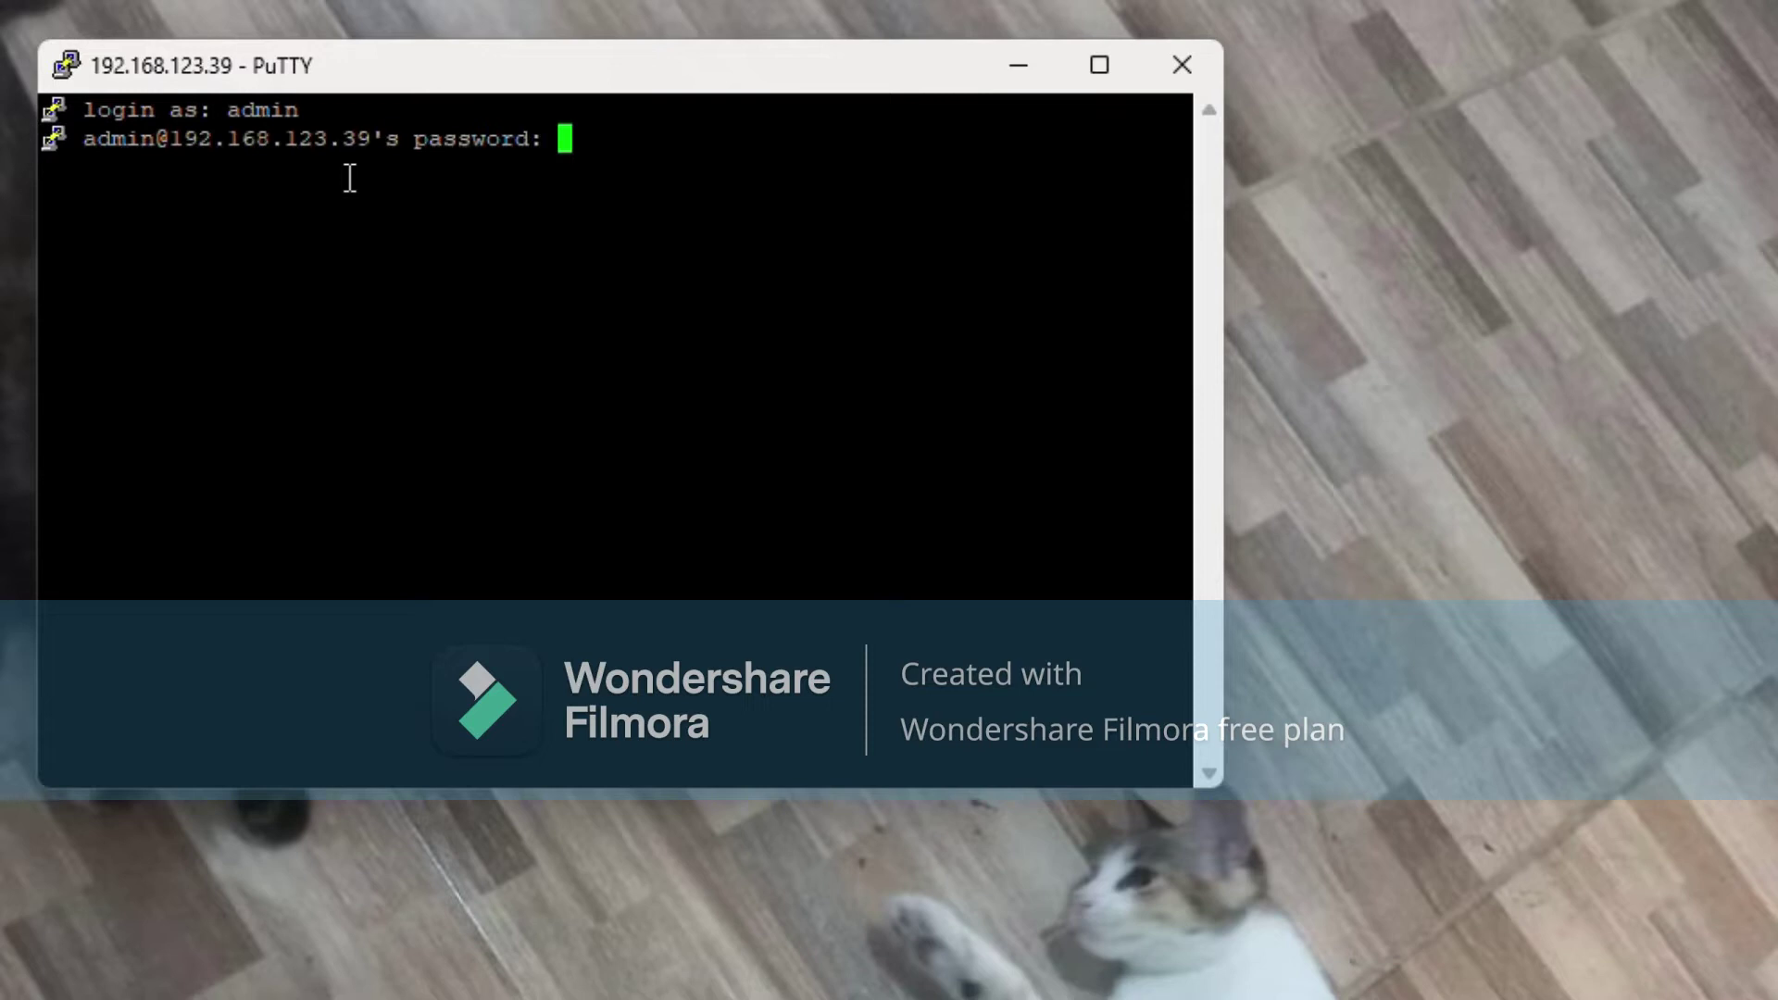
key(Return)
- Enter privileged and configuration mode with ena and conf, then run show version
text(ena)
key(Return)
text(conf)
key(Return)
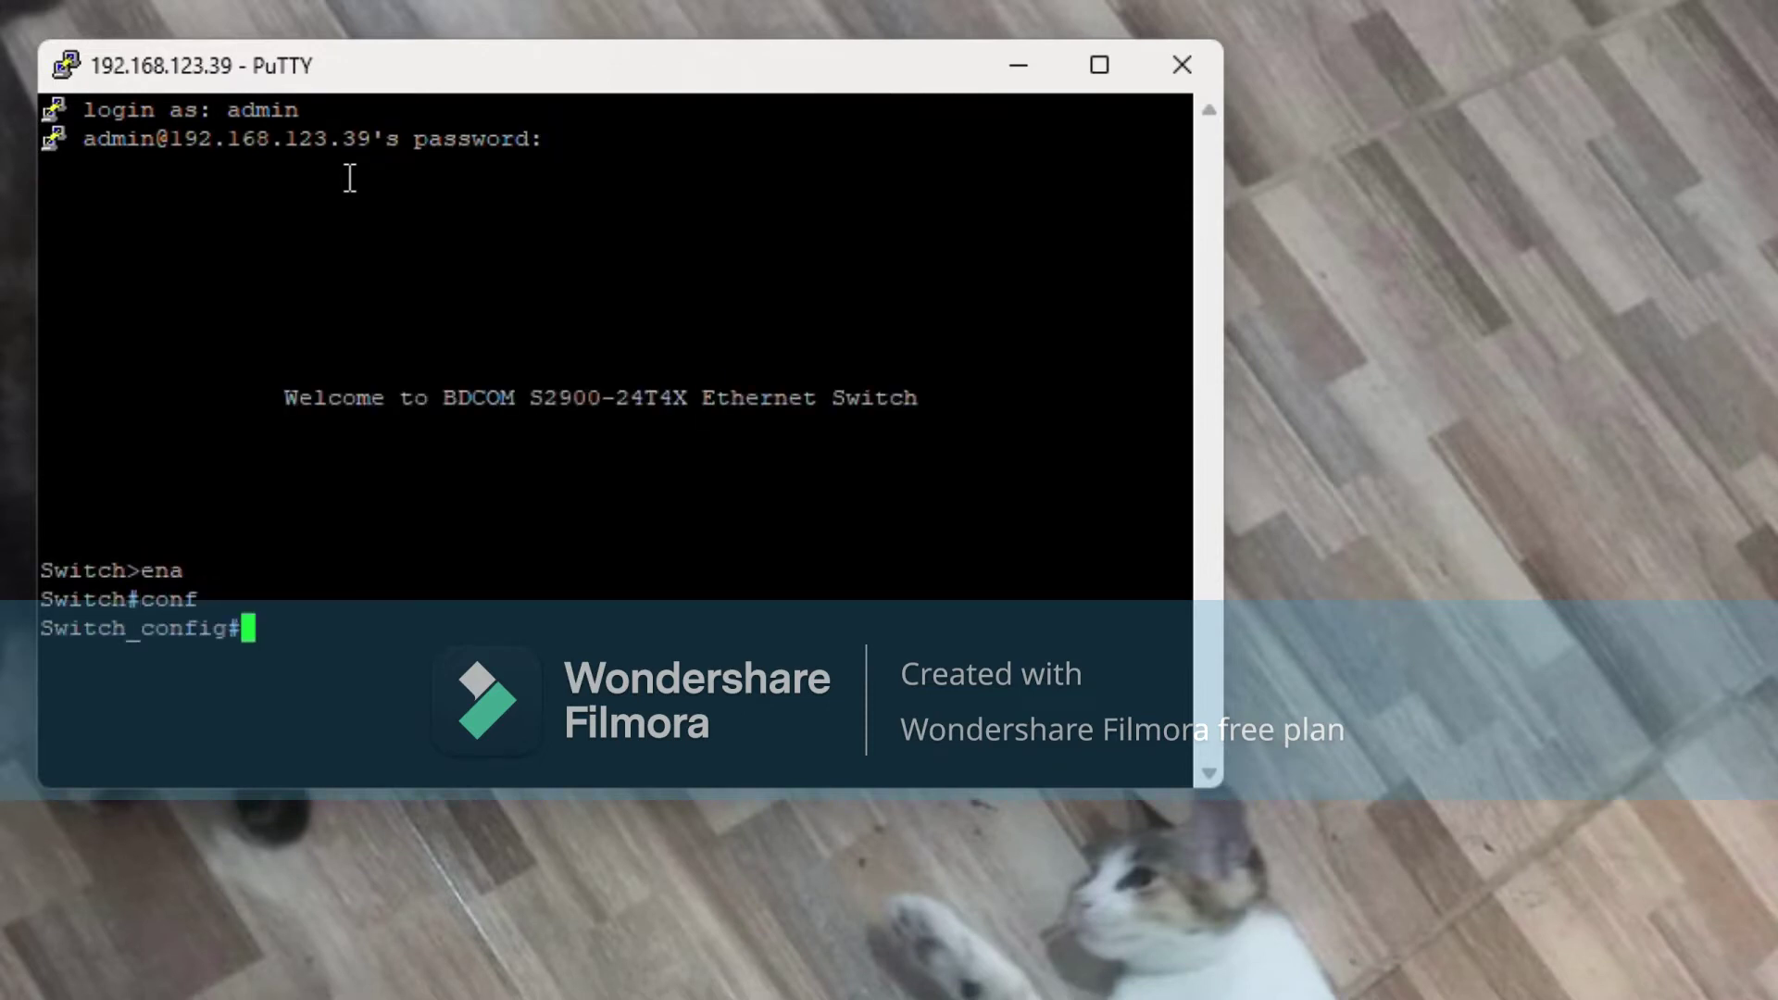
text(show version)
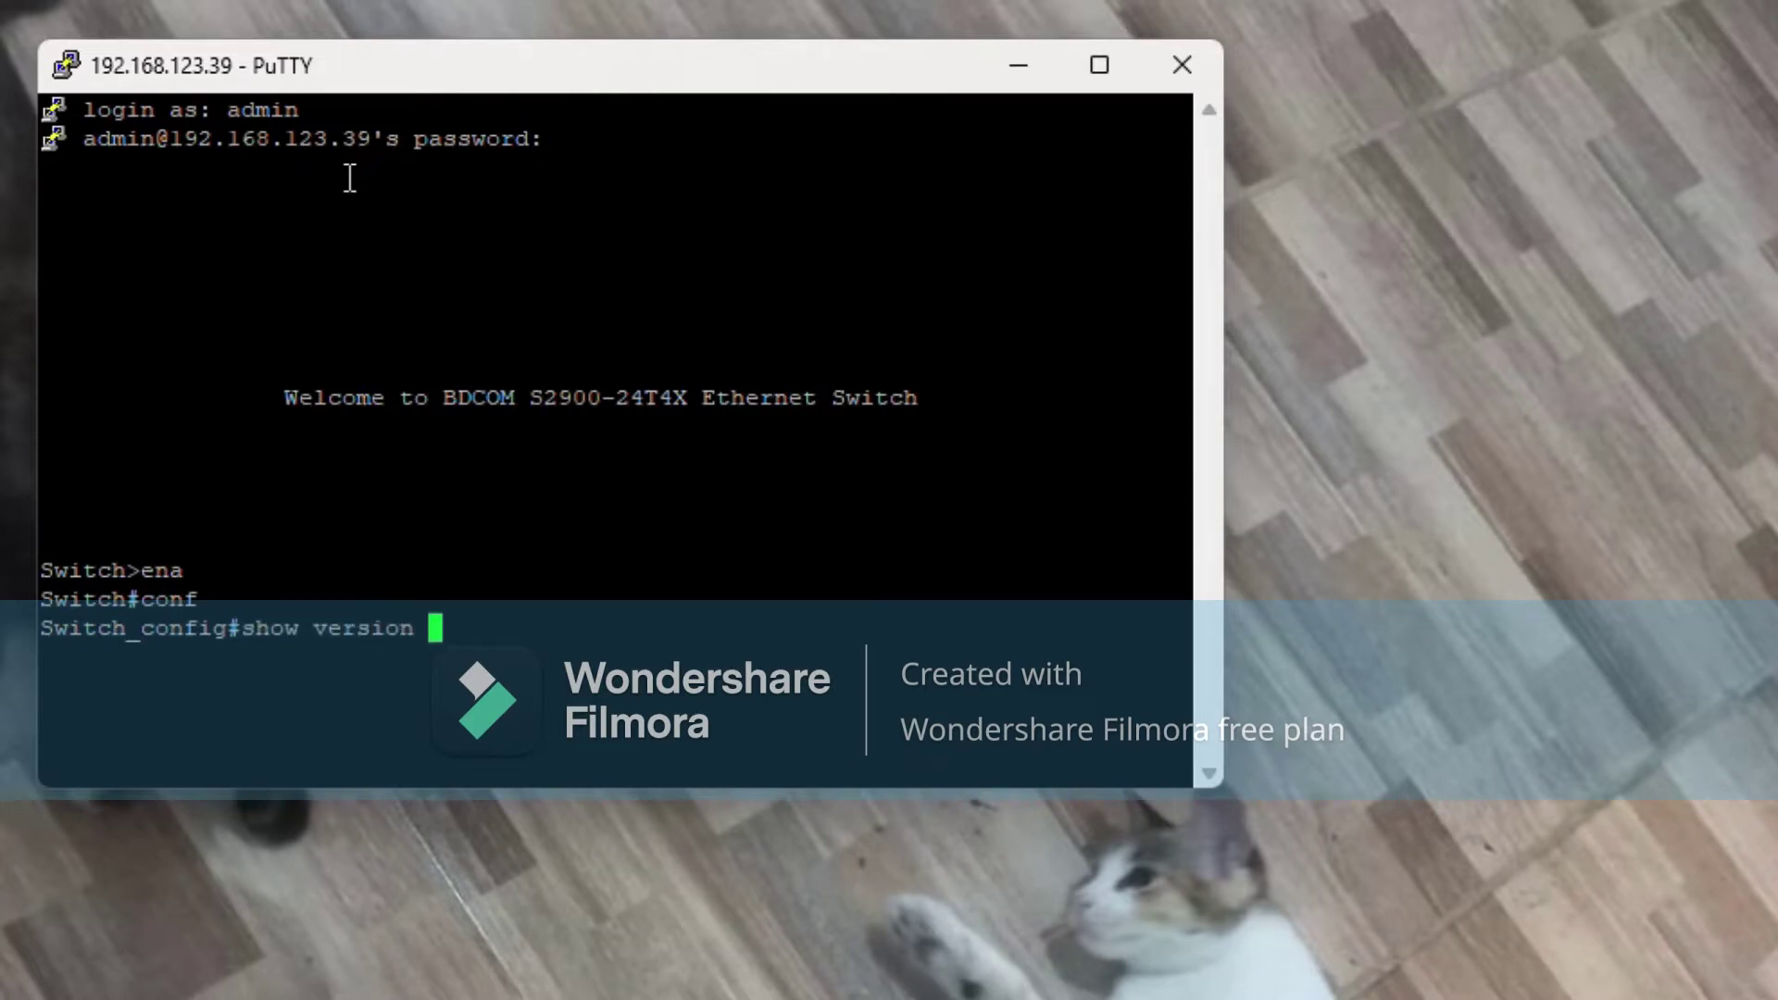
key(Return)
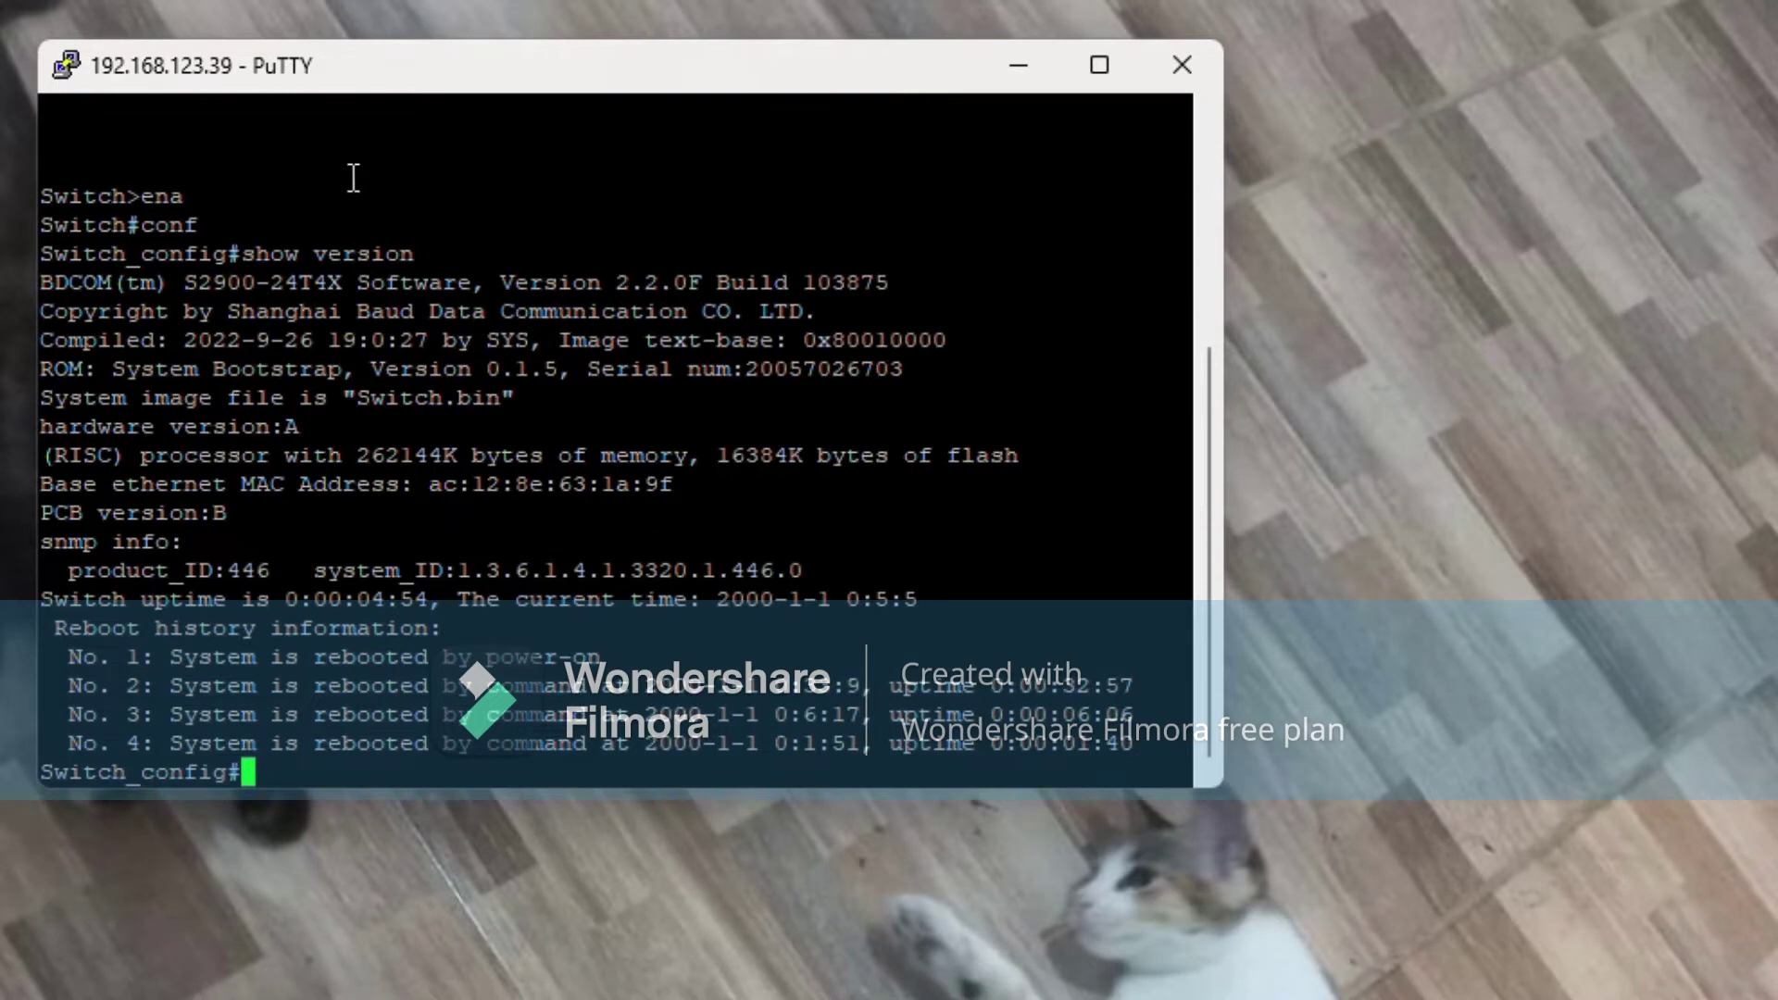
- Highlight build 103875 and the notes' sentence about updating older firmware
drag(802, 289, 900, 278)
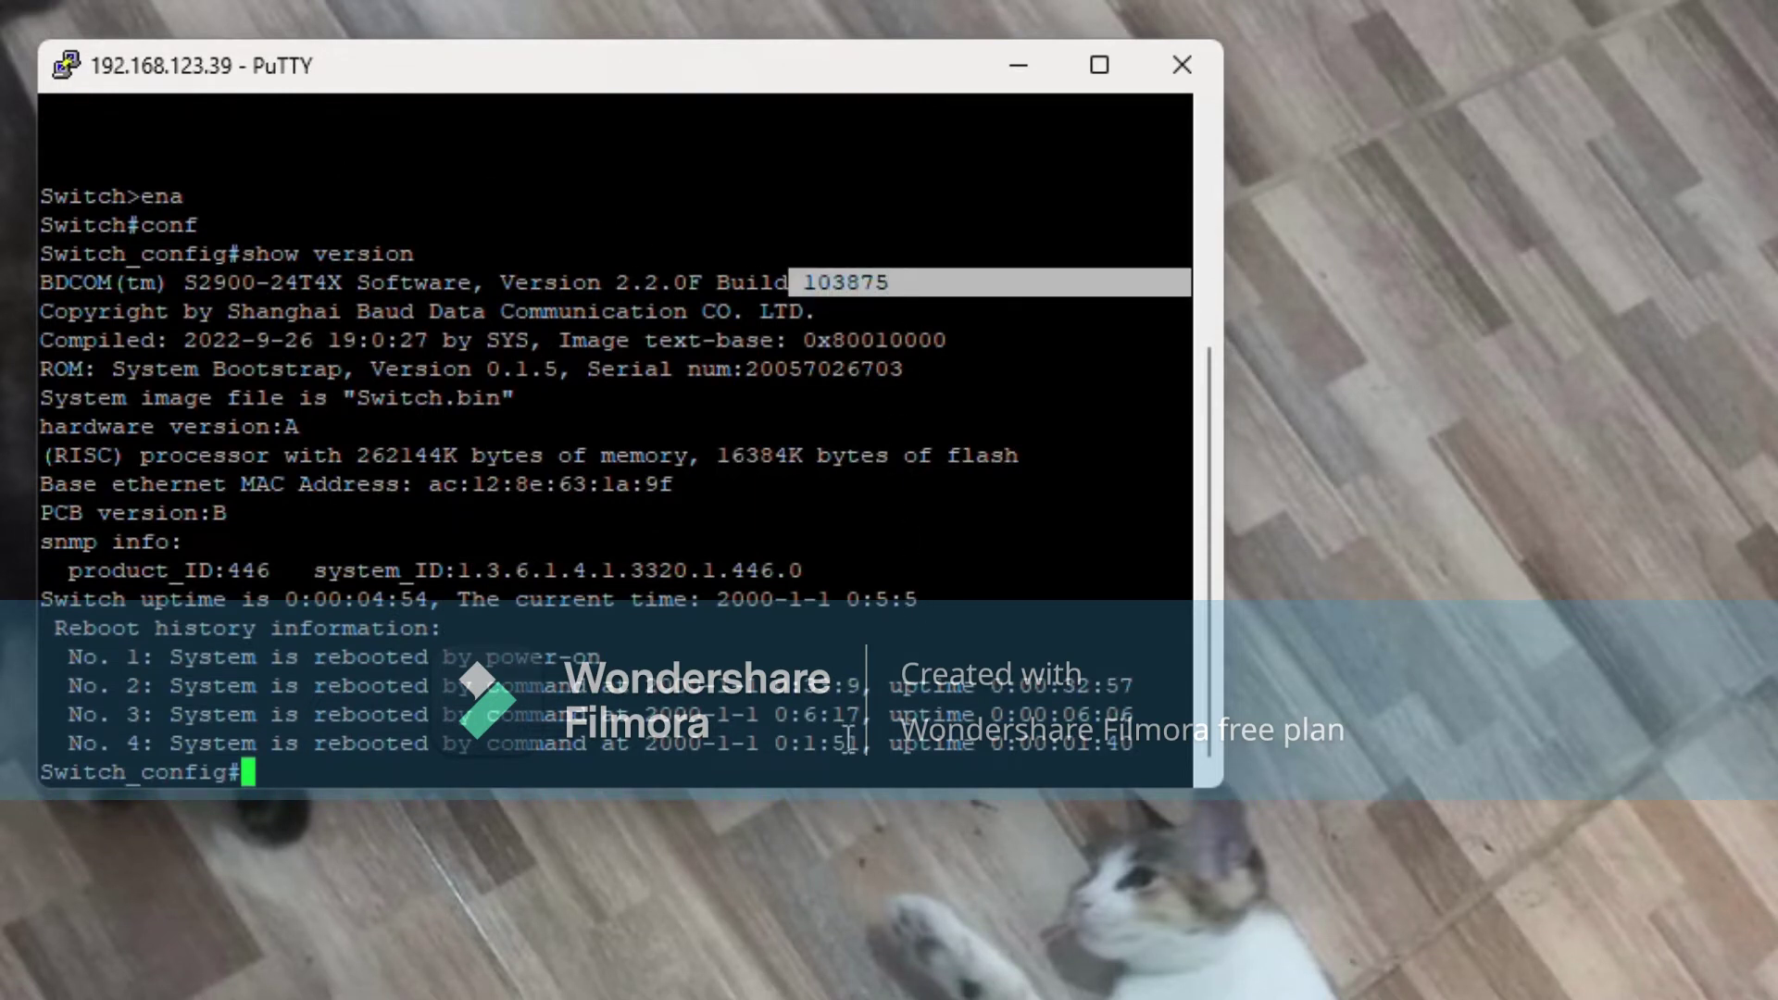
key(alt+Tab)
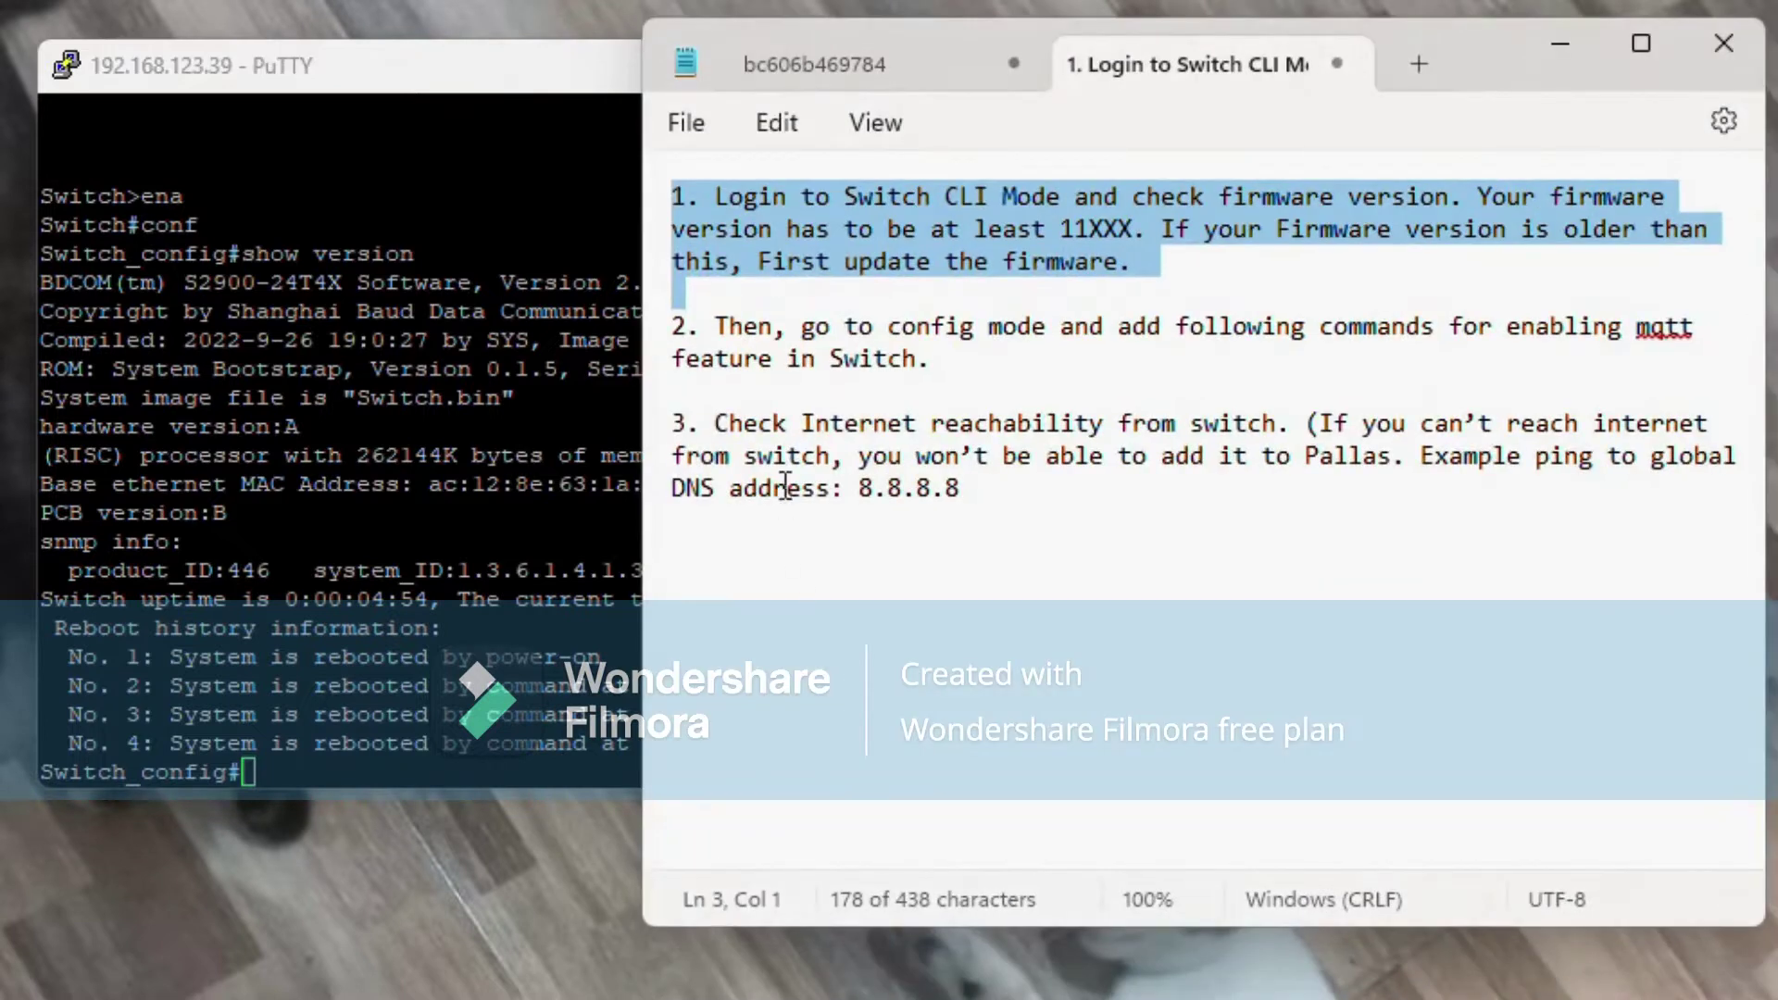
drag(1162, 229, 1591, 264)
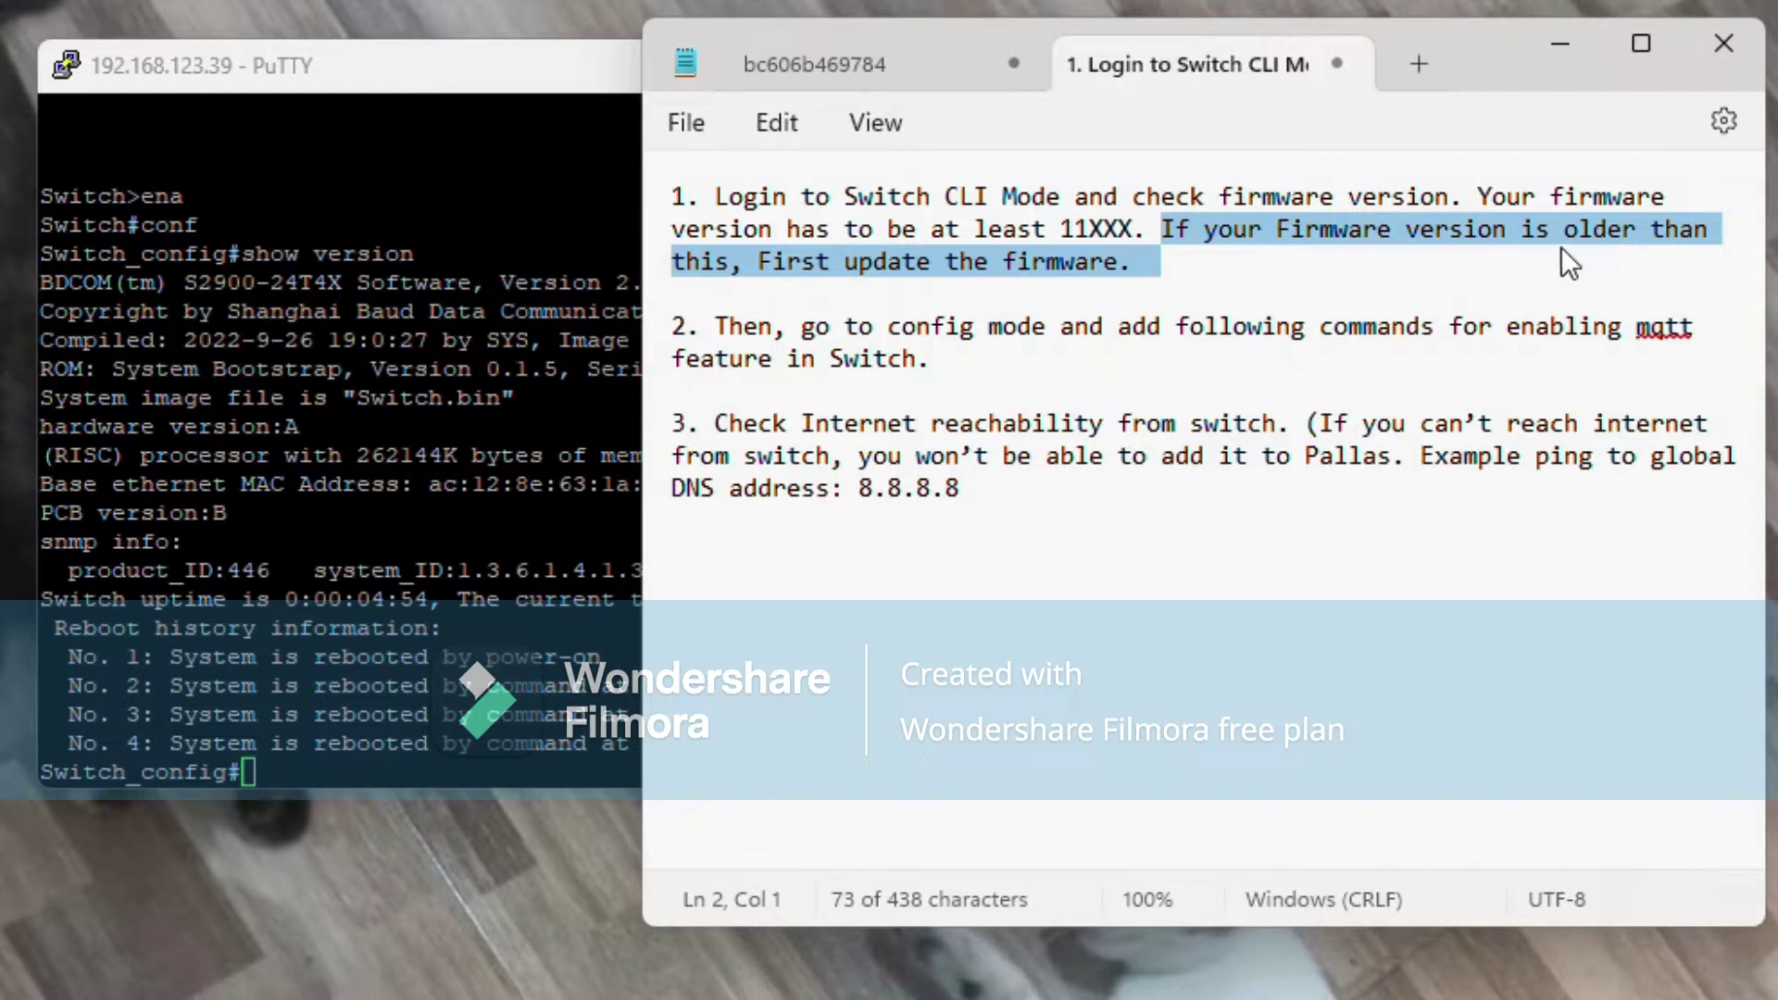
click(907, 269)
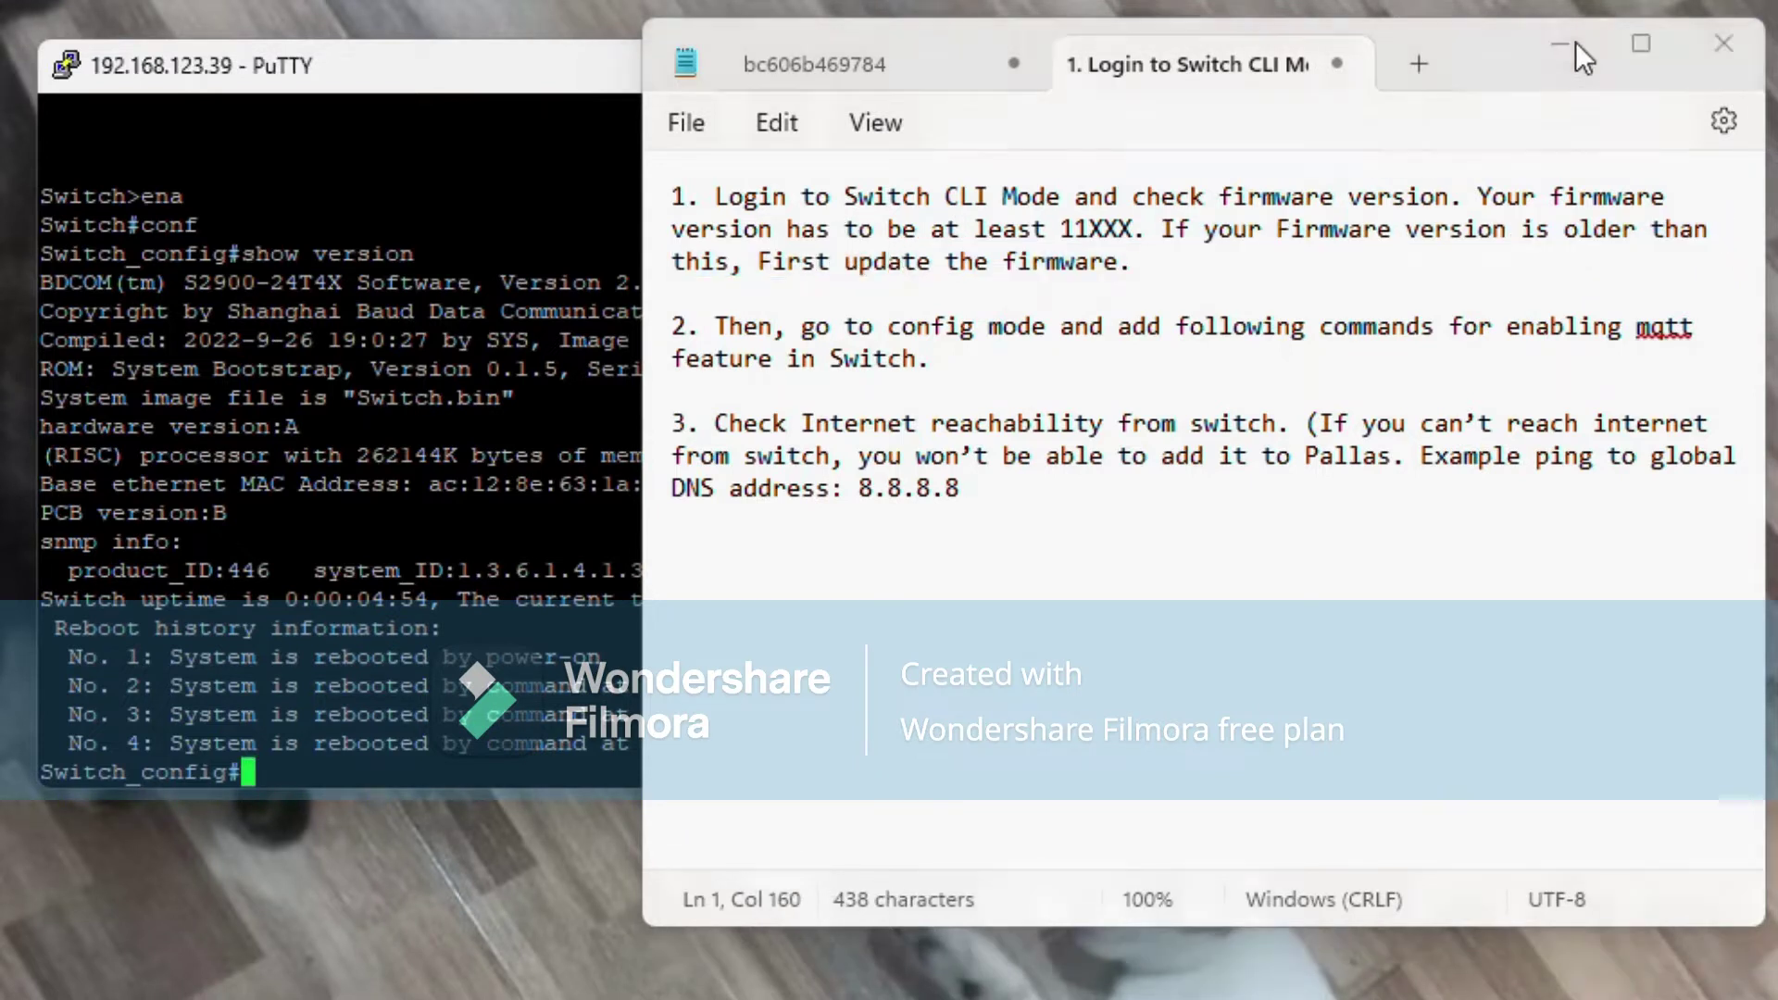
click(1561, 44)
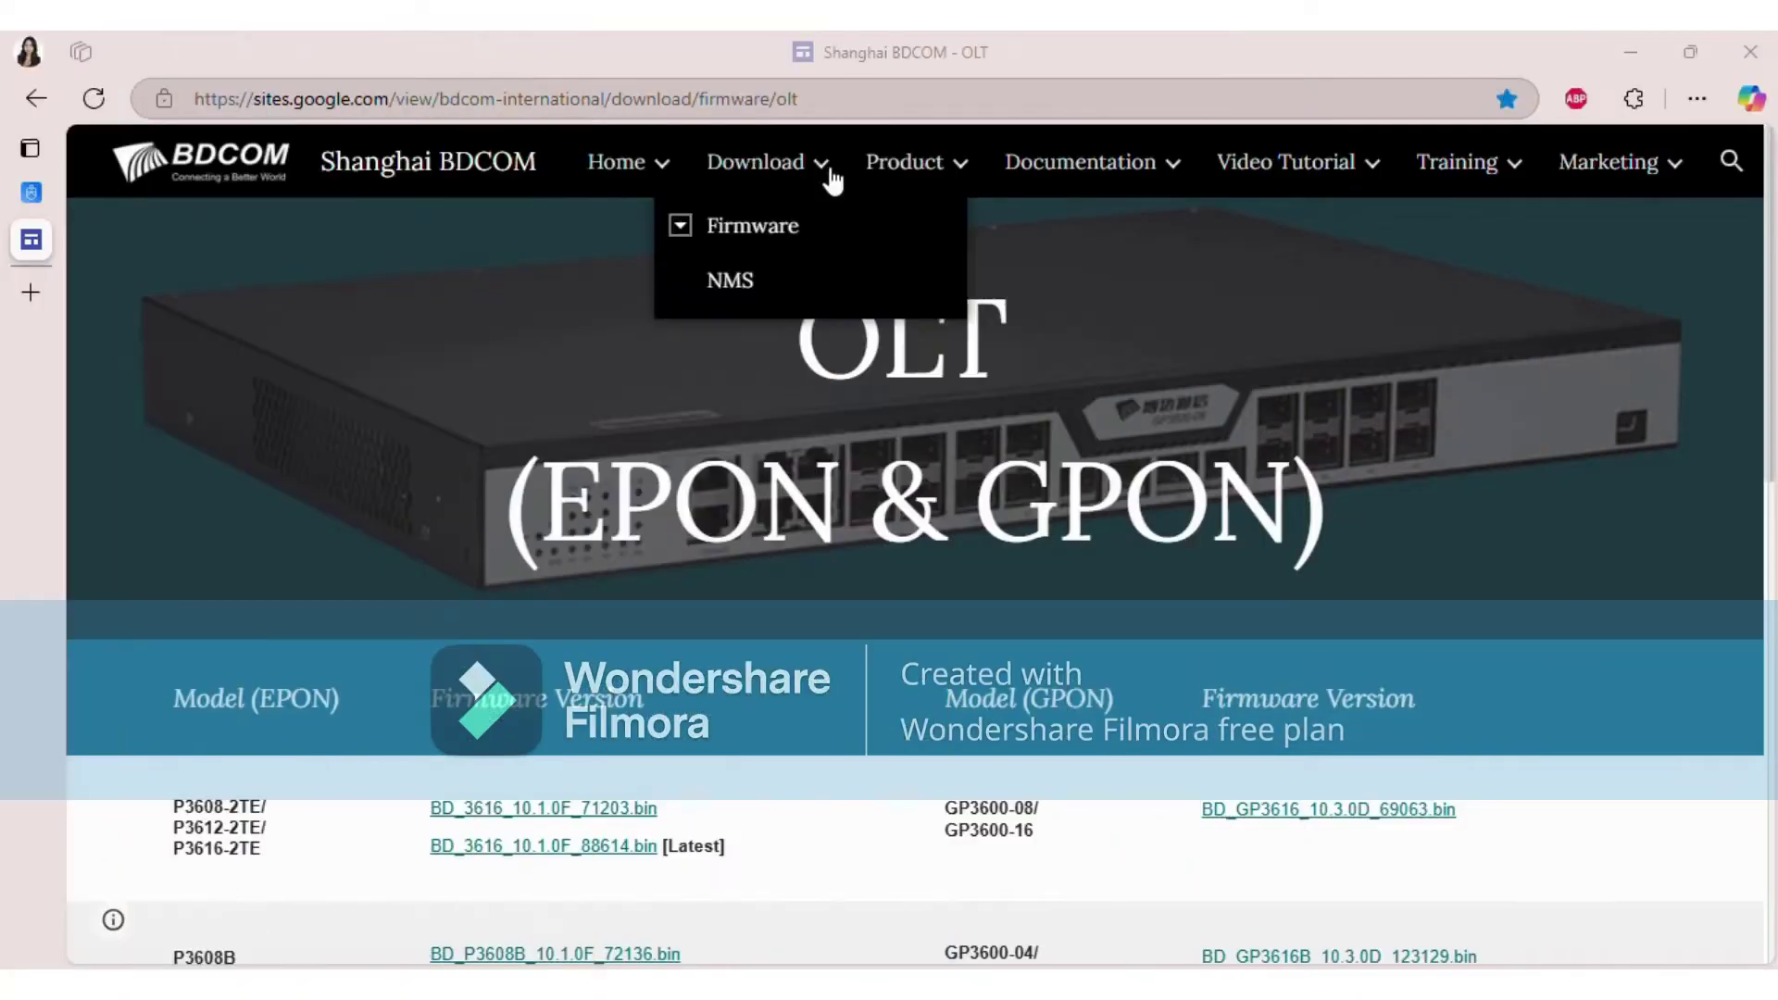
- Open the BDCOM site's Download > Firmware > Switch page and scroll down the table
click(680, 225)
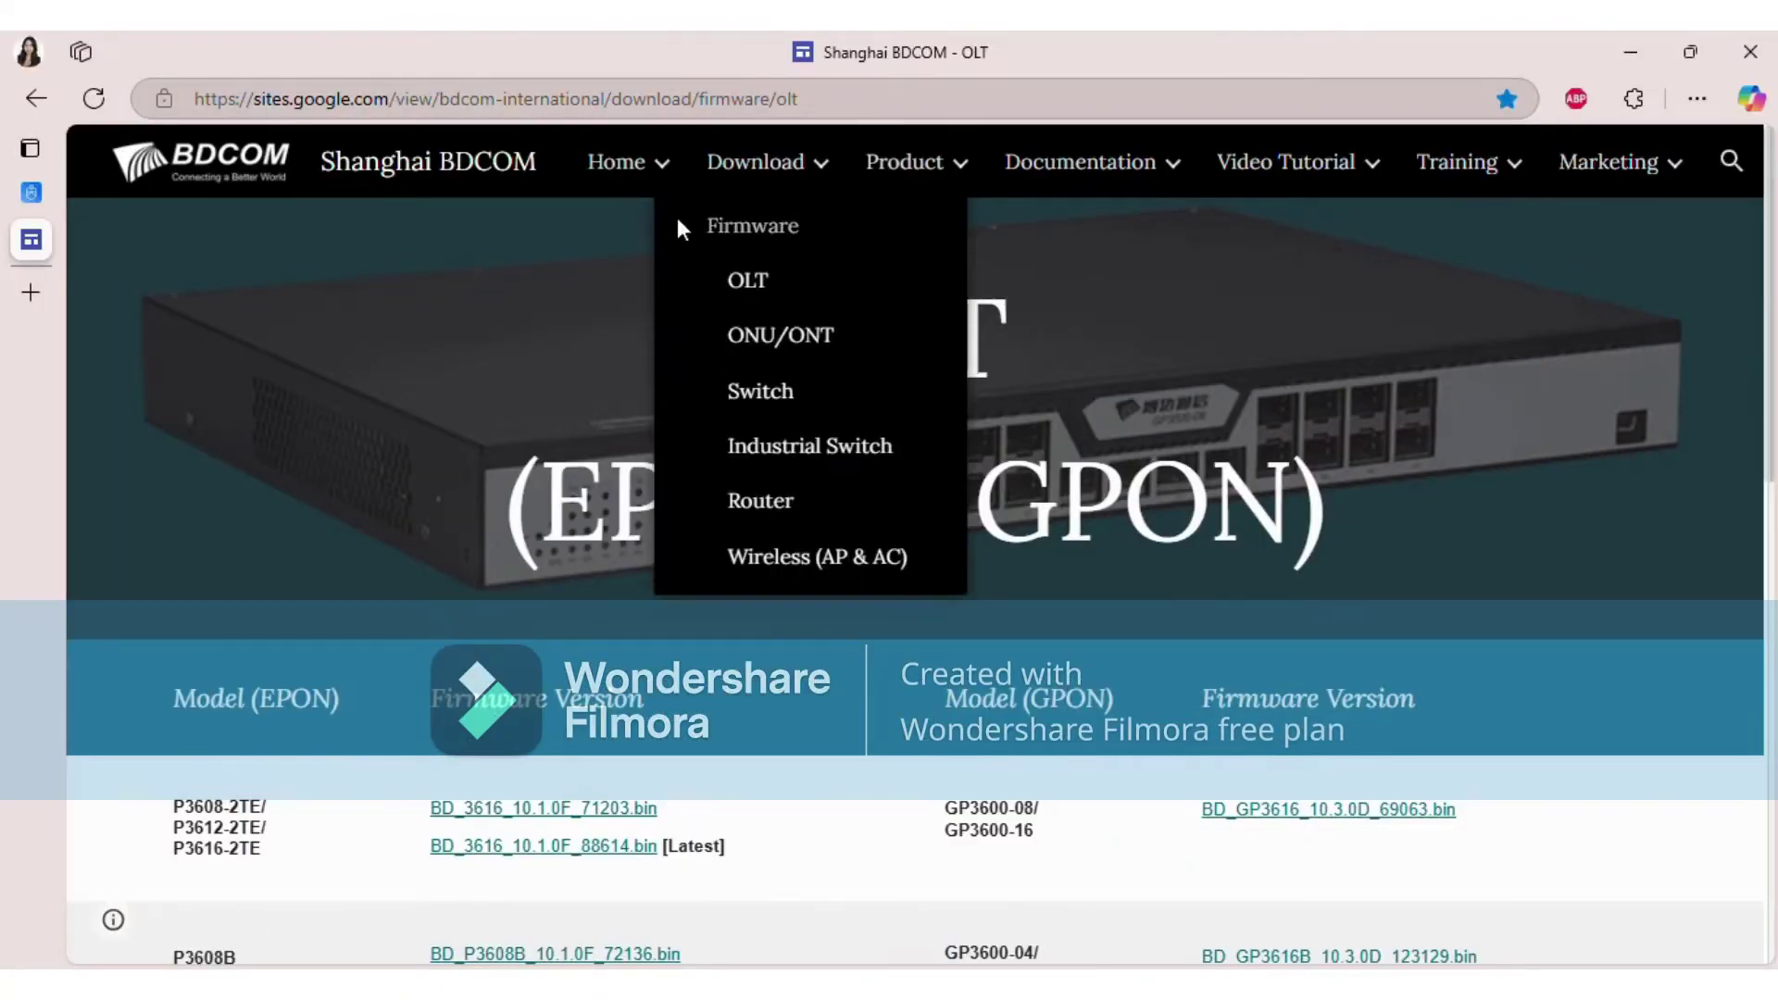
click(748, 403)
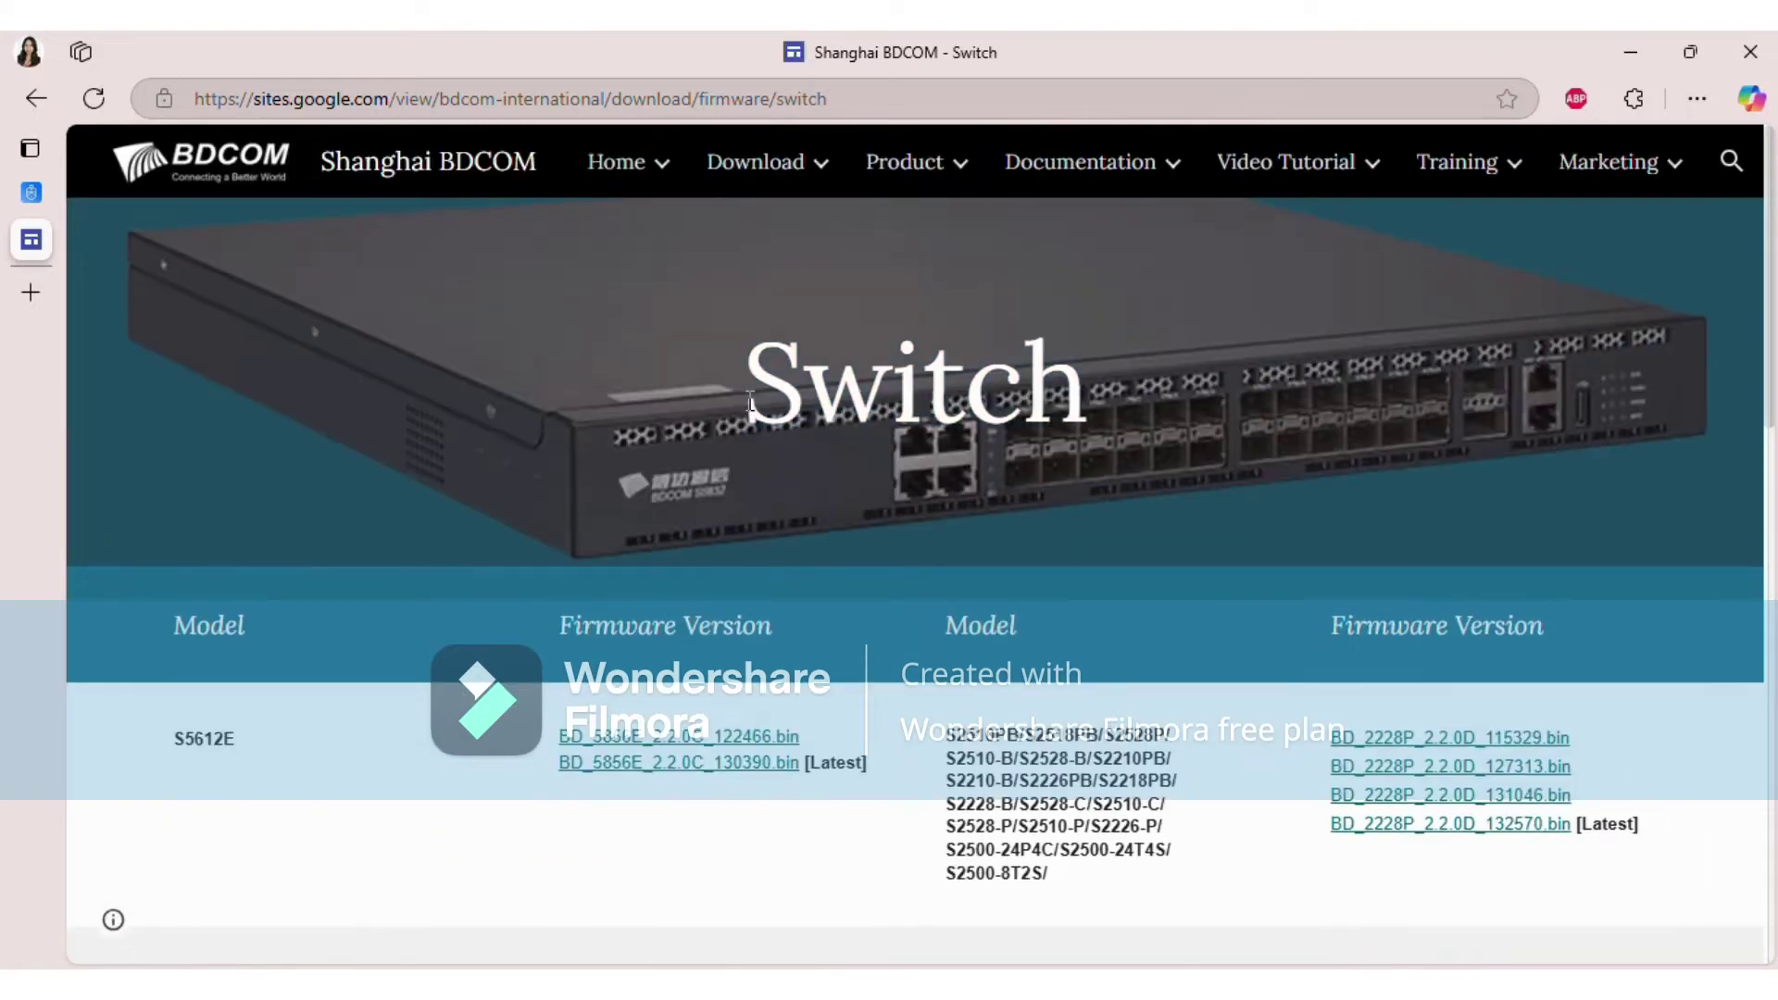
scroll(751, 403, down, 5)
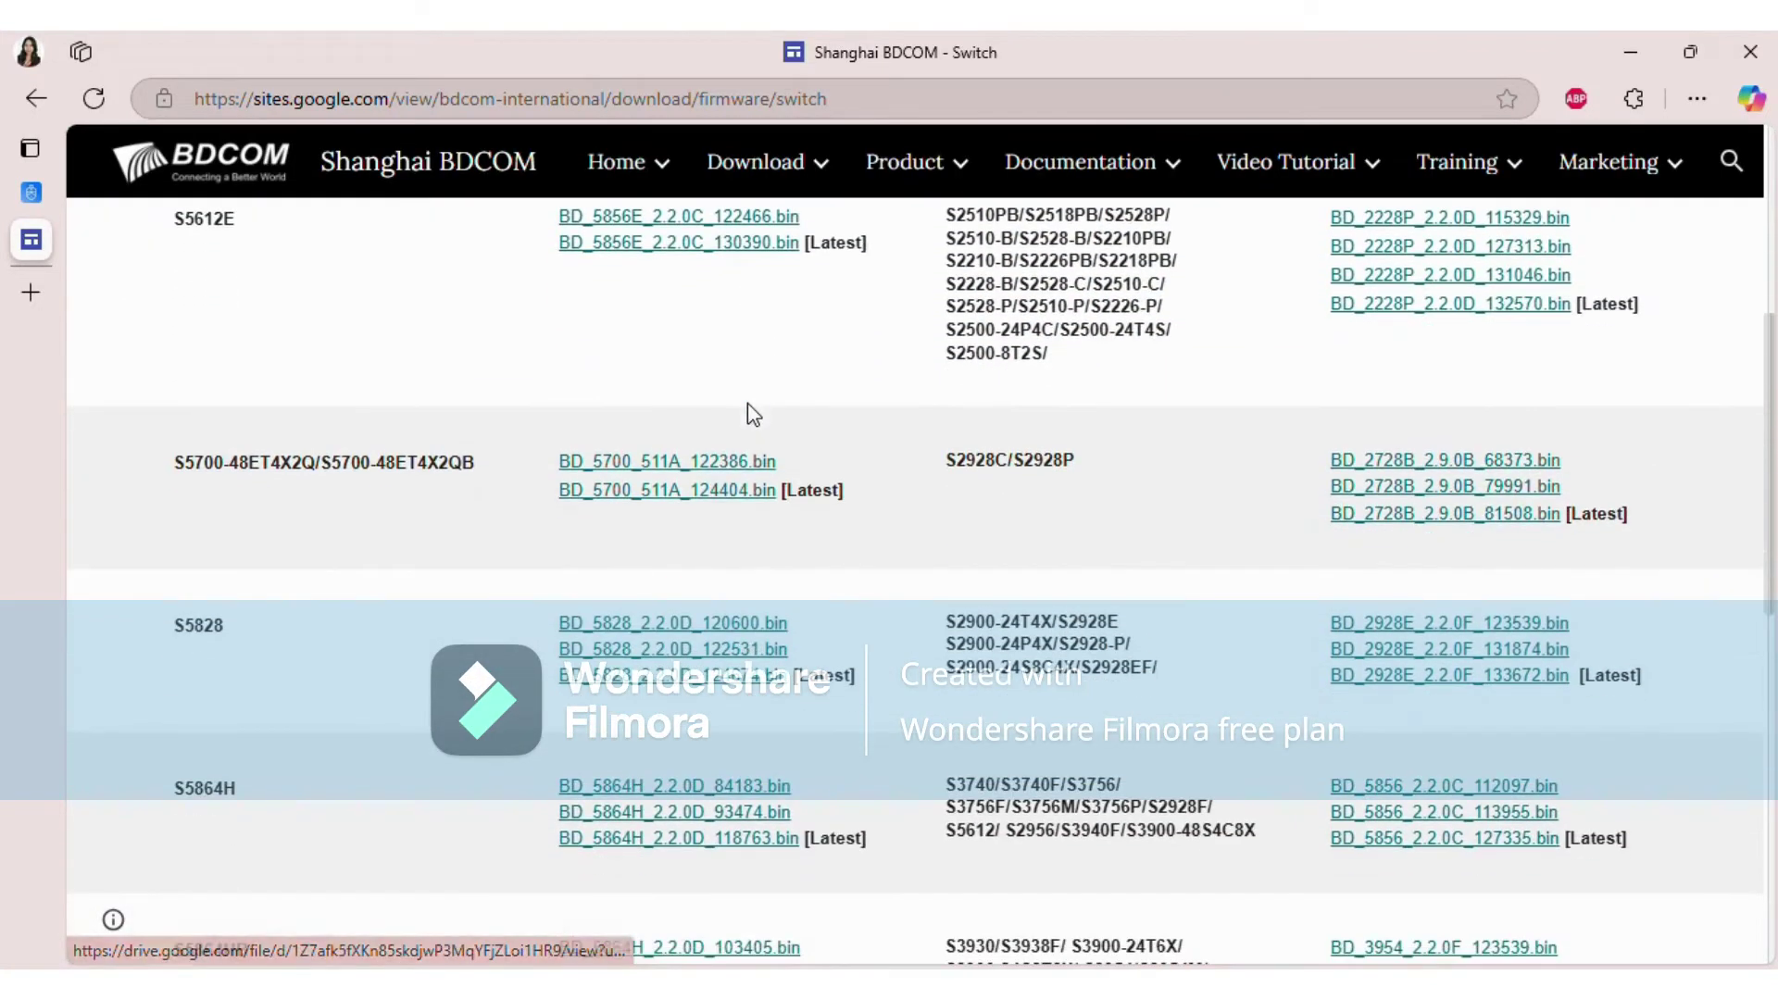
scroll(748, 404, down, 3)
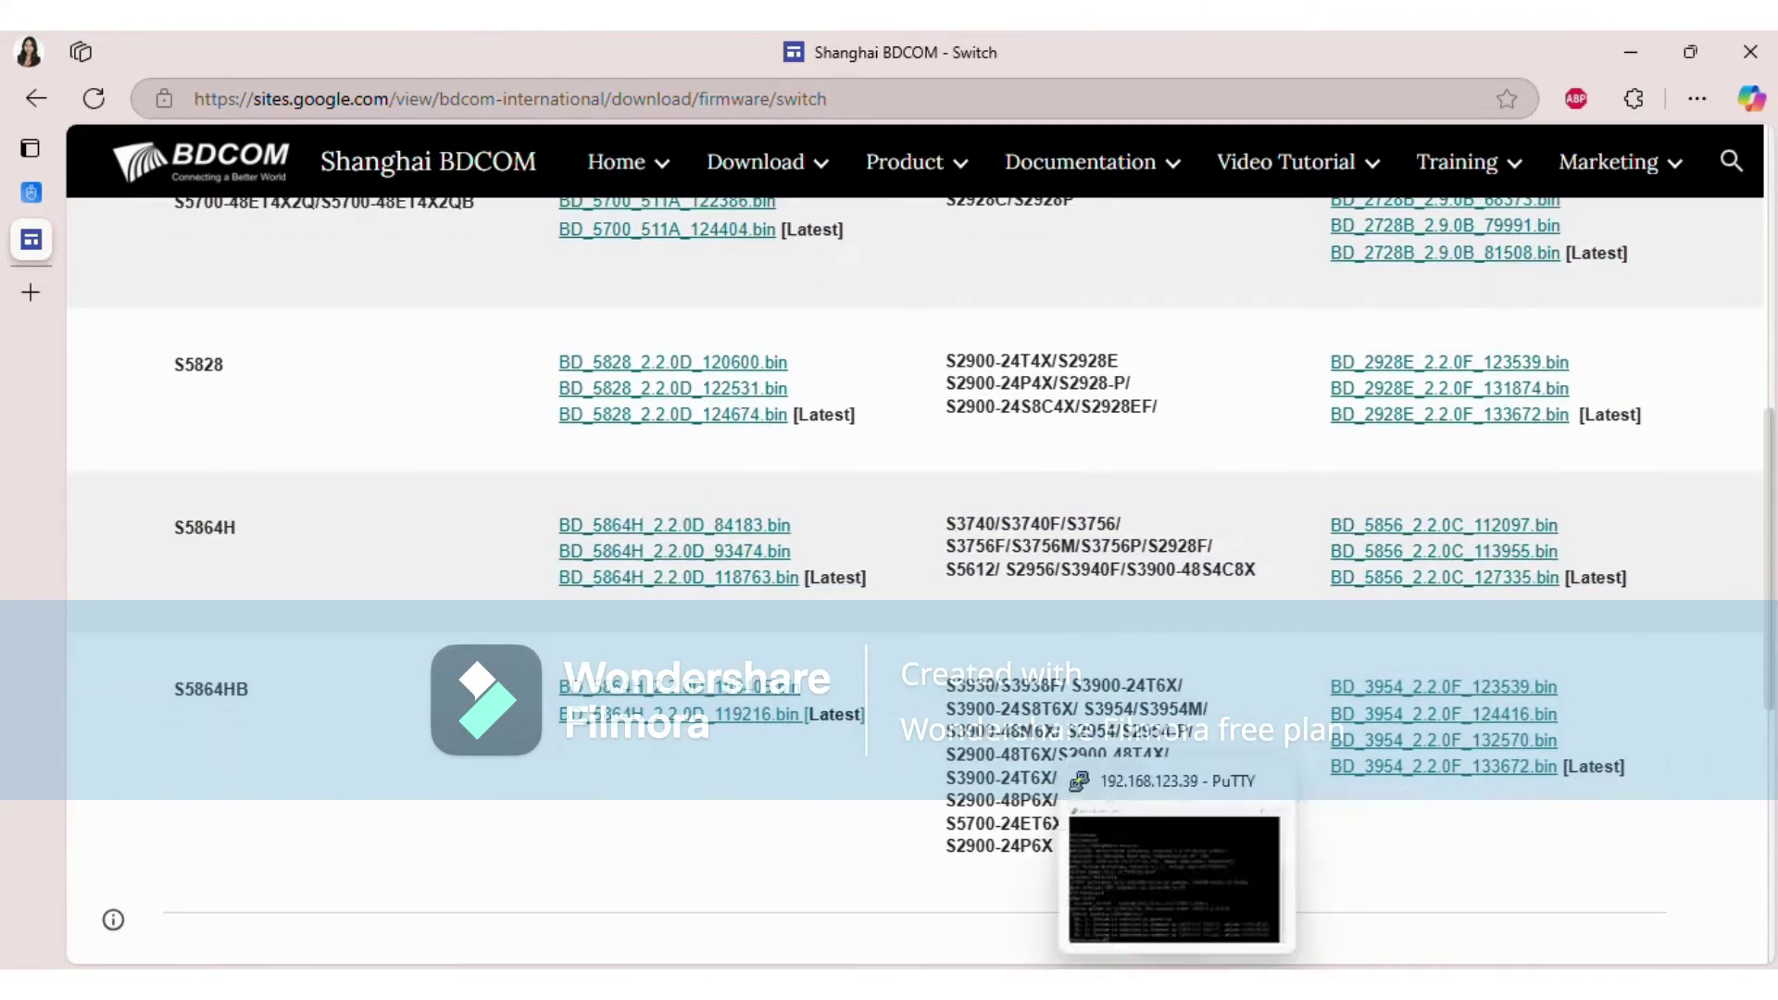
- Match model S2900-24T4X with the terminal and open BD_2928E_2.2.0F_133672.bin [Latest]
click(1174, 984)
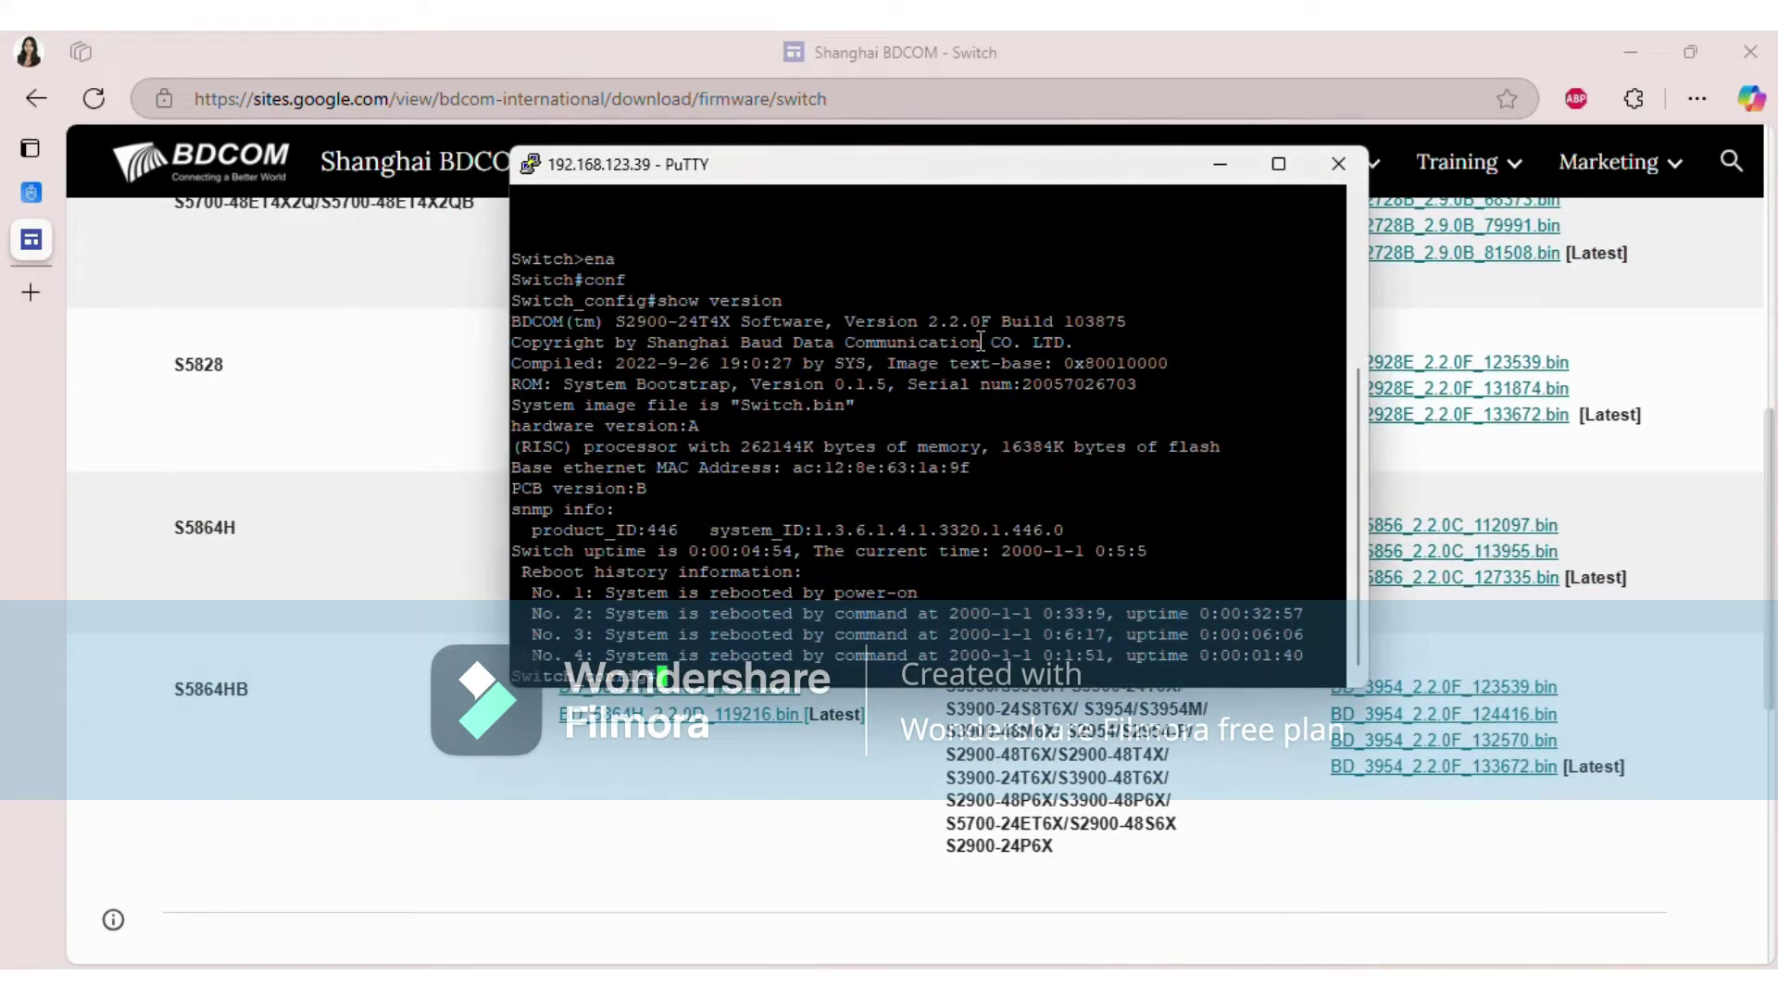
drag(617, 315, 738, 315)
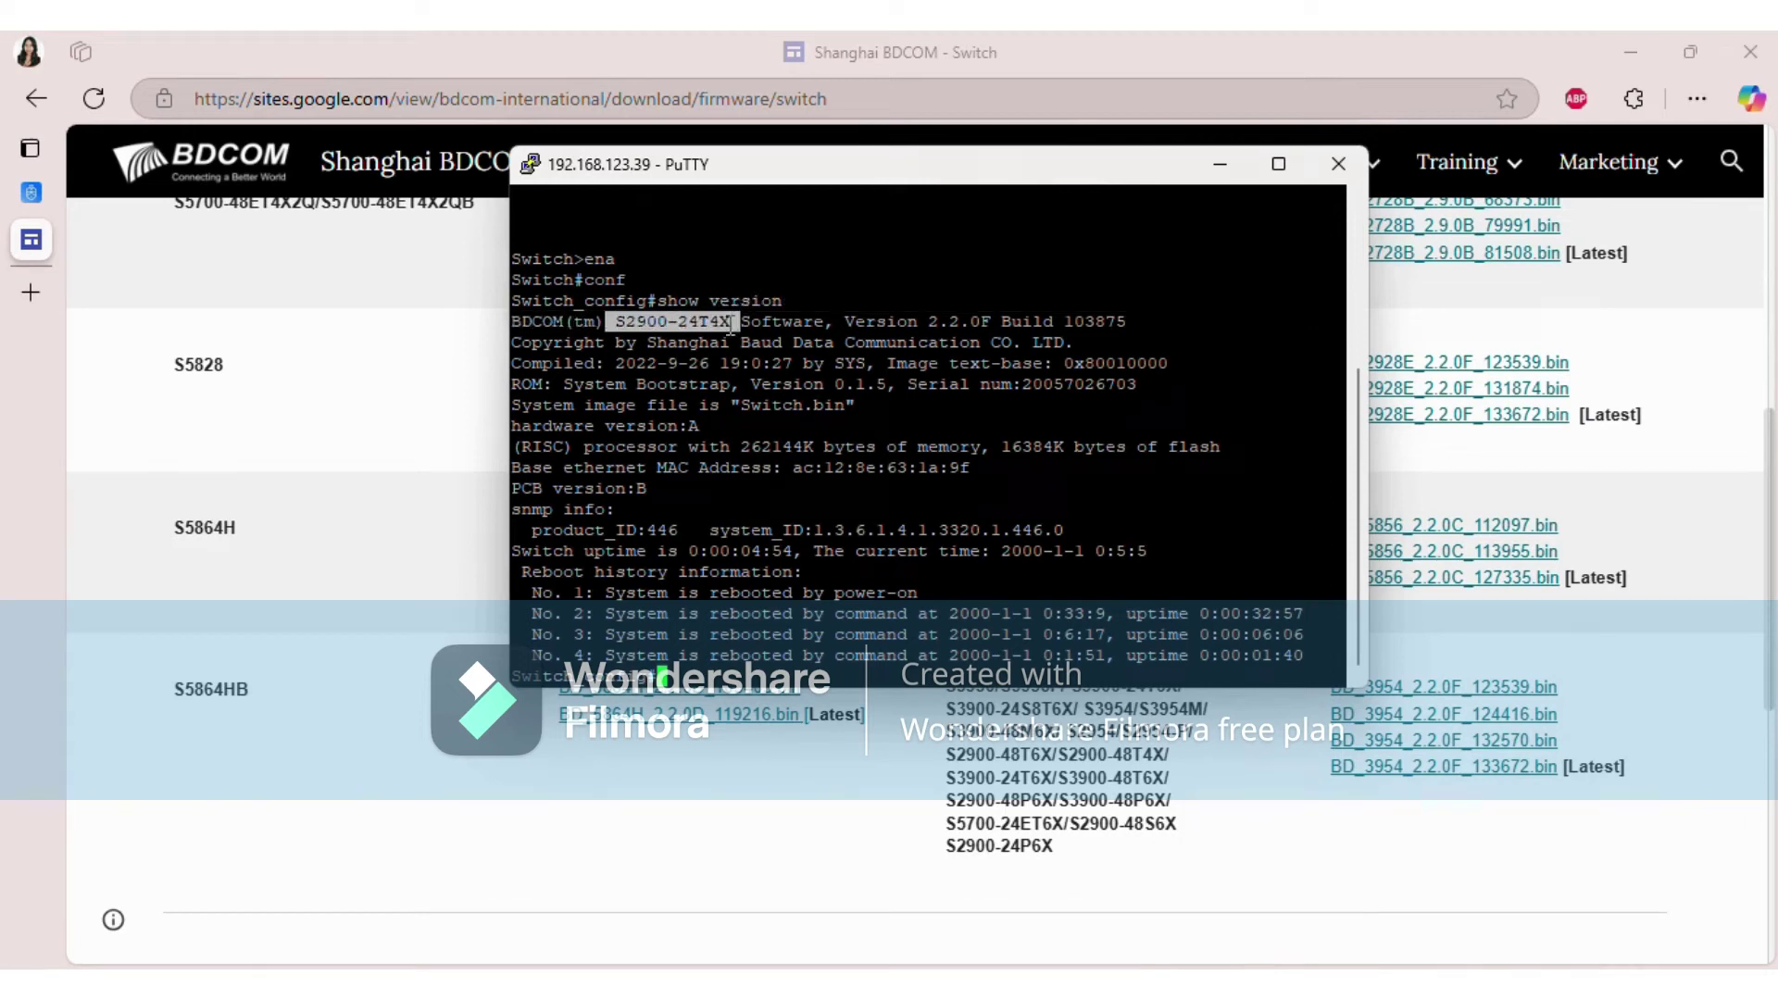
click(635, 33)
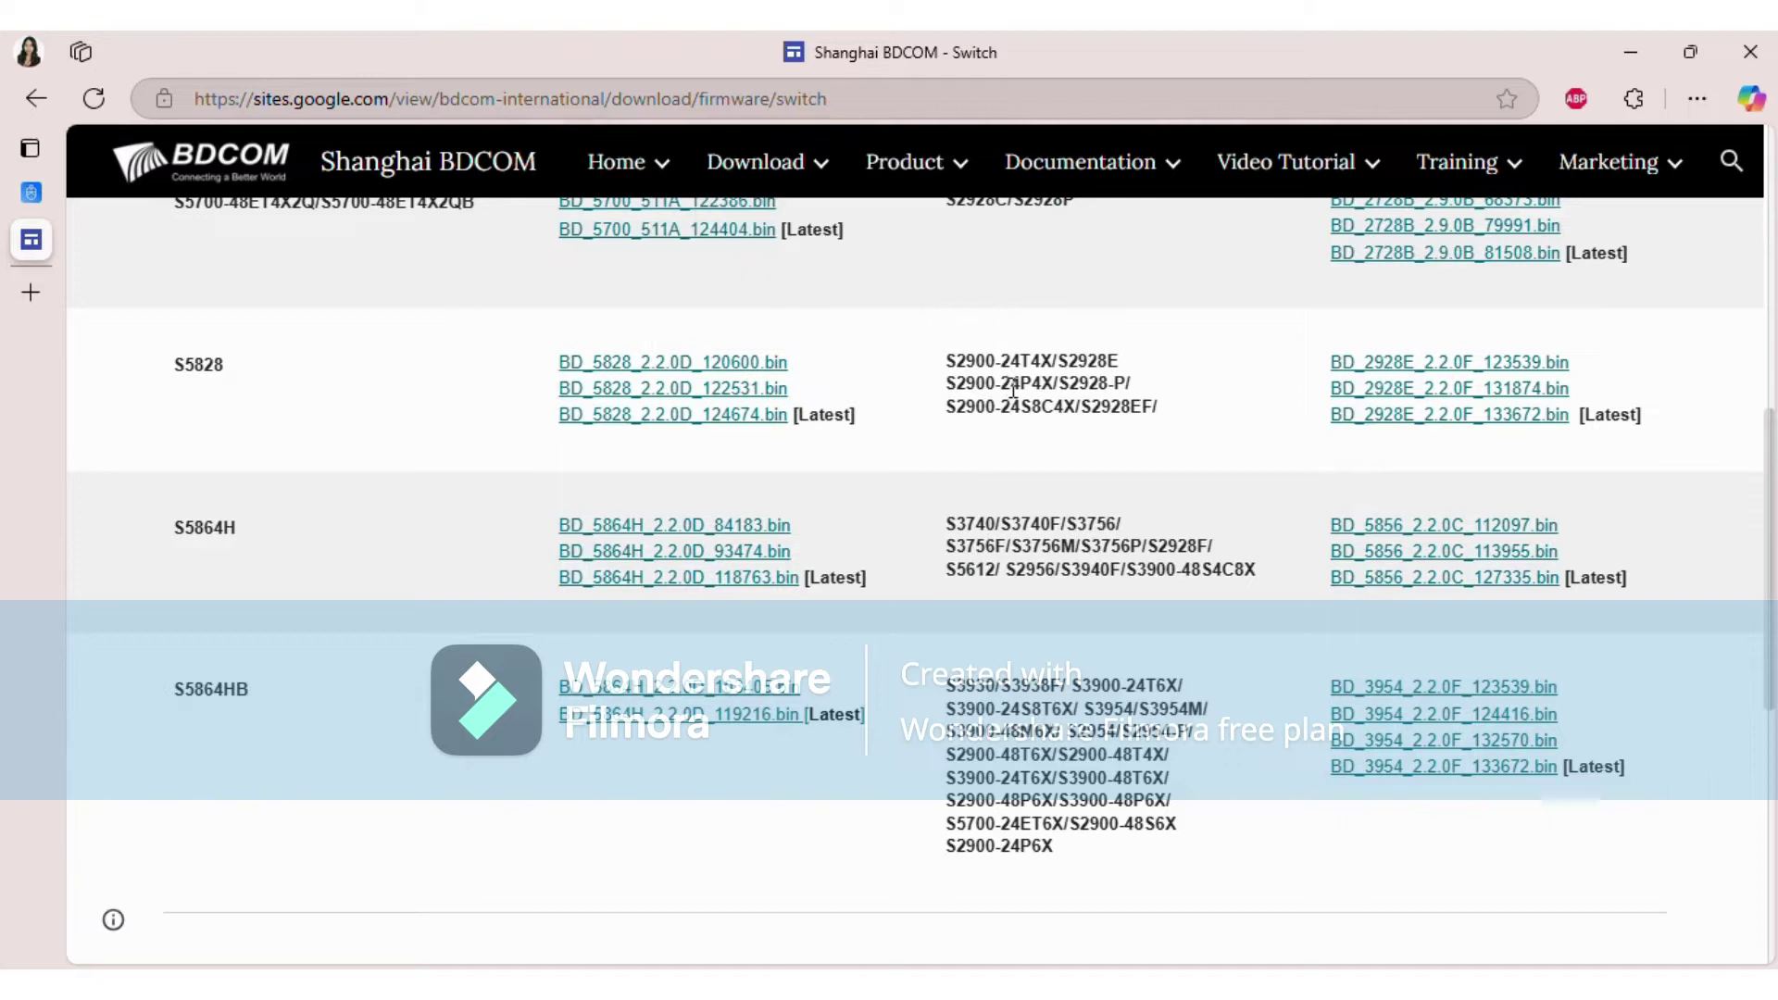
drag(946, 360, 1051, 358)
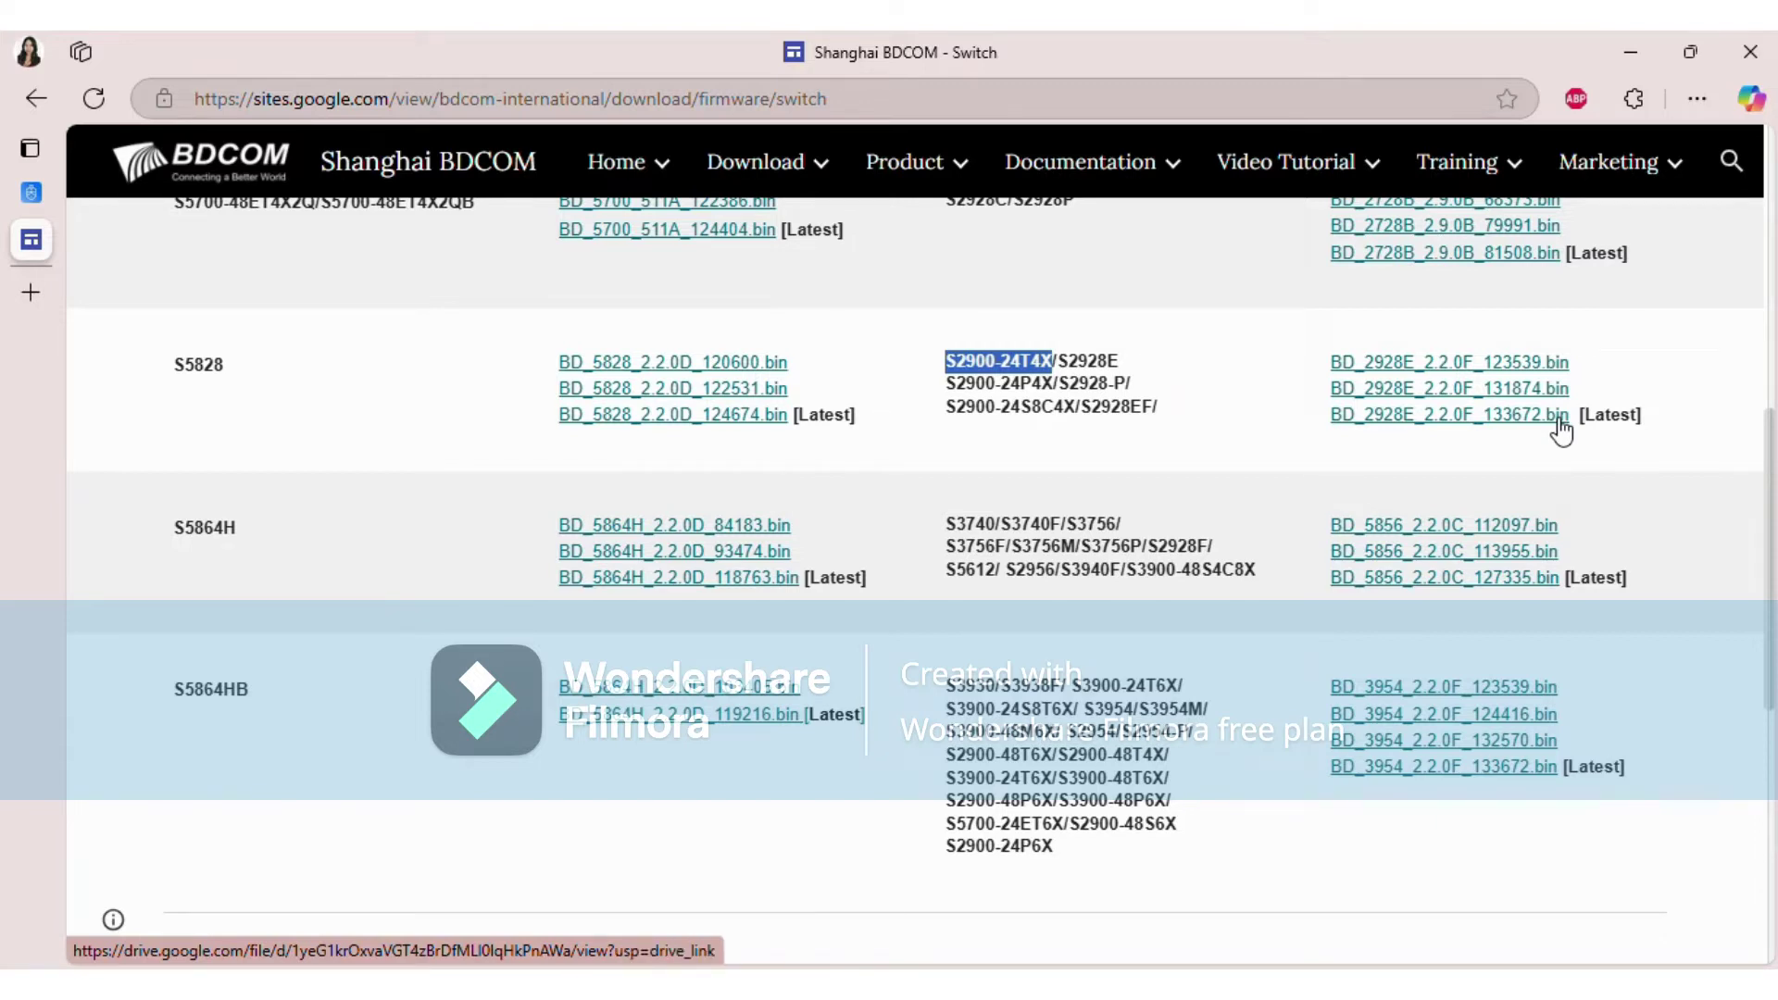
click(1560, 421)
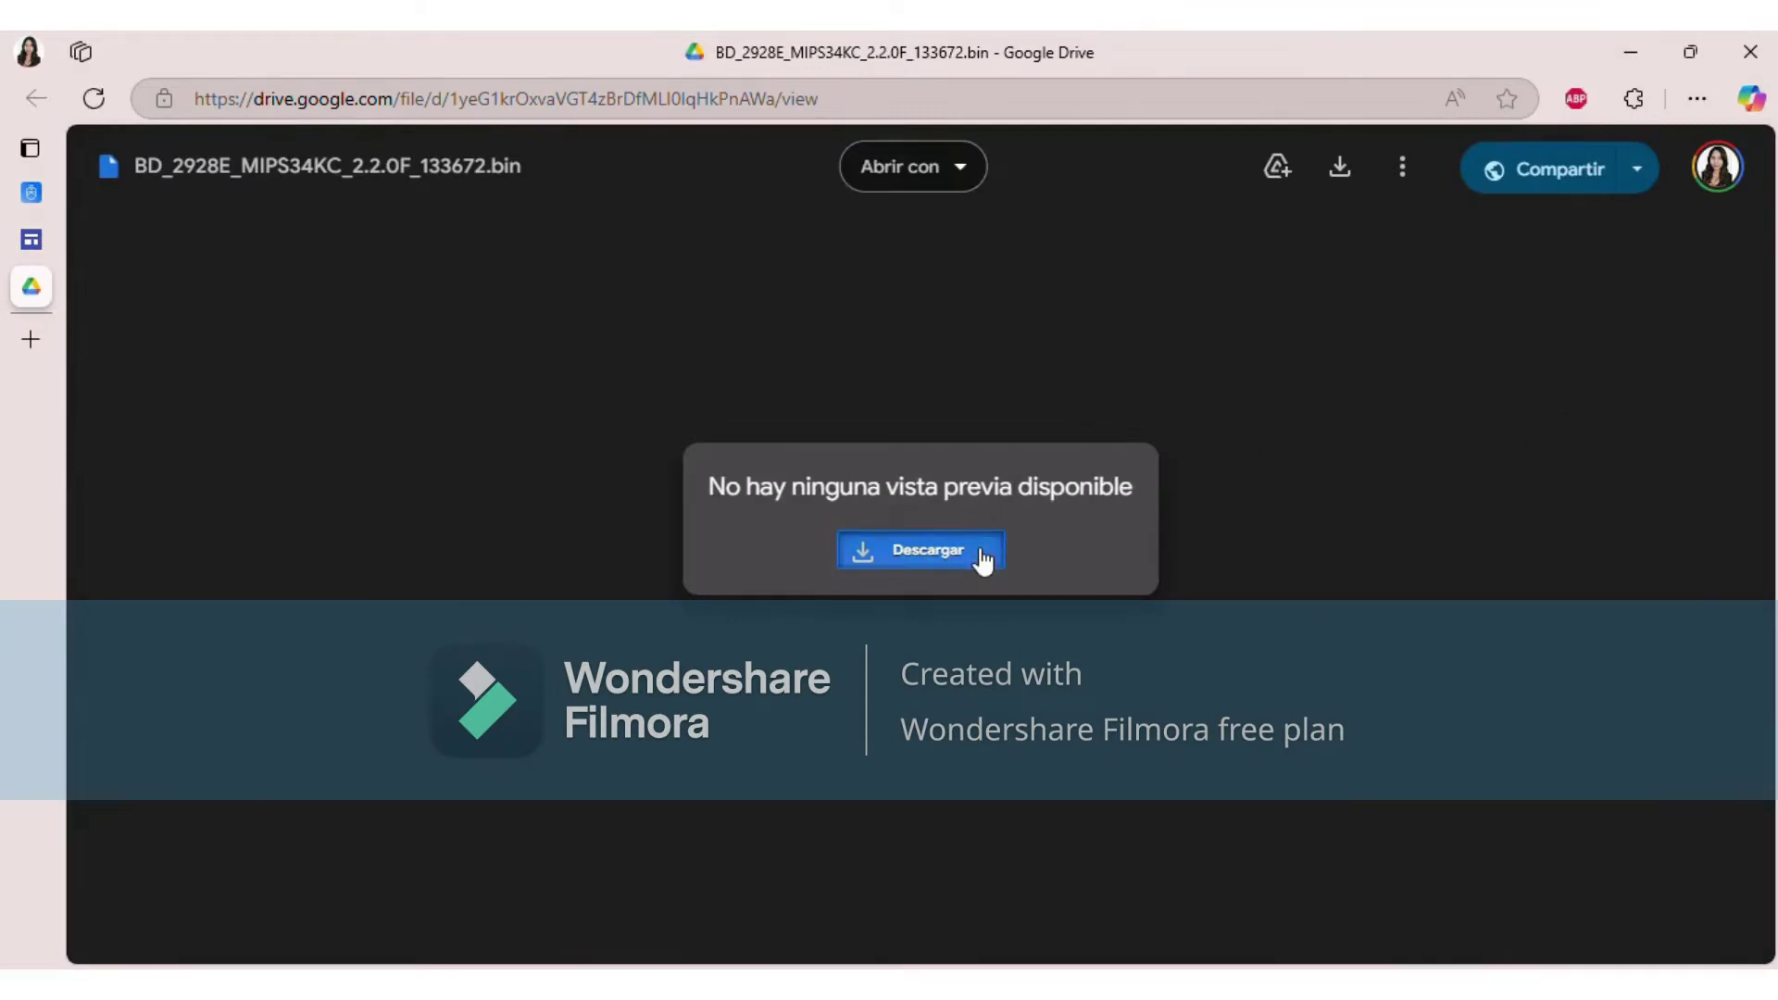
- Save BD_2928E_MIPS34KC_2.2.0F_133672.bin from Google Drive into Desktop > BDCOM > PALLAS
click(984, 559)
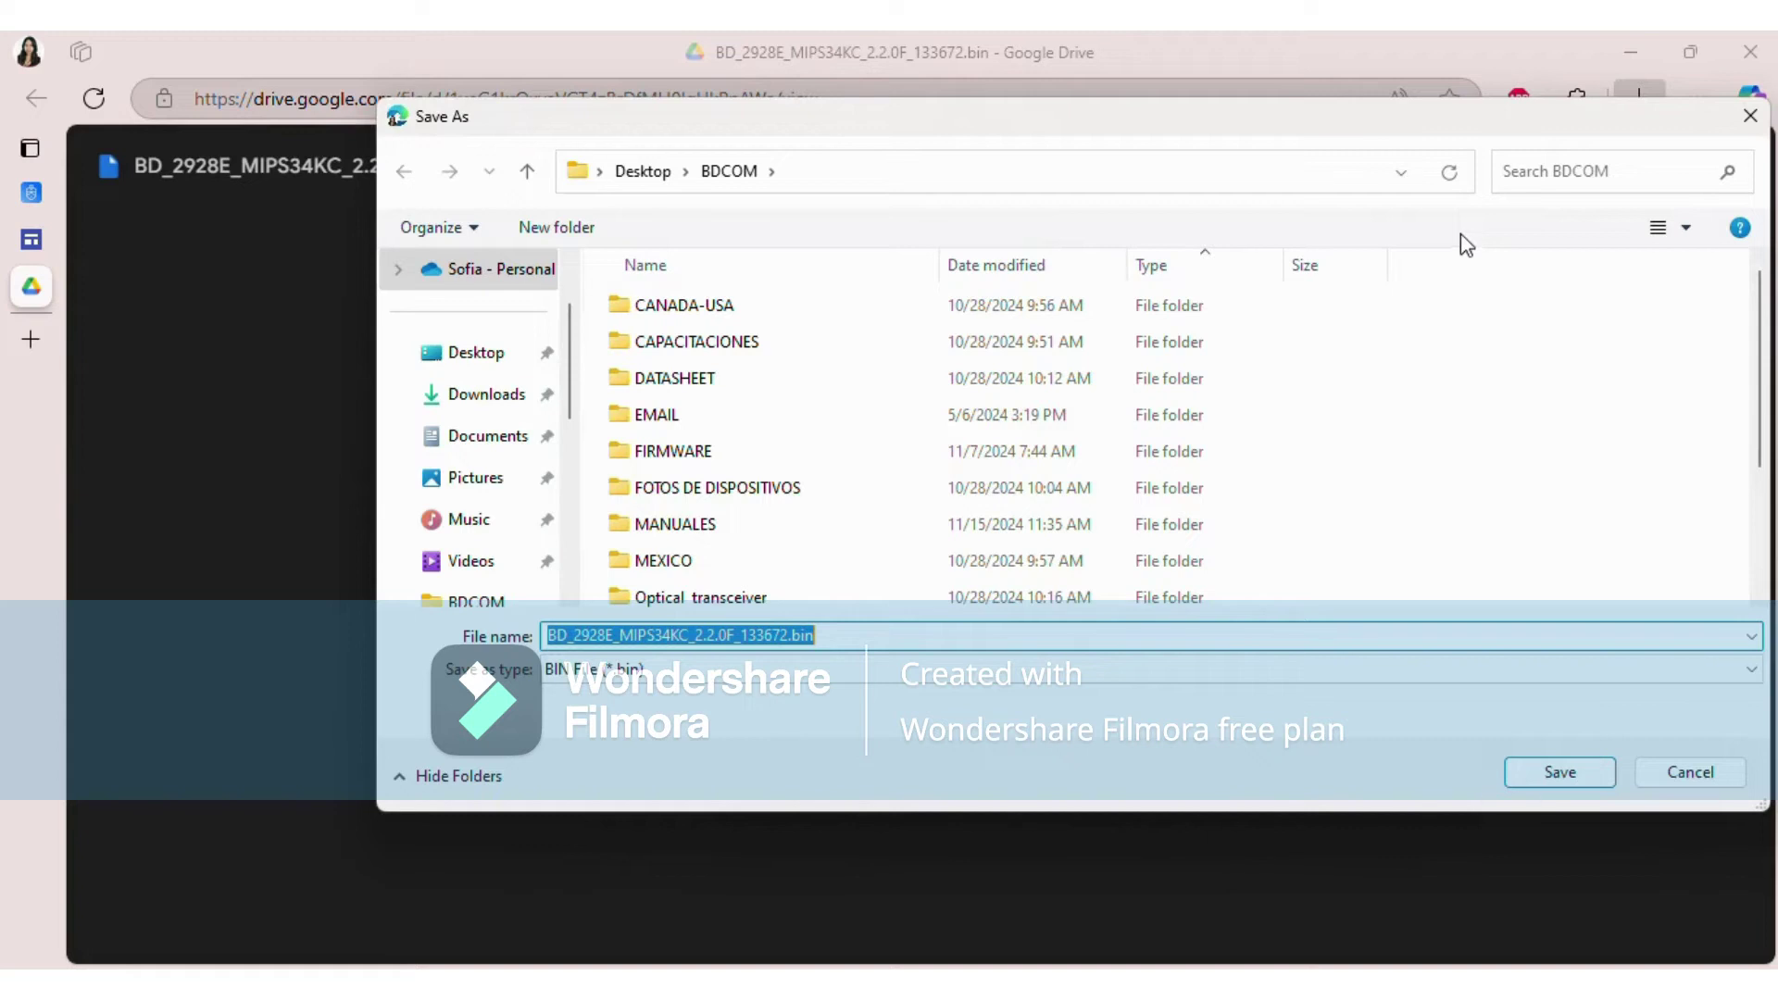
scroll(935, 463, down, 2)
double_click(799, 460)
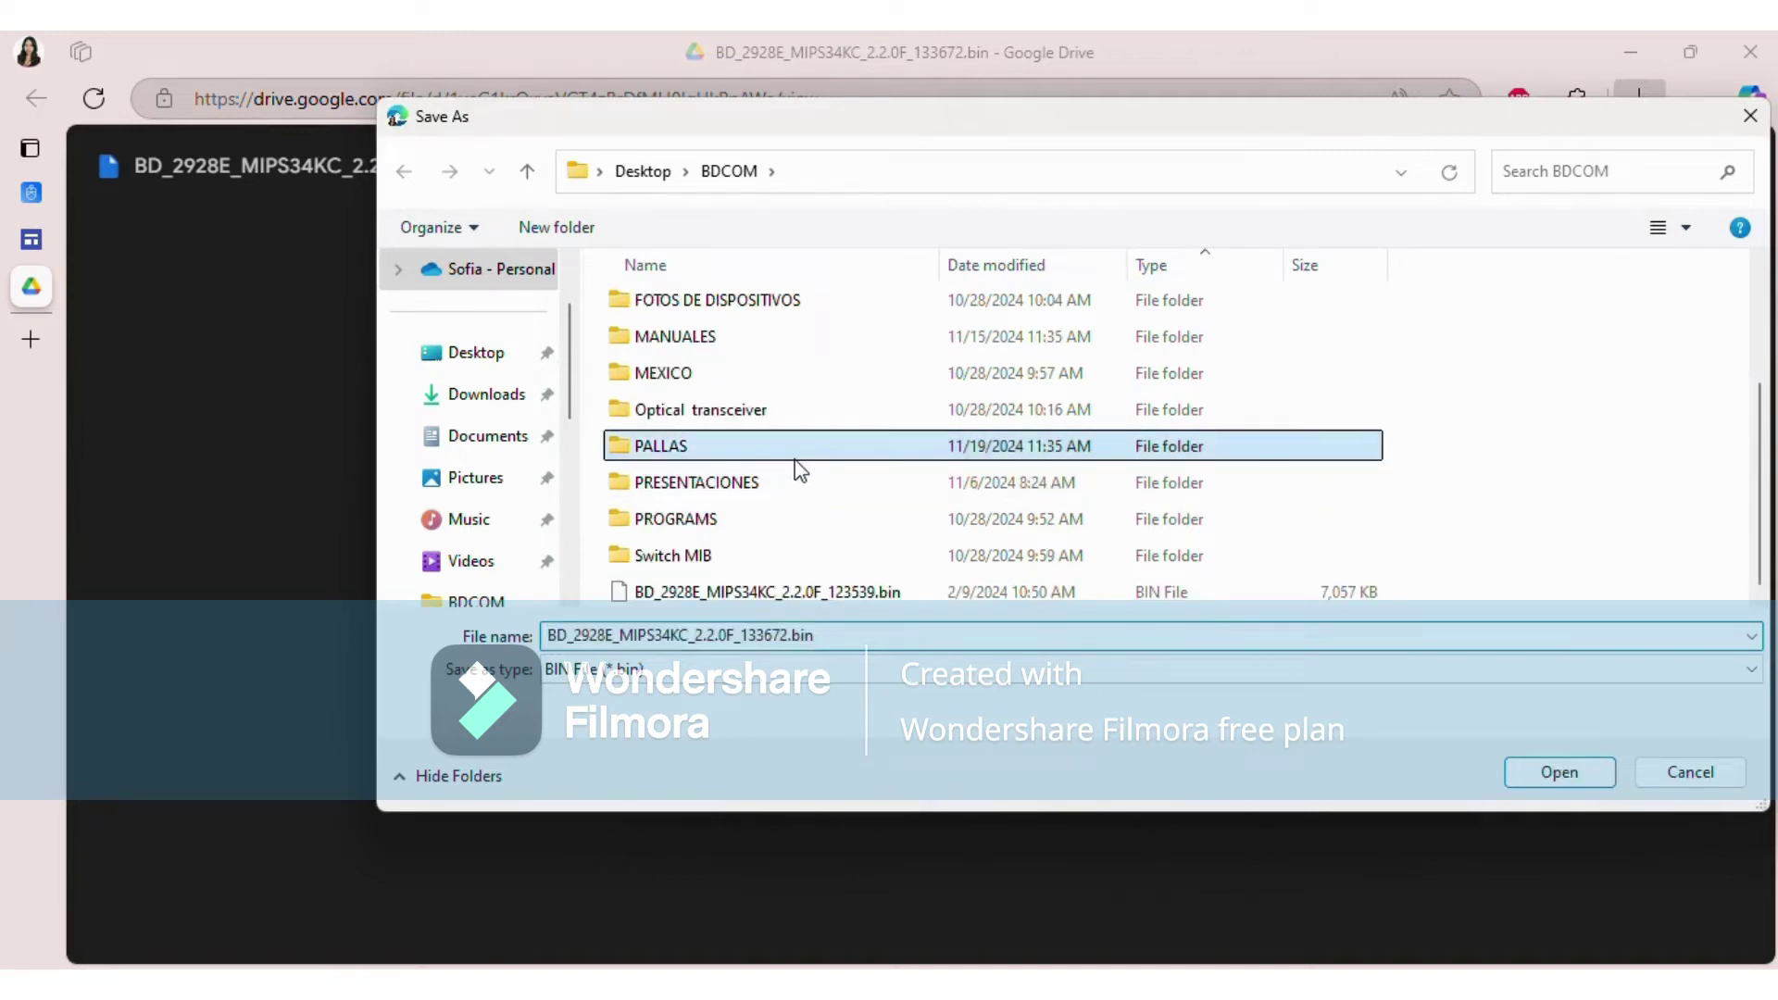
click(1592, 774)
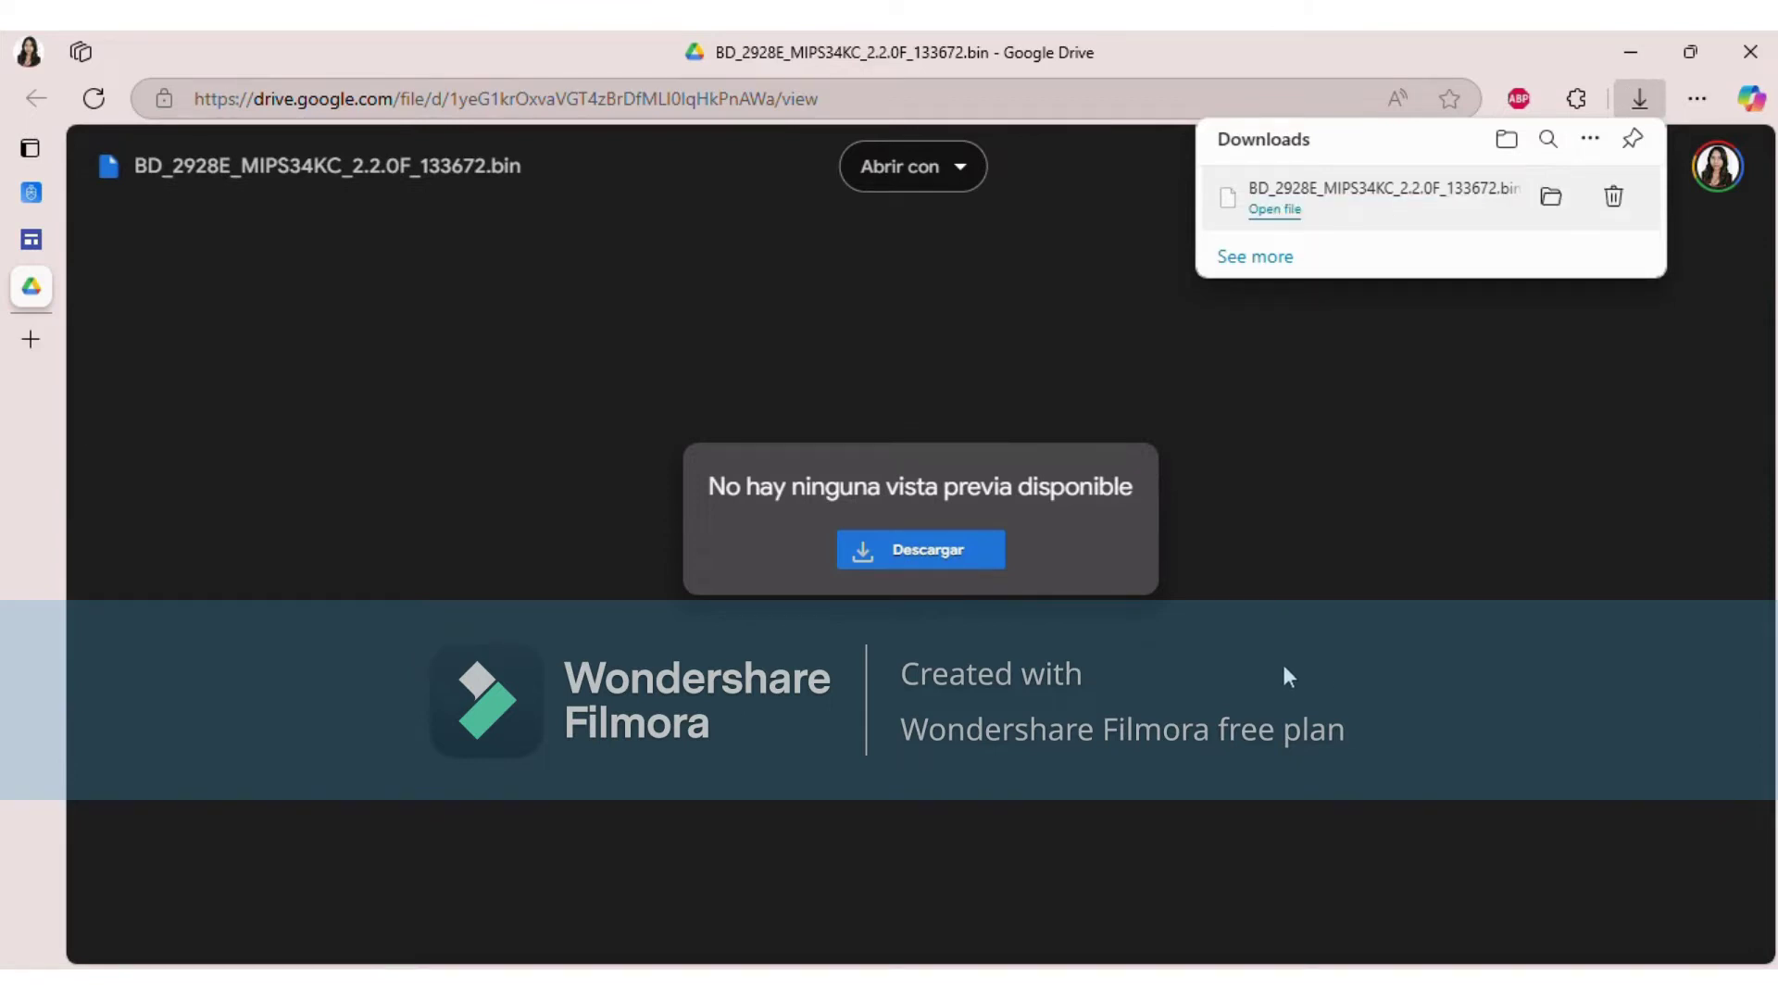
key(alt+Tab)
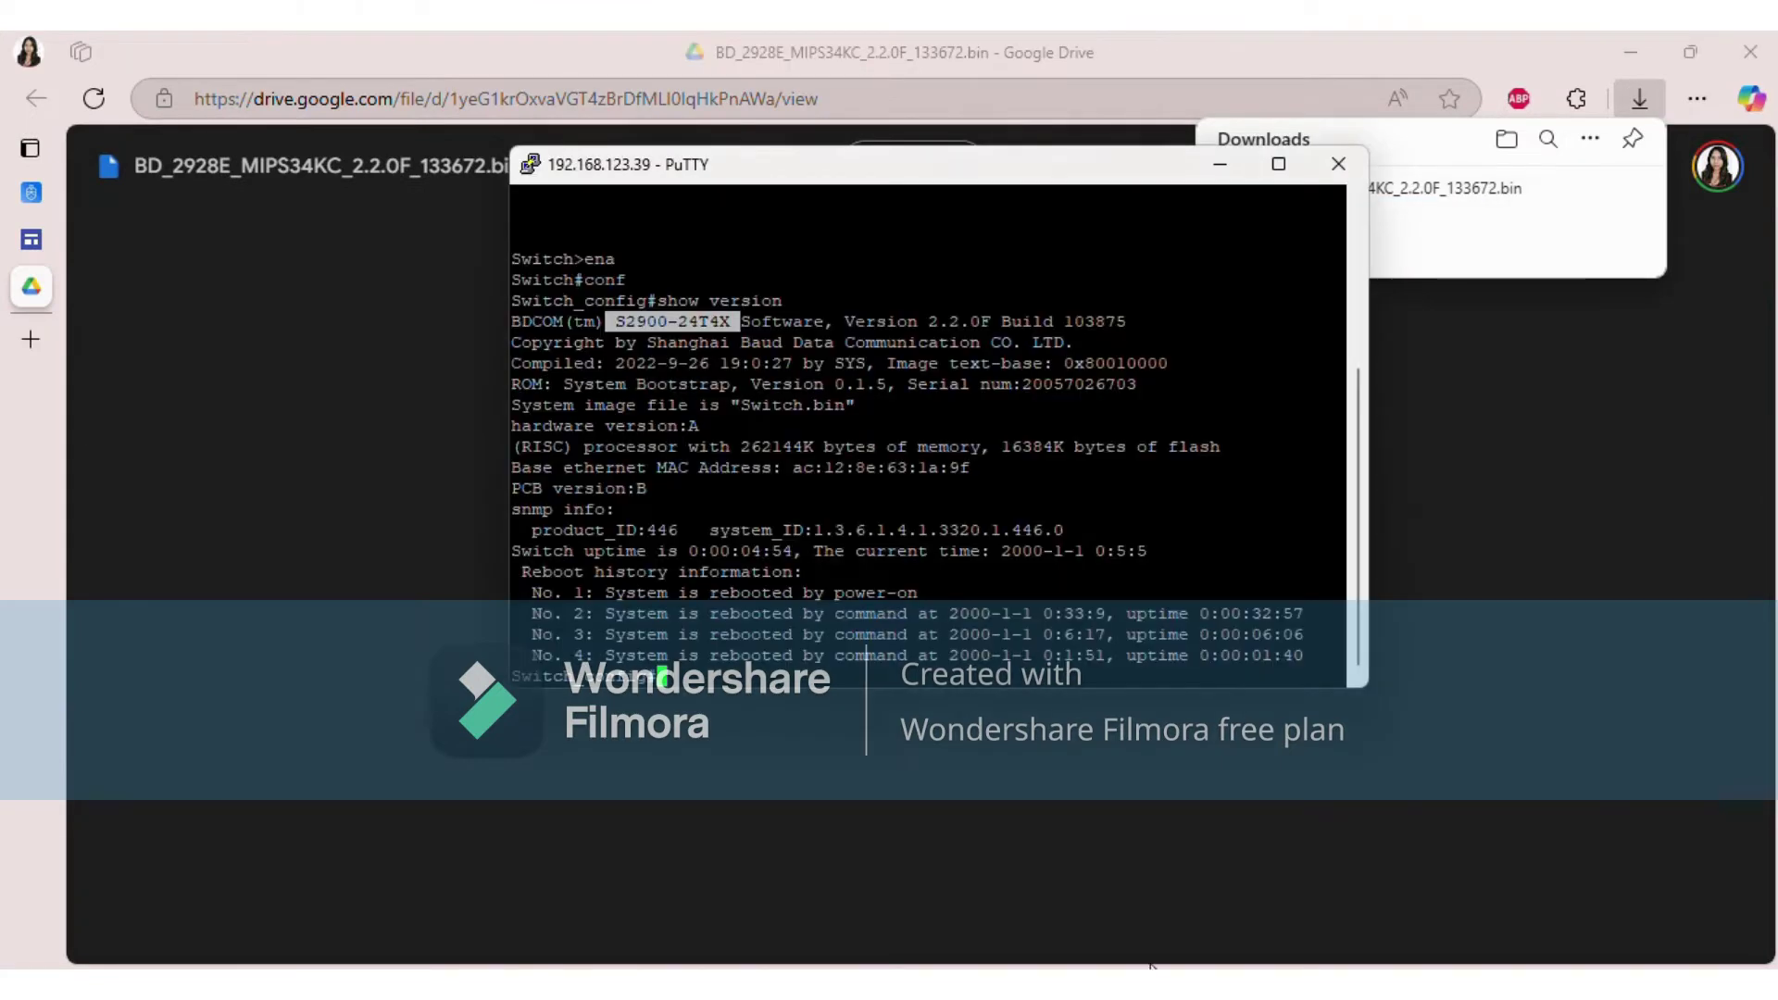
- Run show ip int brief and copy the VLAN1 address 192.168.123.39
click(957, 540)
text(show)
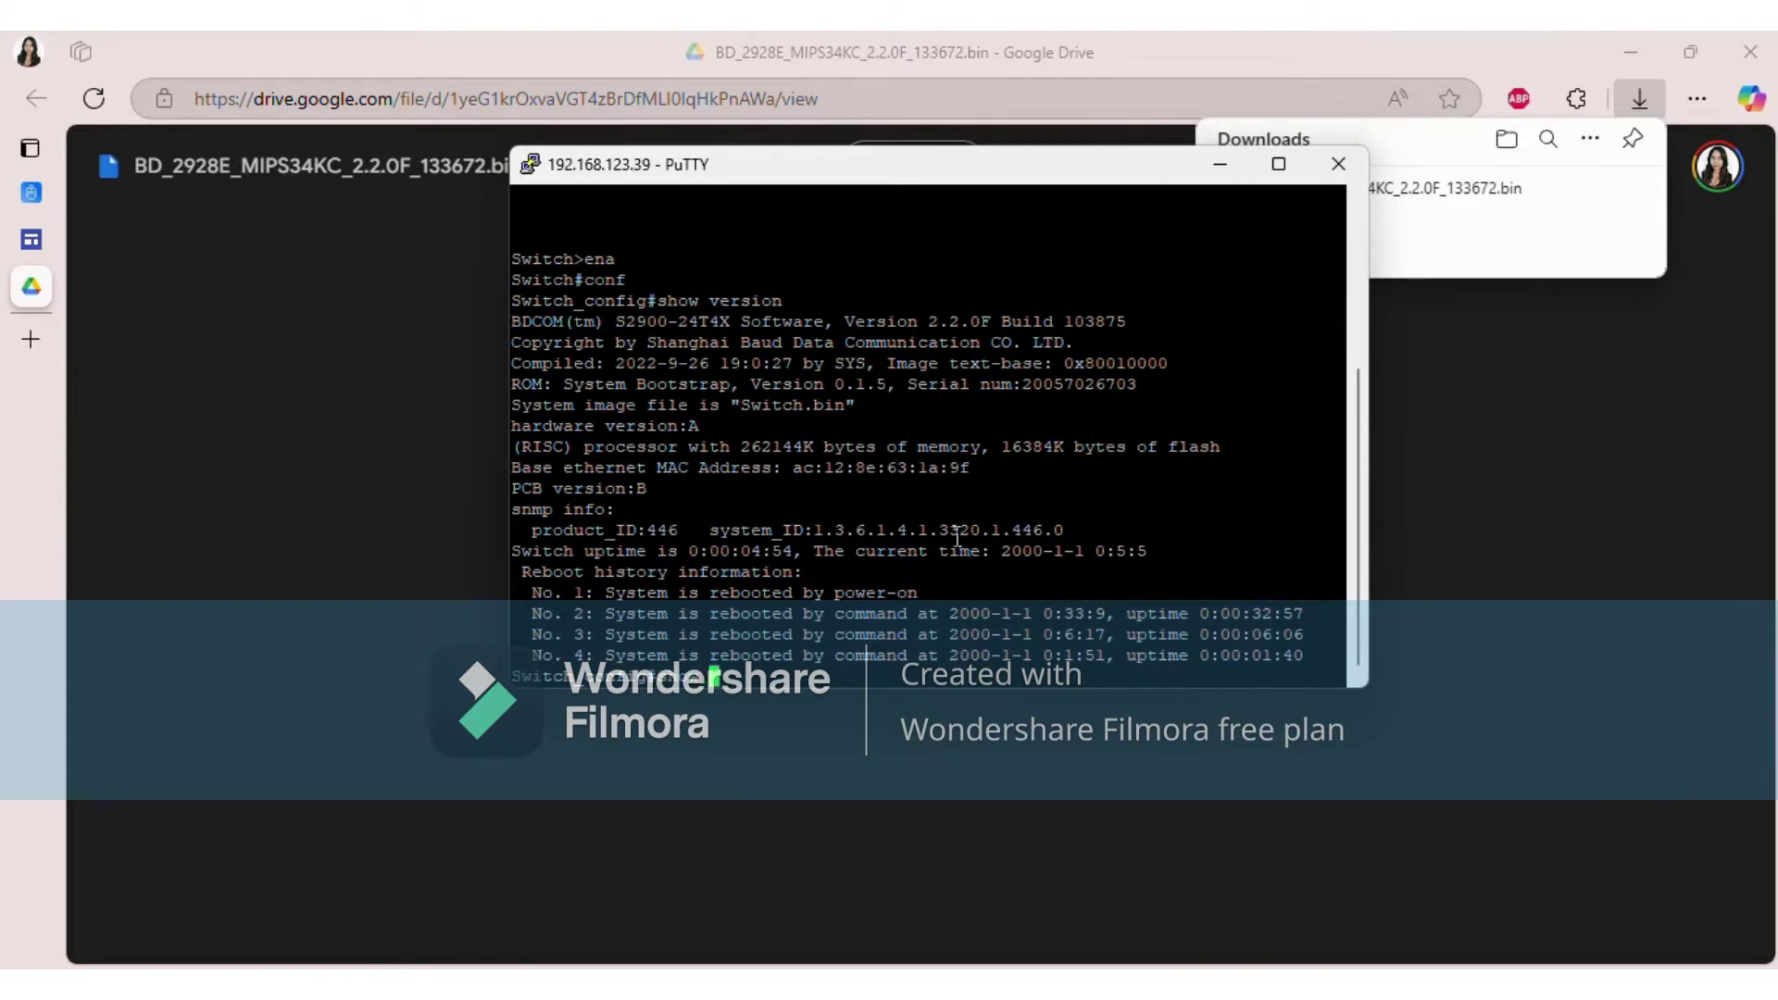
text( ip int brief)
key(Return)
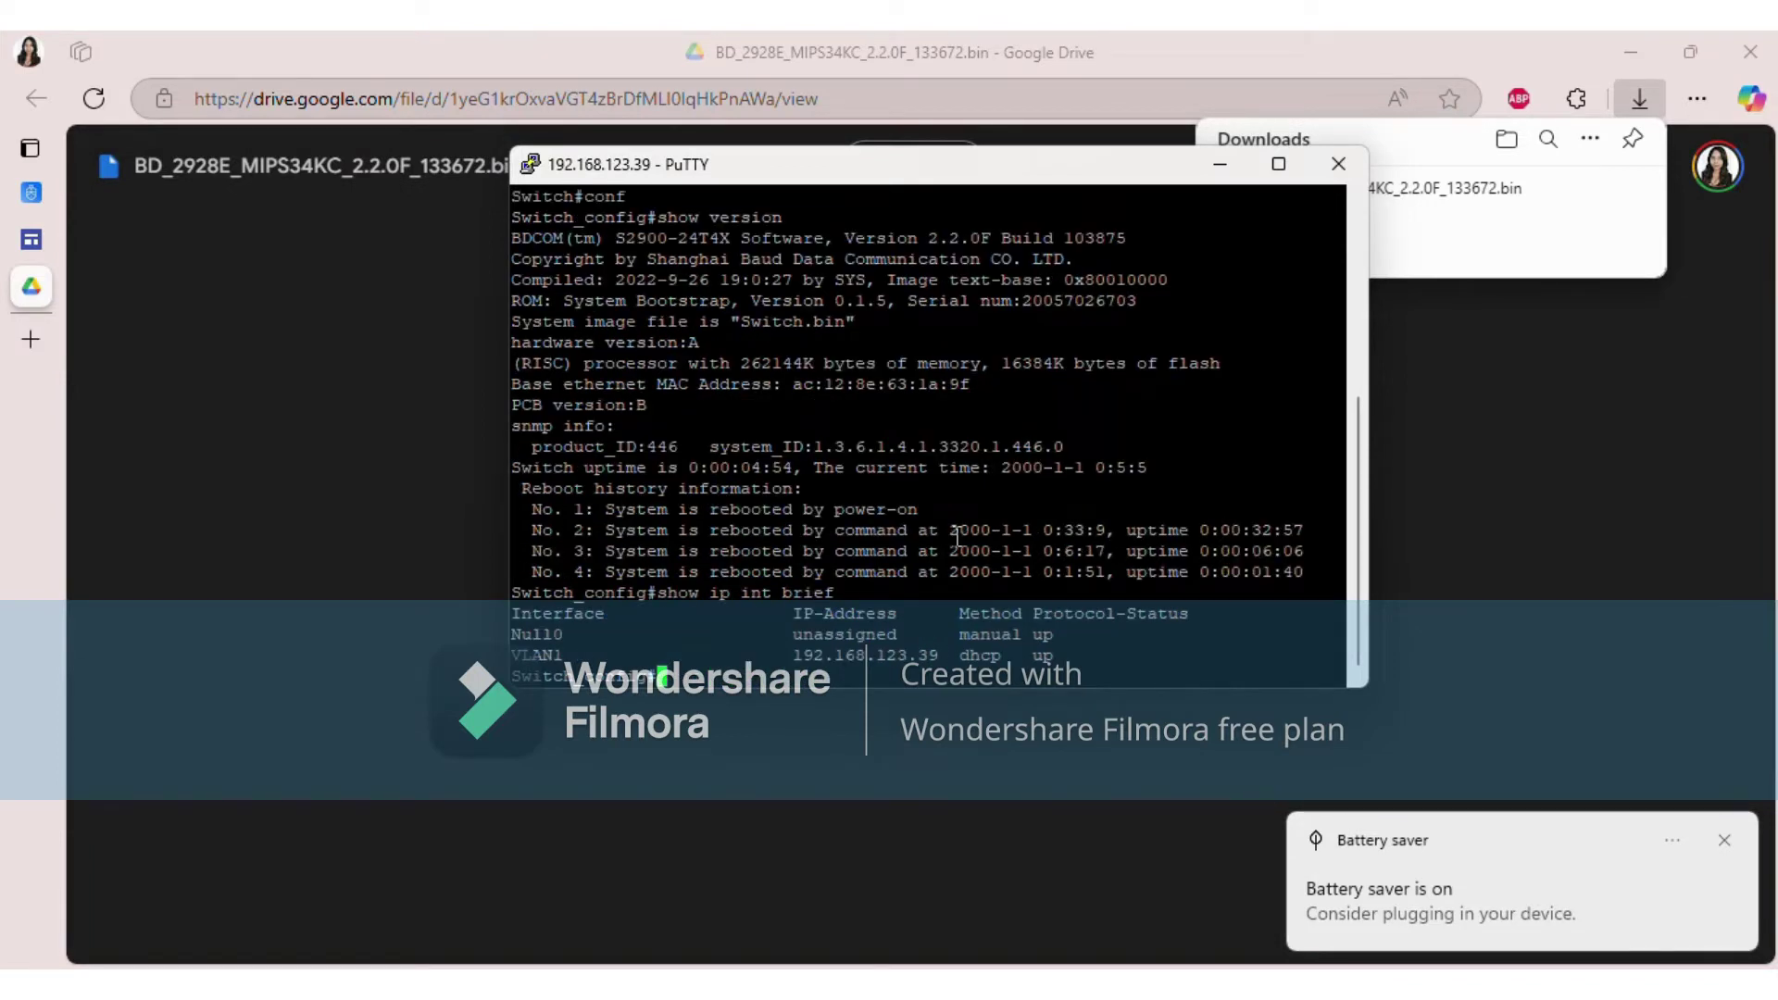
drag(799, 656, 929, 659)
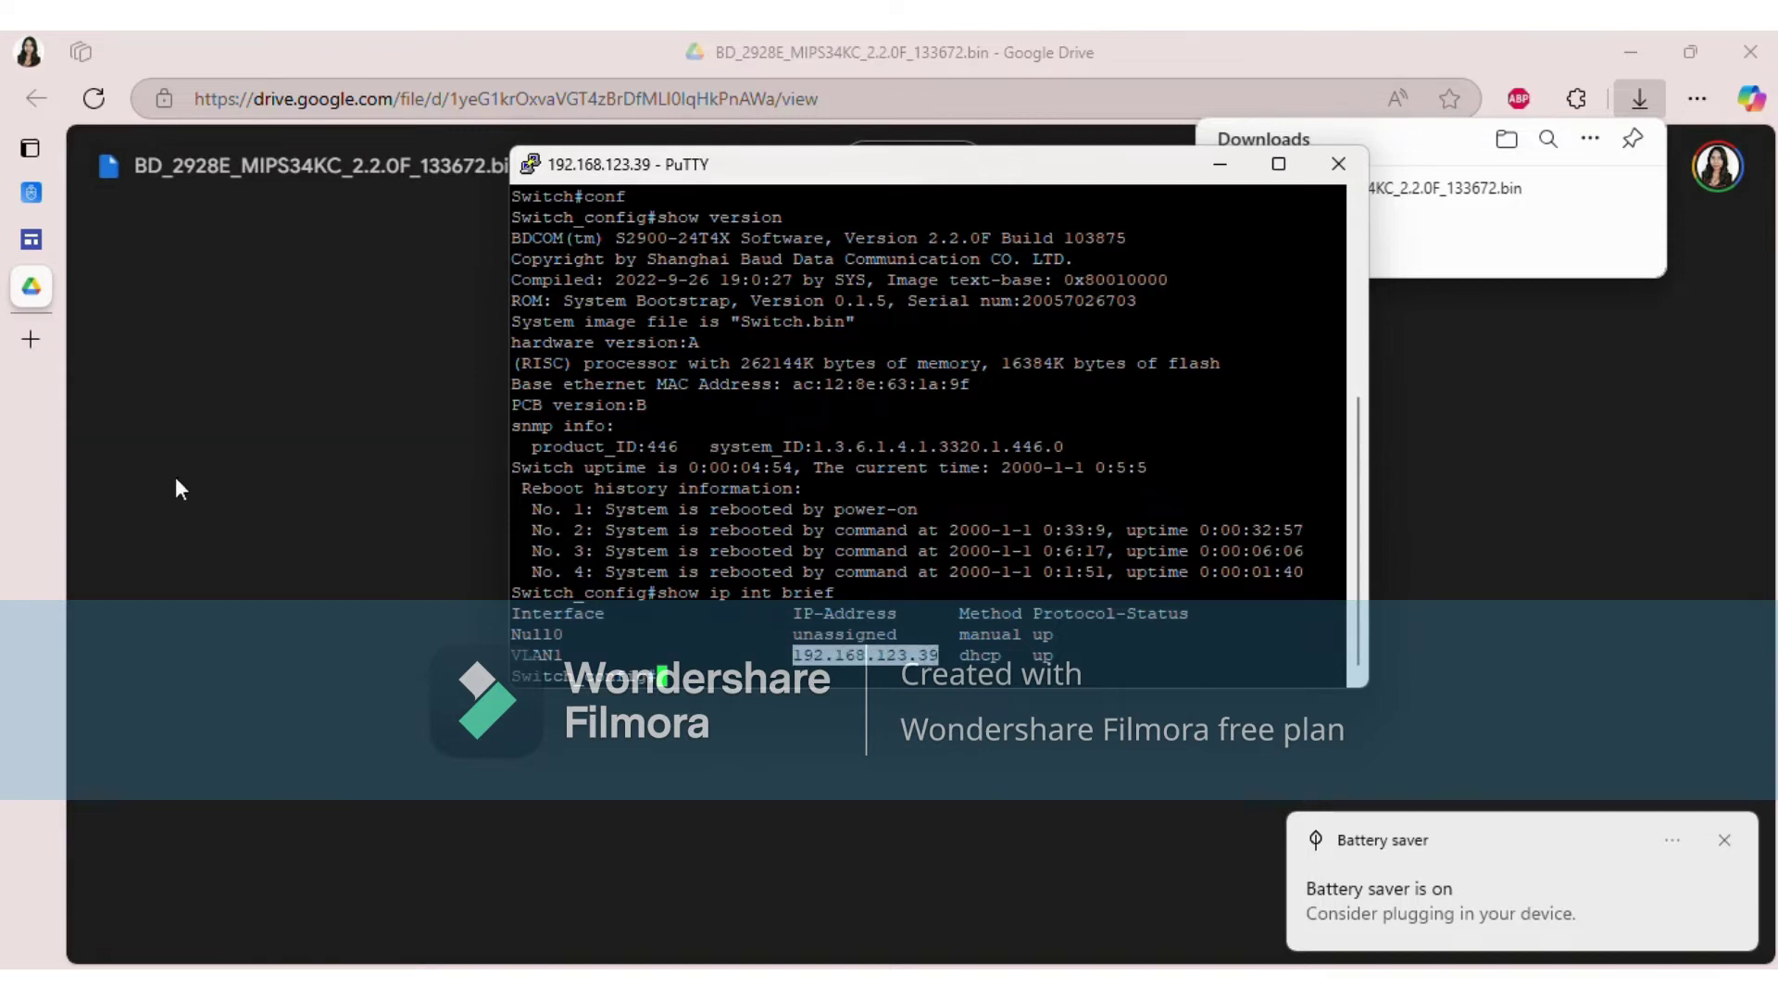
click(31, 335)
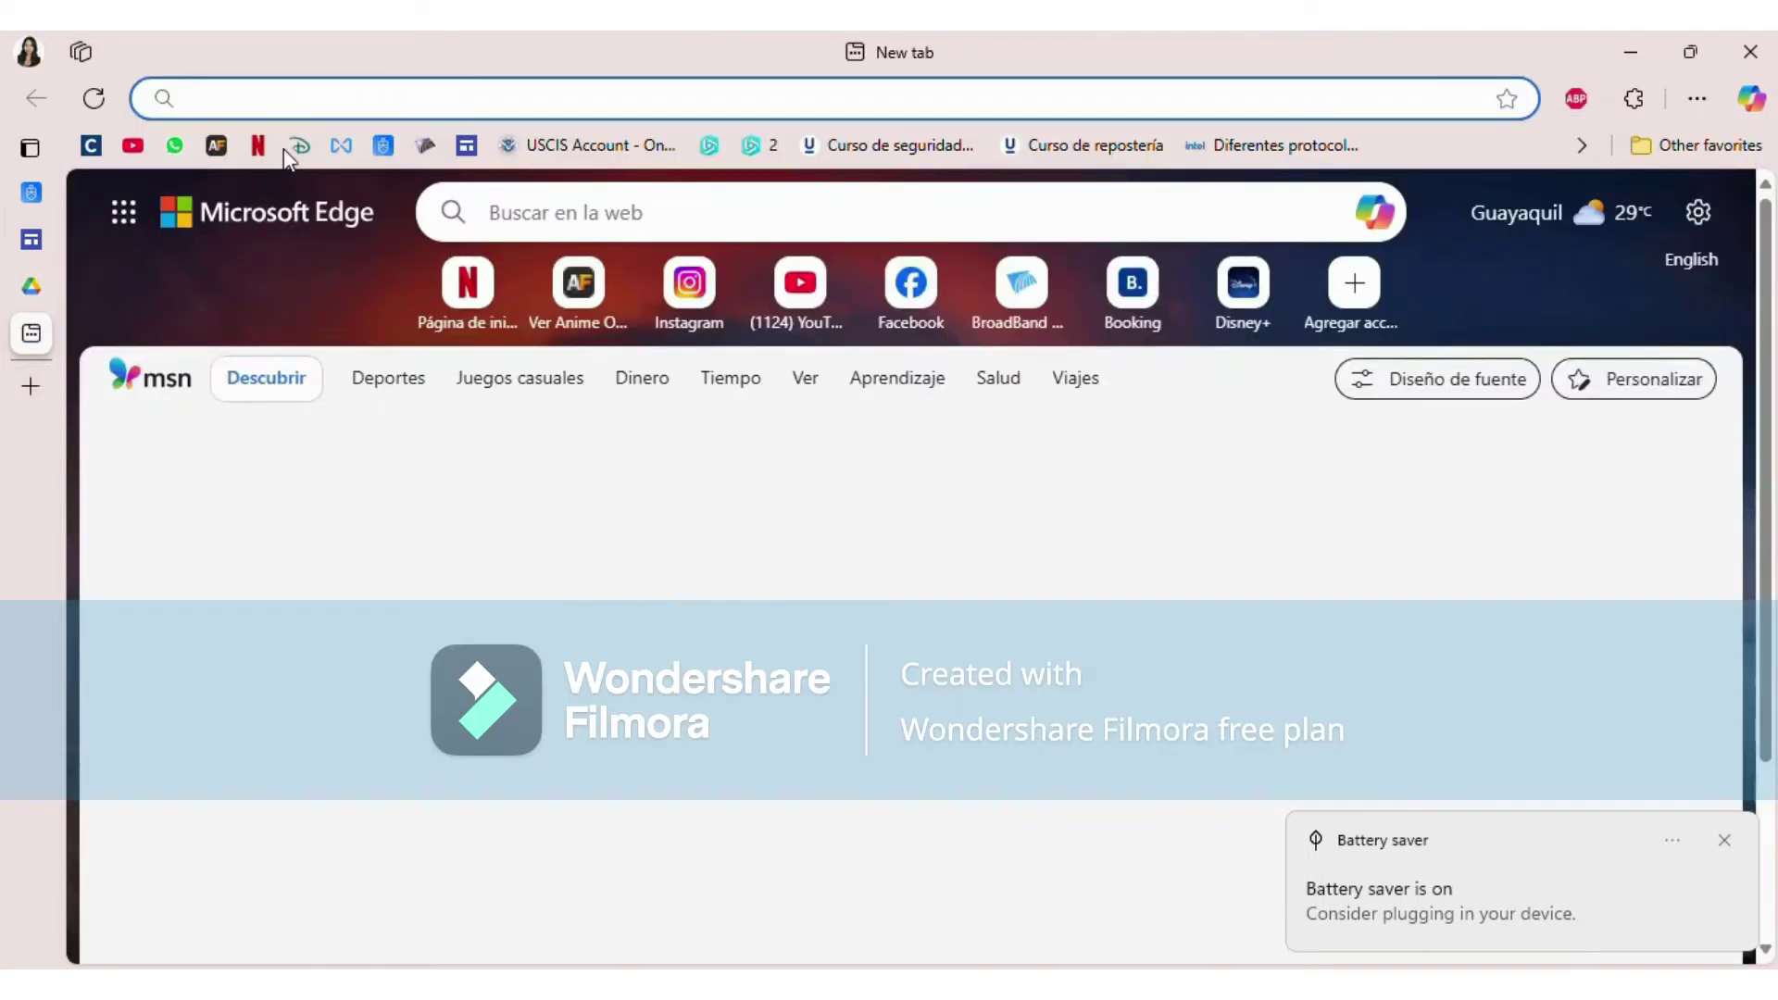
- Browse to 192.168.123.39, sign in as admin, and dismiss the battery and save-password popups
text(192.168.123.39)
click(287, 153)
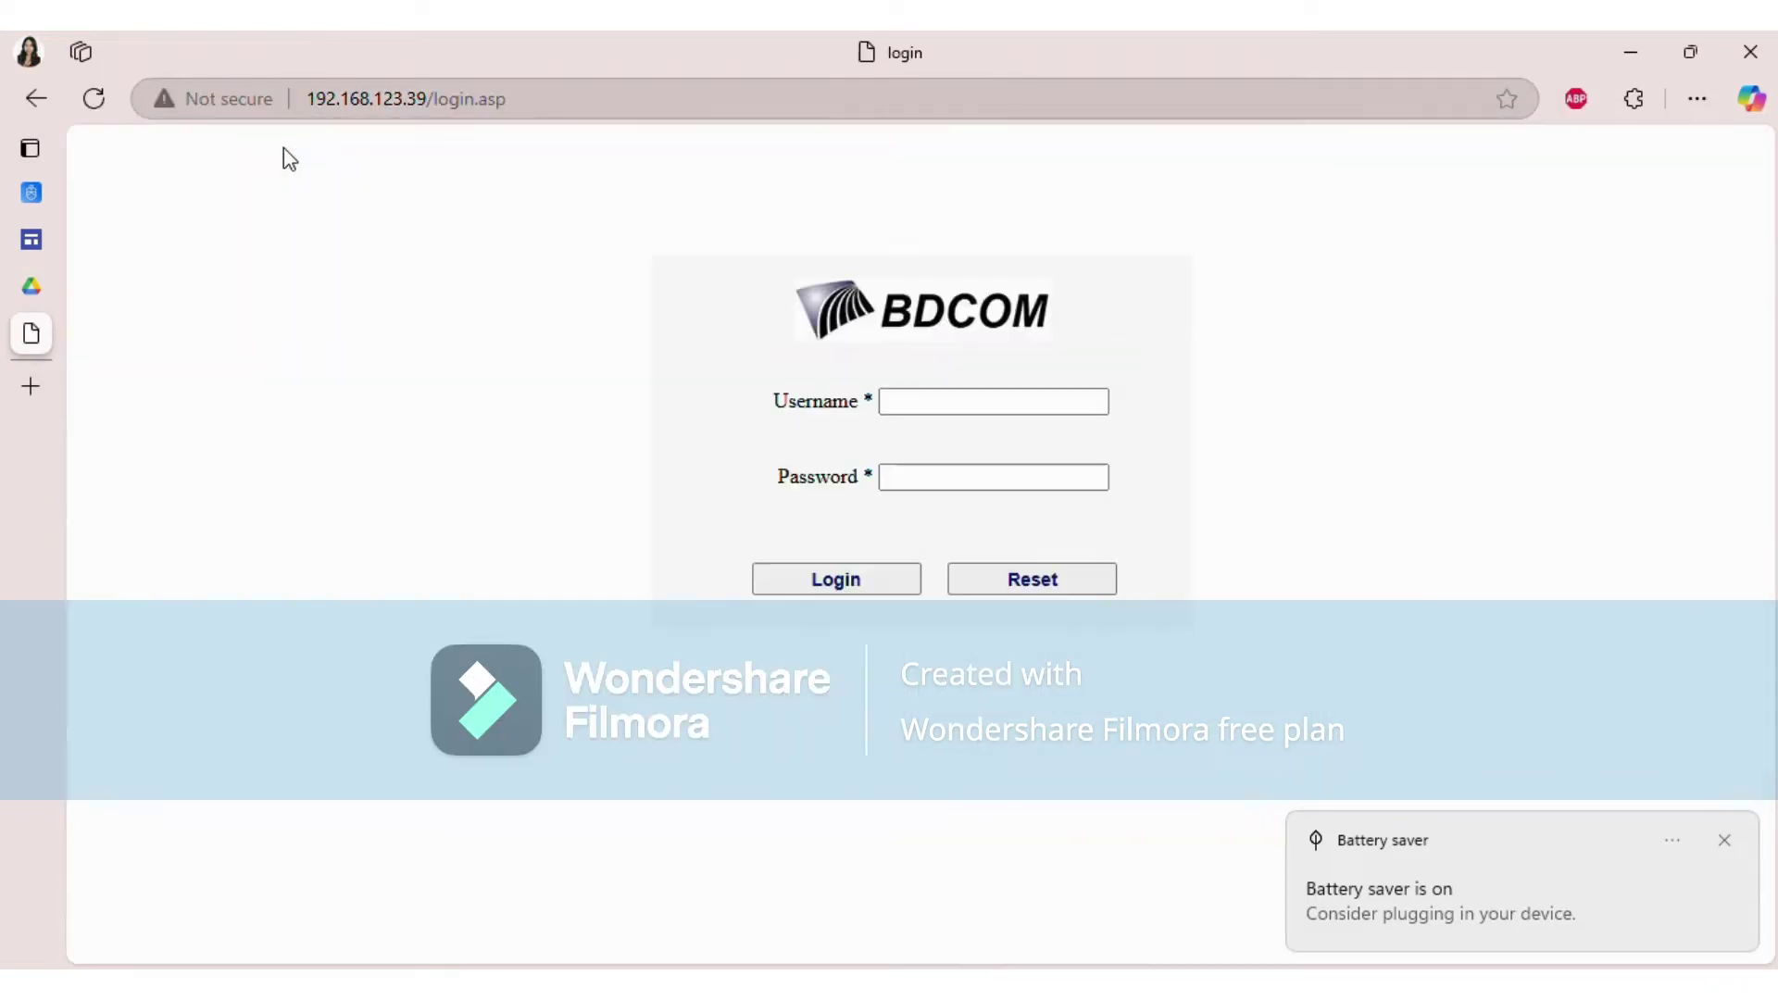
click(940, 395)
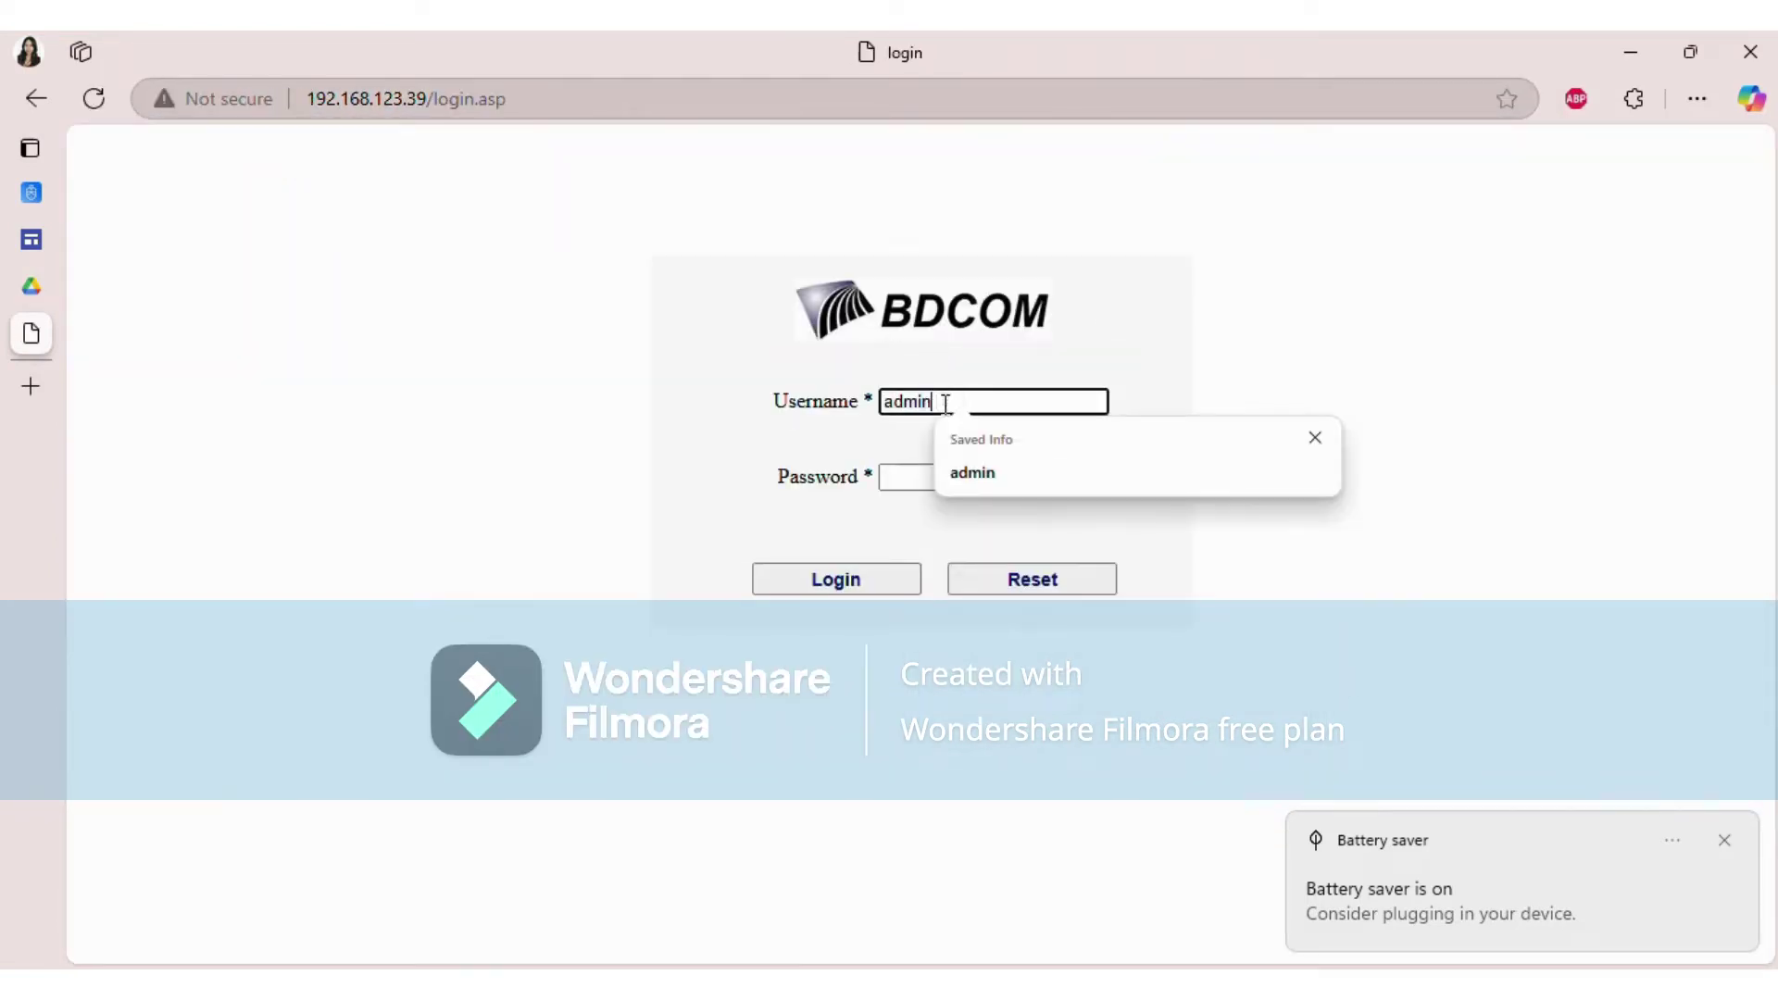
key(Tab)
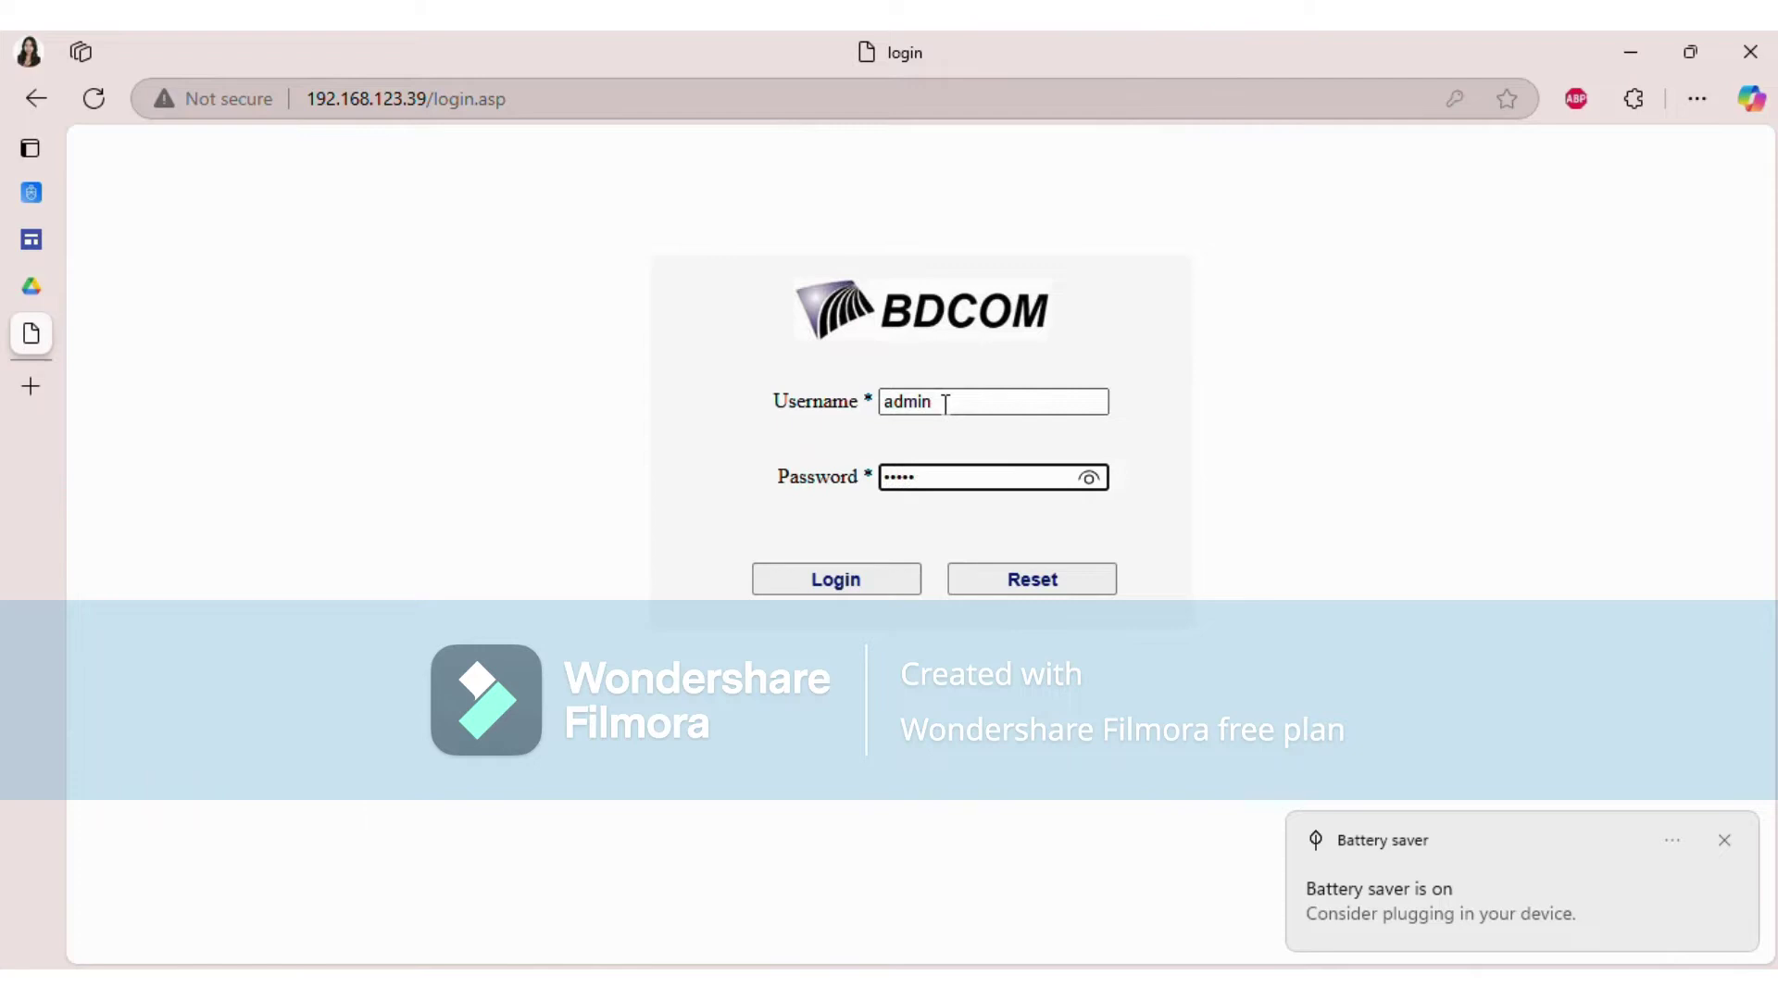
key(Return)
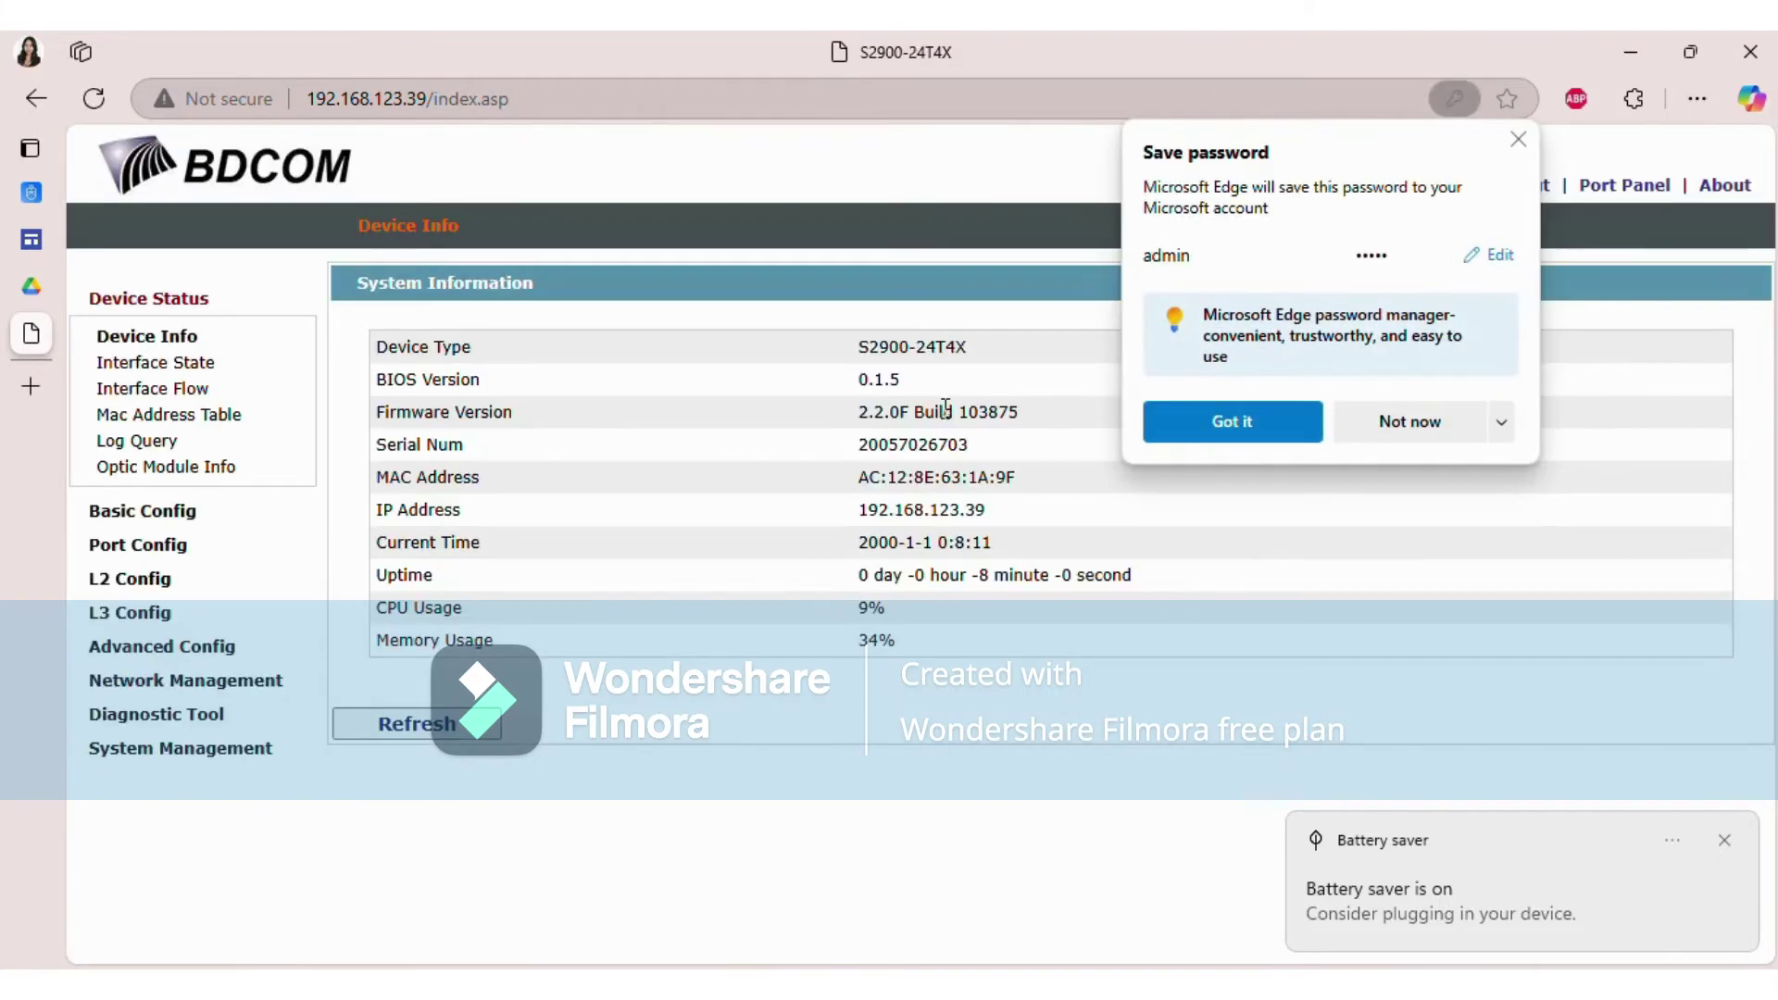
click(1732, 841)
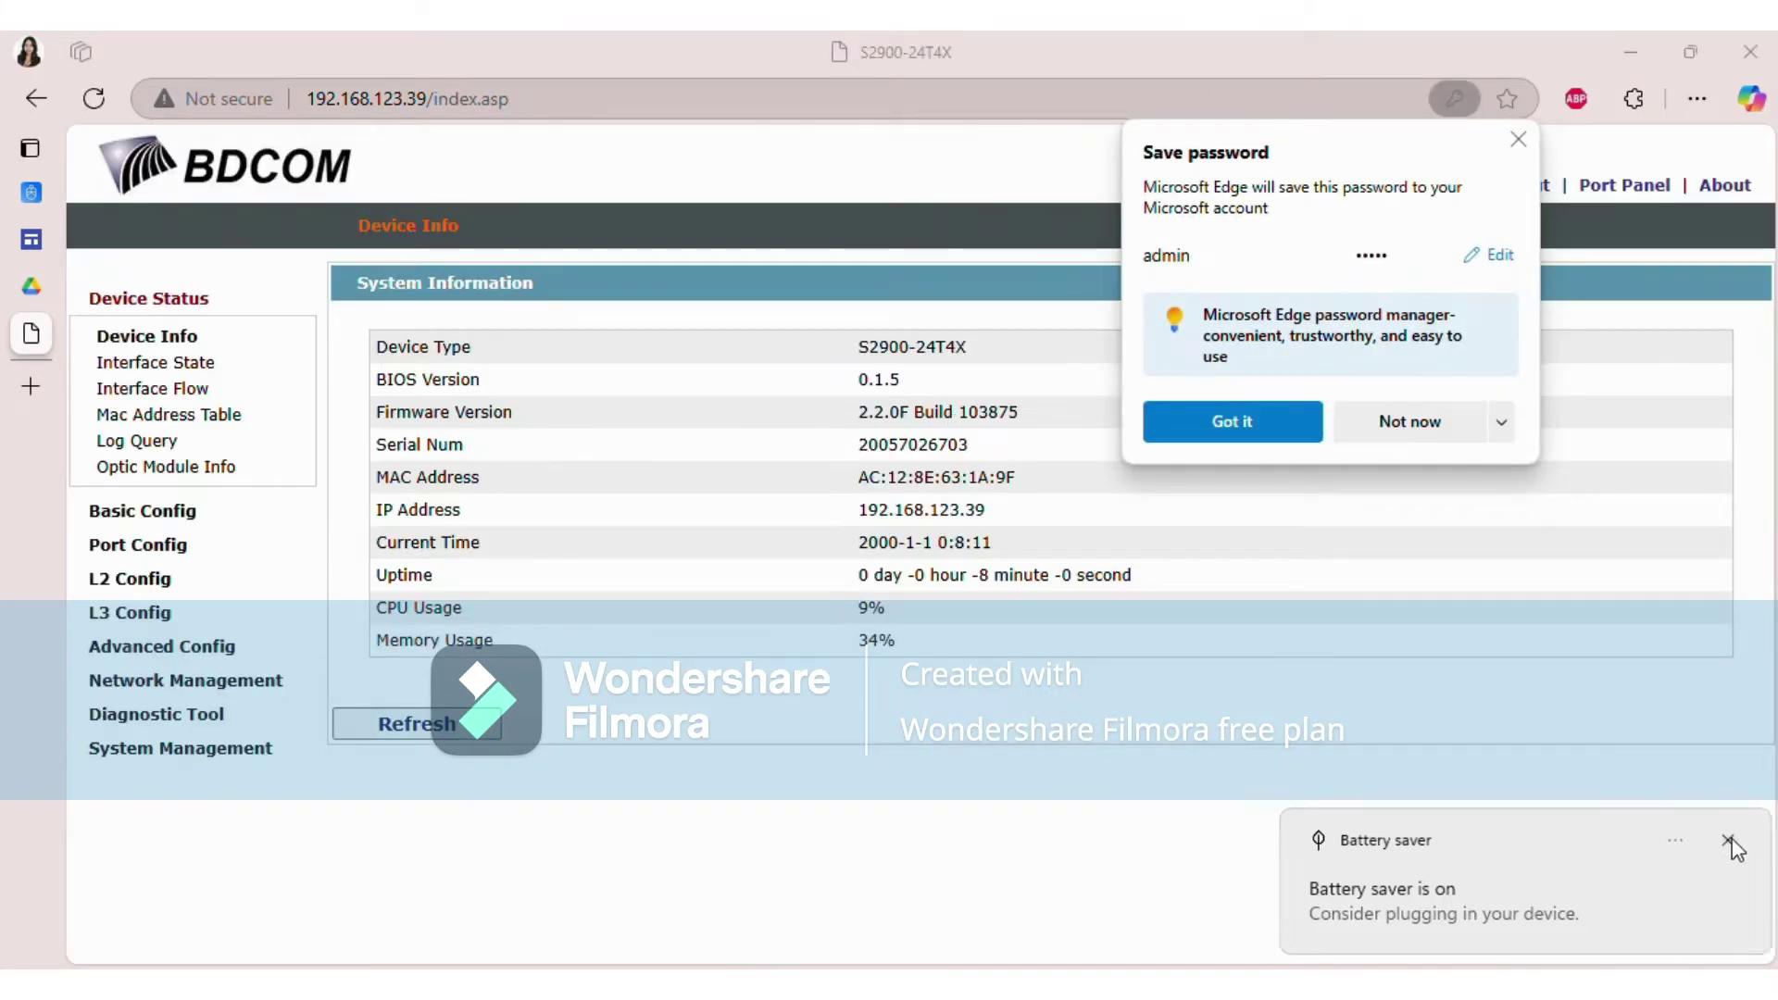
click(1518, 139)
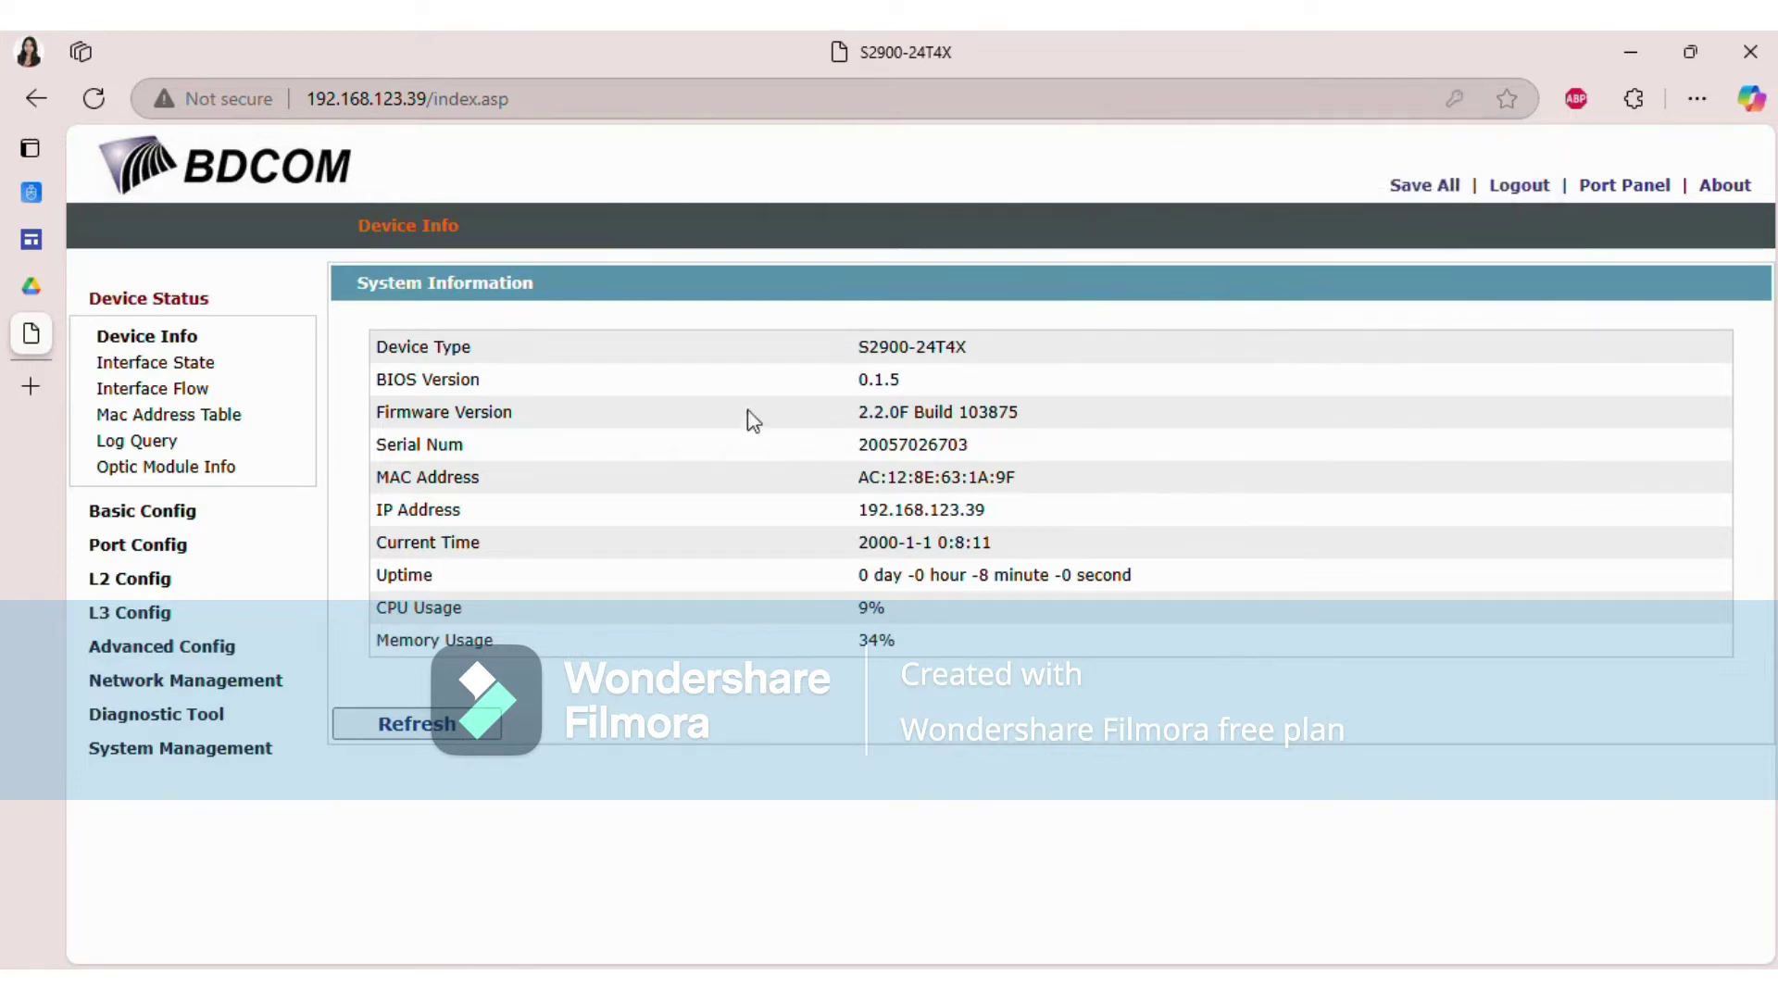
- Enable automatic reboot after update on the System Management > System Software page
click(181, 749)
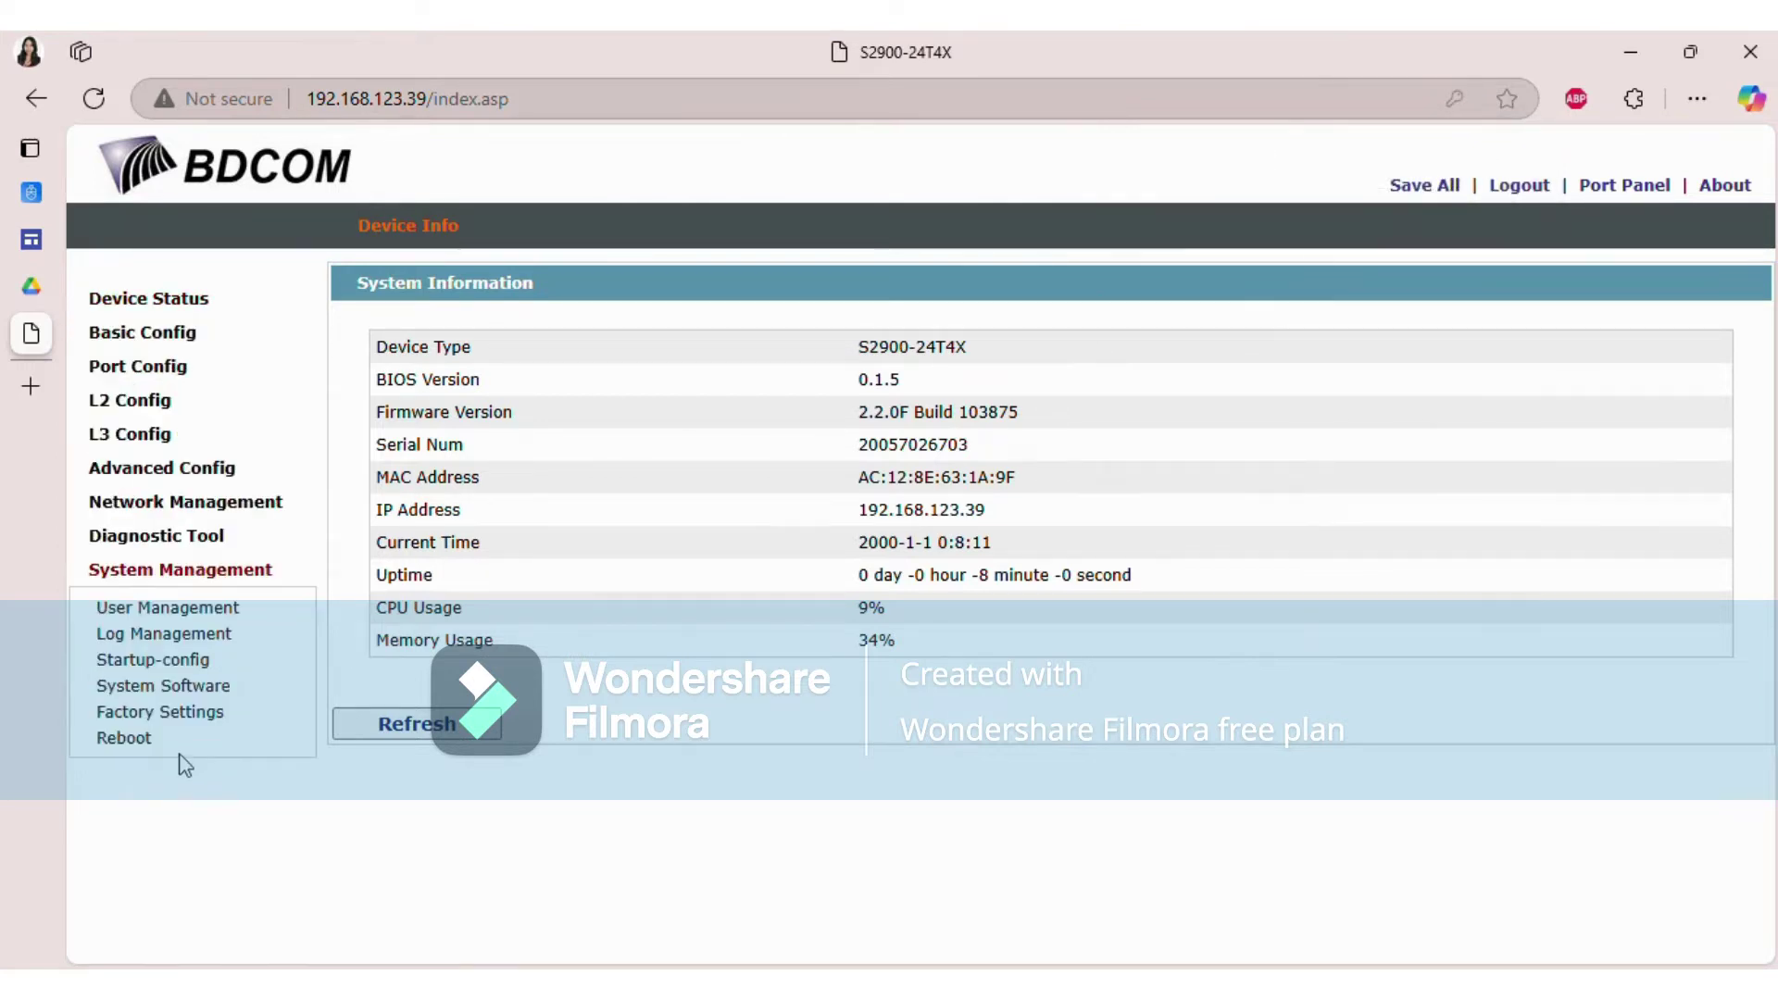
click(211, 685)
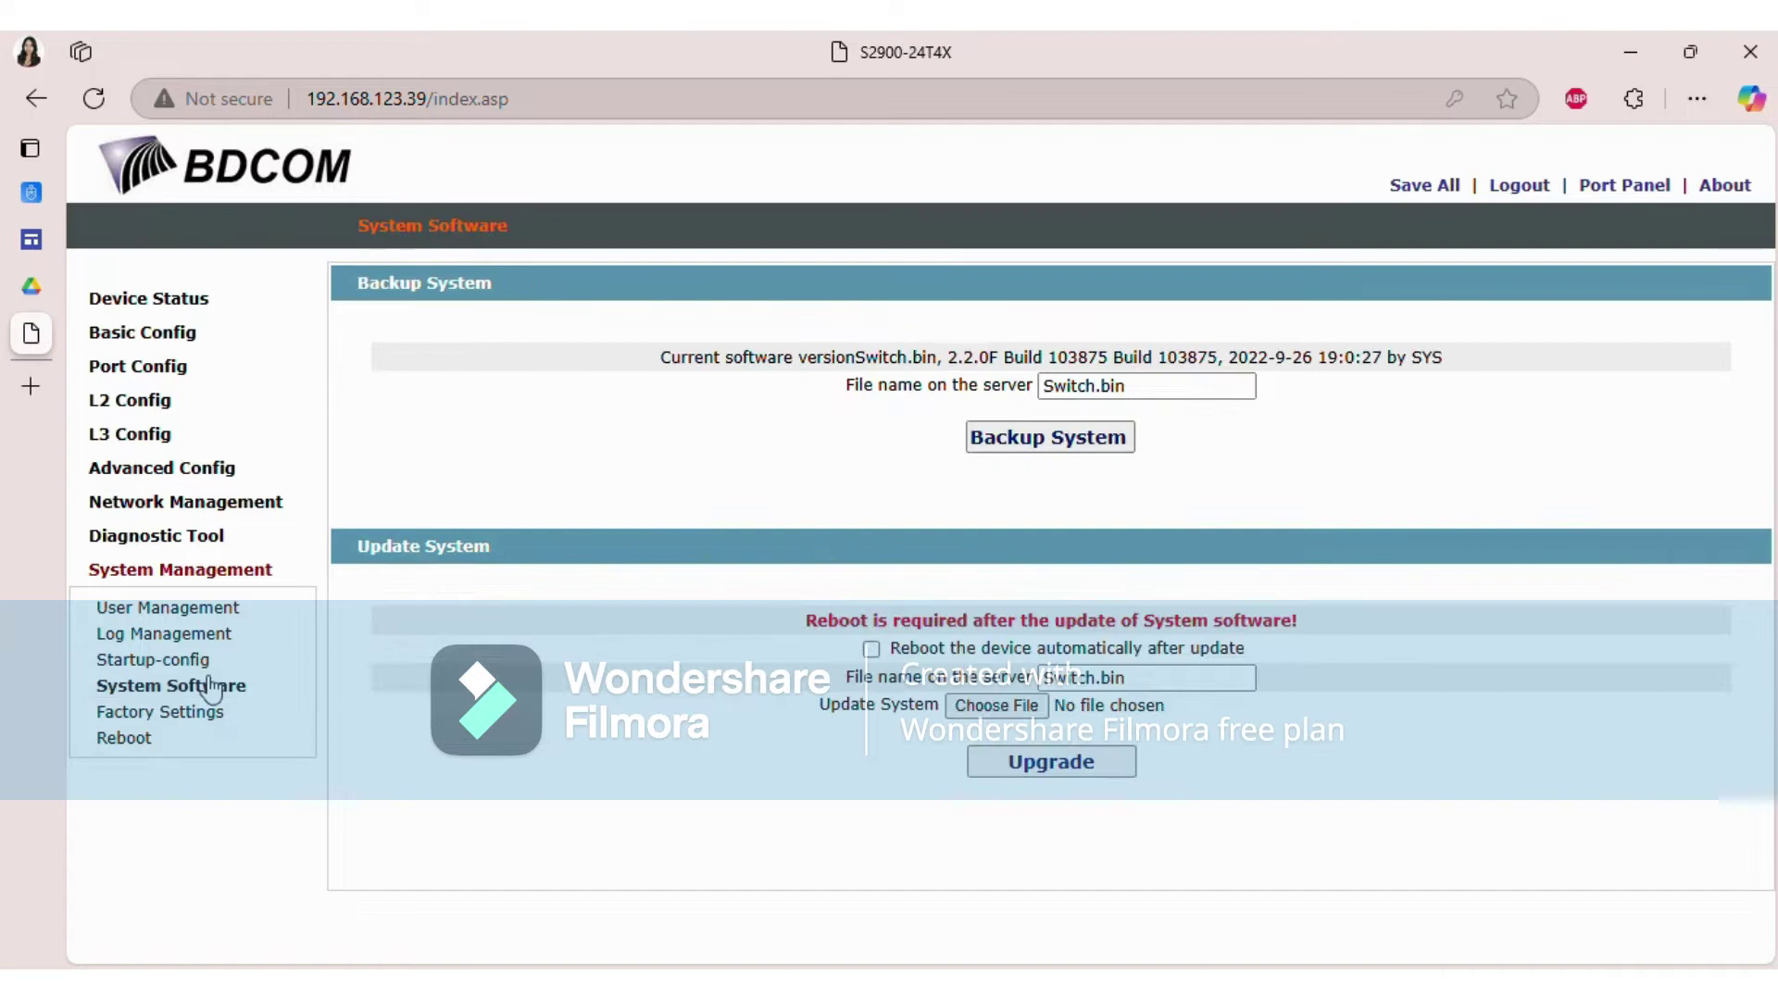
click(871, 649)
click(1042, 261)
- Choose the 2.2.0F build 133672 .bin from the PALLAS folder and confirm the upgrade
click(998, 708)
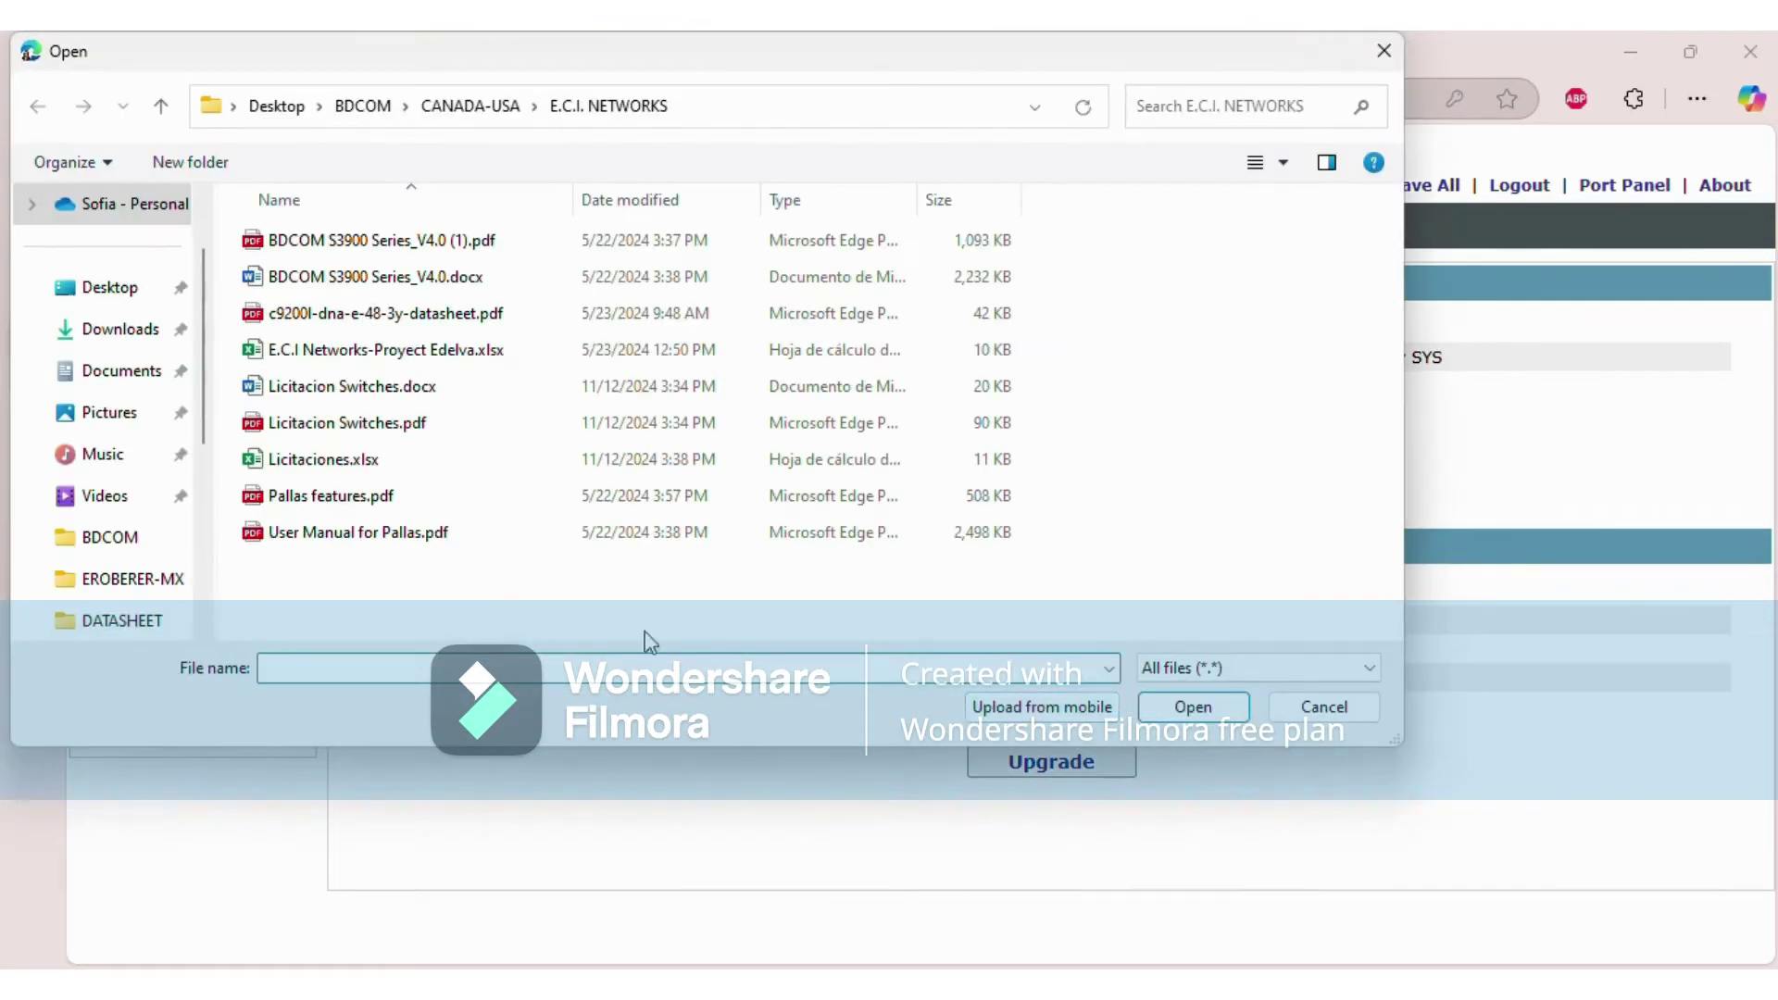
click(93, 542)
scroll(380, 500, down, 1)
double_click(385, 484)
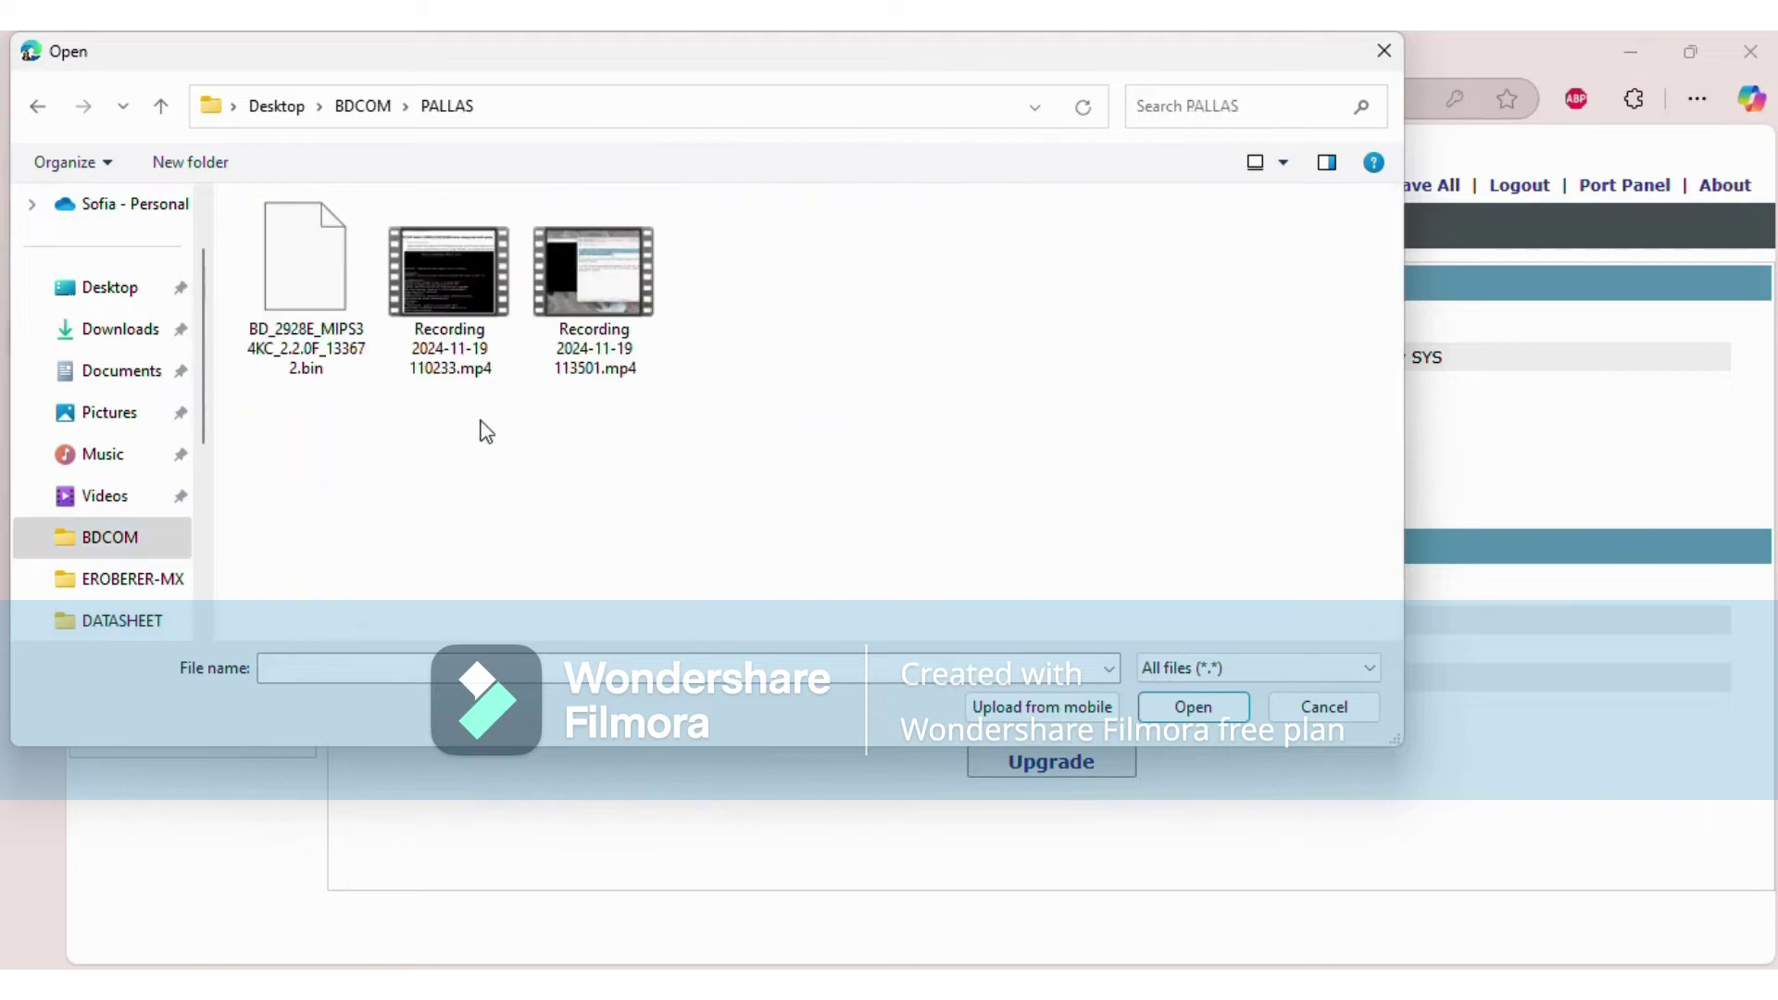
click(306, 278)
click(1193, 707)
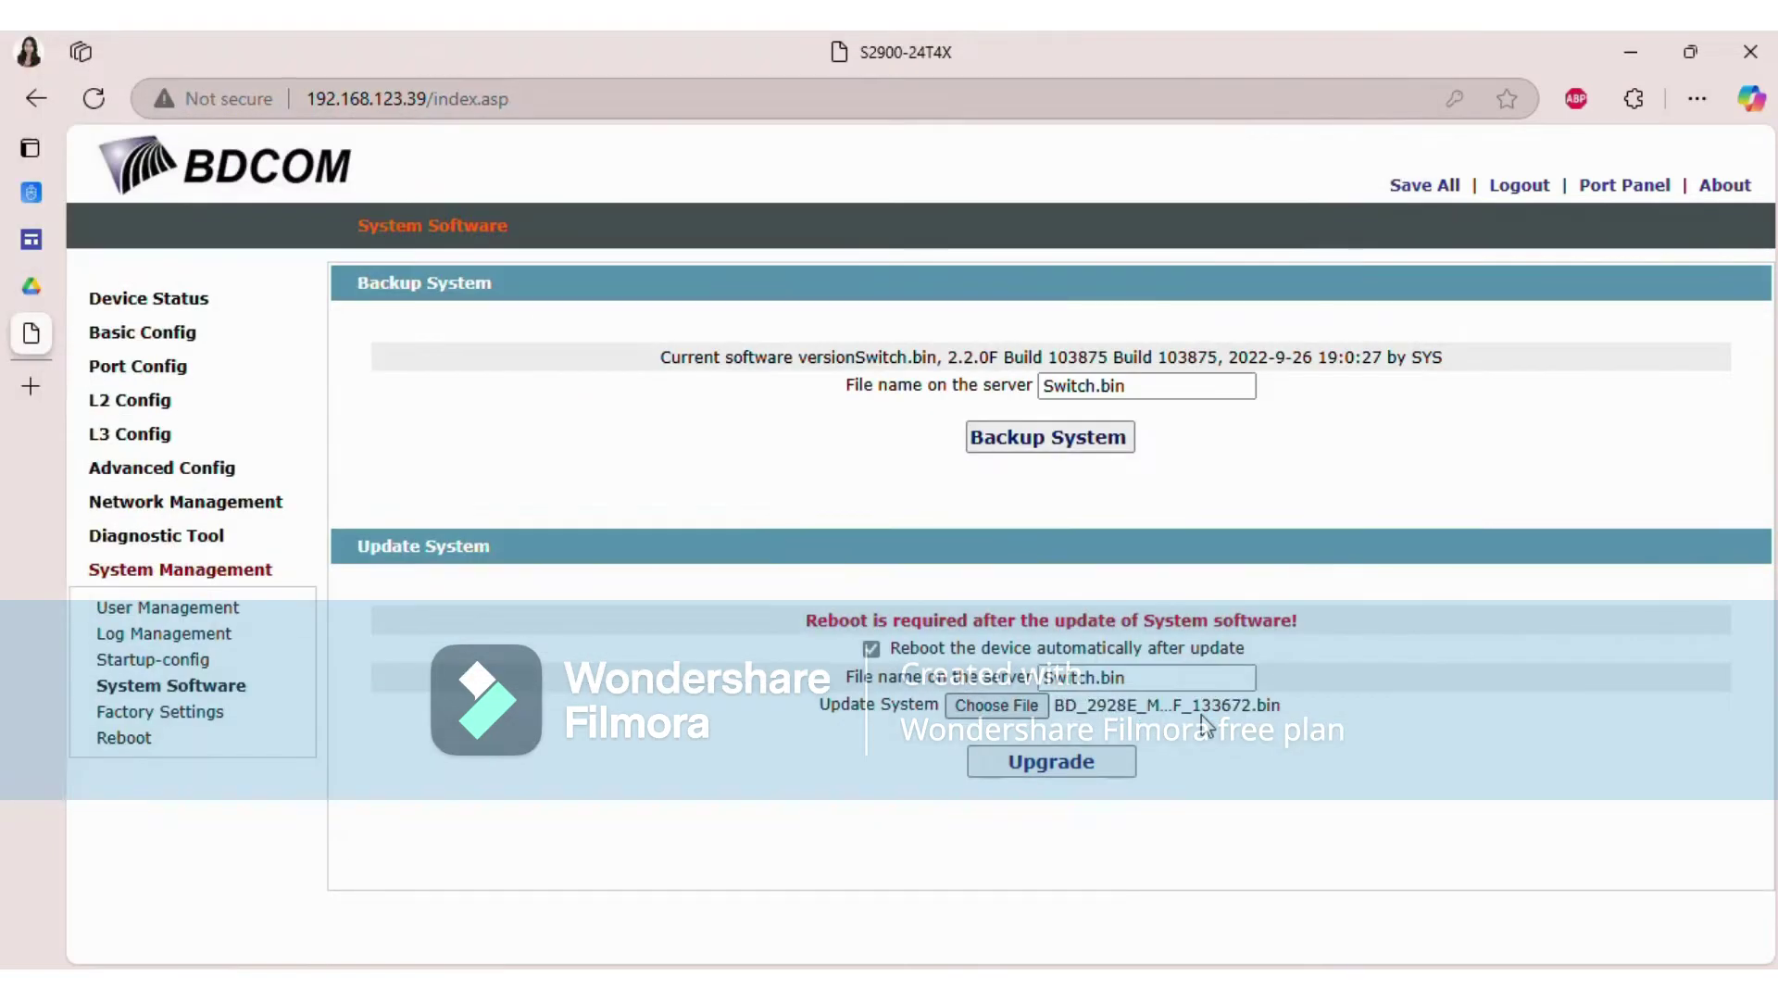
click(1091, 771)
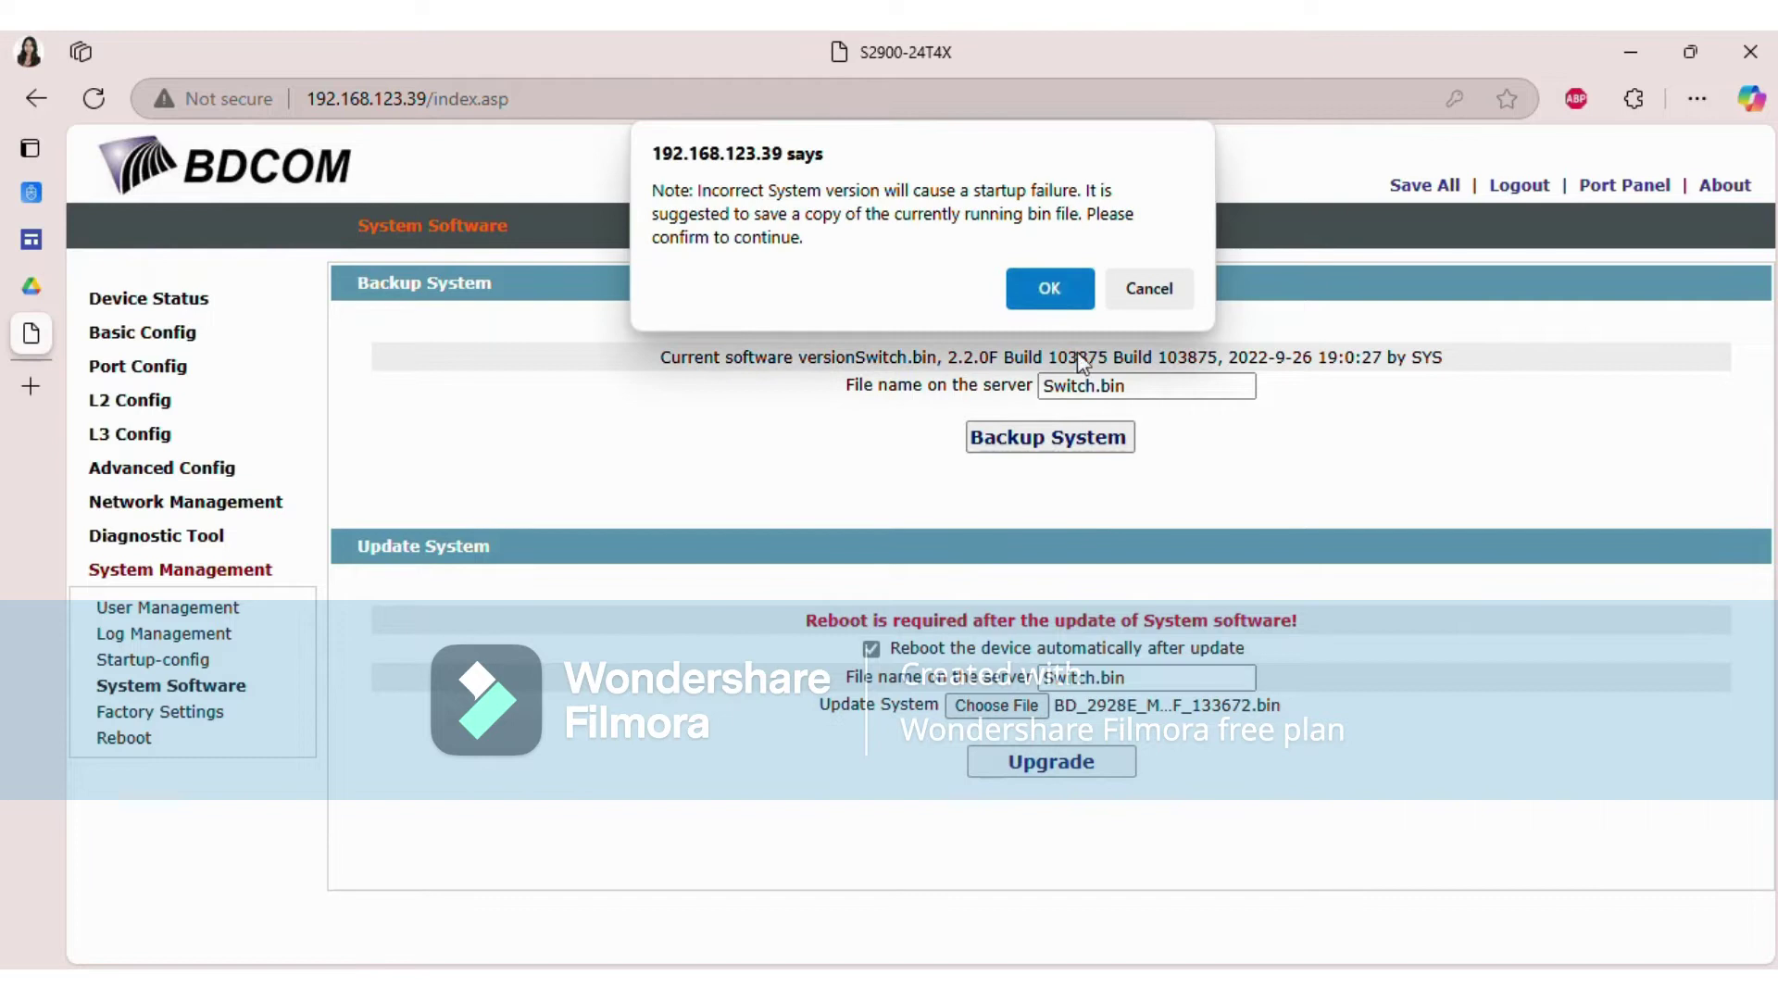
click(1054, 295)
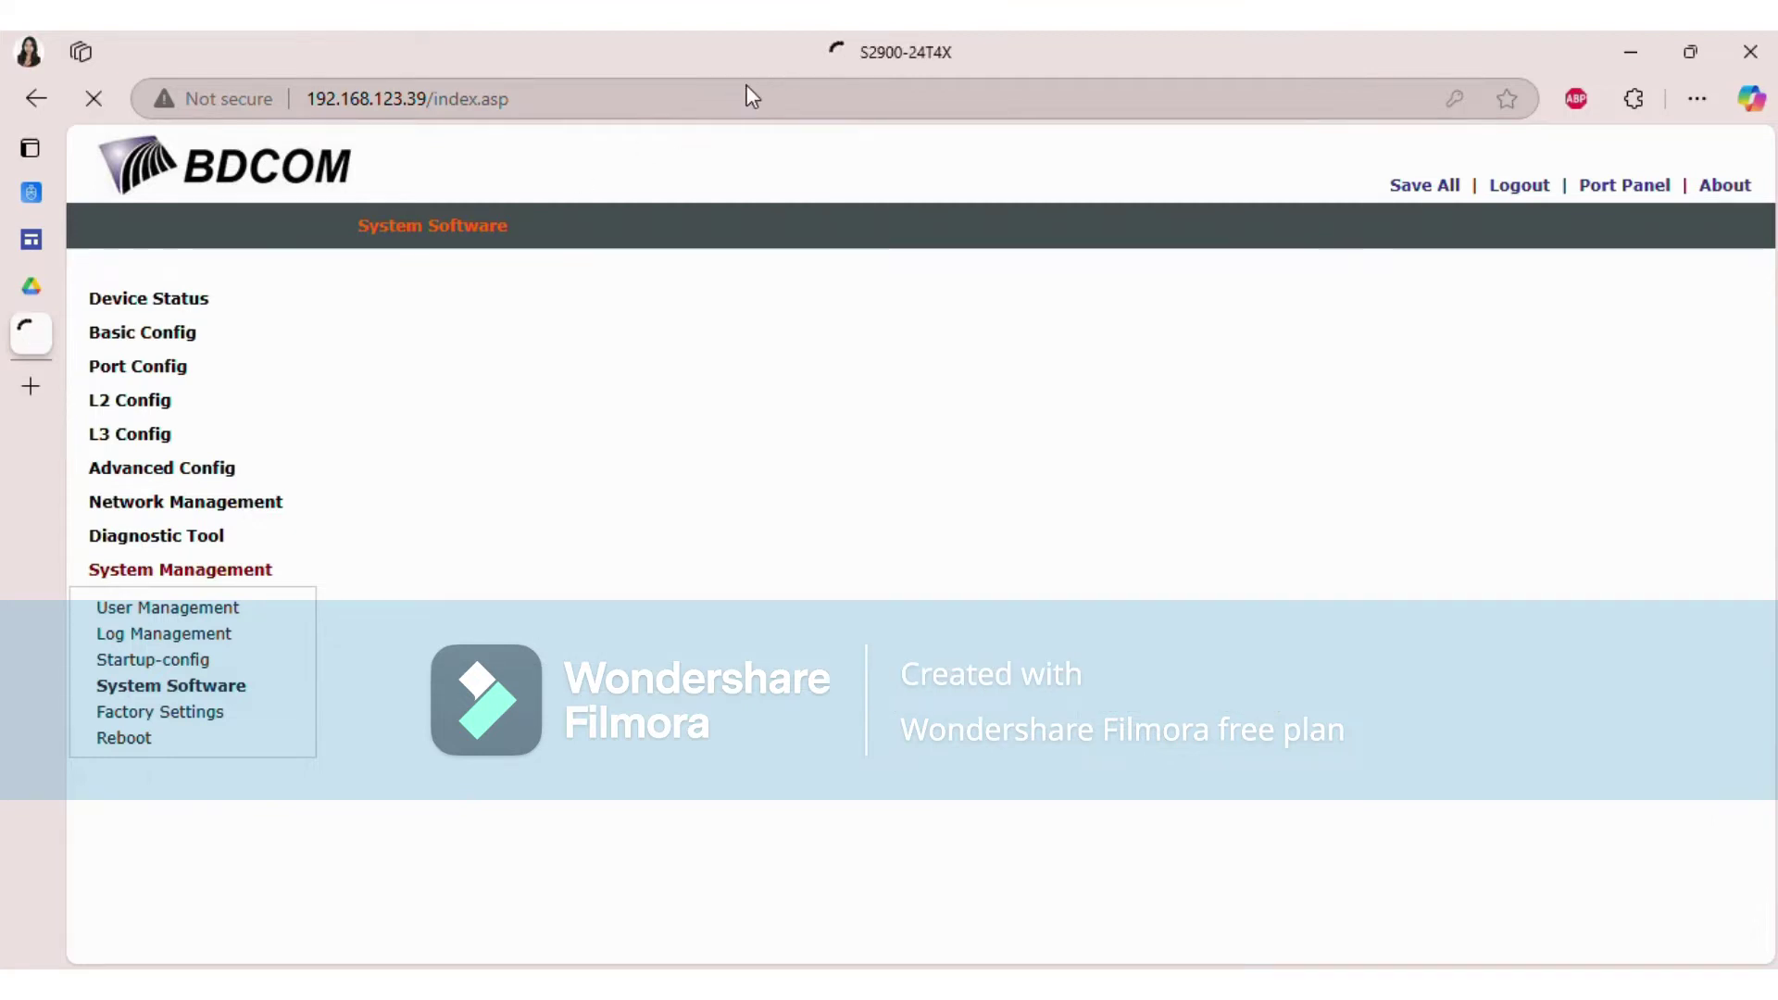
- Log back in, confirm firmware Build 133672, and highlight notes step 2 on enabling MQTT
click(1006, 468)
text(admin)
click(881, 589)
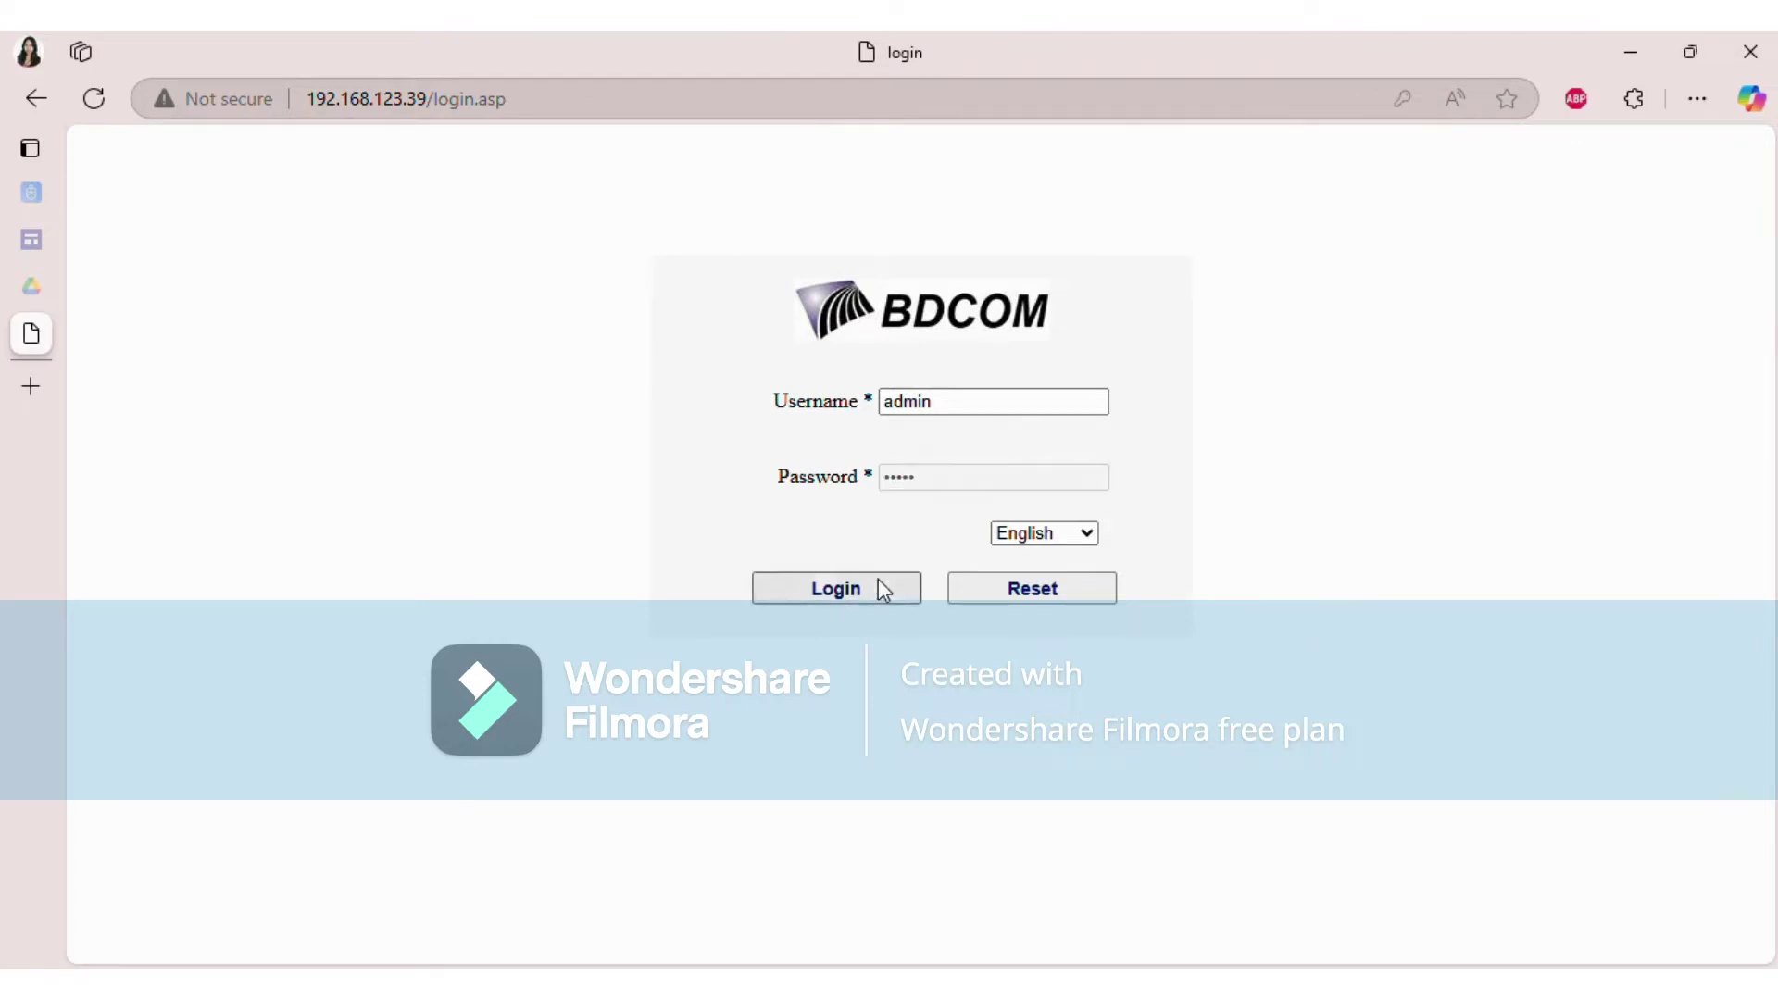
click(1517, 146)
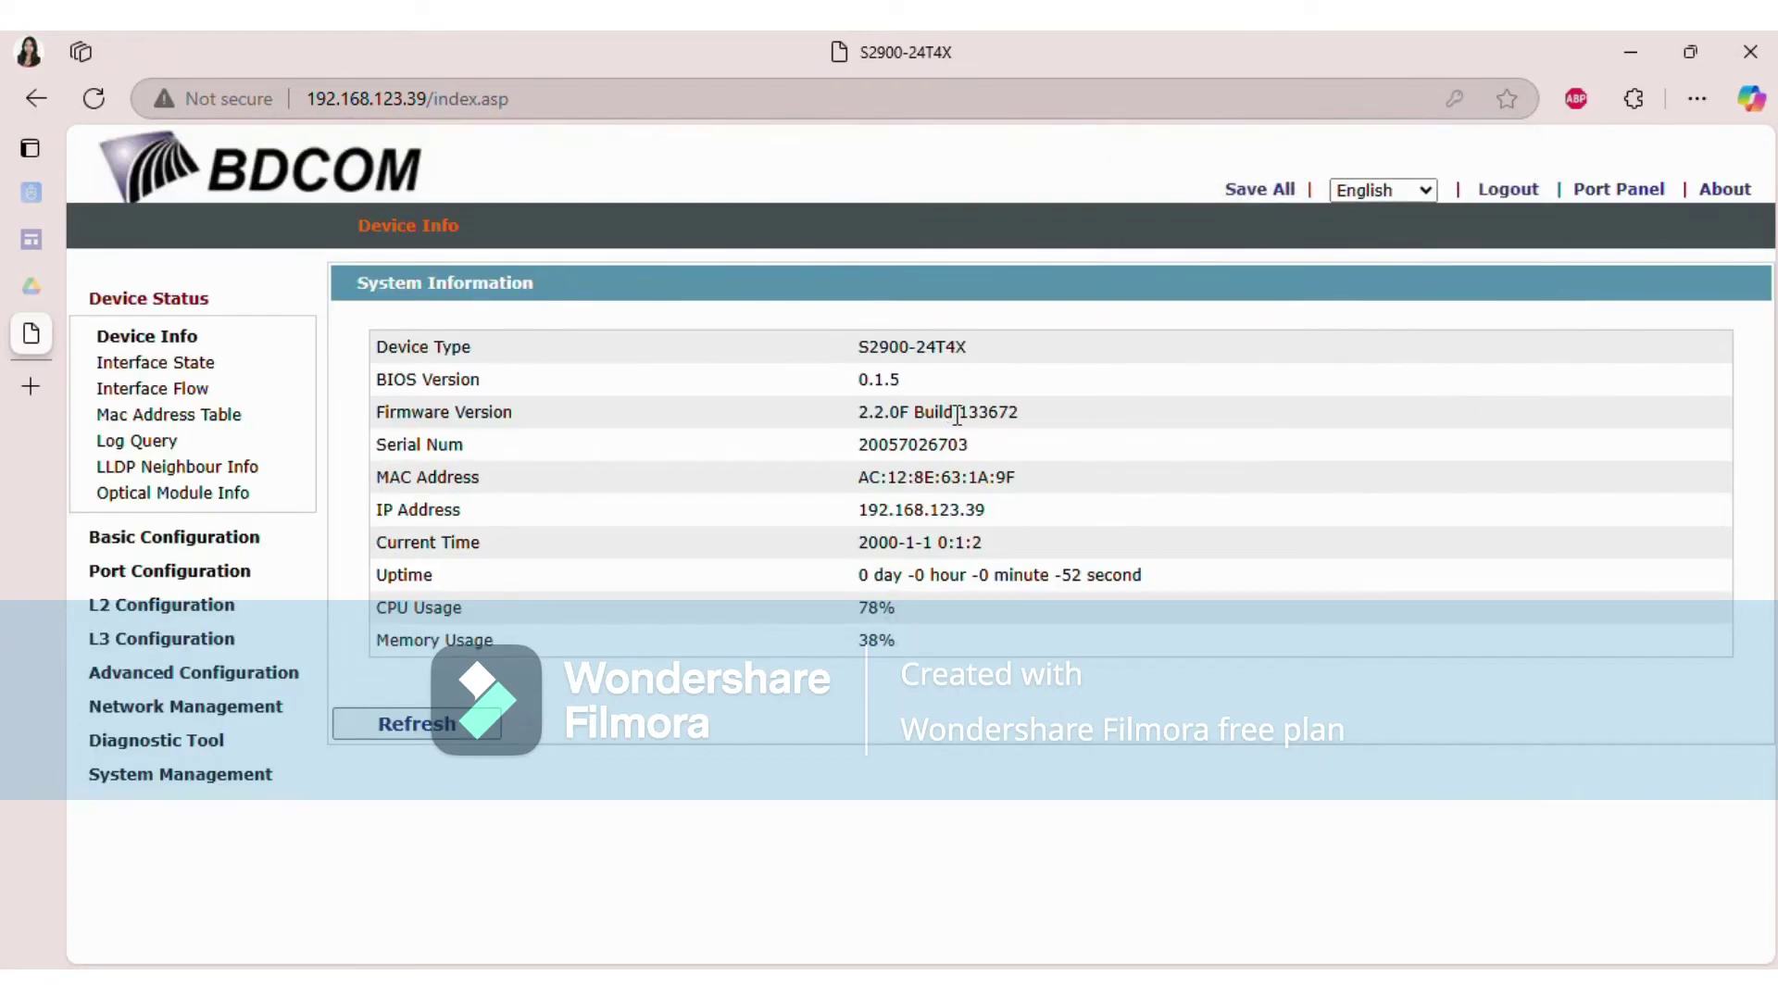
drag(961, 414, 1034, 419)
click(1082, 986)
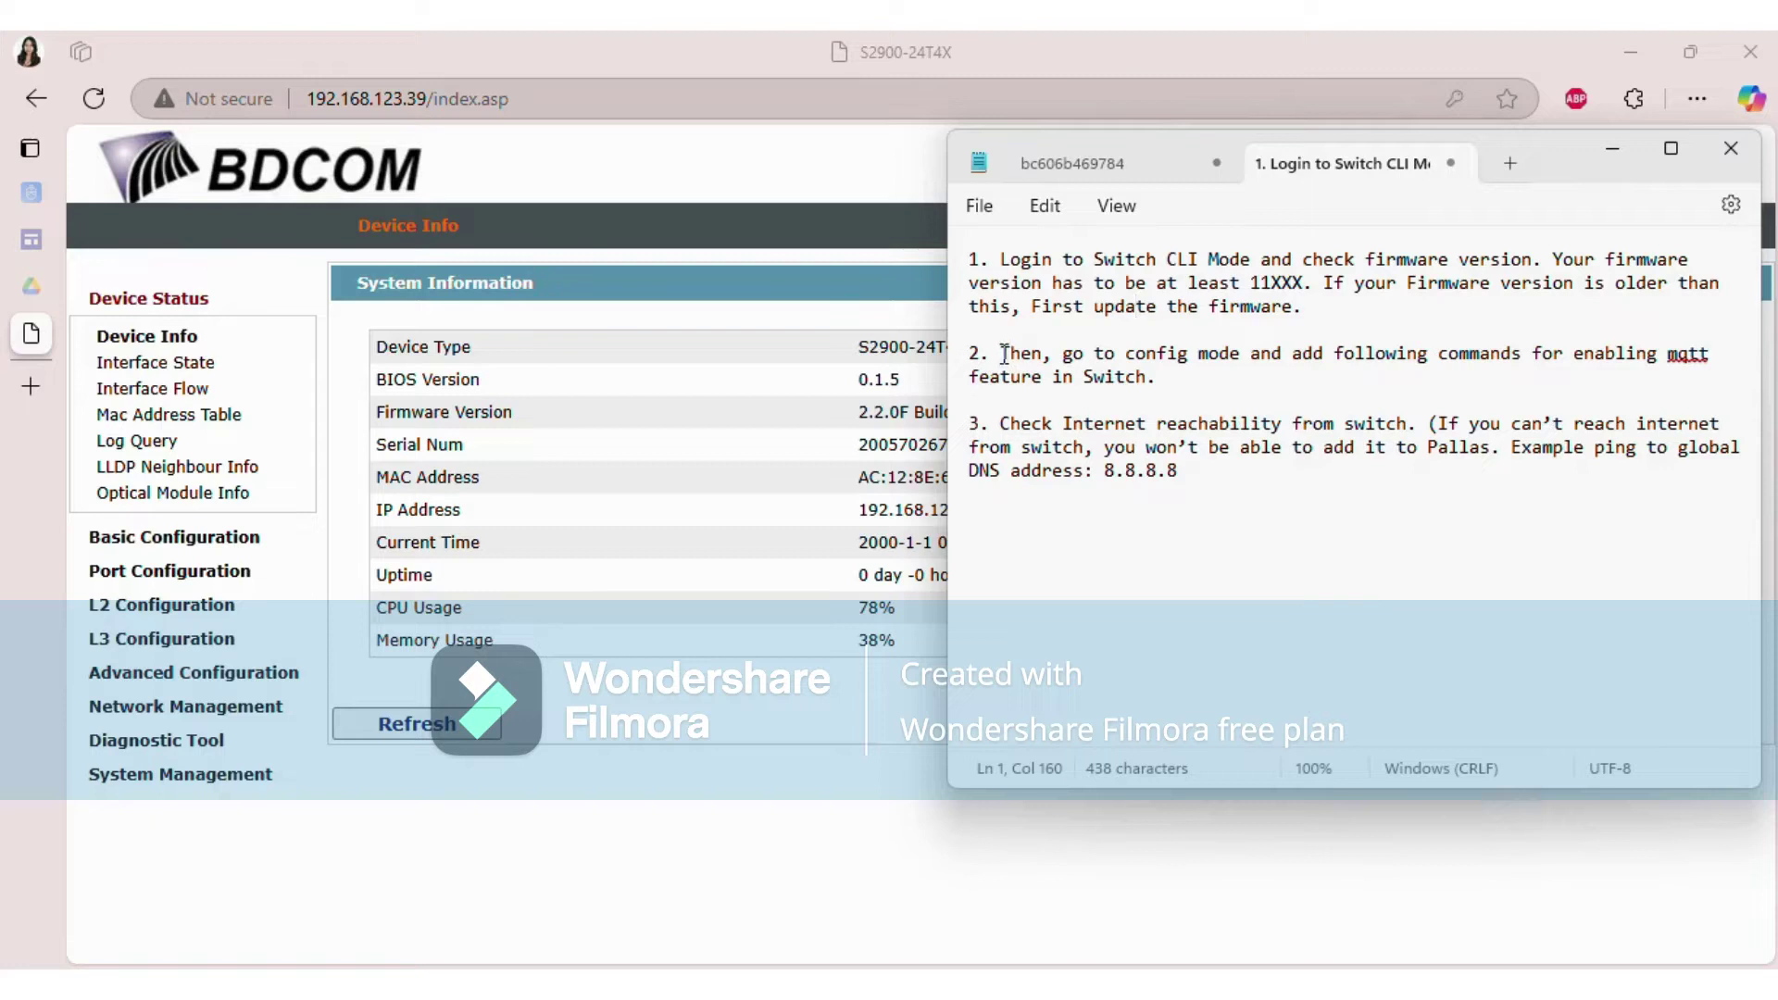
drag(1005, 353, 1684, 377)
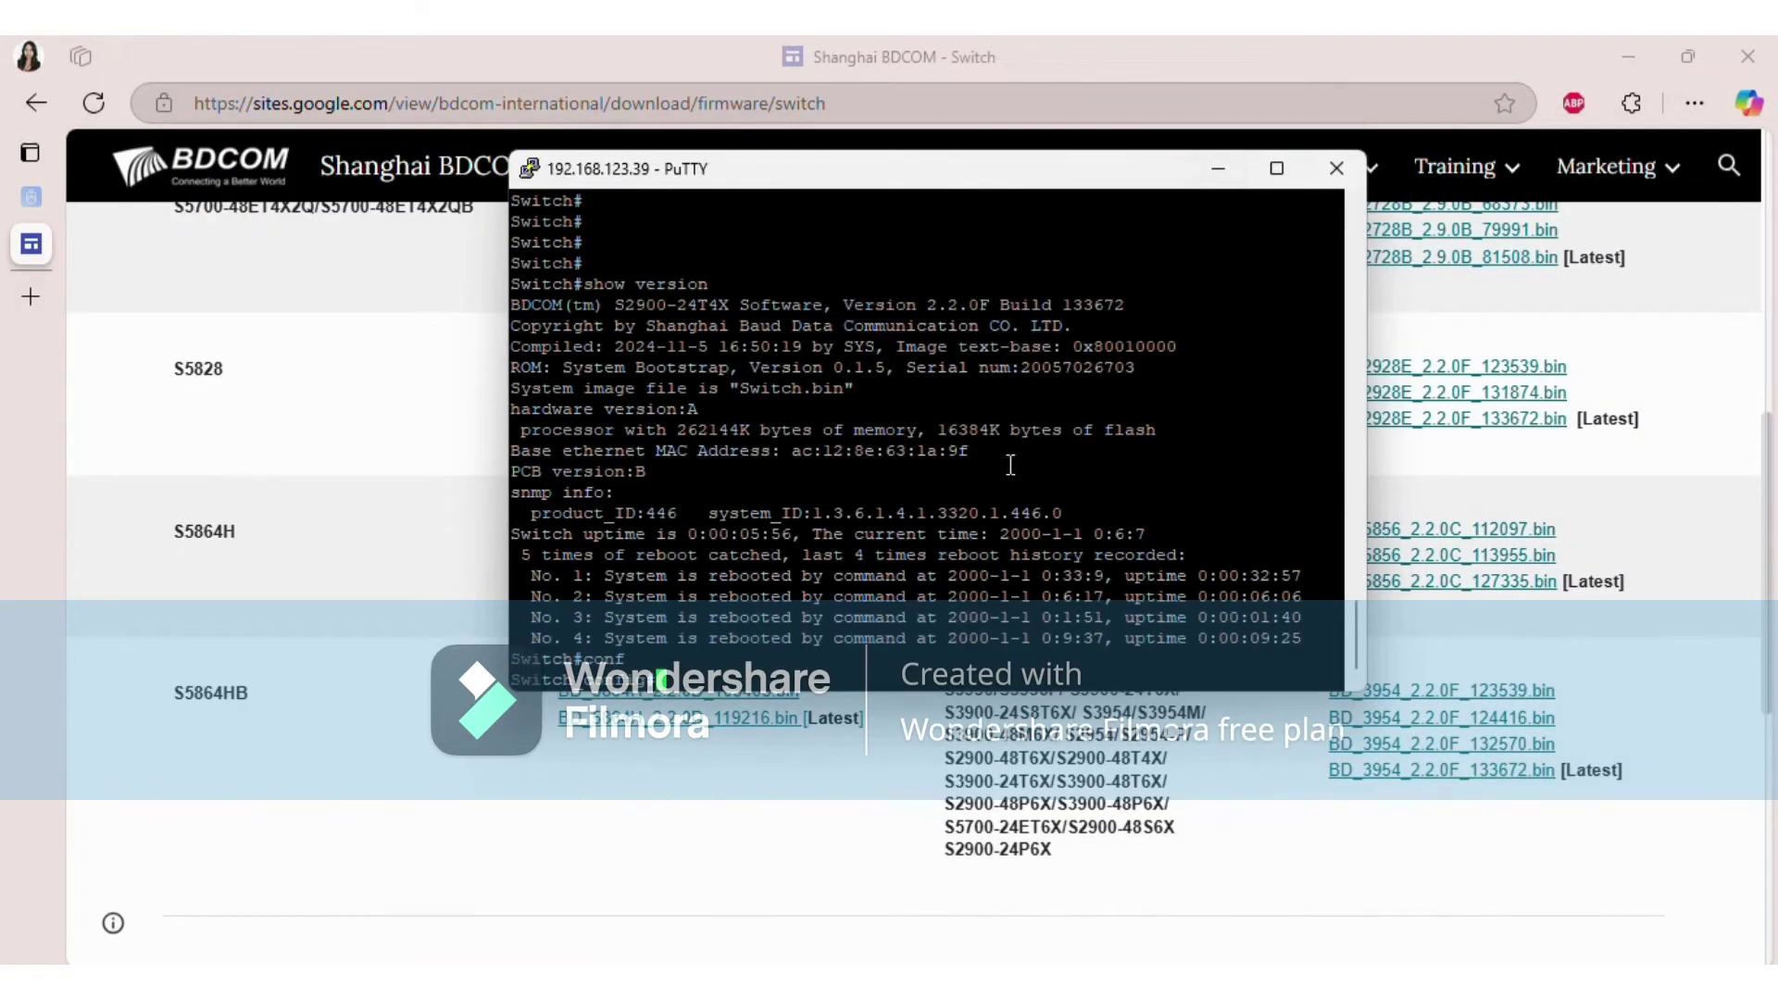
- Enable the MQTT client and set its server to pallas.bdcom.cn, copied from the Pallas page
text(show ?cli)
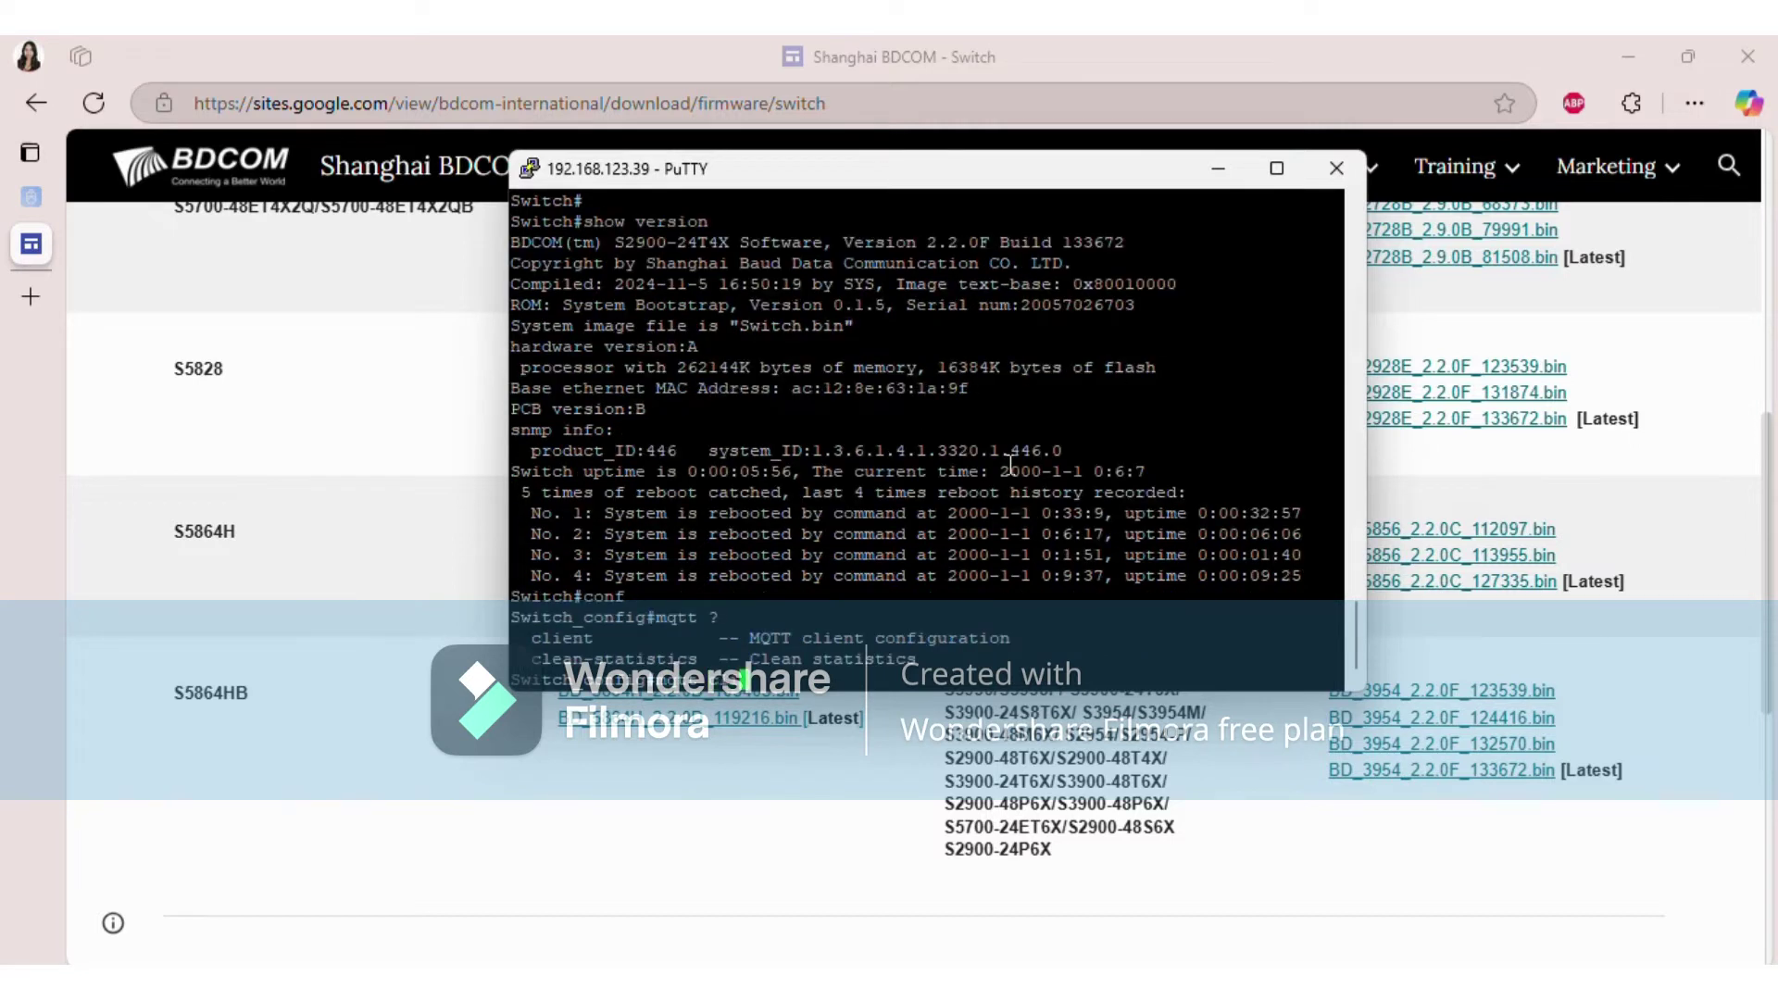
text(ent ?server)
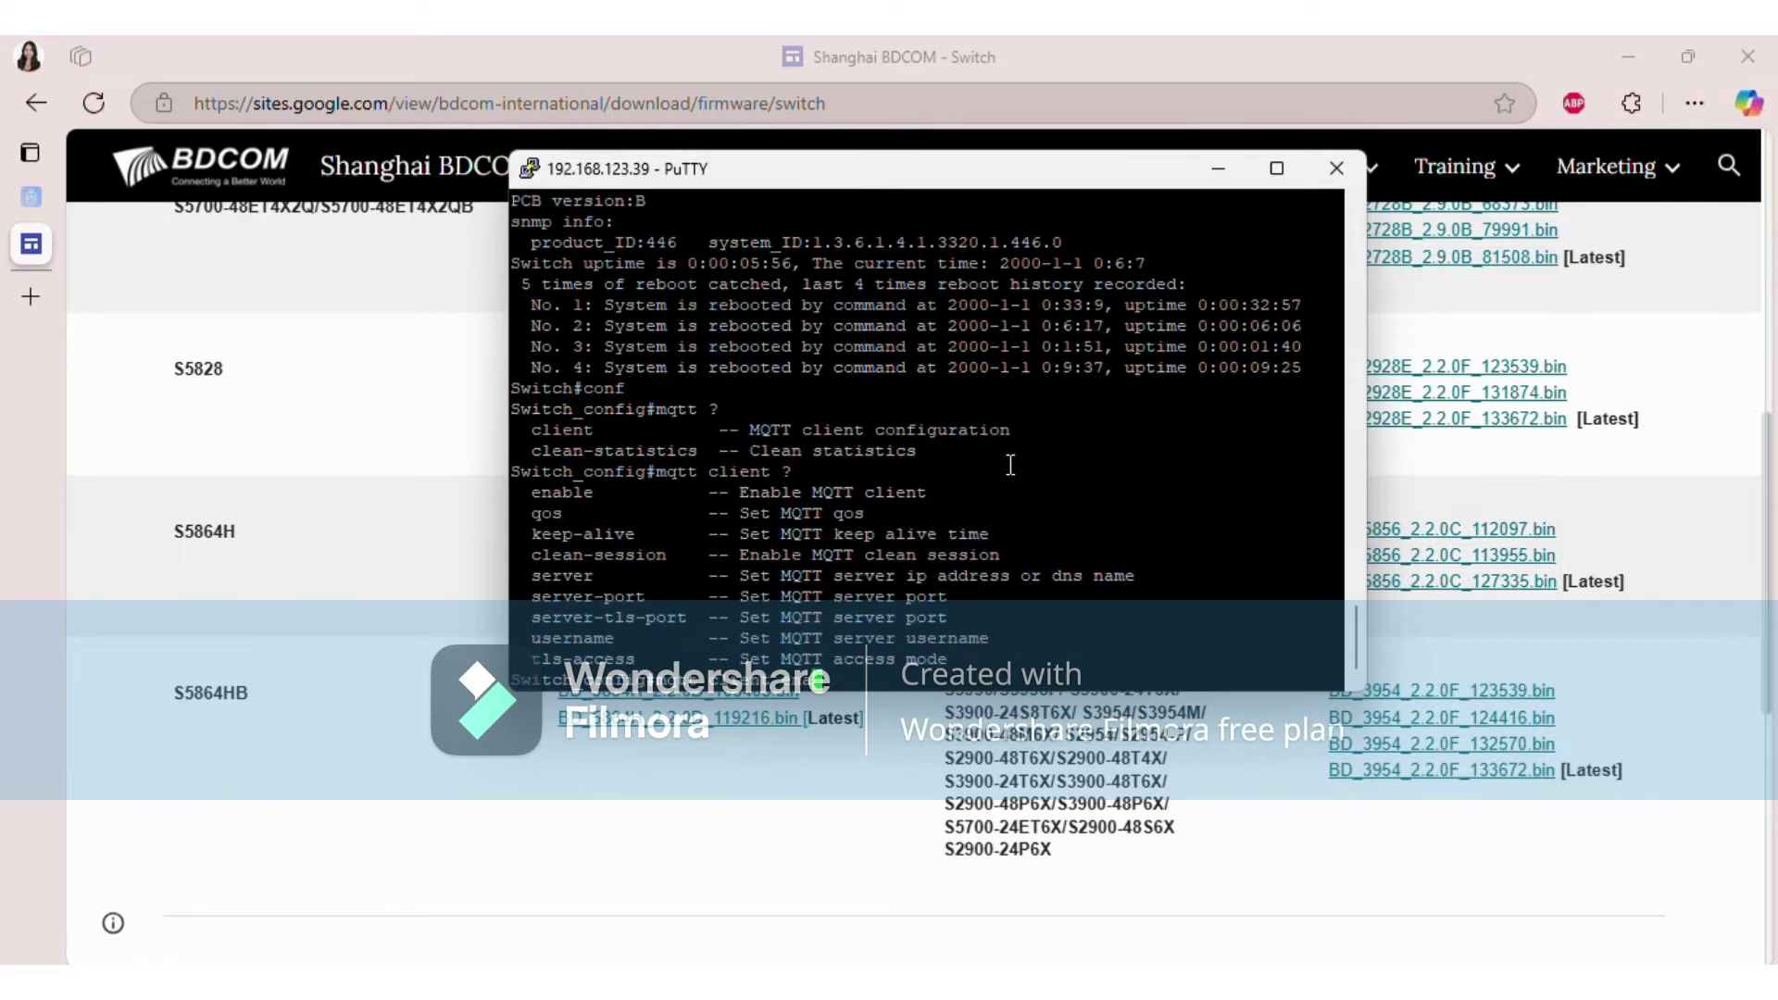
key(Return)
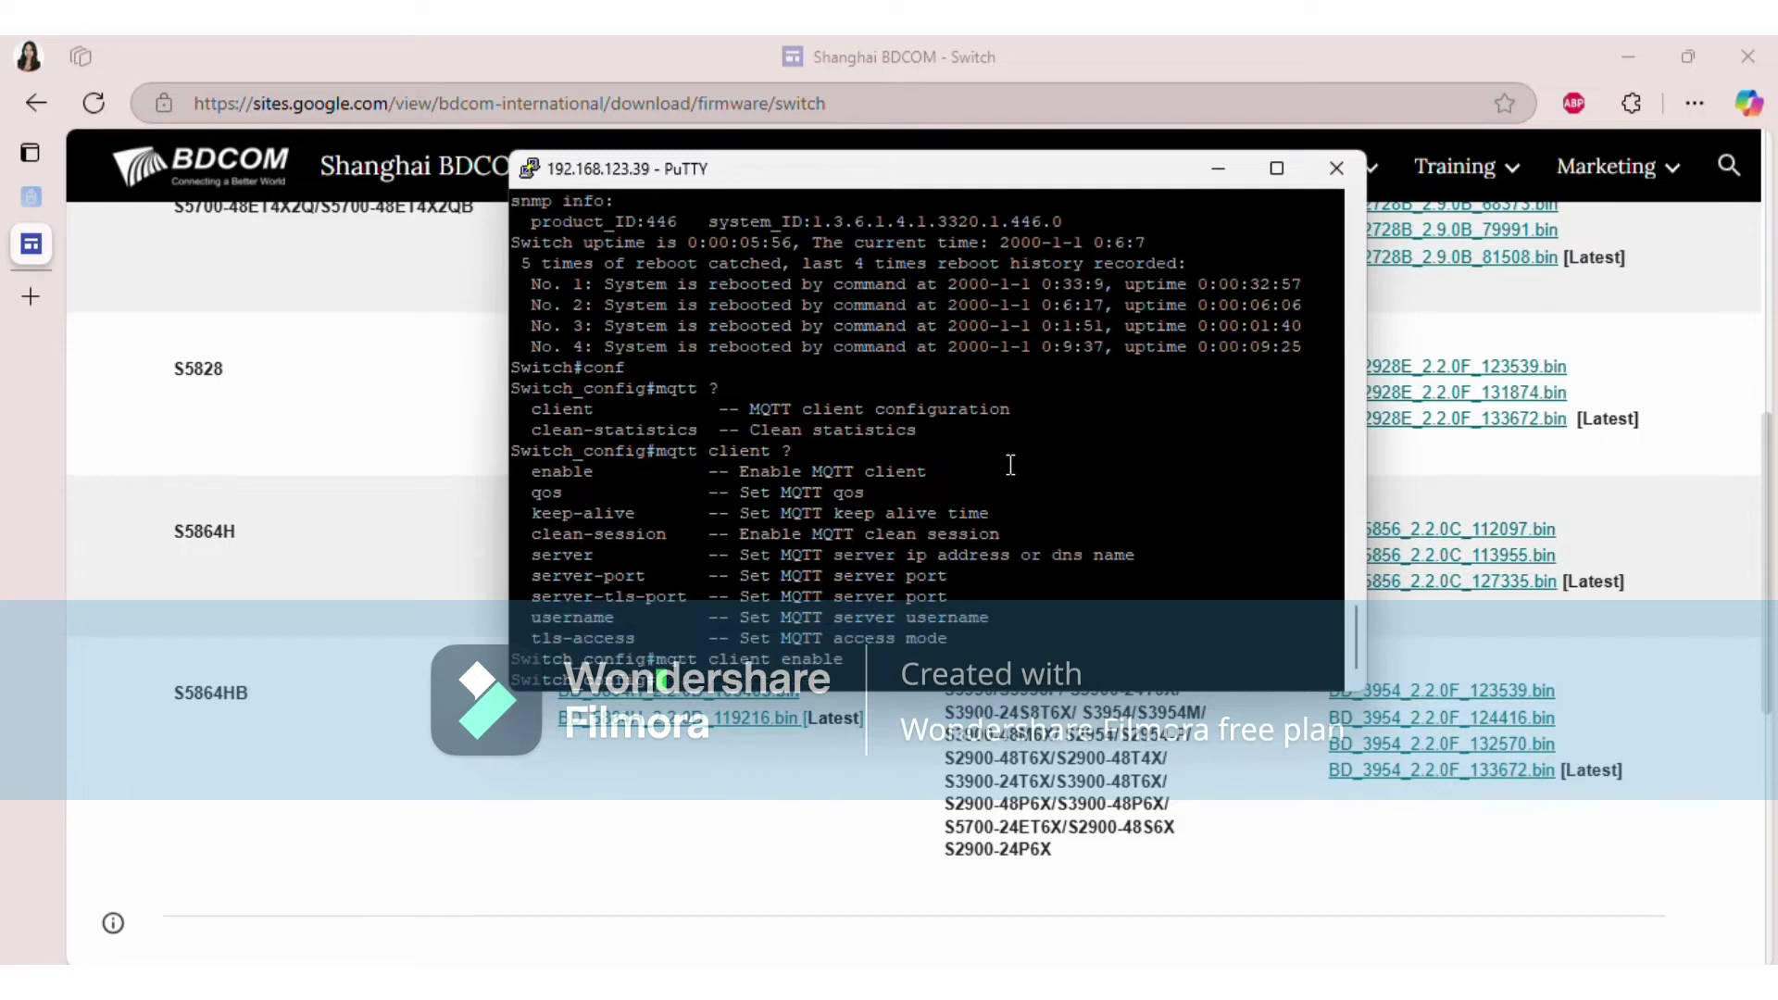
text(mqtt client serve)
key(Tab)
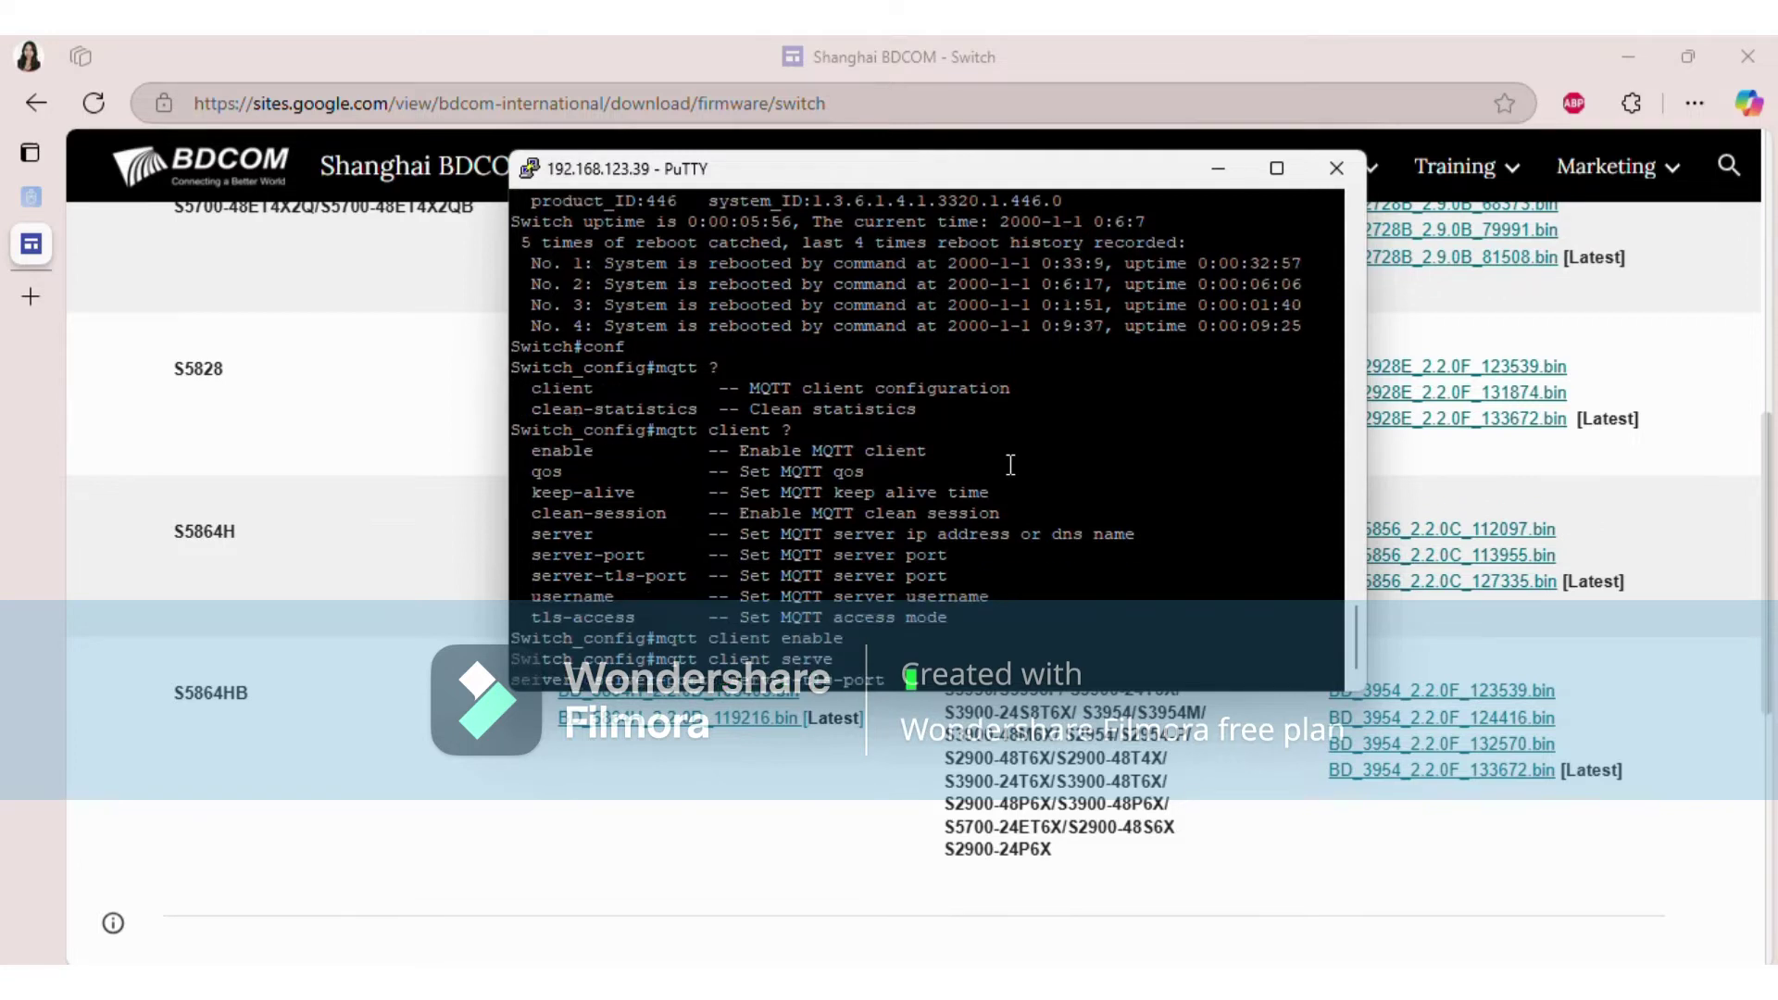
text(rver)
text(?)
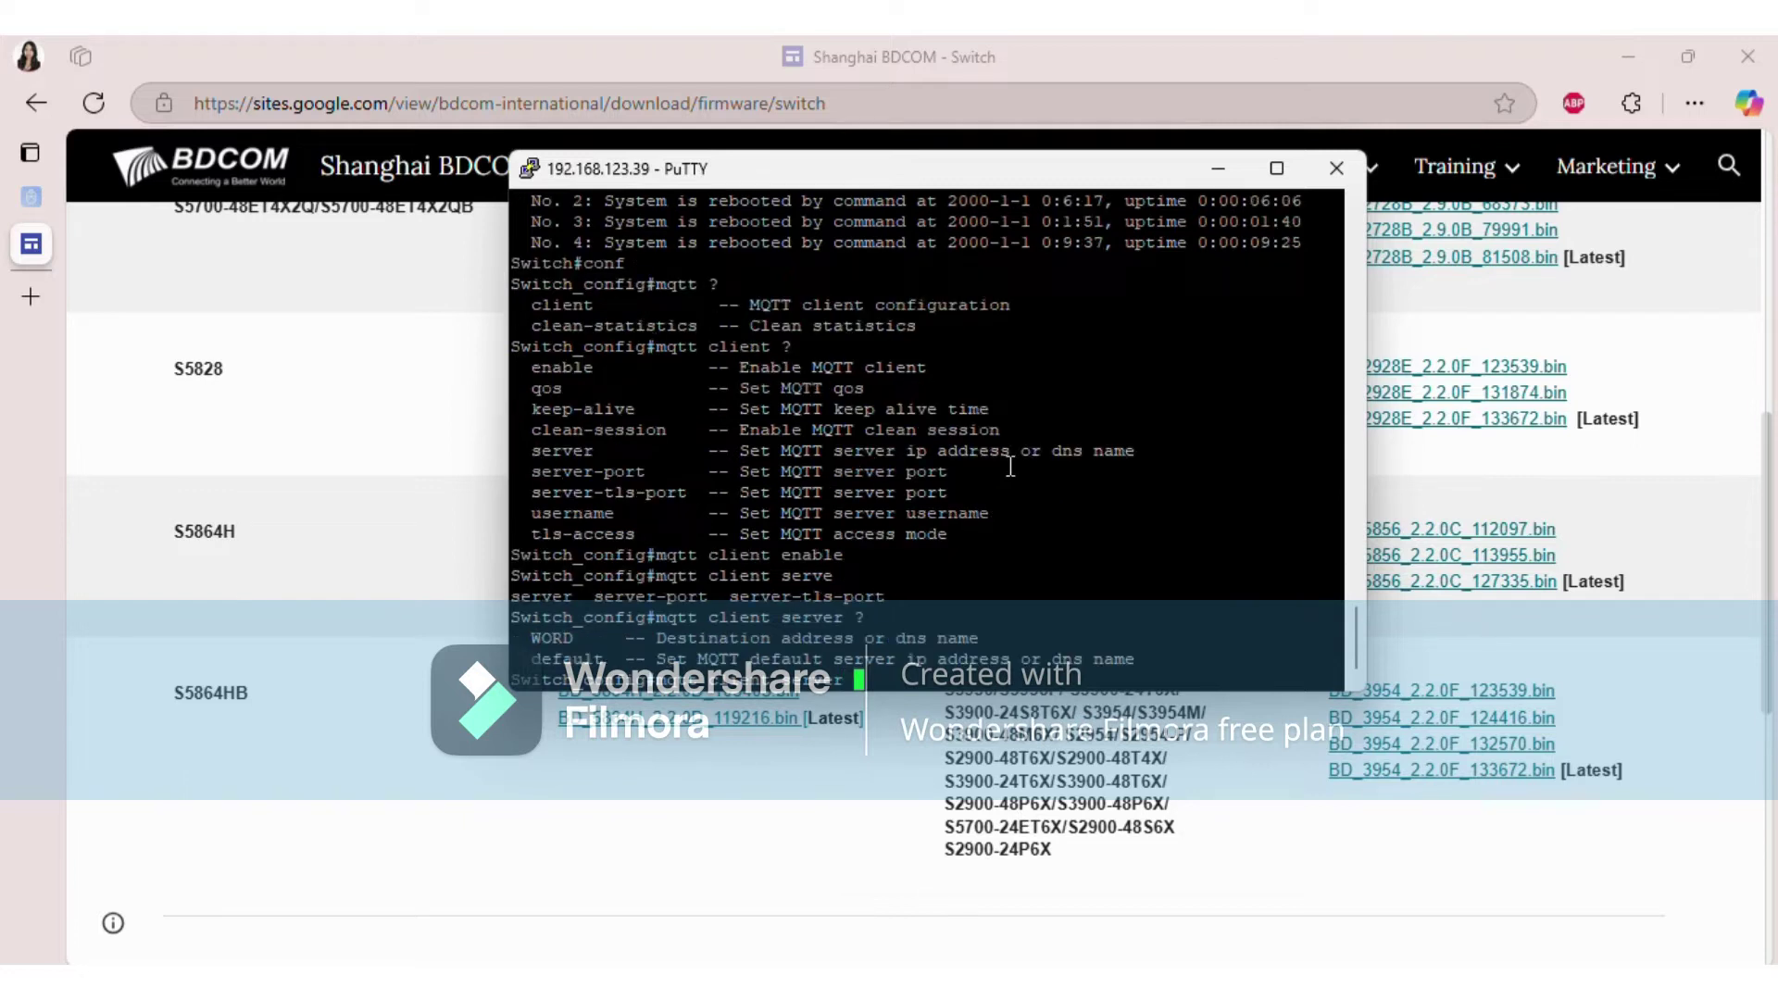
click(37, 194)
drag(252, 105, 380, 111)
key(ctrl+c)
key(alt+Tab)
right_click(853, 571)
key(Return)
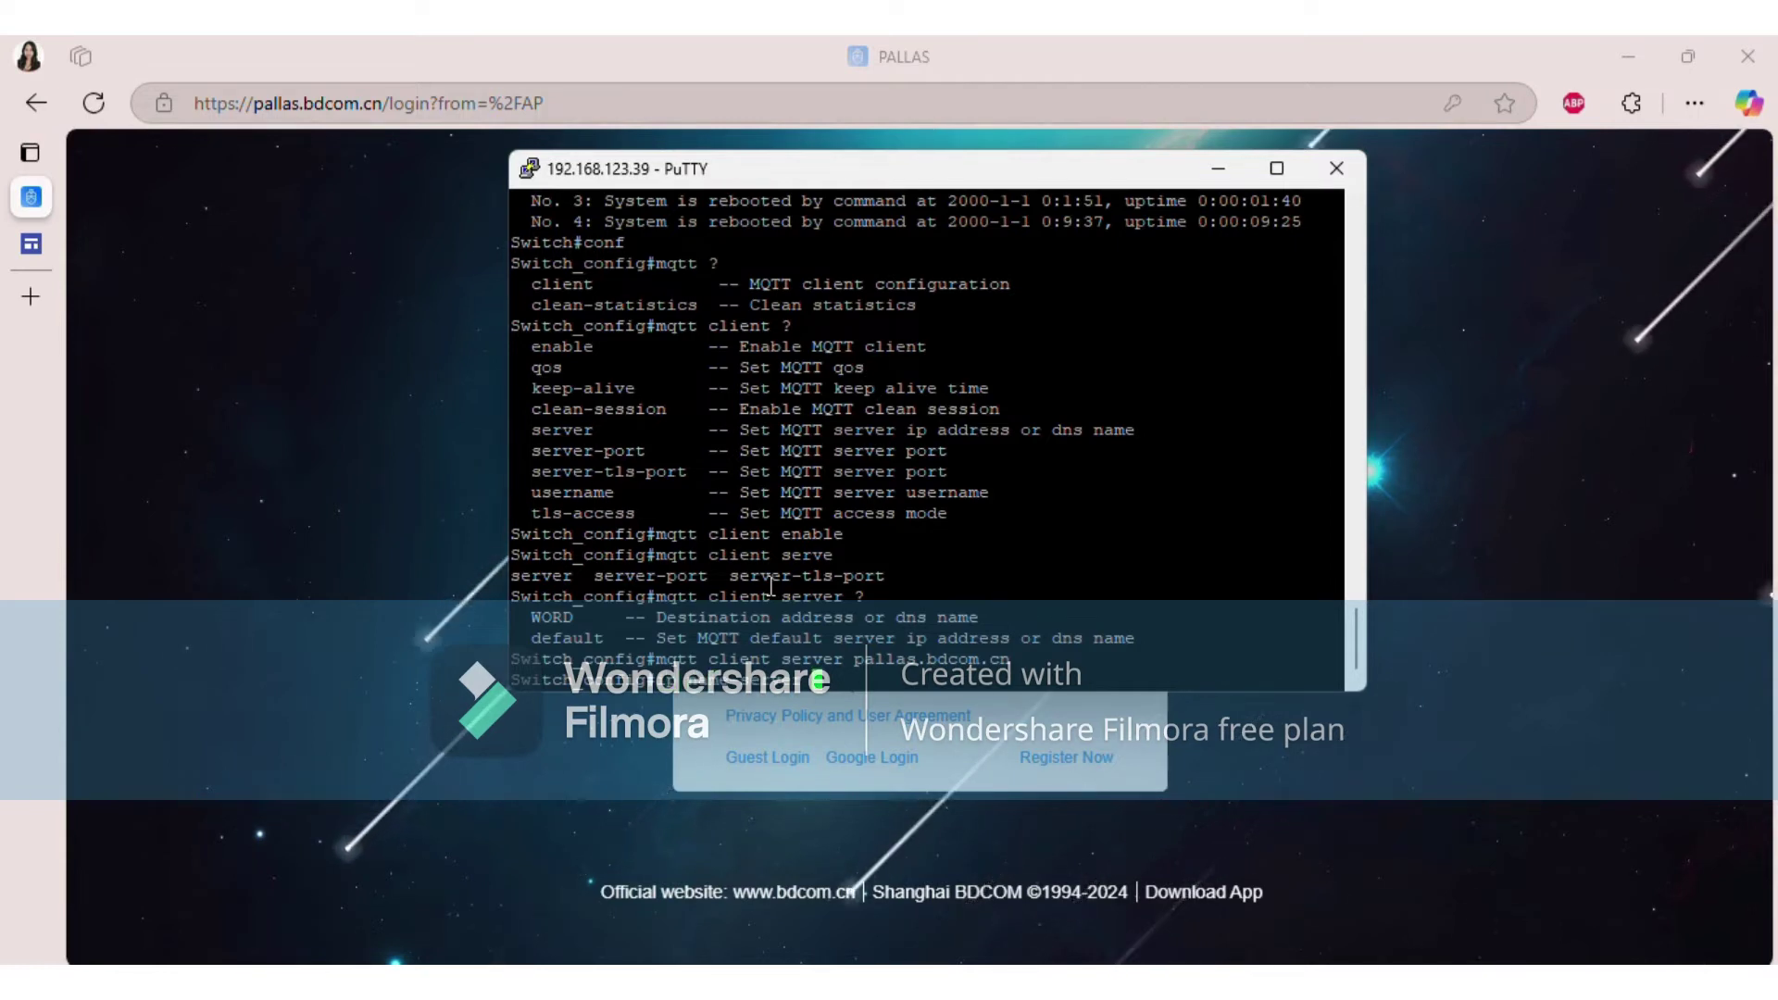
- Set DNS name-server 8.8.8.8 and list the running configuration with show run
text(?)
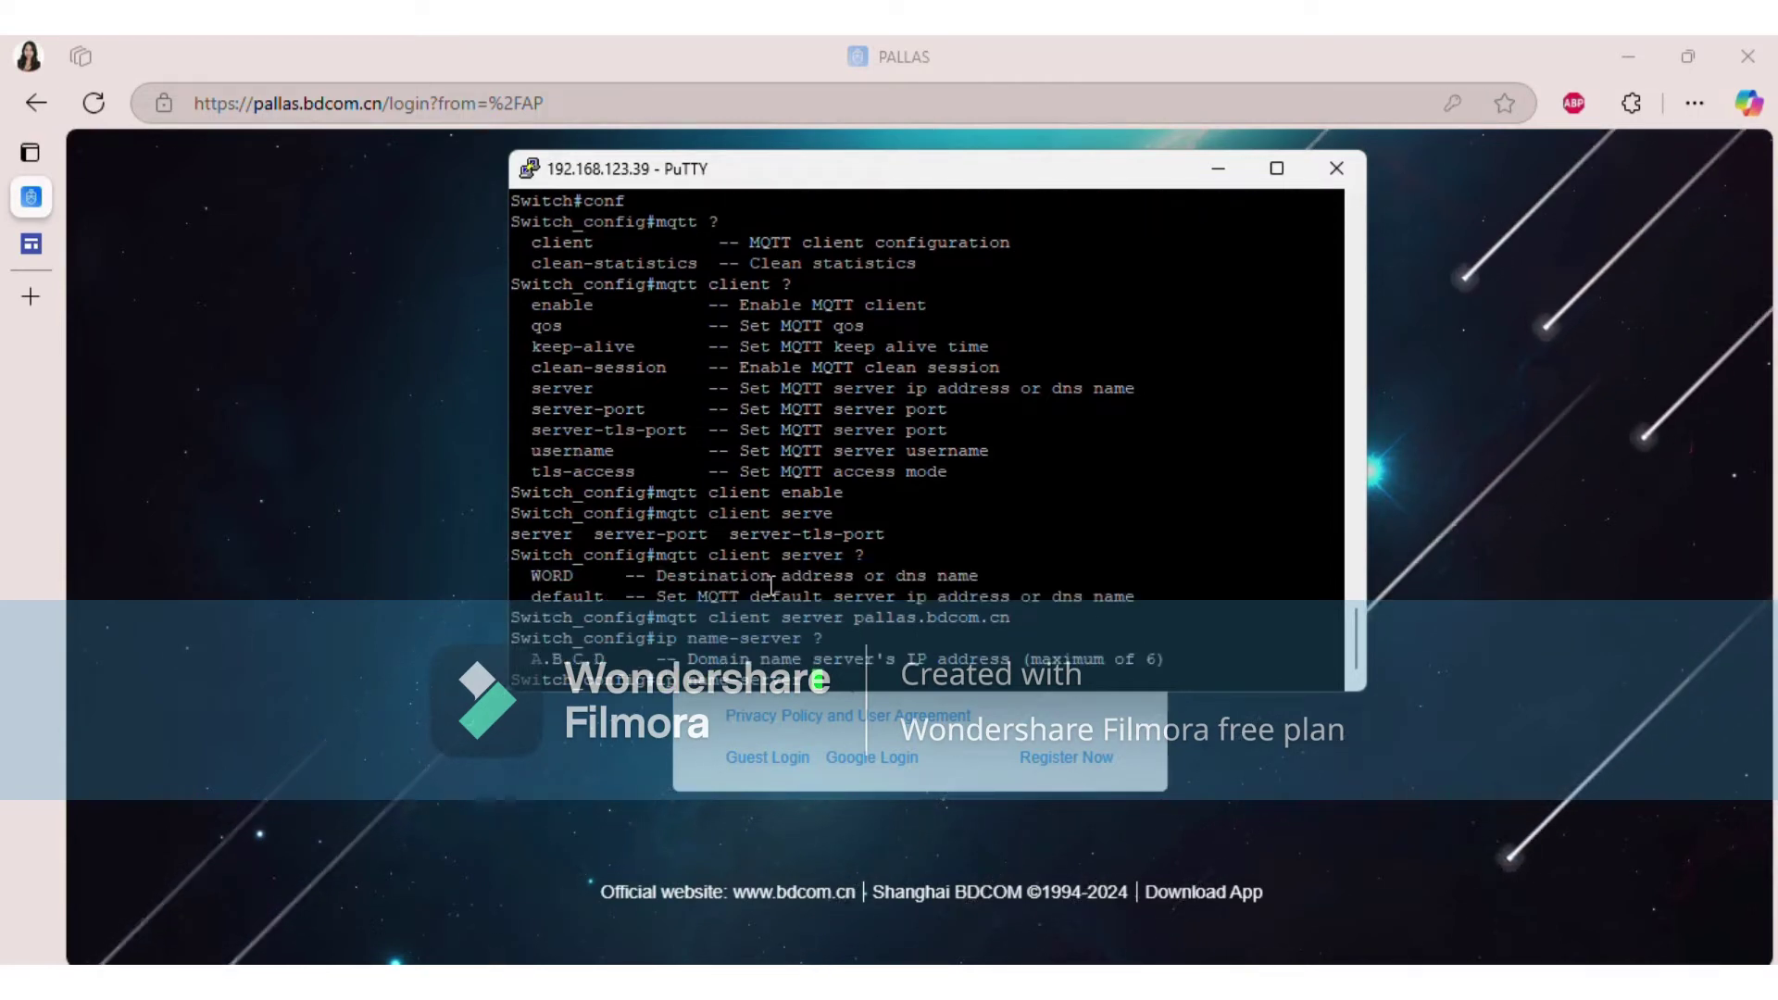
text(8.8.)
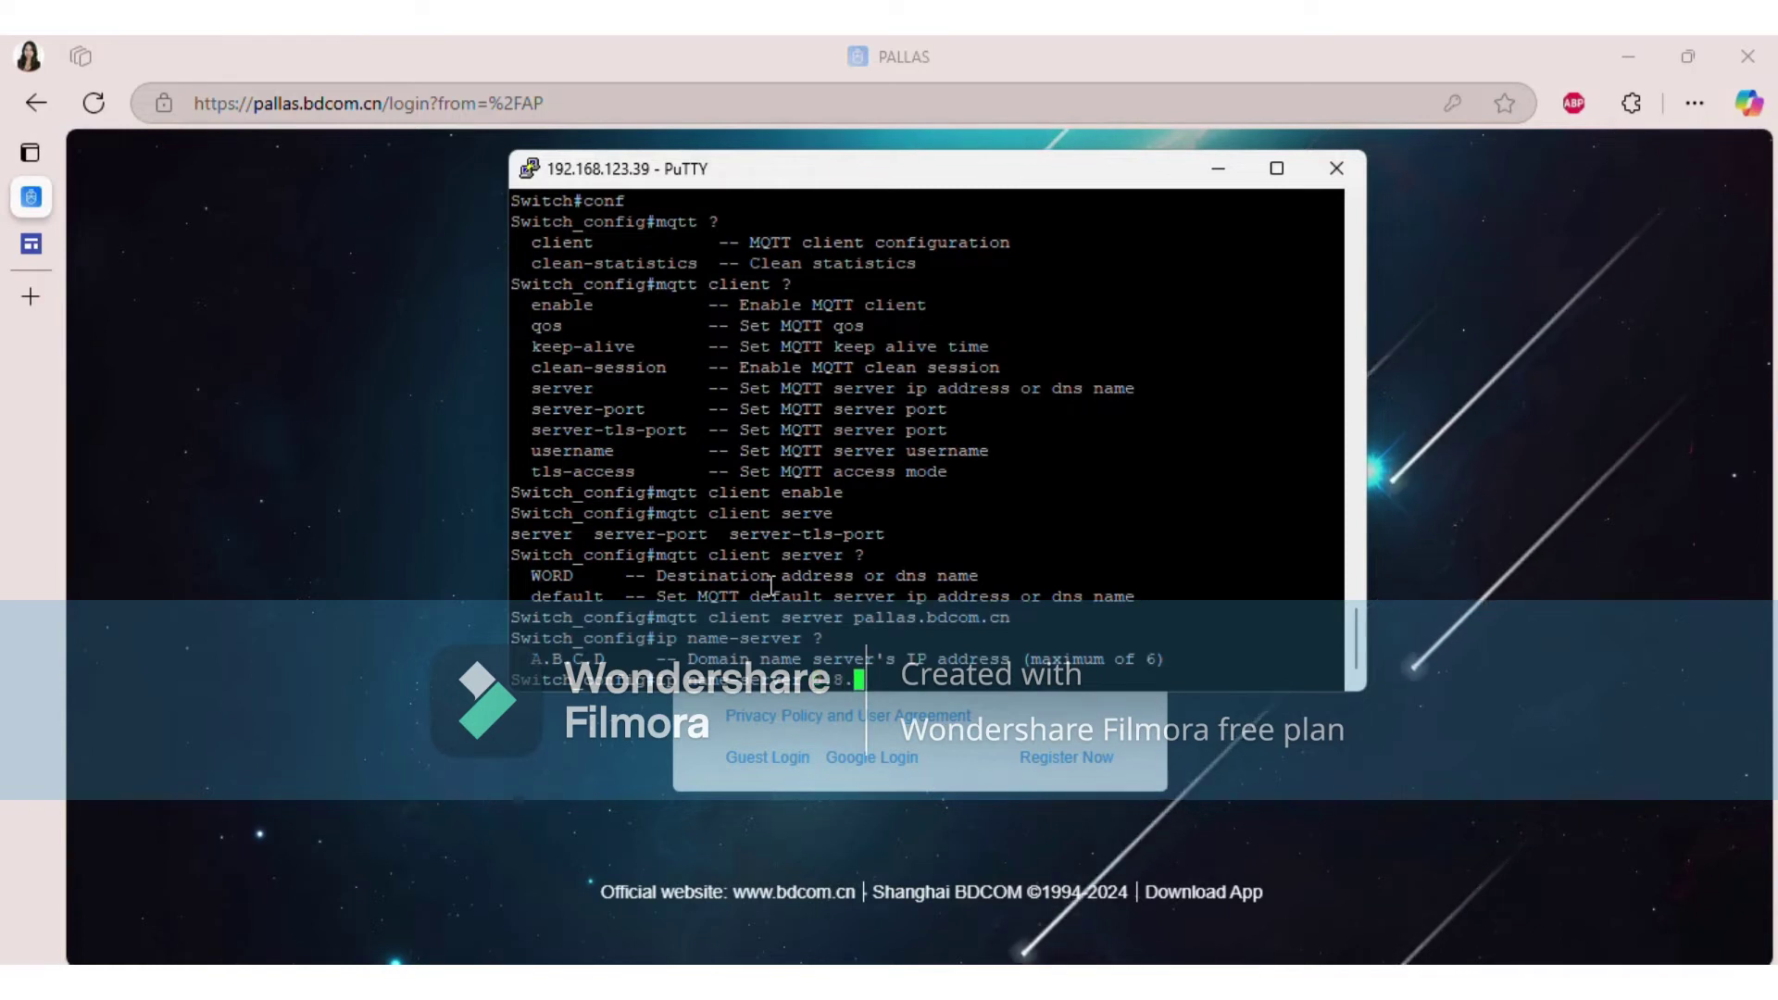
text(8.8)
key(Return)
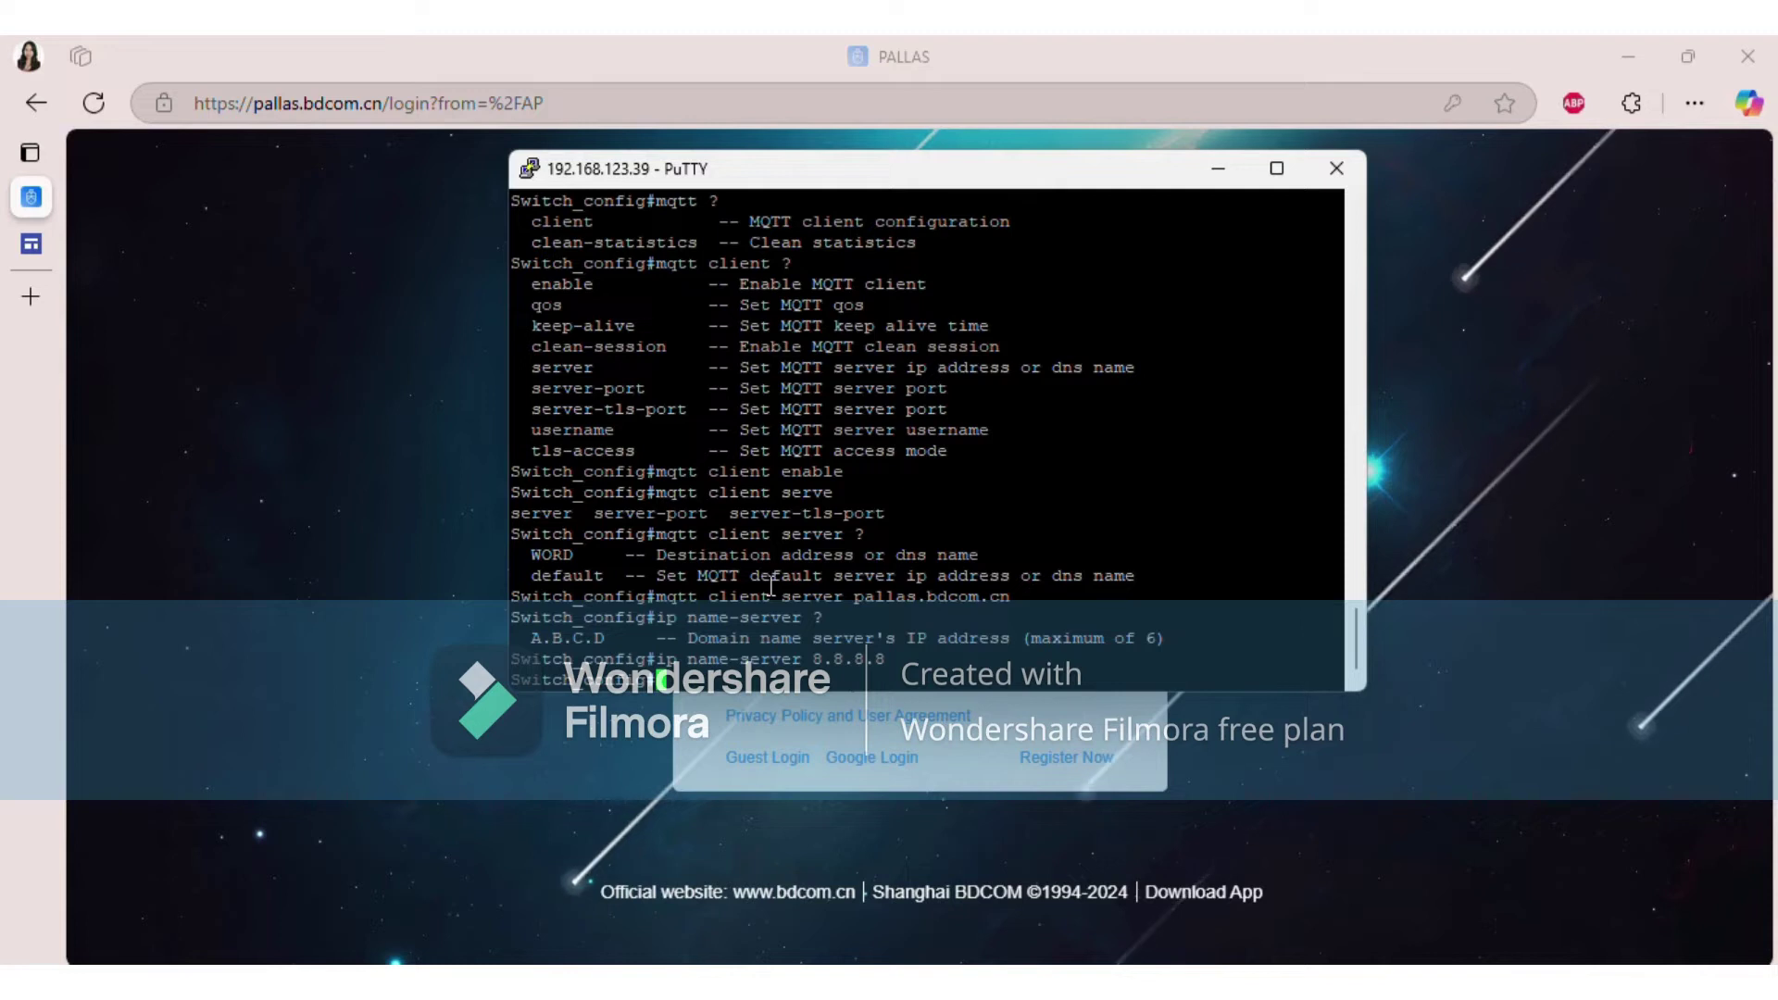
text(show run)
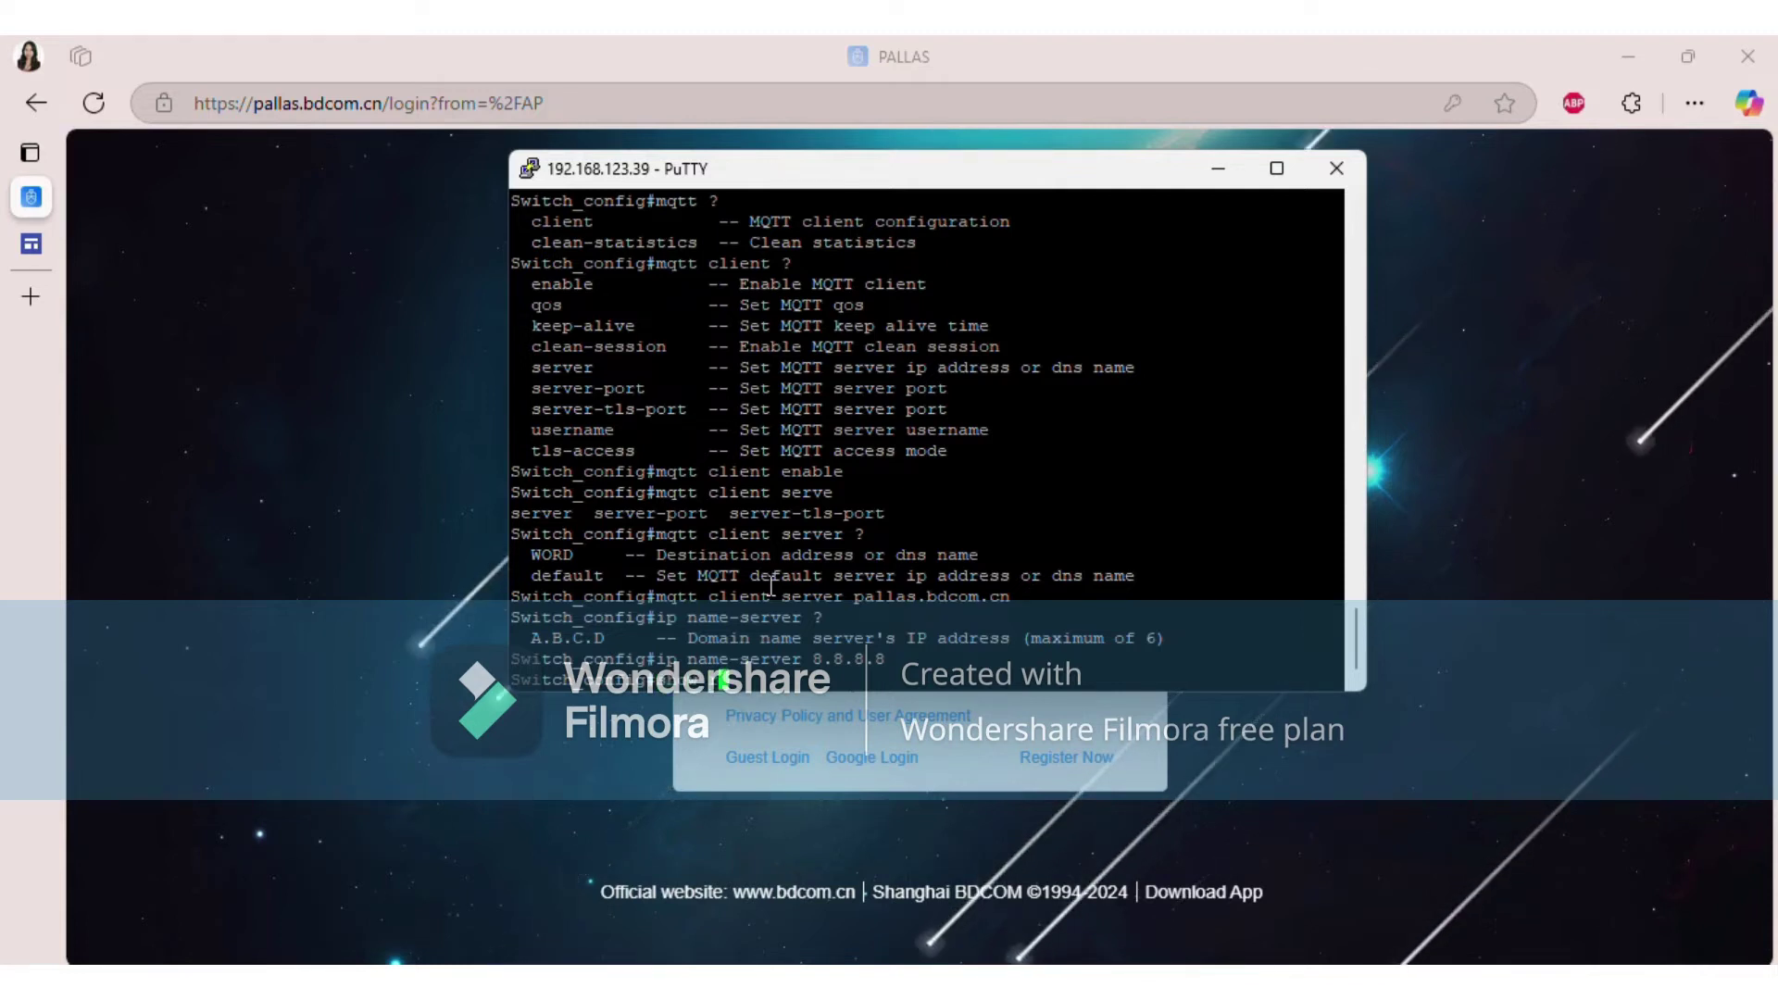
key(Return)
key(space)
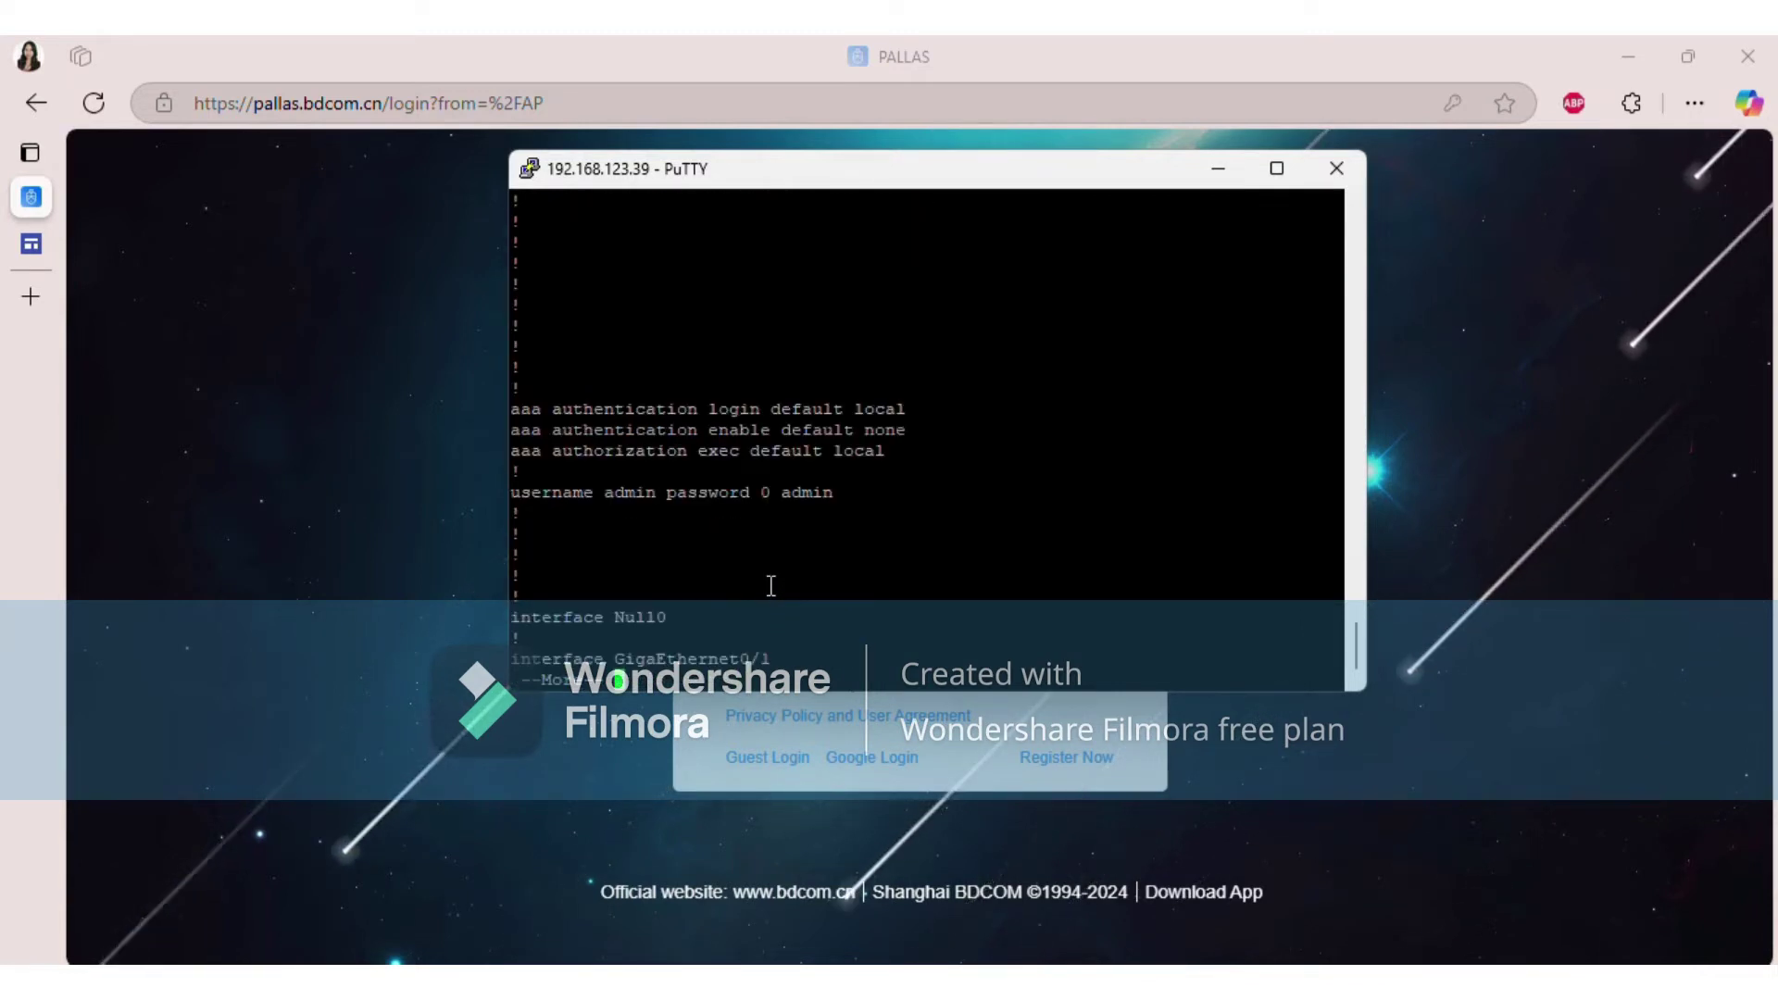
- Scroll back to confirm the DNS server 8.8.8.8 in the running config
scroll(771, 585, up, 4)
scroll(771, 585, up, 4)
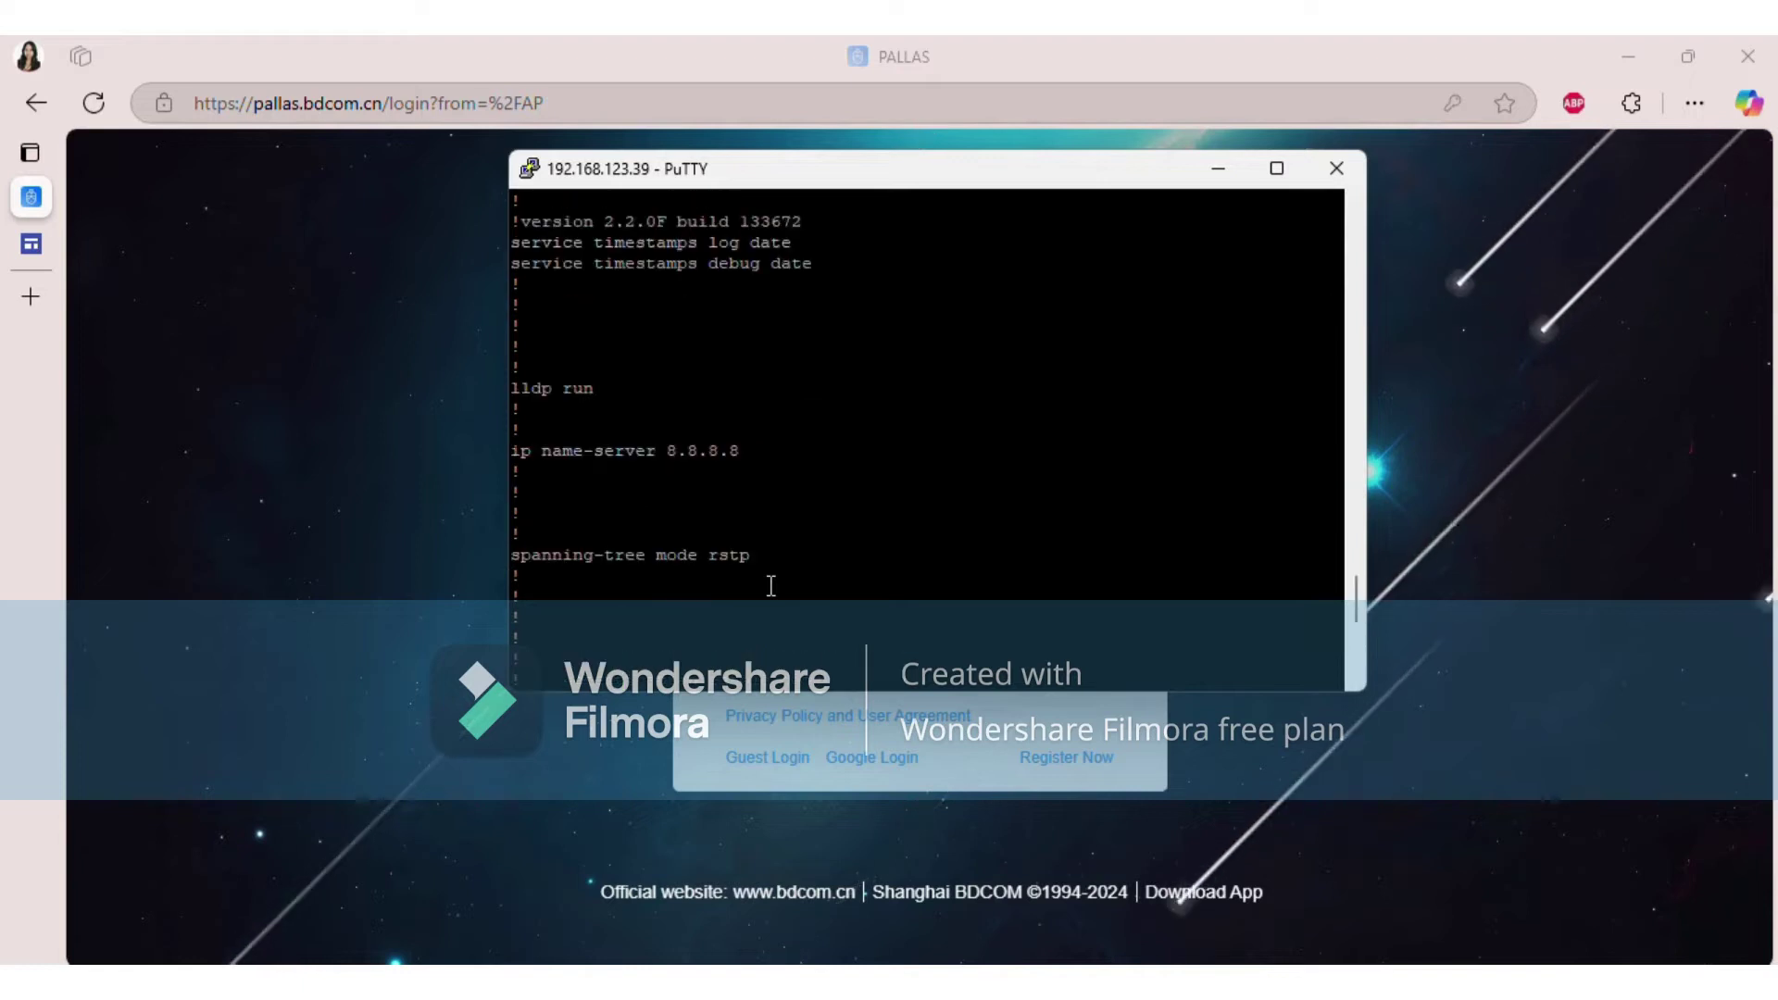
double_click(683, 451)
- Page to the mqtt client server pallas.bdcom.cn line, then save the configuration with wr
scroll(728, 504, down, 8)
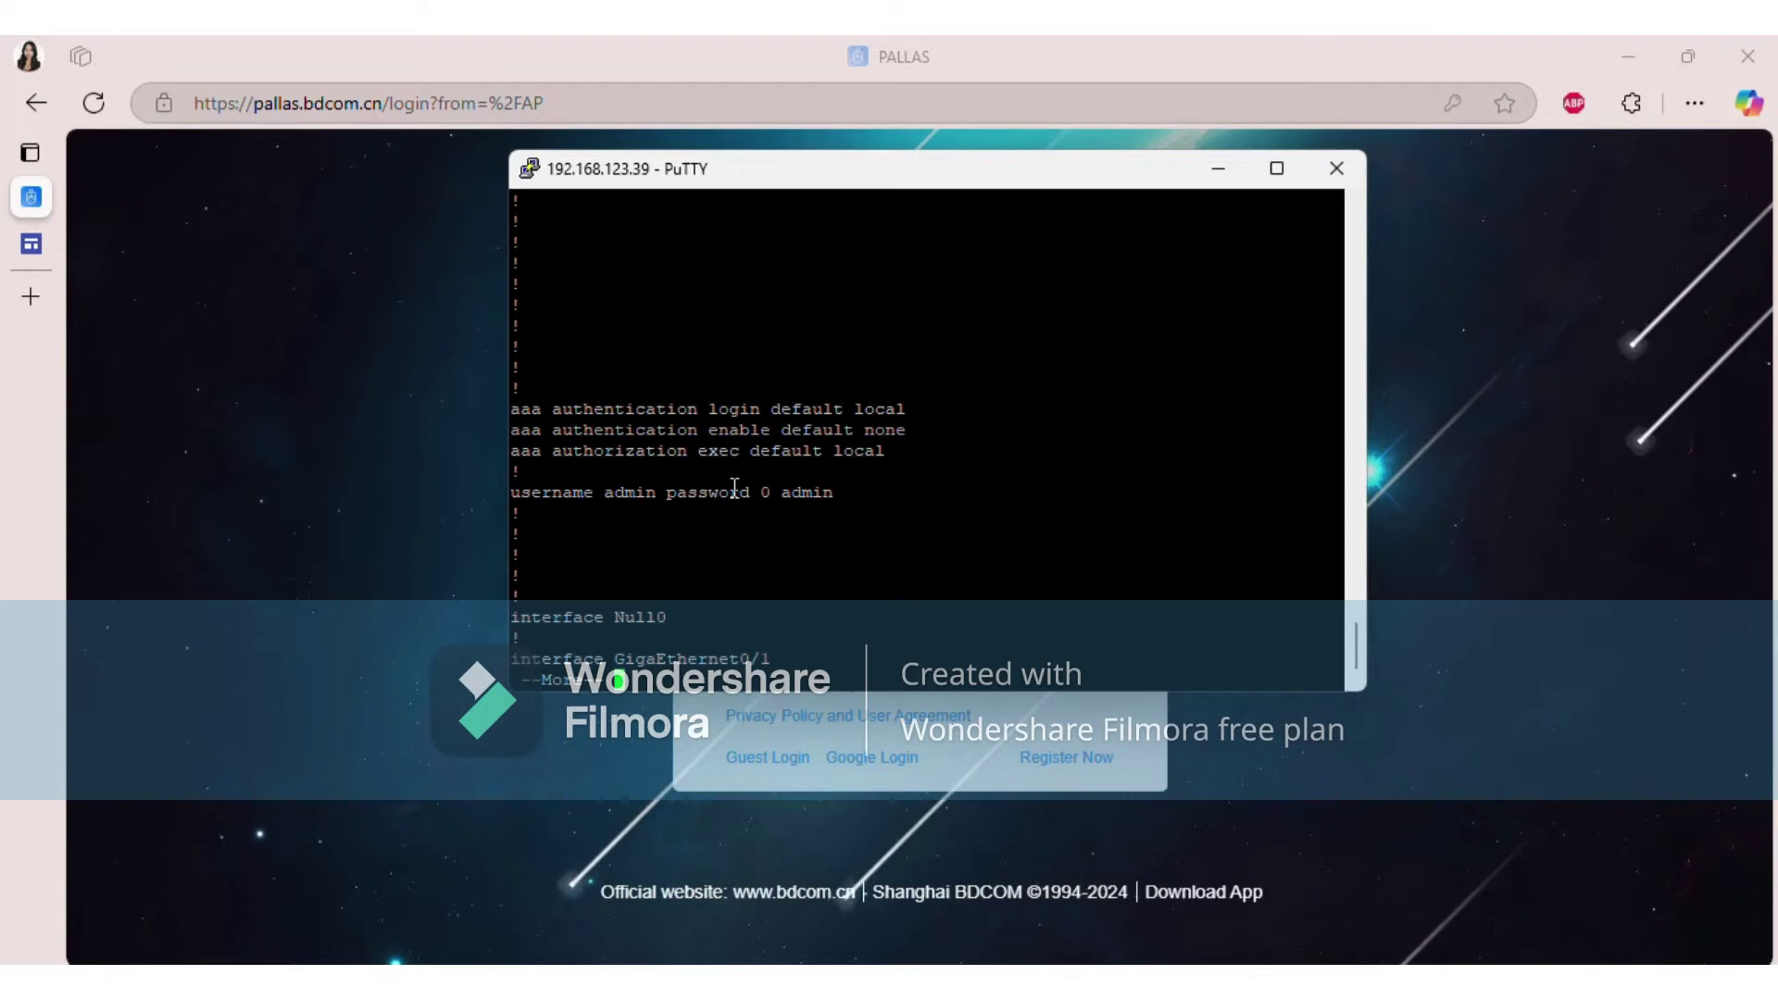
key(space)
key(space)
key(space)
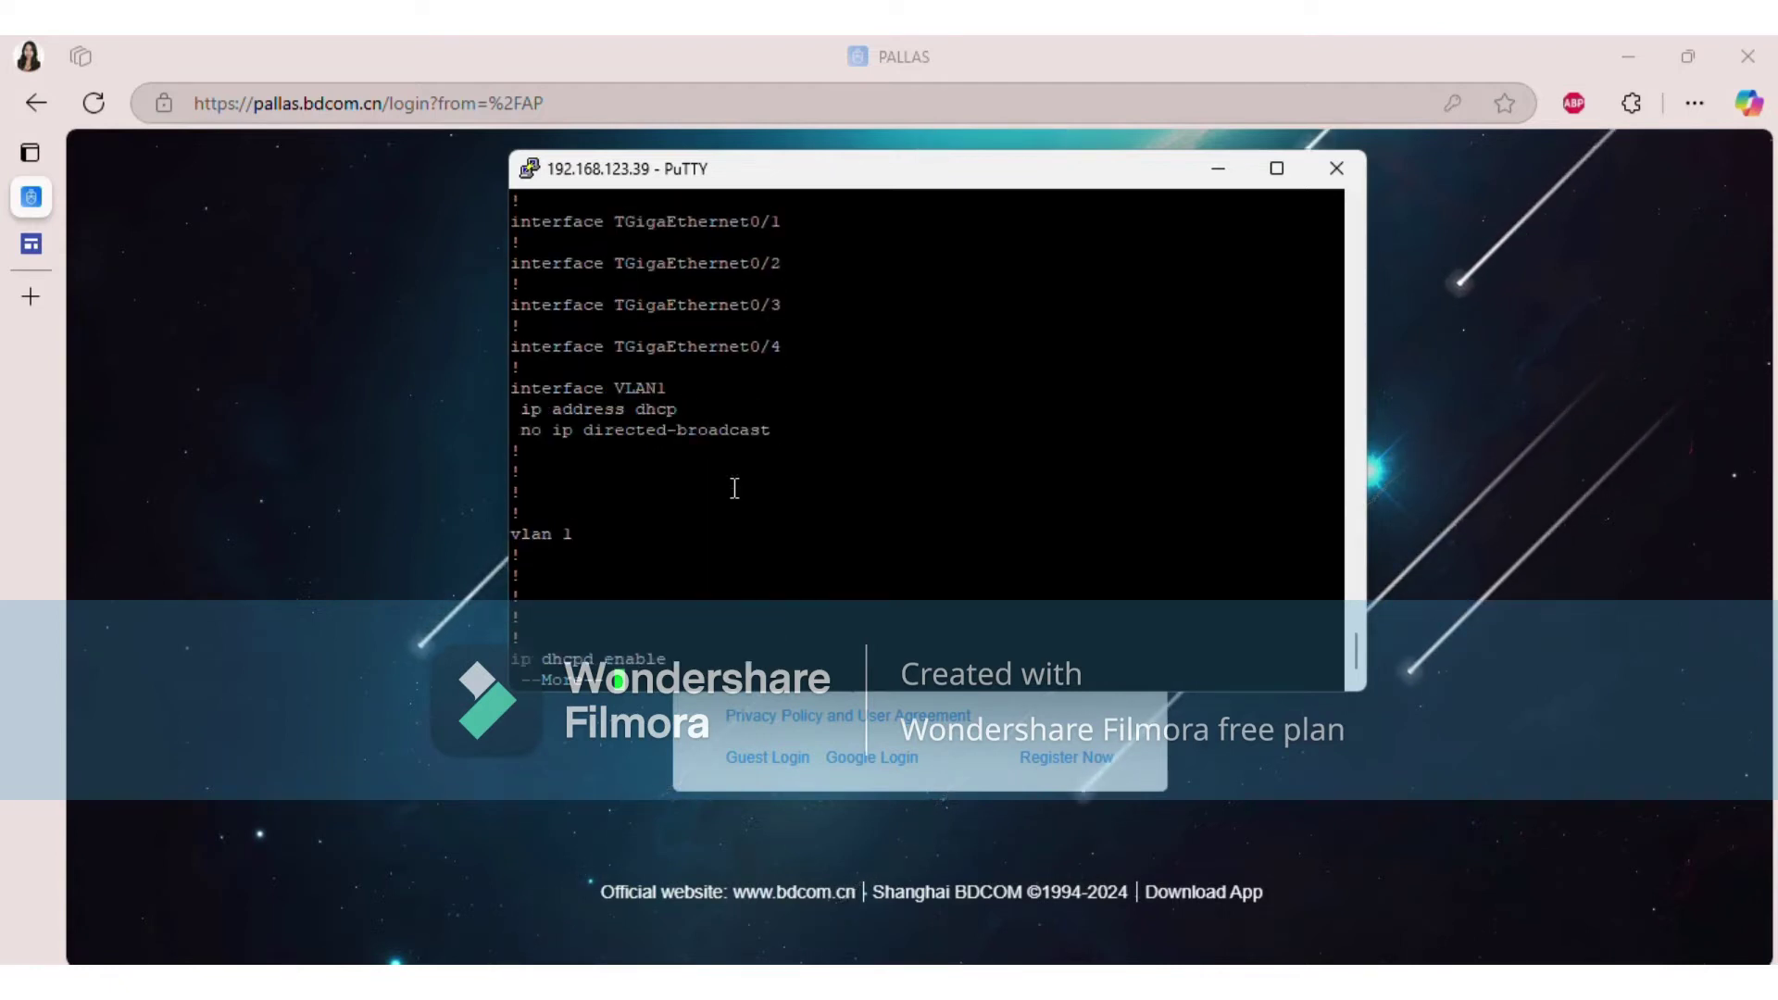
key(space)
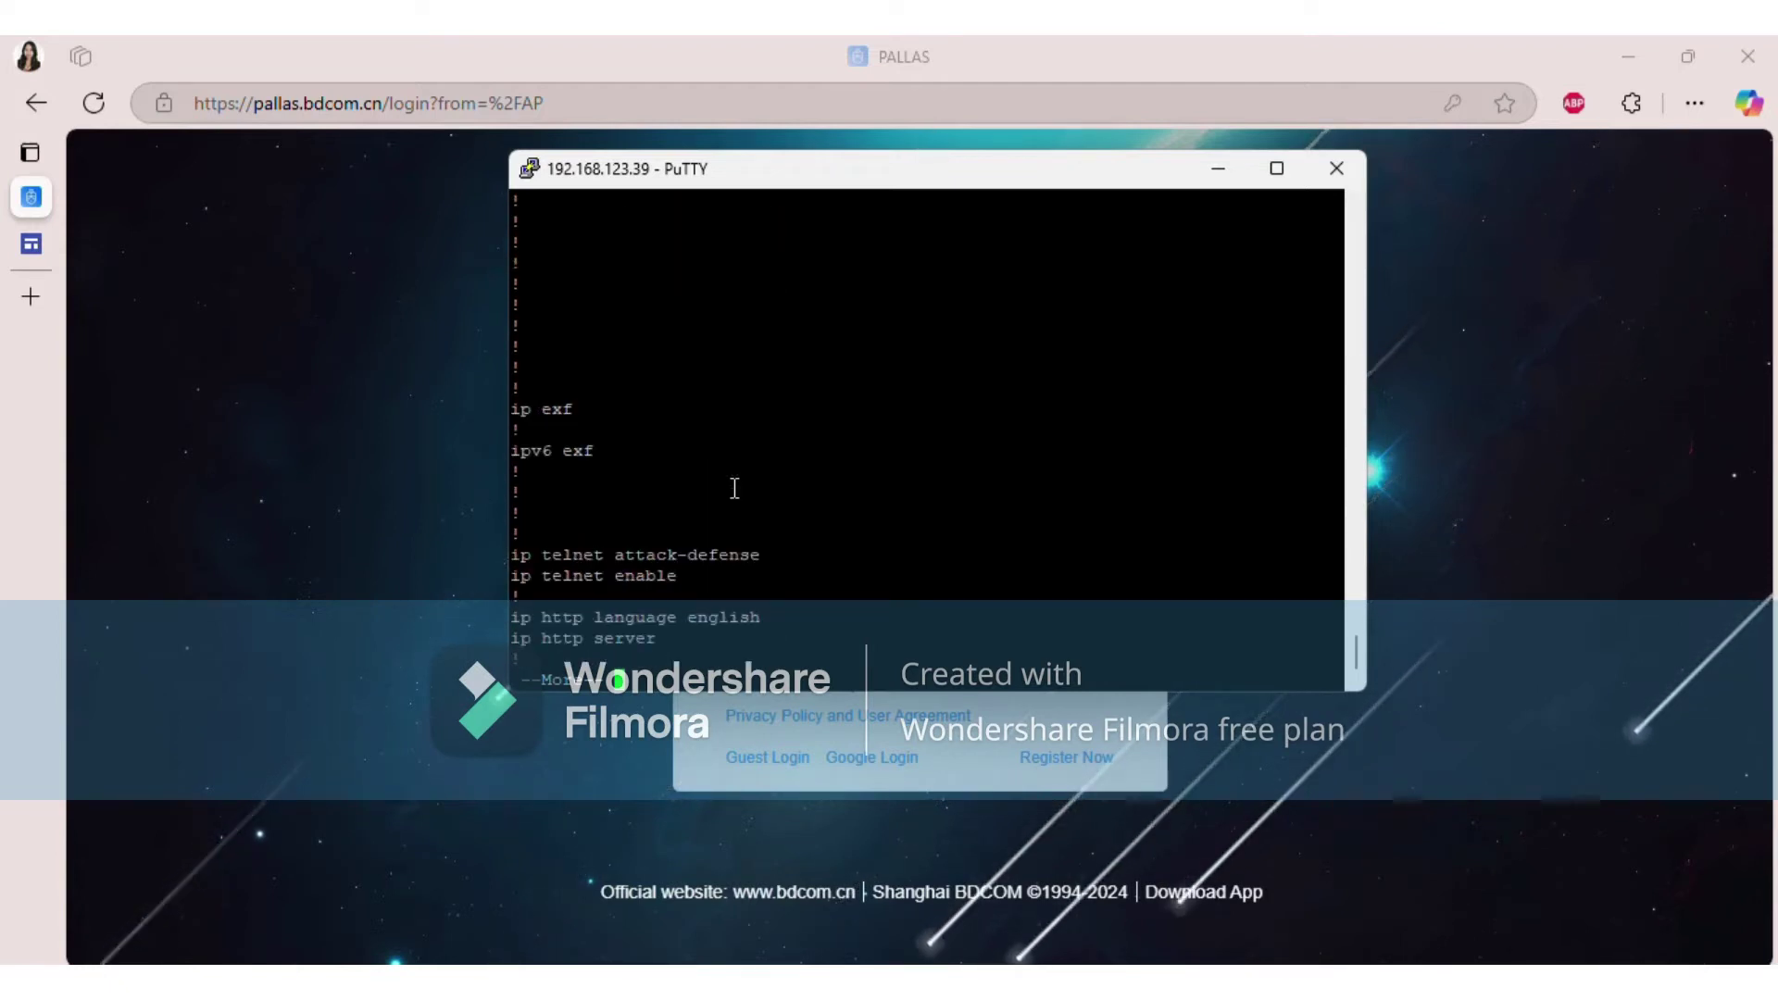
key(space)
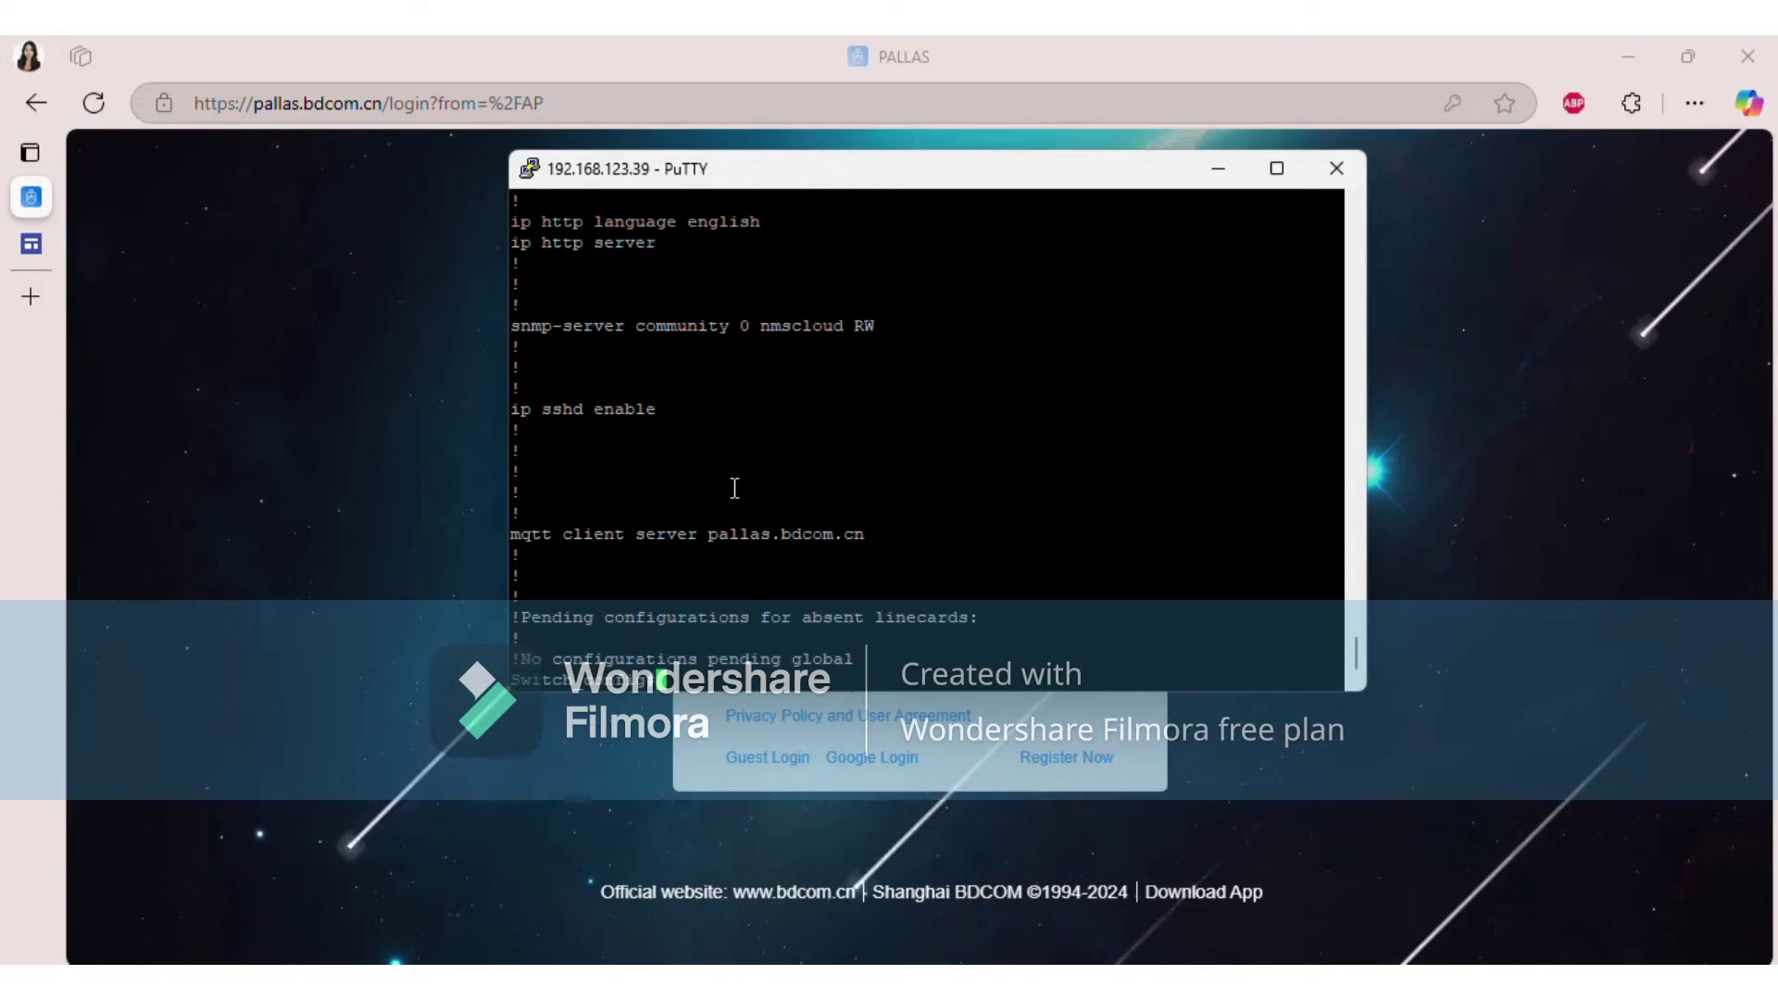
drag(512, 534, 864, 521)
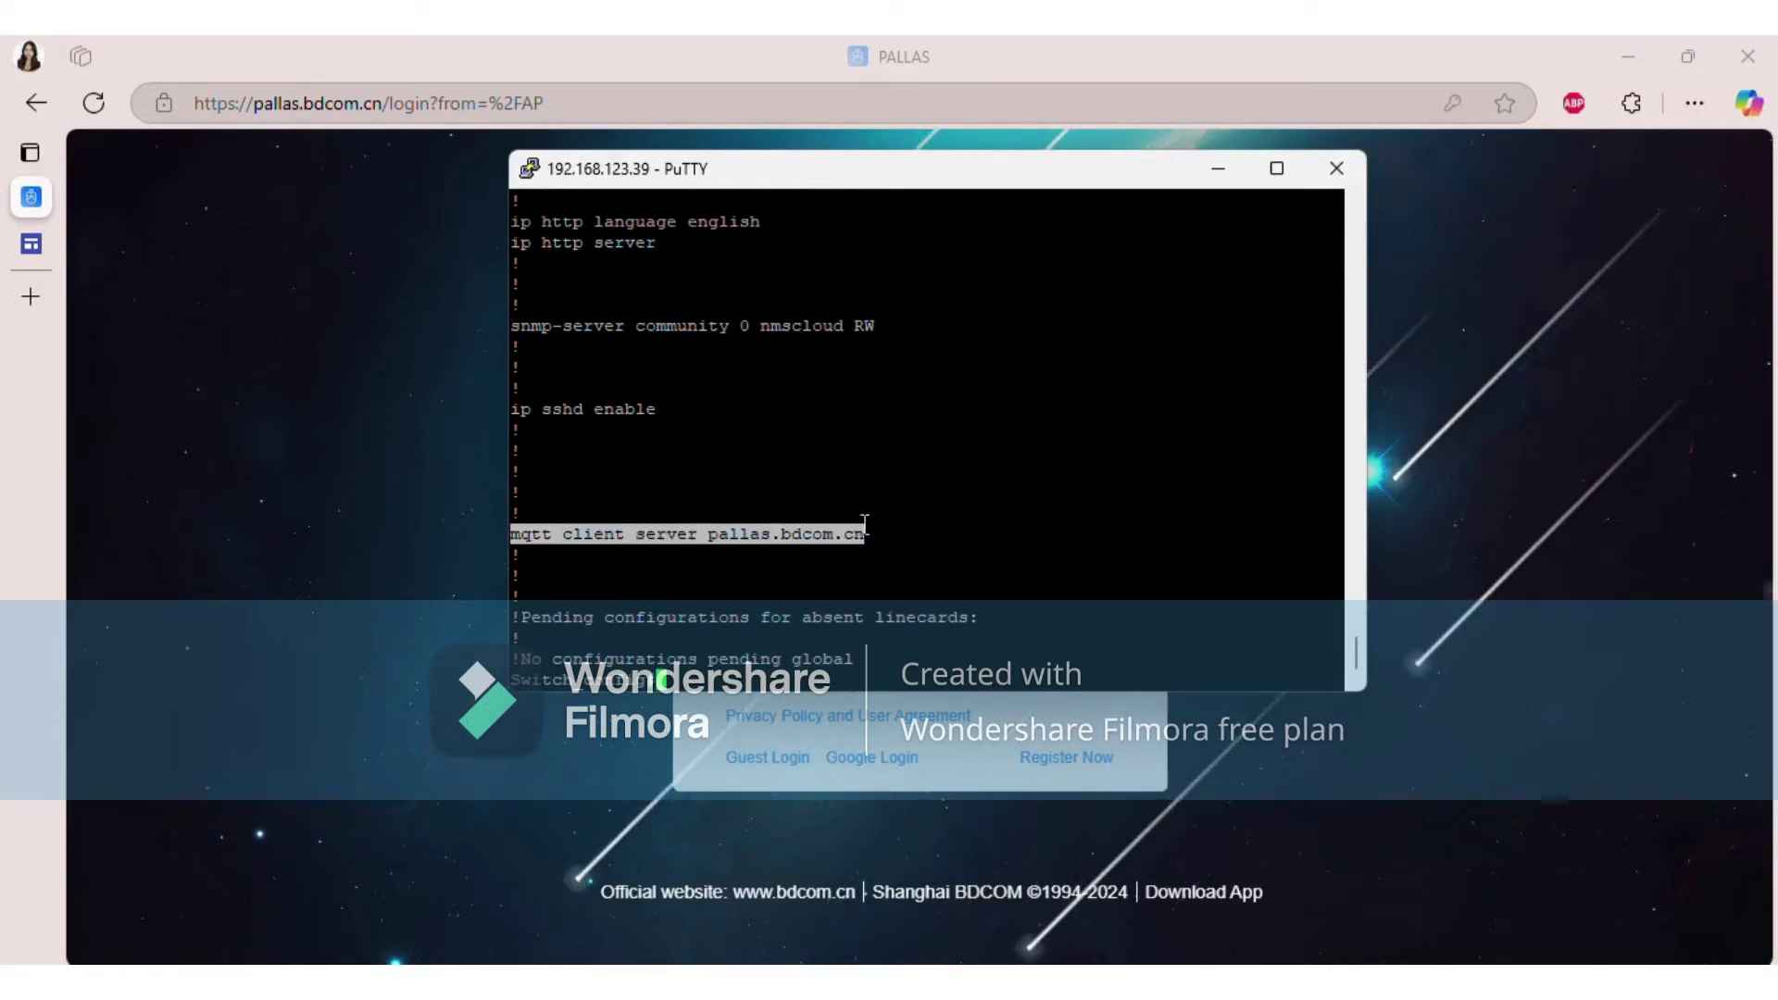
click(815, 556)
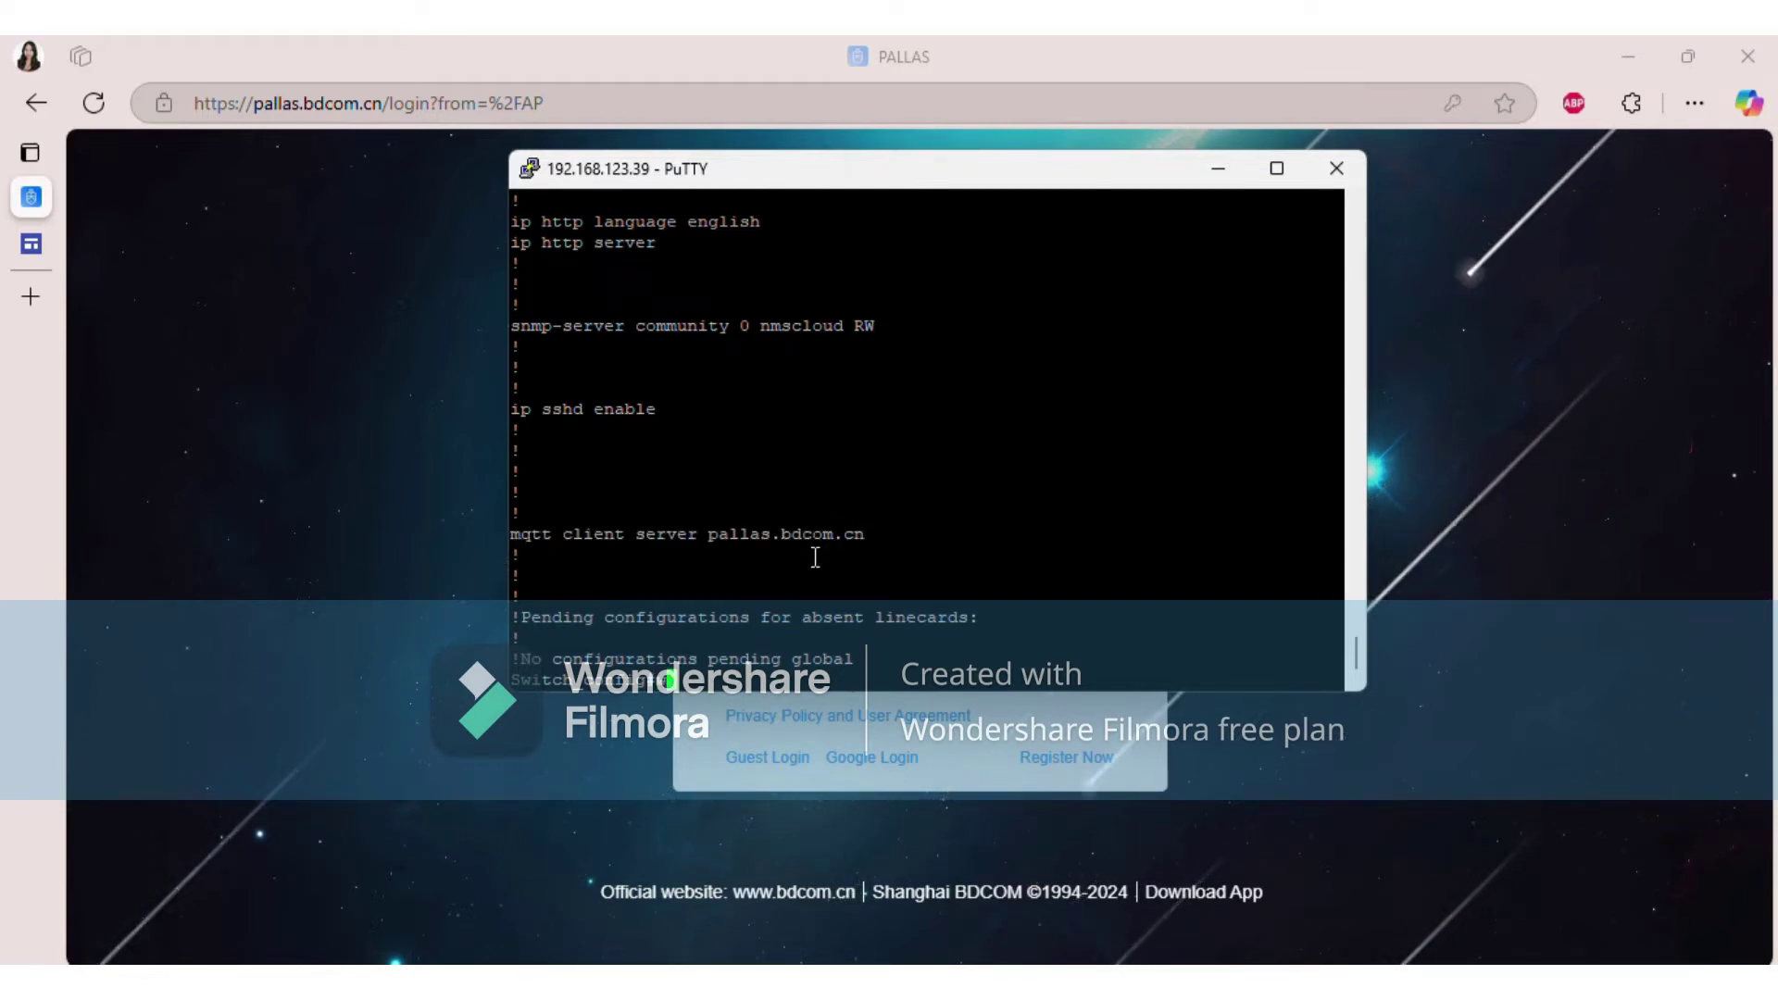
text(wr)
key(Return)
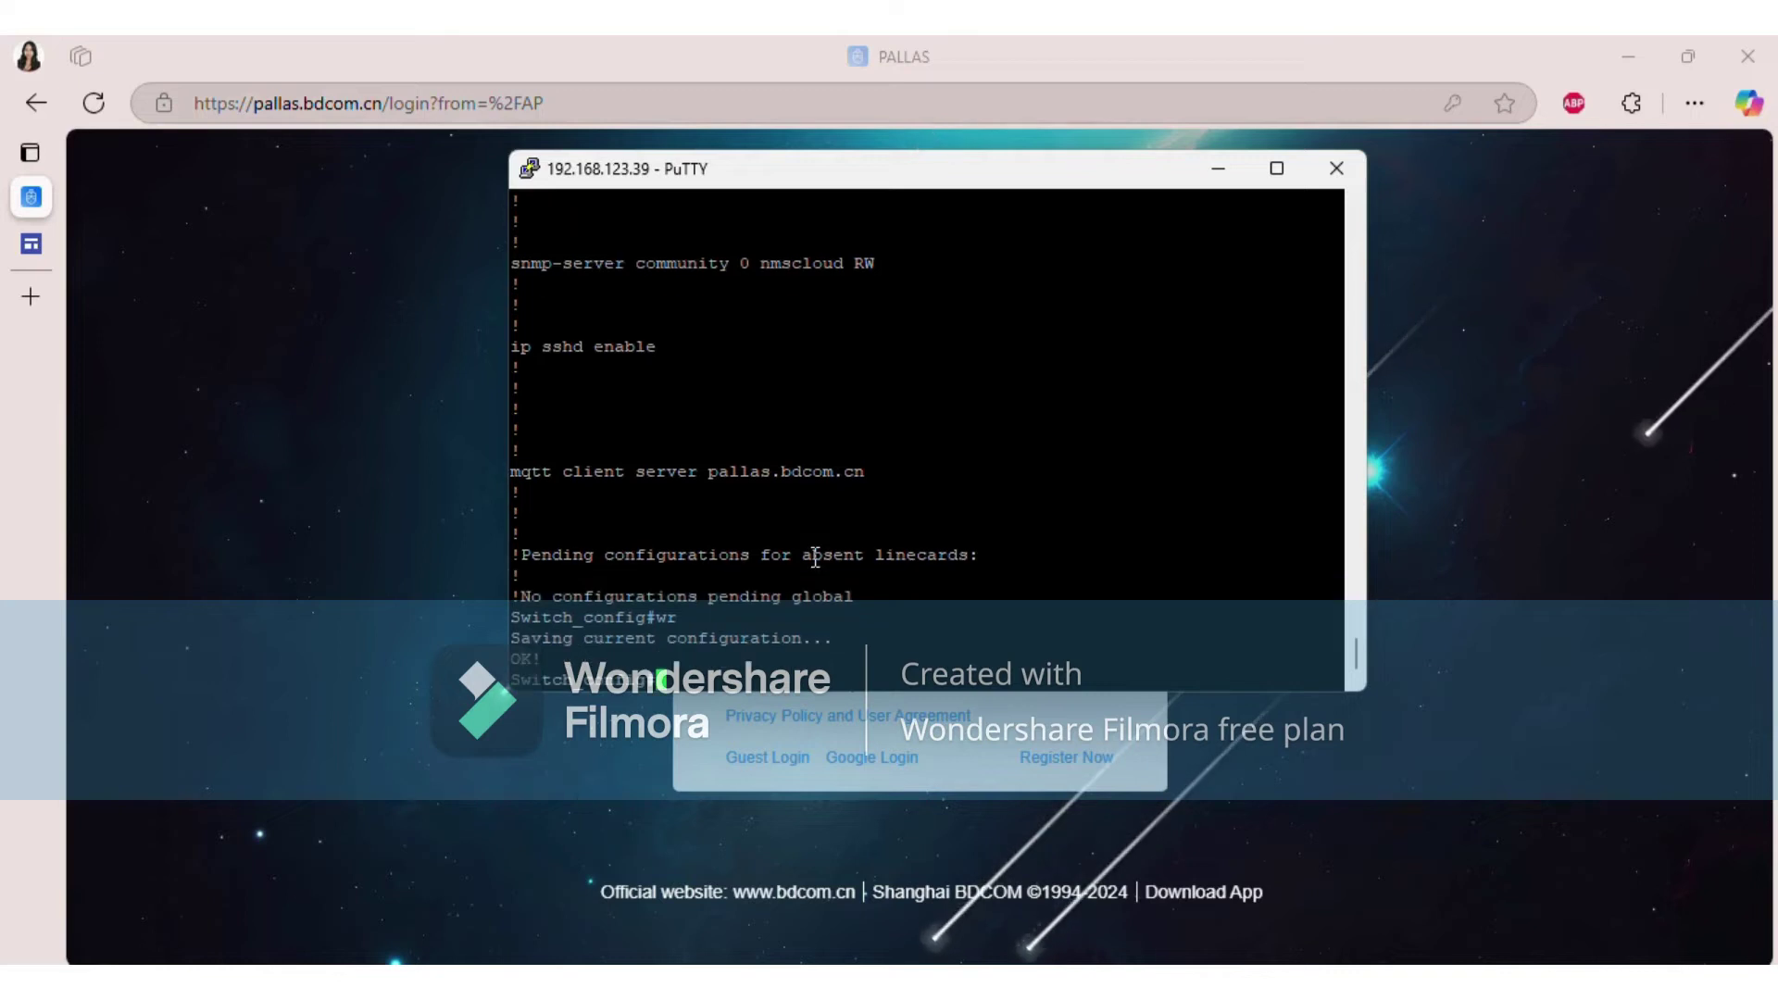
- Highlight step 3 on checking internet reachability in the setup notes
click(742, 80)
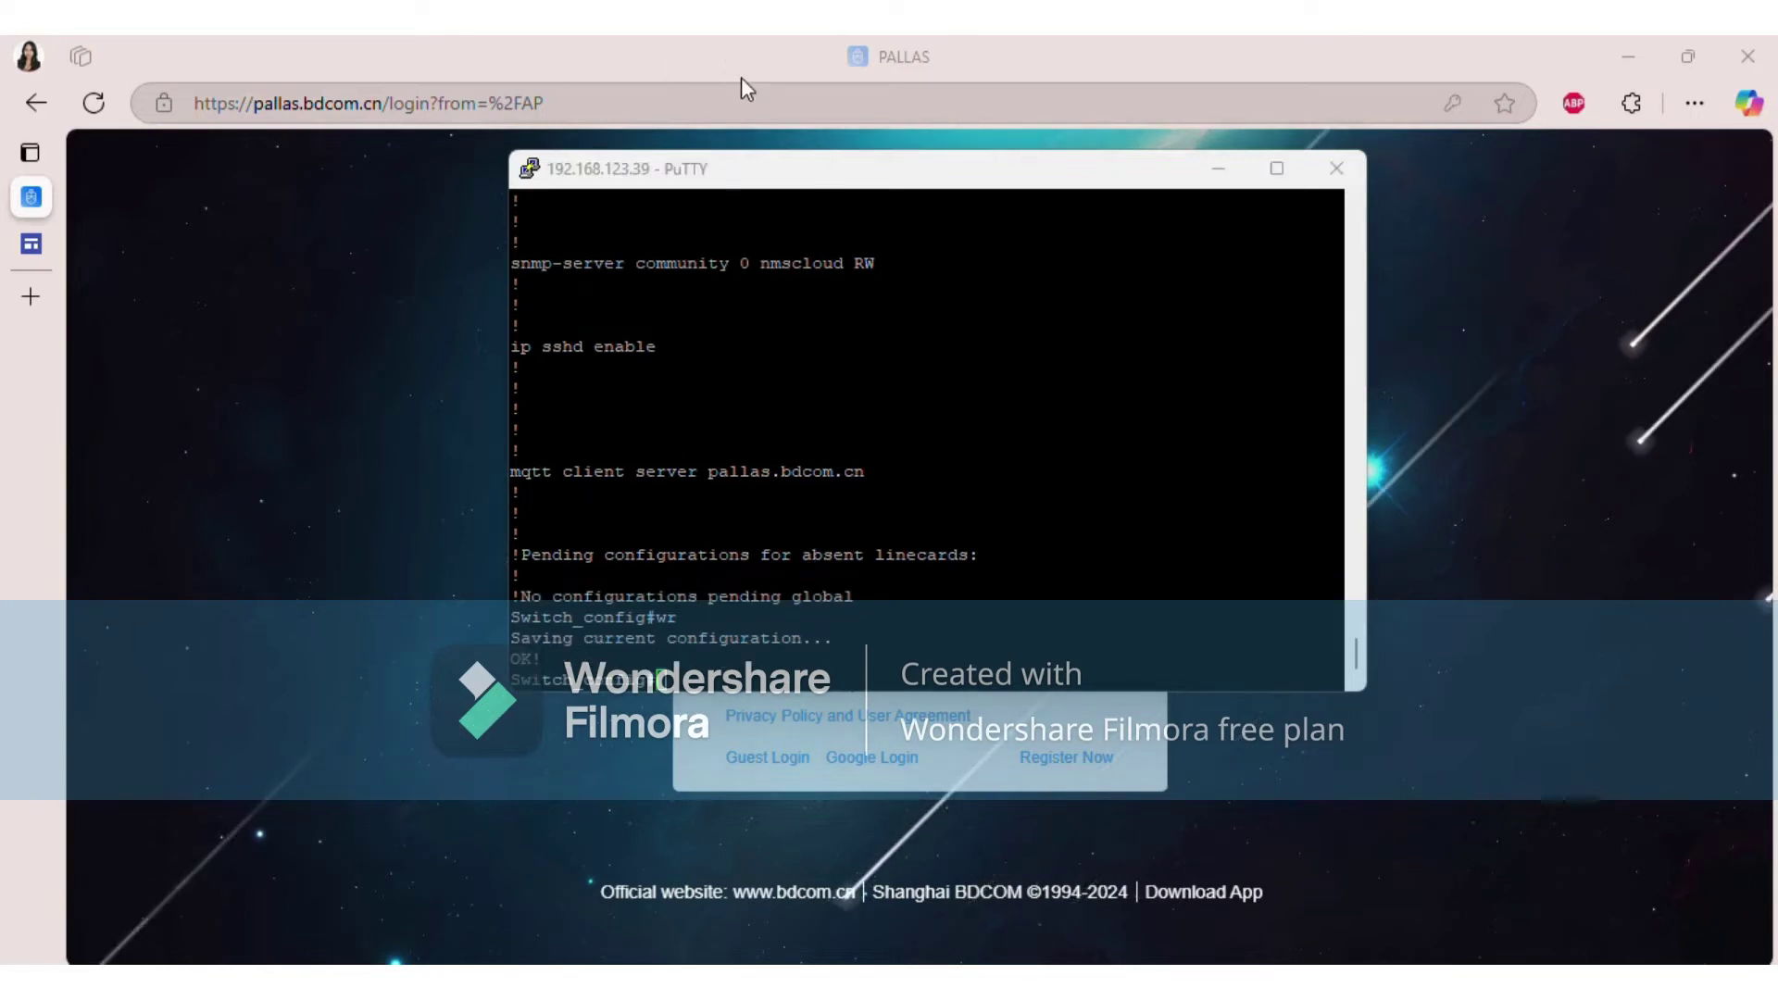
key(alt+Tab)
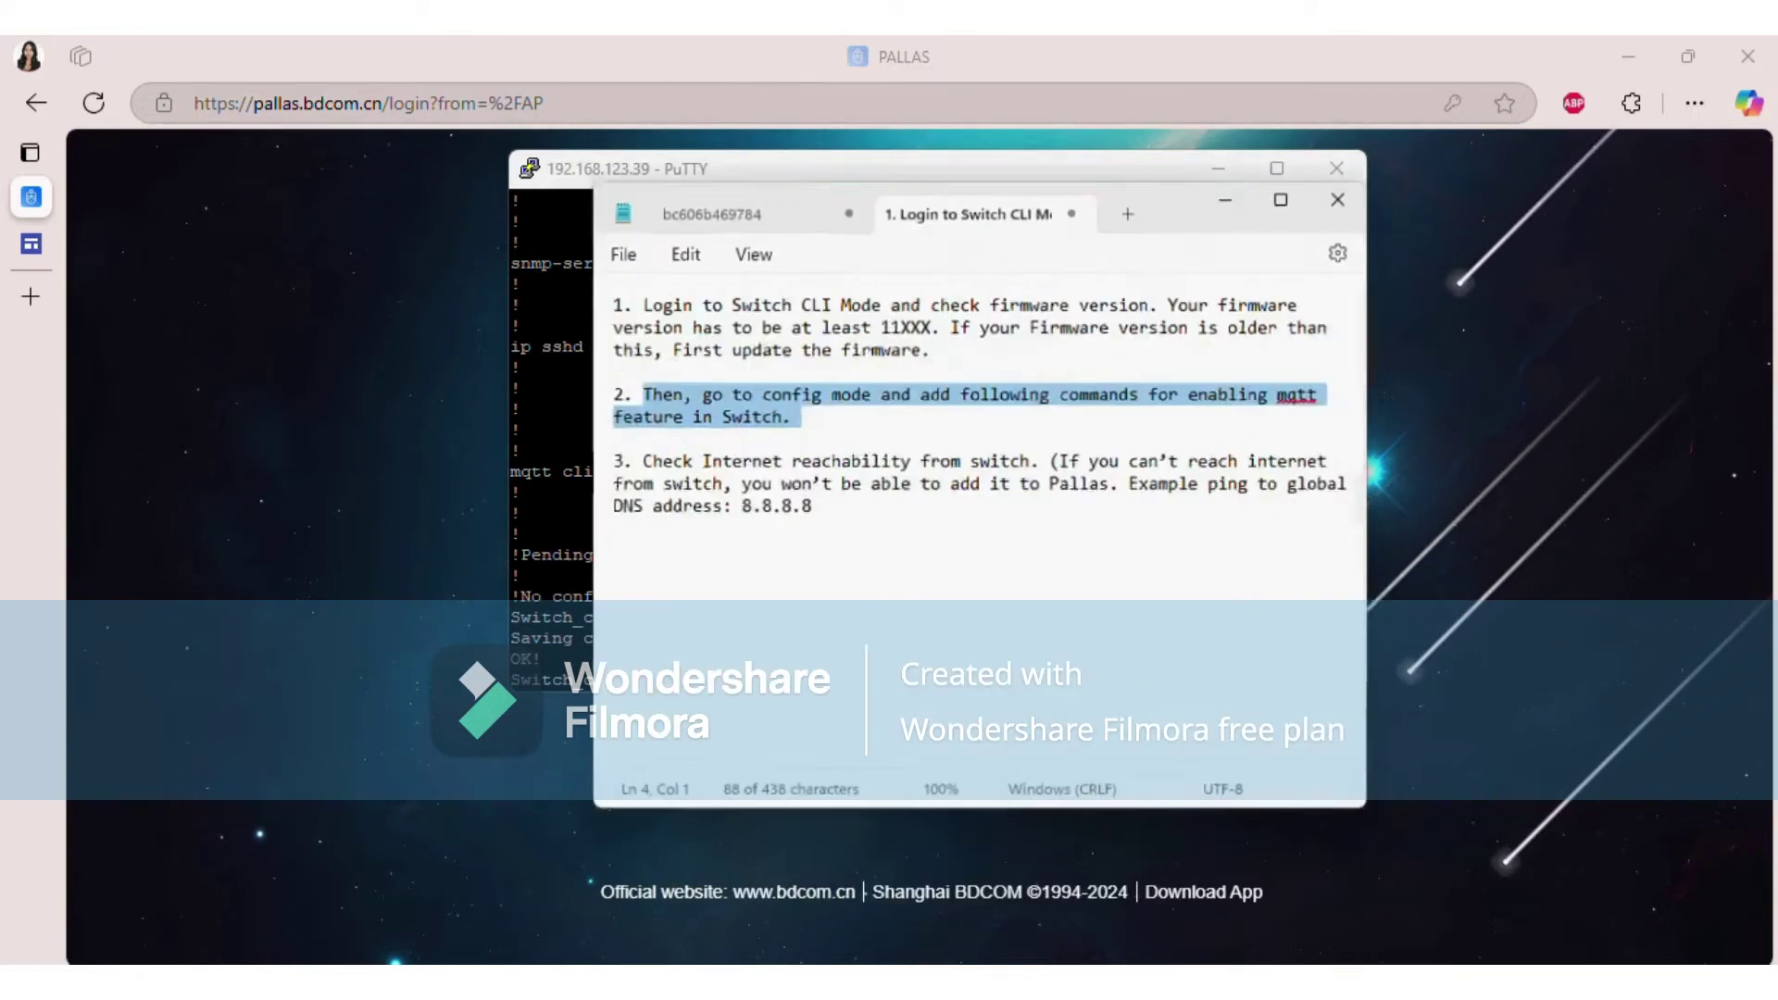
drag(639, 426, 830, 485)
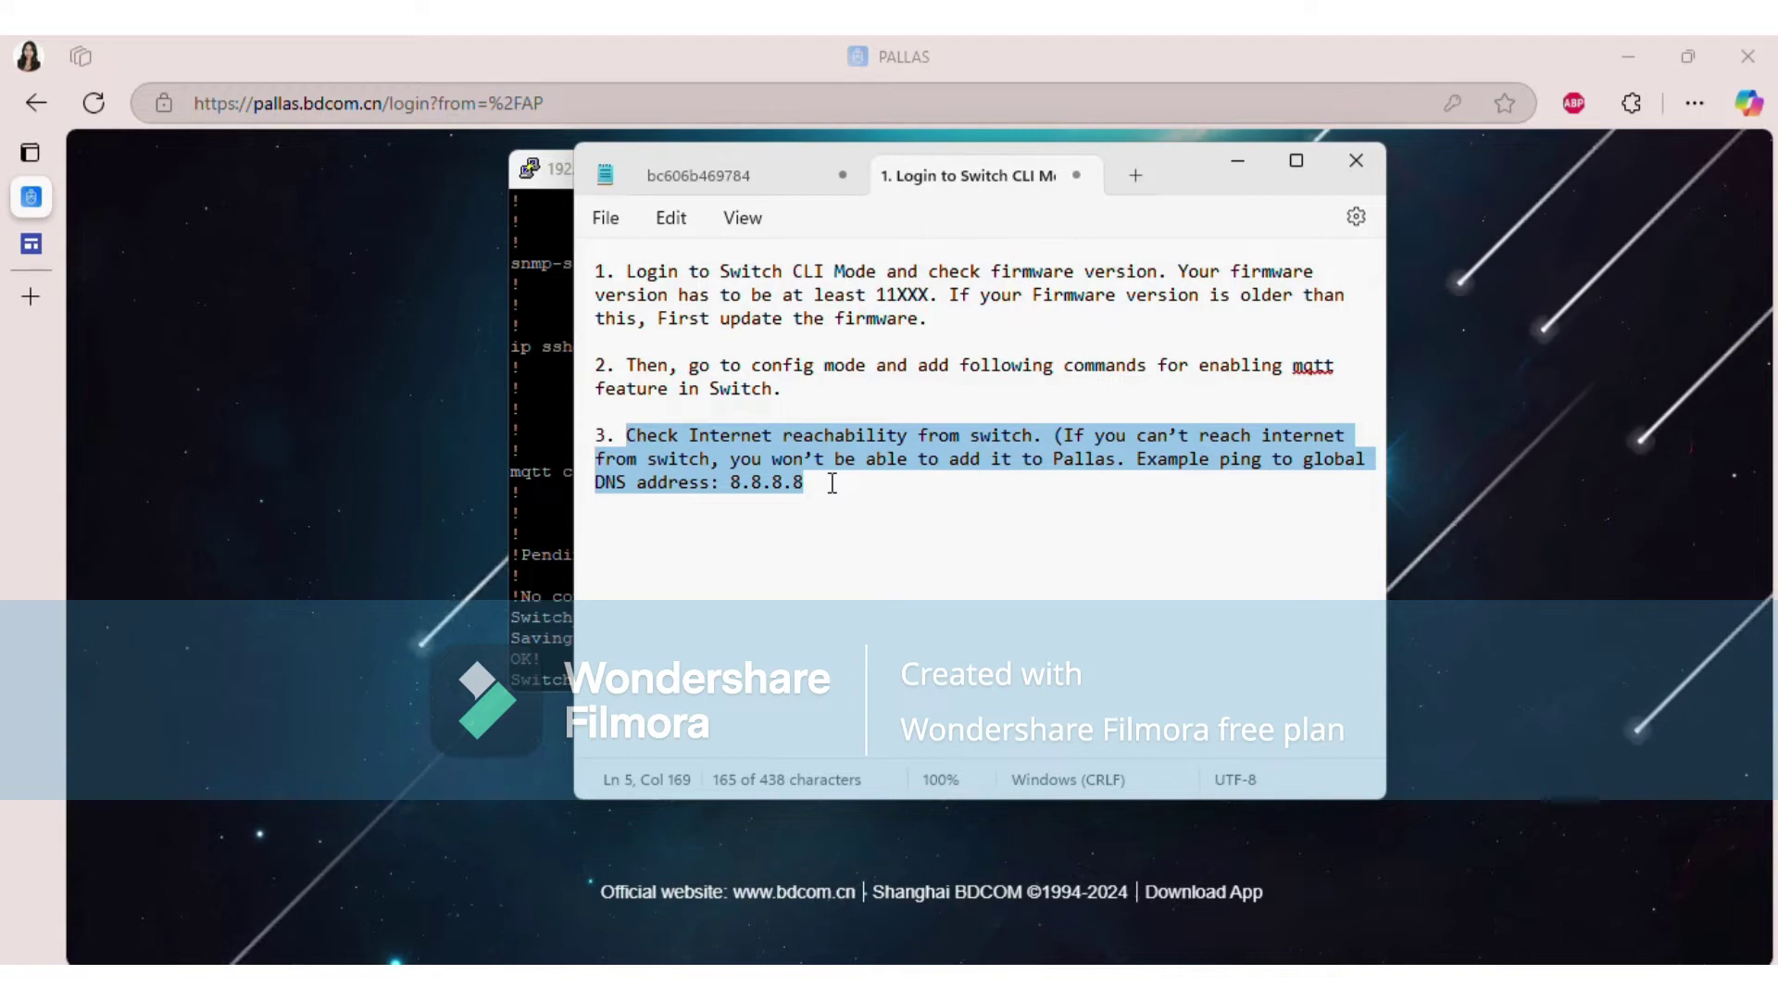
- Ping 8.8.8.8 from the switch, confirming 5/5 replies with 0% loss, then minimize PuTTY
click(558, 492)
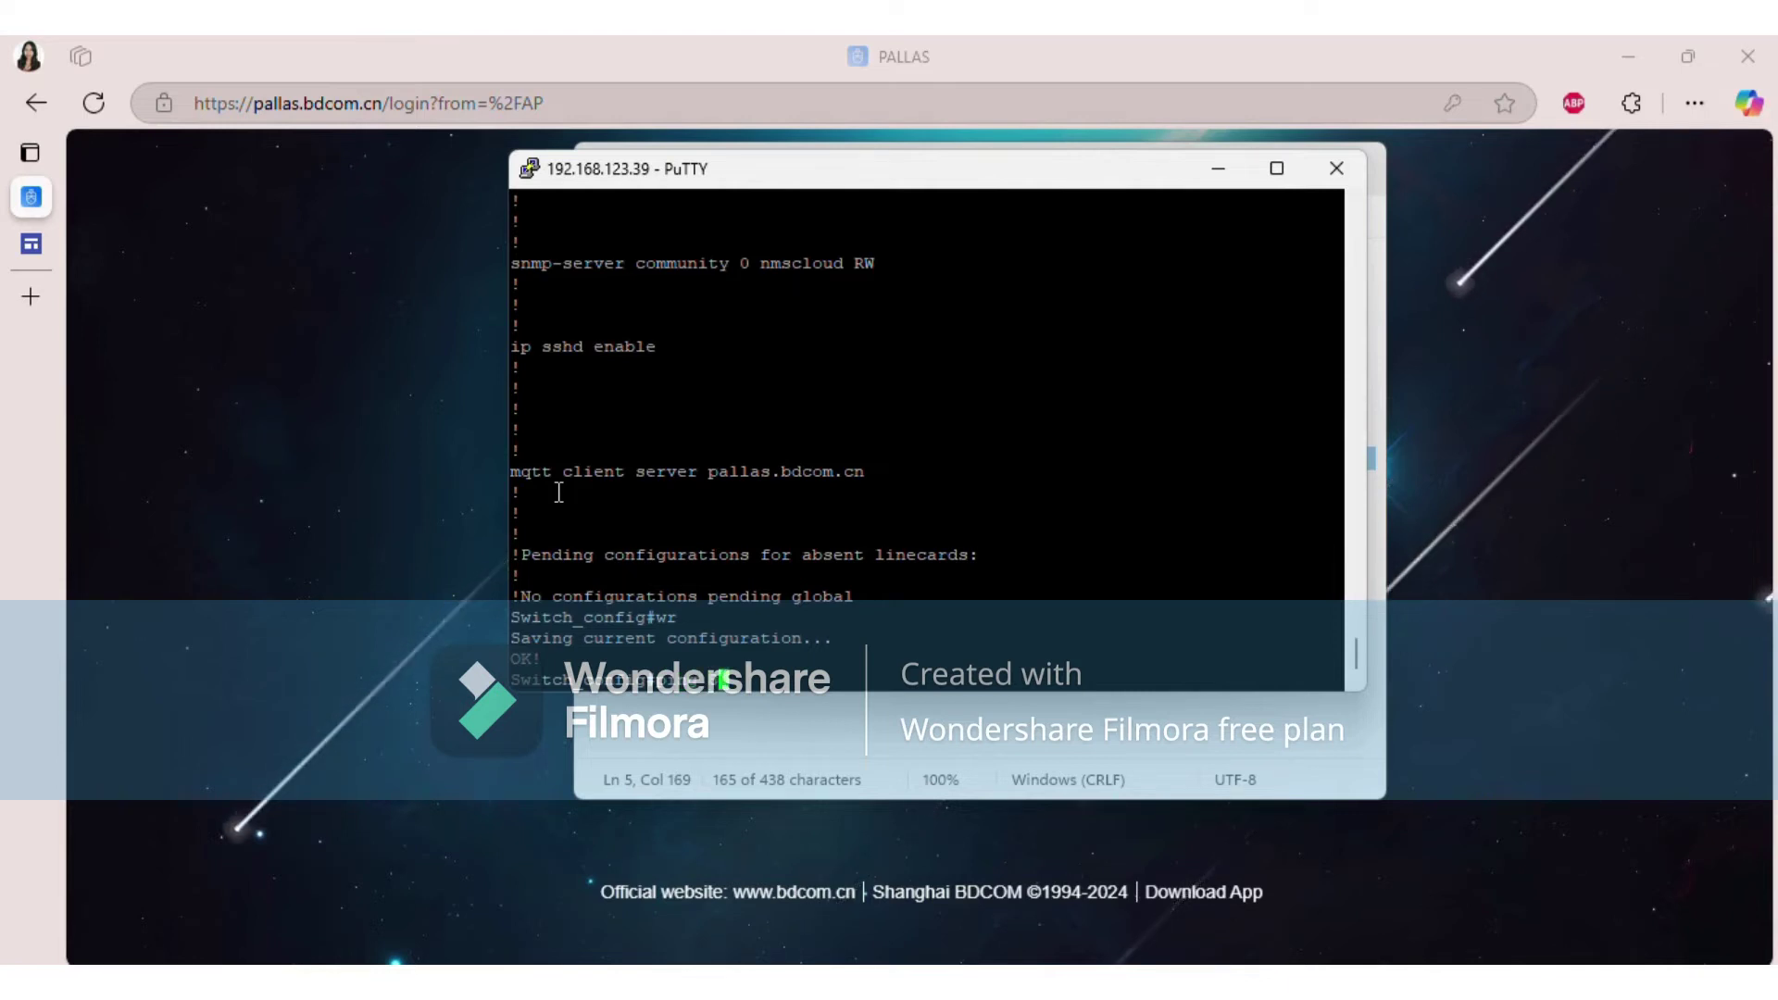
text(ping 8.8.8.8)
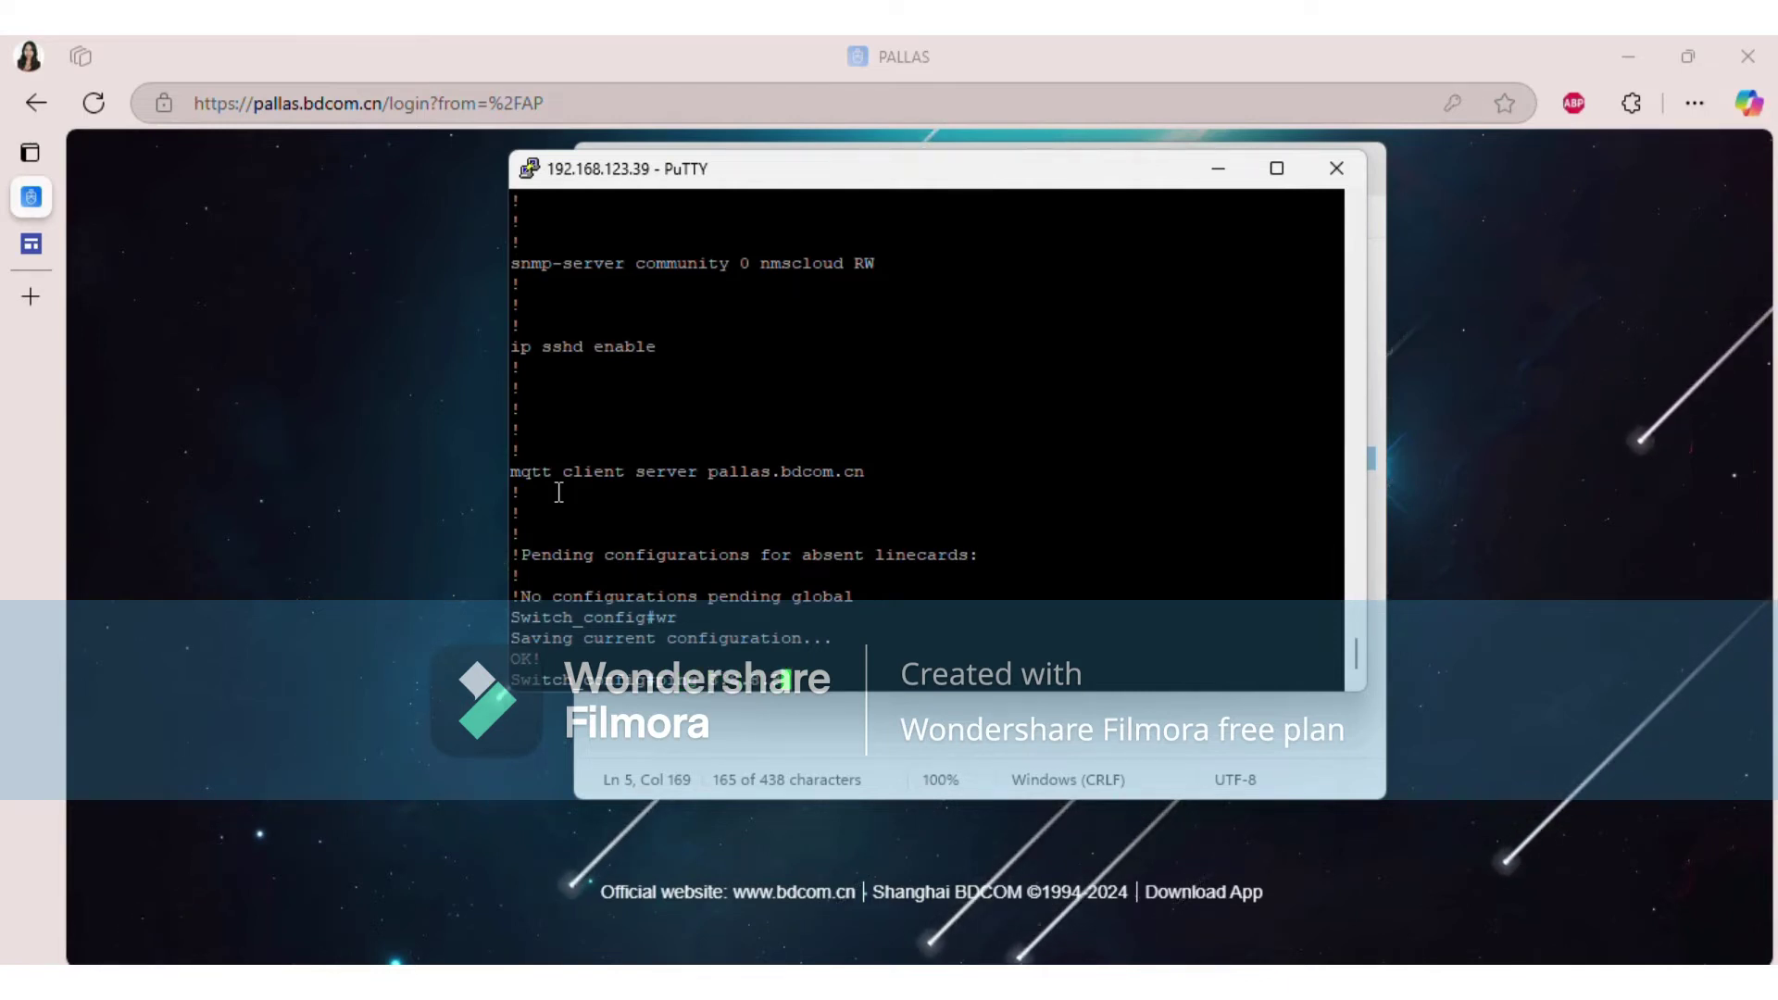
key(Return)
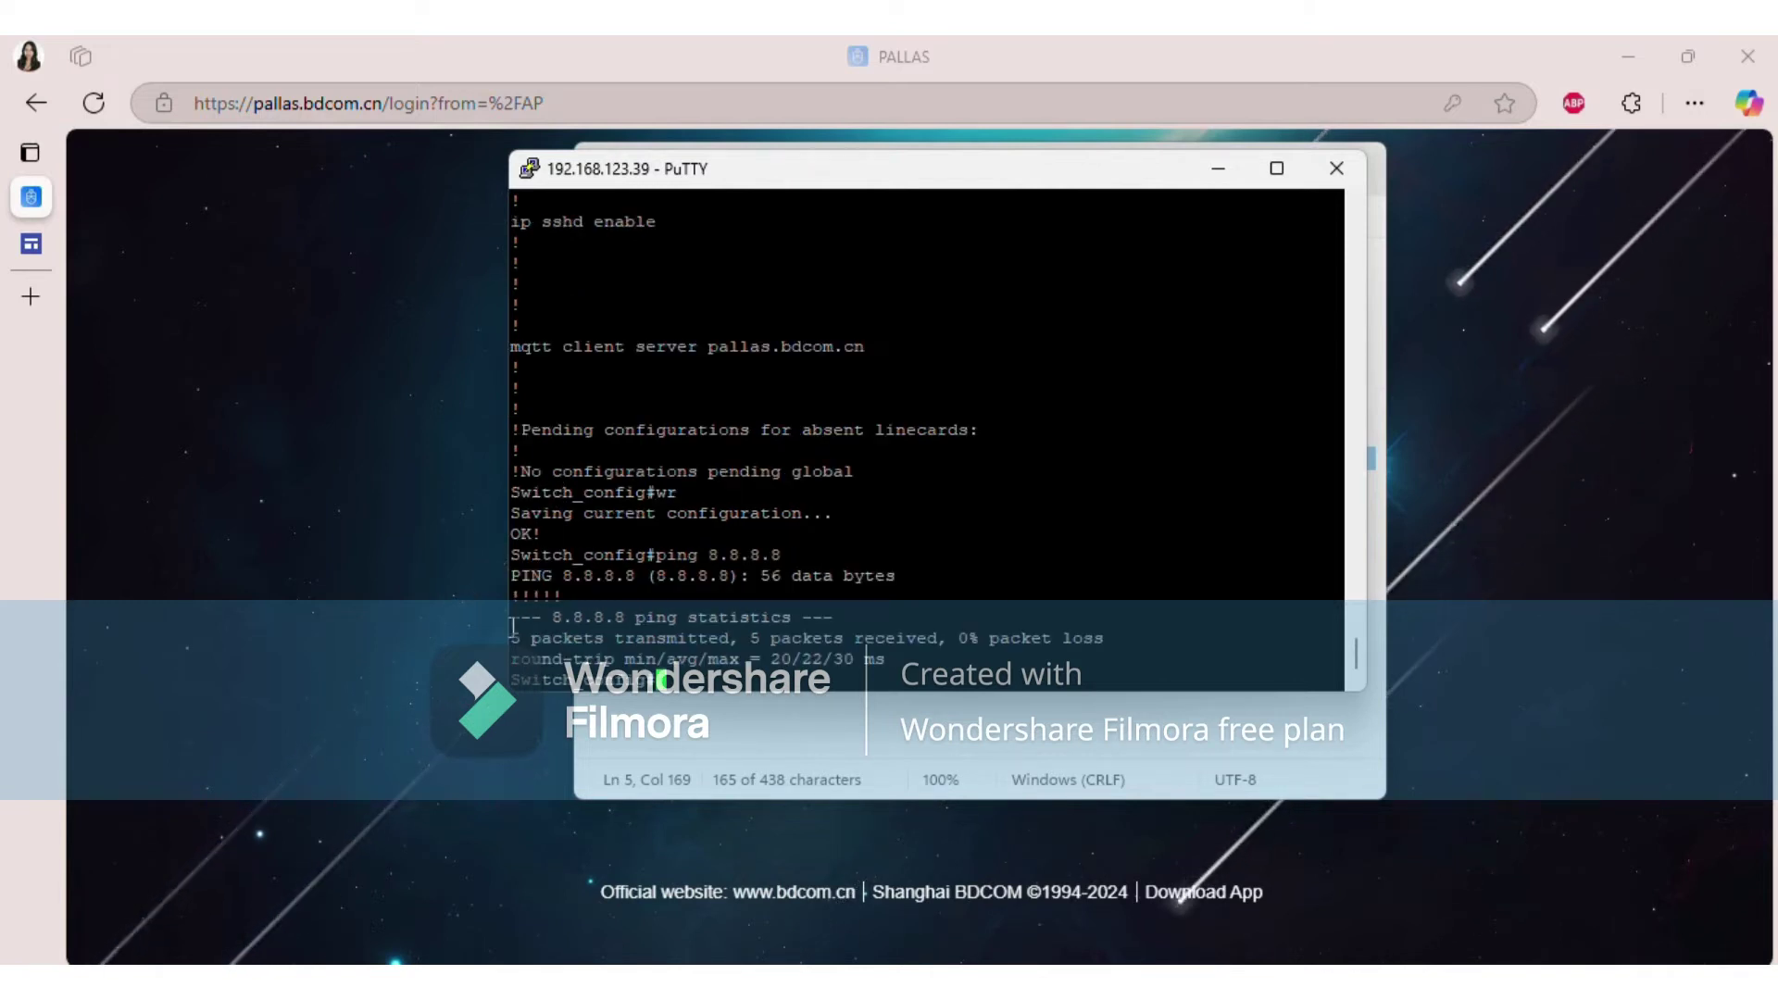
drag(517, 646, 830, 632)
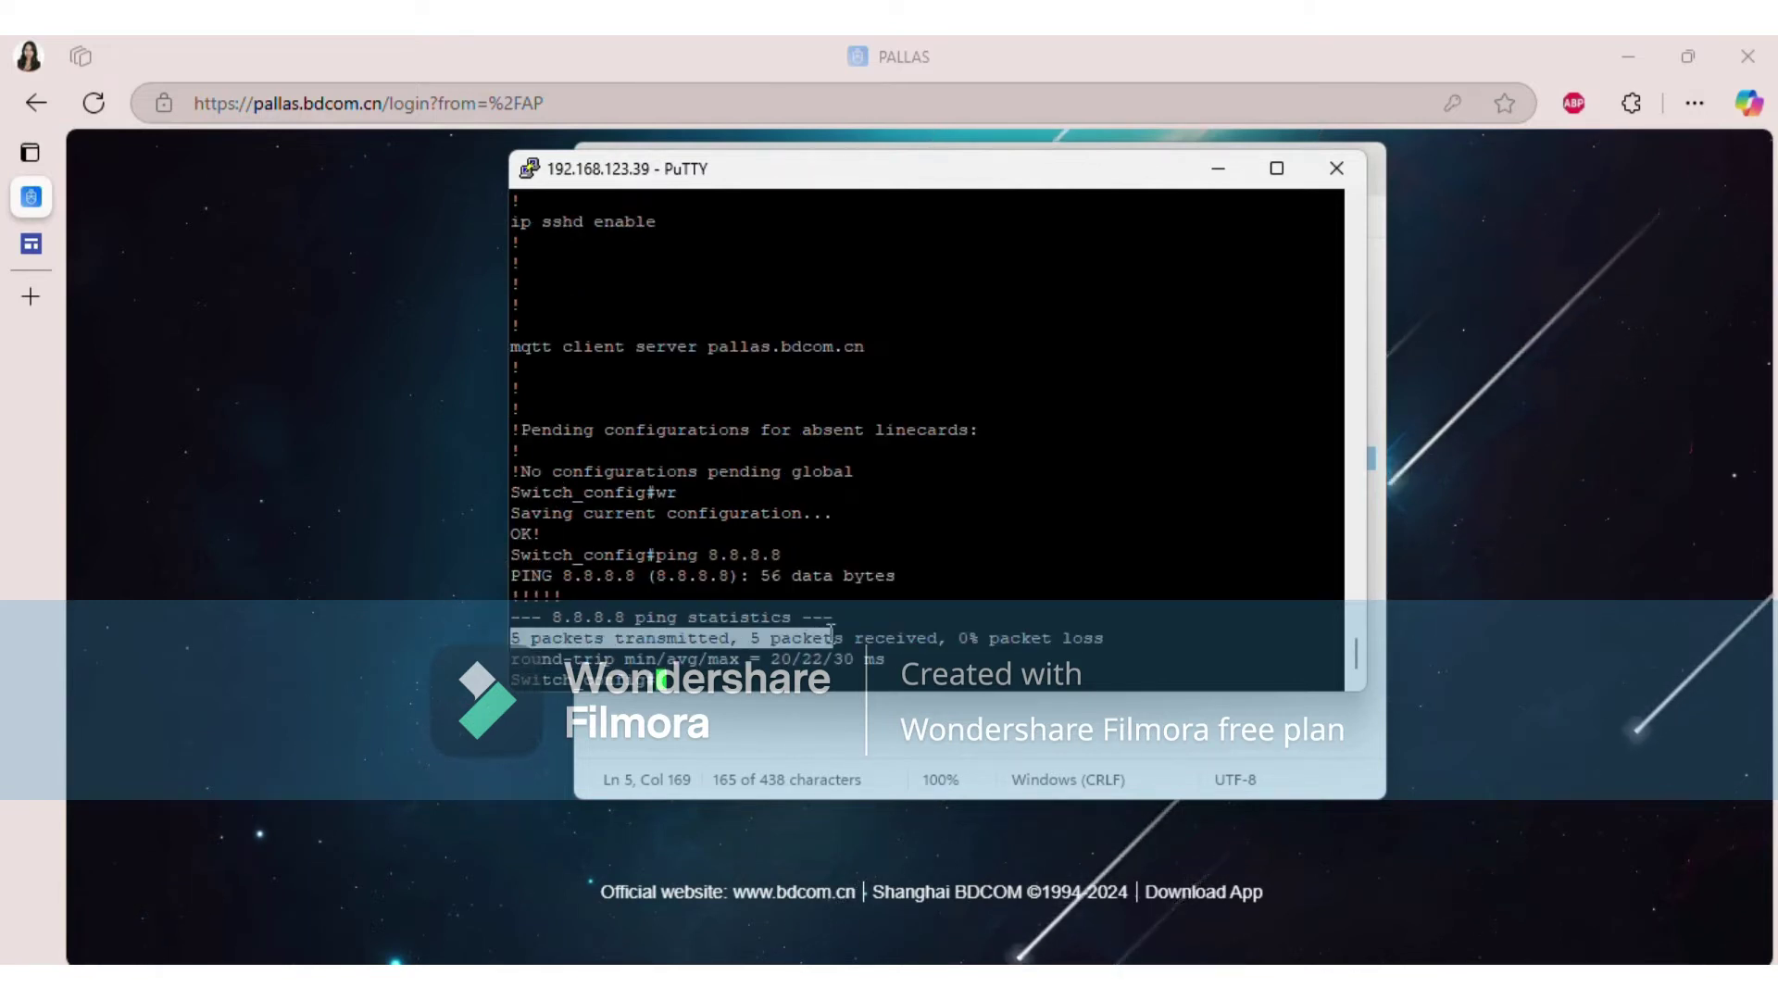
drag(1002, 638, 1116, 639)
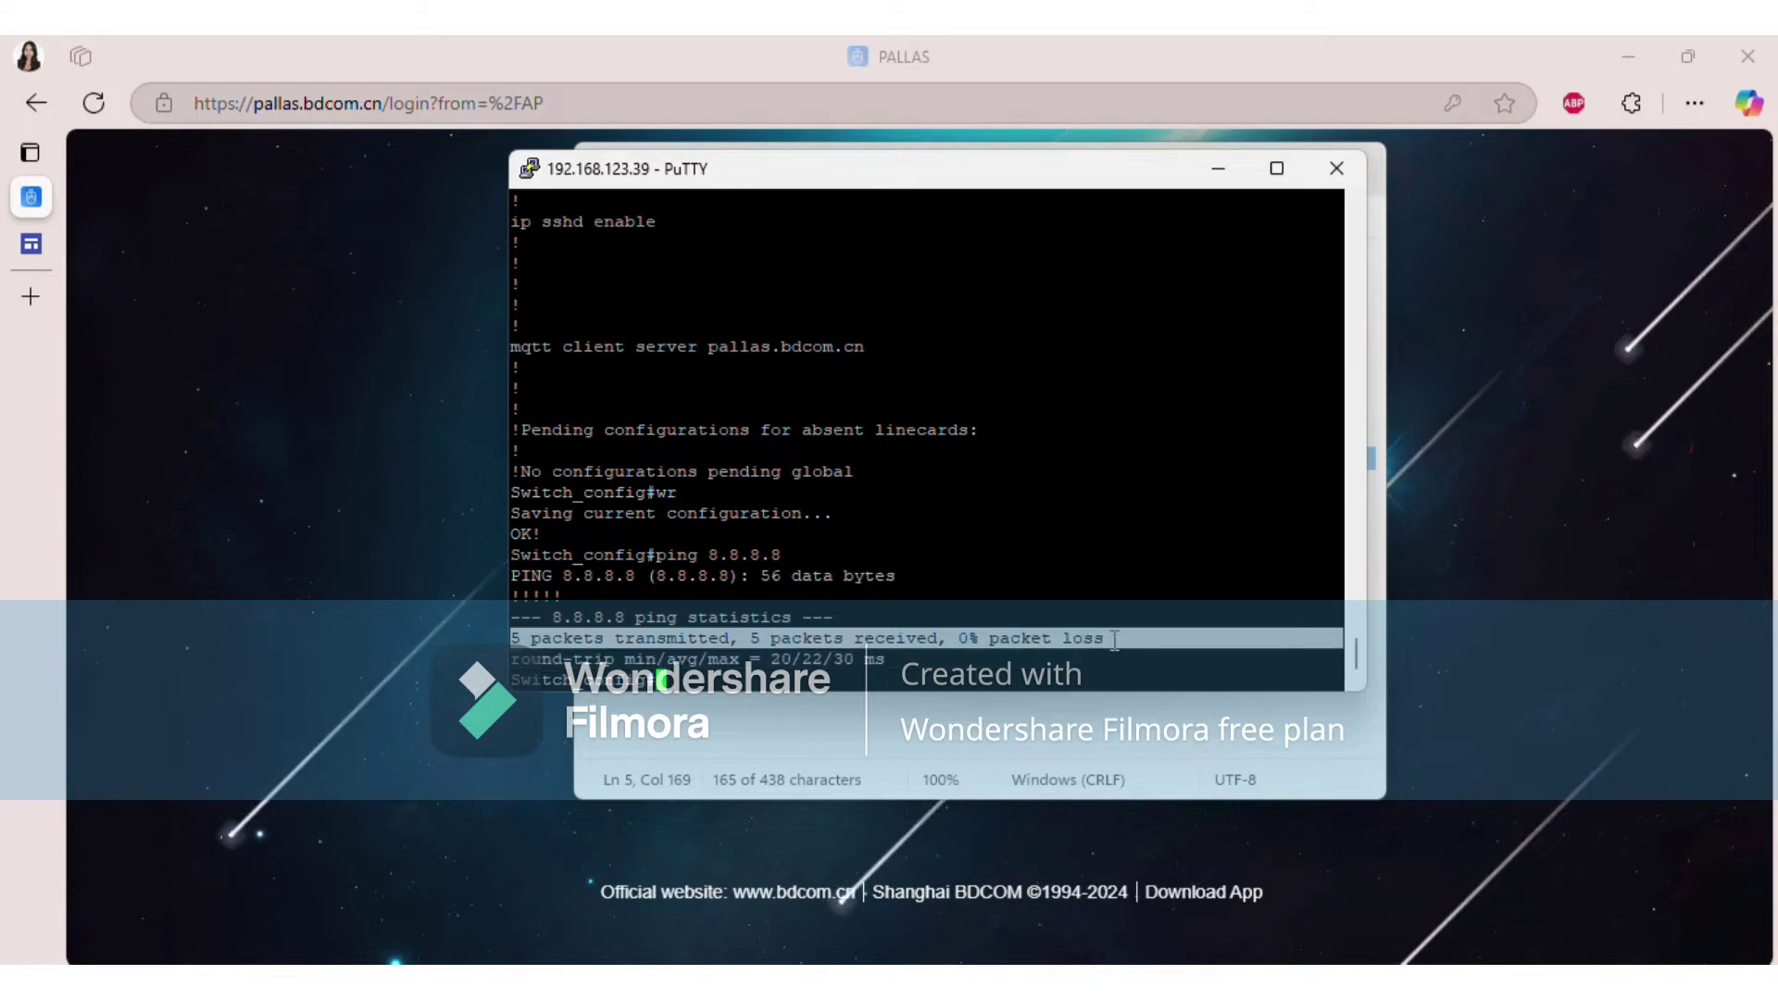
click(1115, 641)
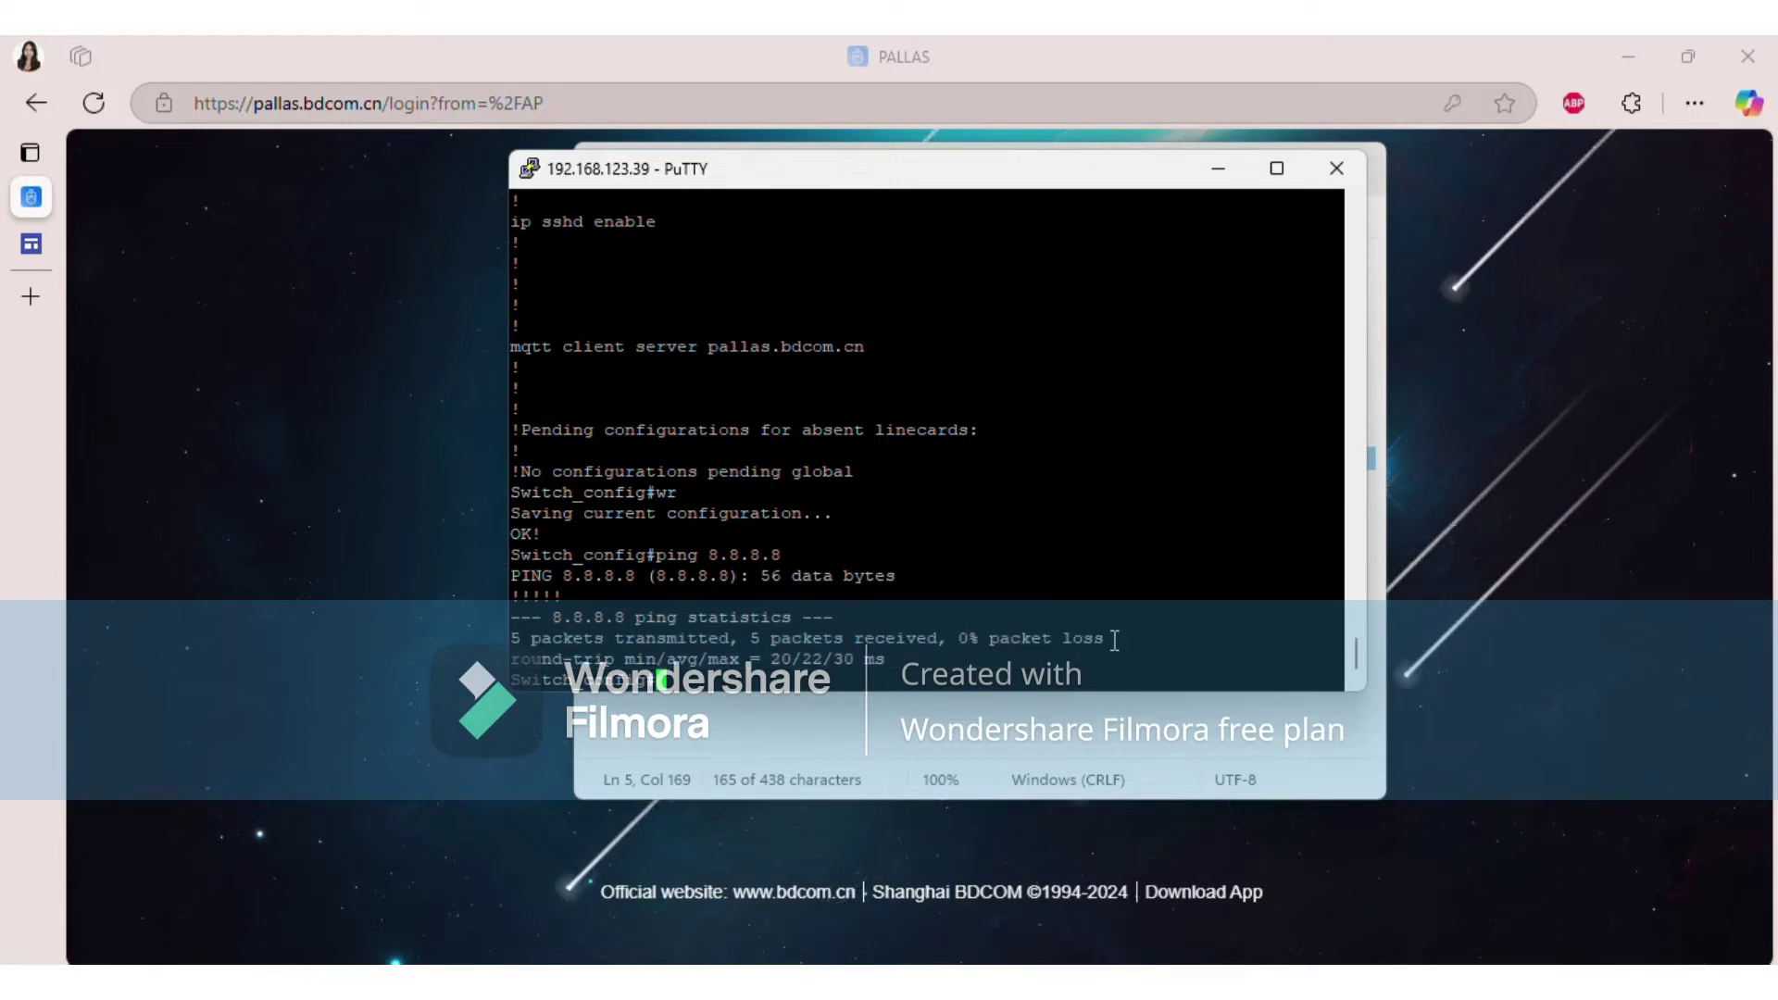
click(1218, 169)
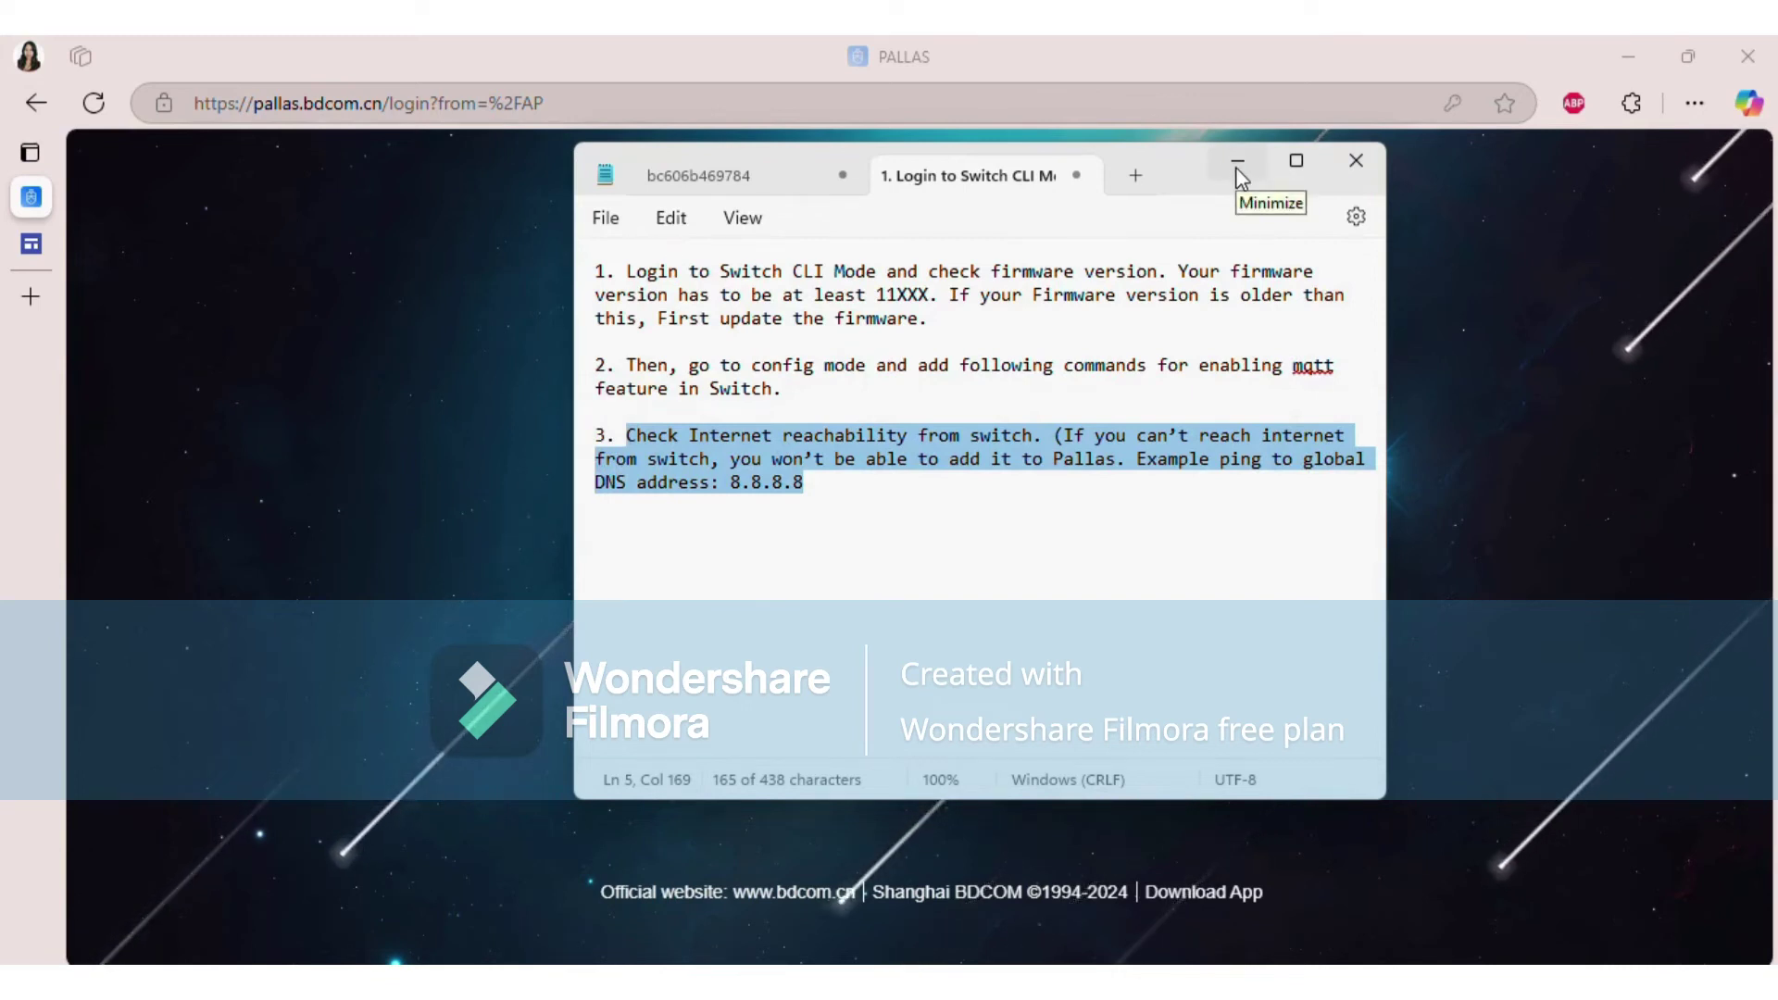
- Register a new Pallas account with username BDCOM and a matching password, accepting the user agreement
click(704, 72)
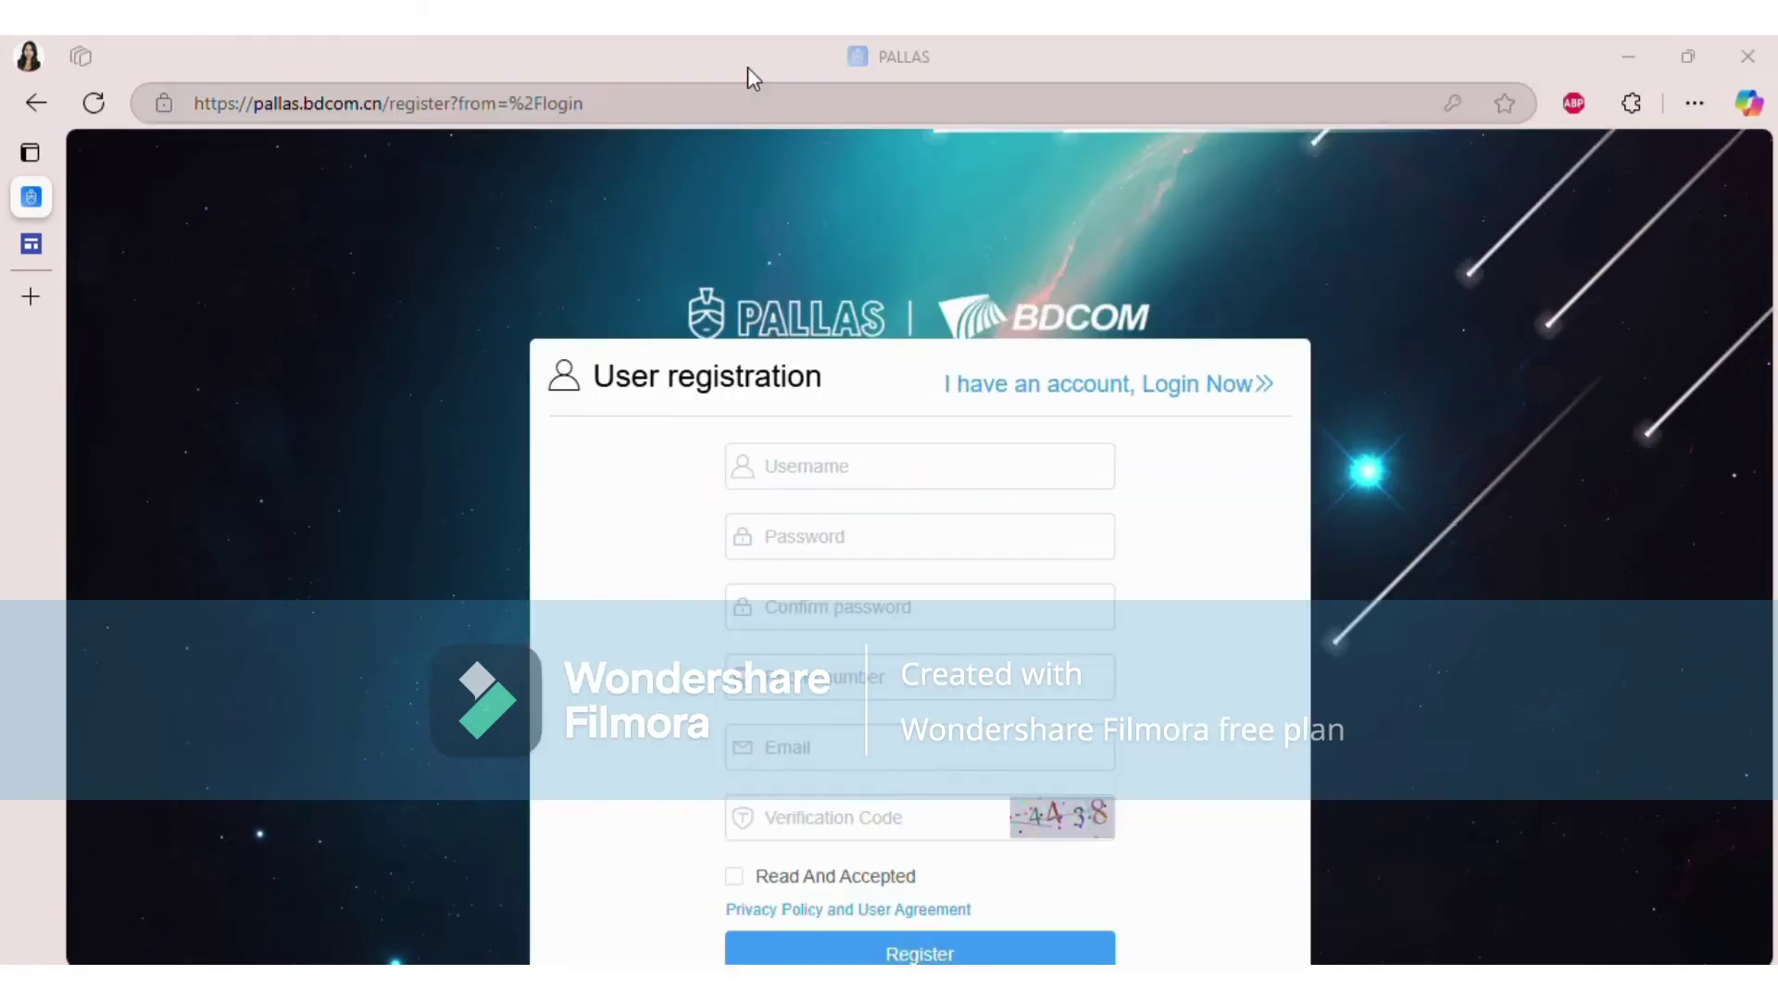
click(870, 484)
text(BDCOM)
click(861, 539)
text(********)
click(911, 601)
text(********)
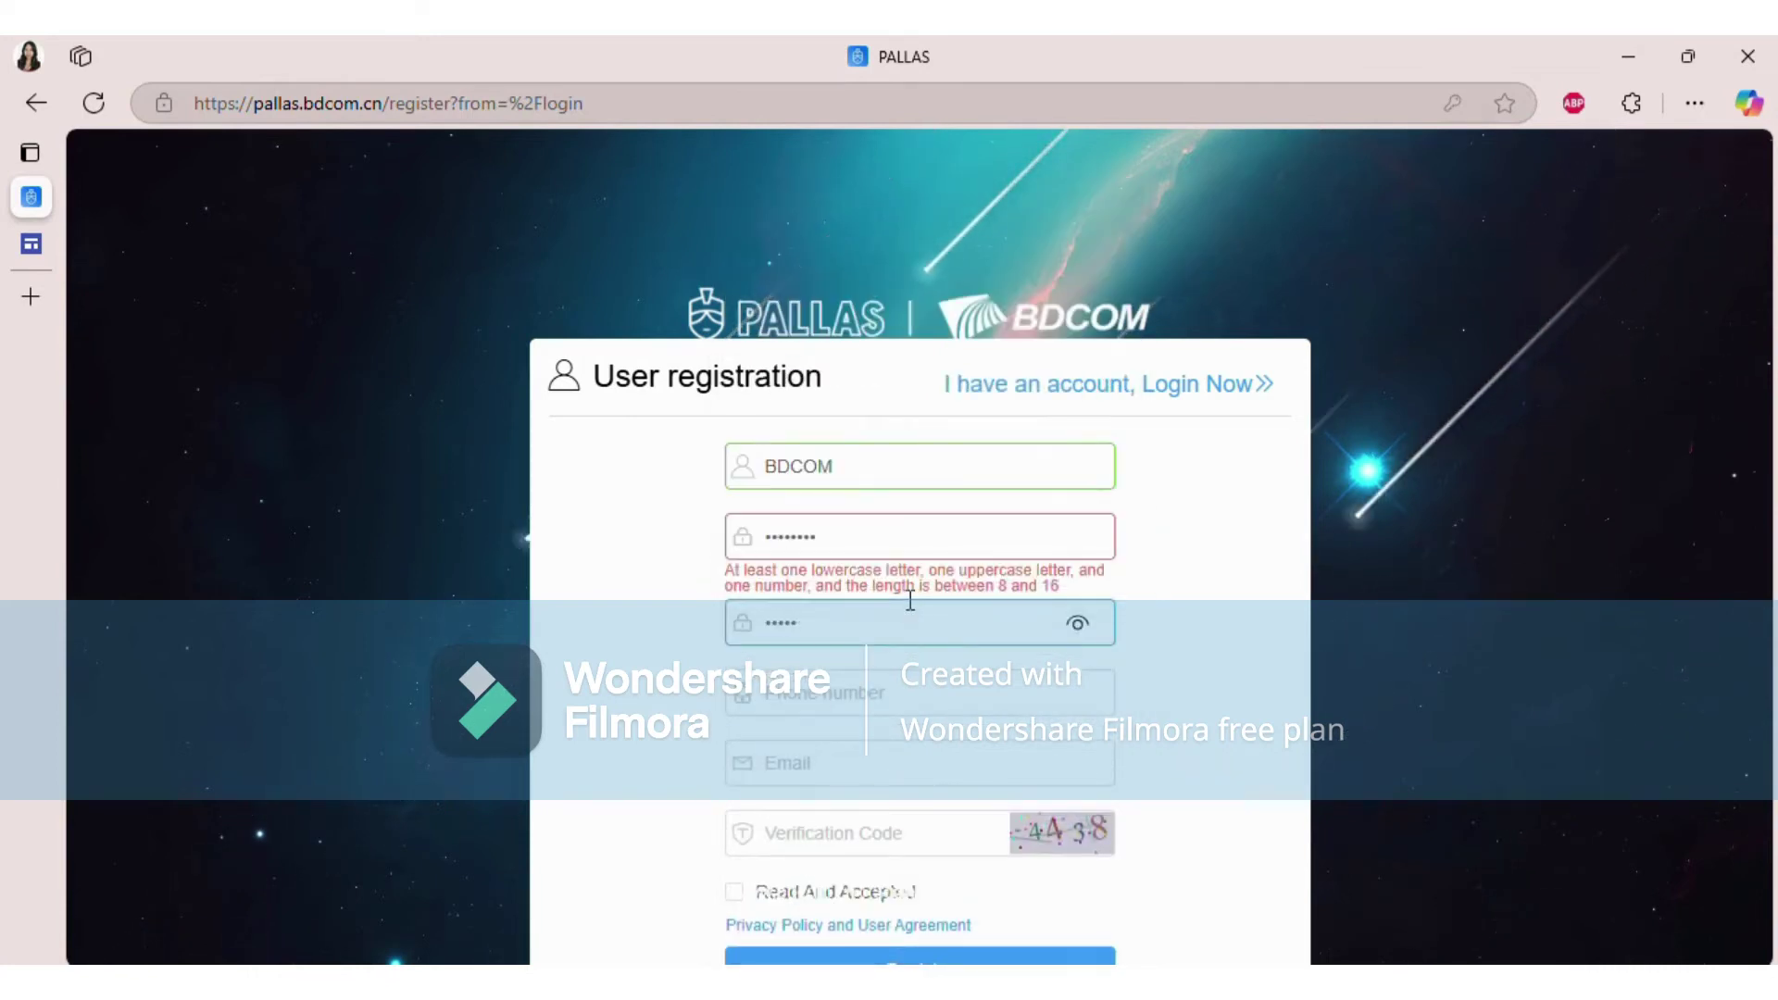
text(**)
click(949, 529)
text(**)
click(917, 707)
click(628, 656)
click(784, 519)
click(834, 622)
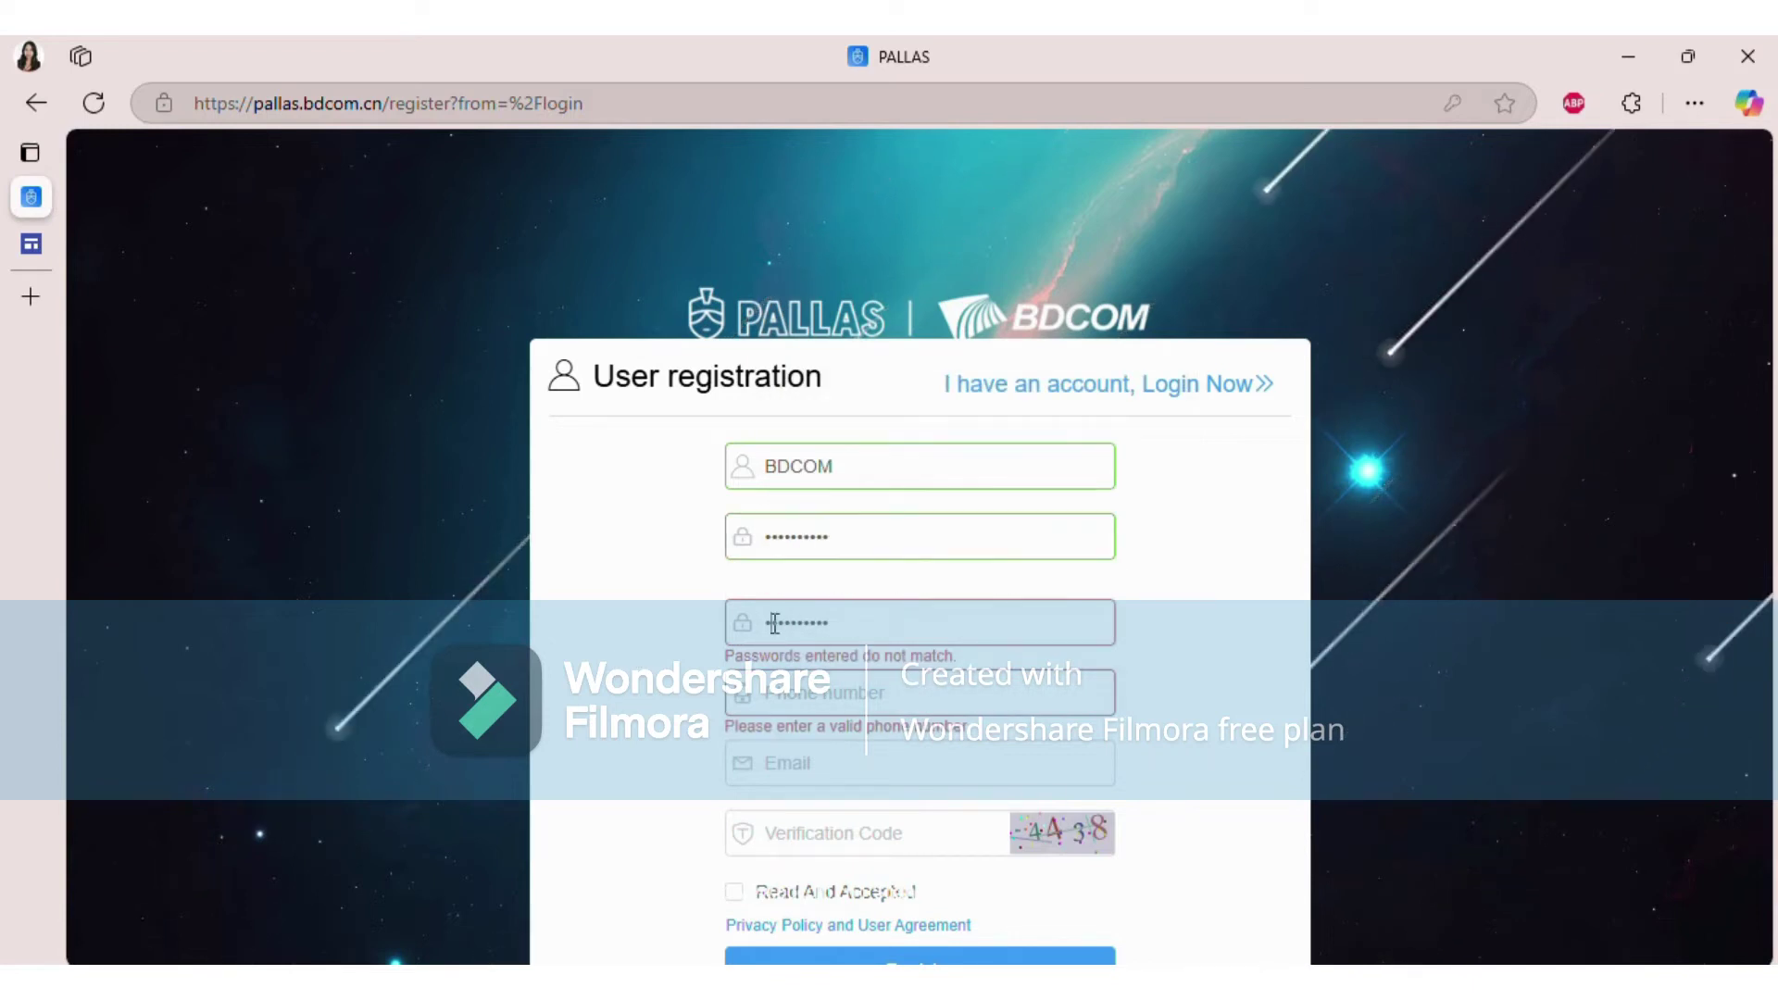
click(891, 702)
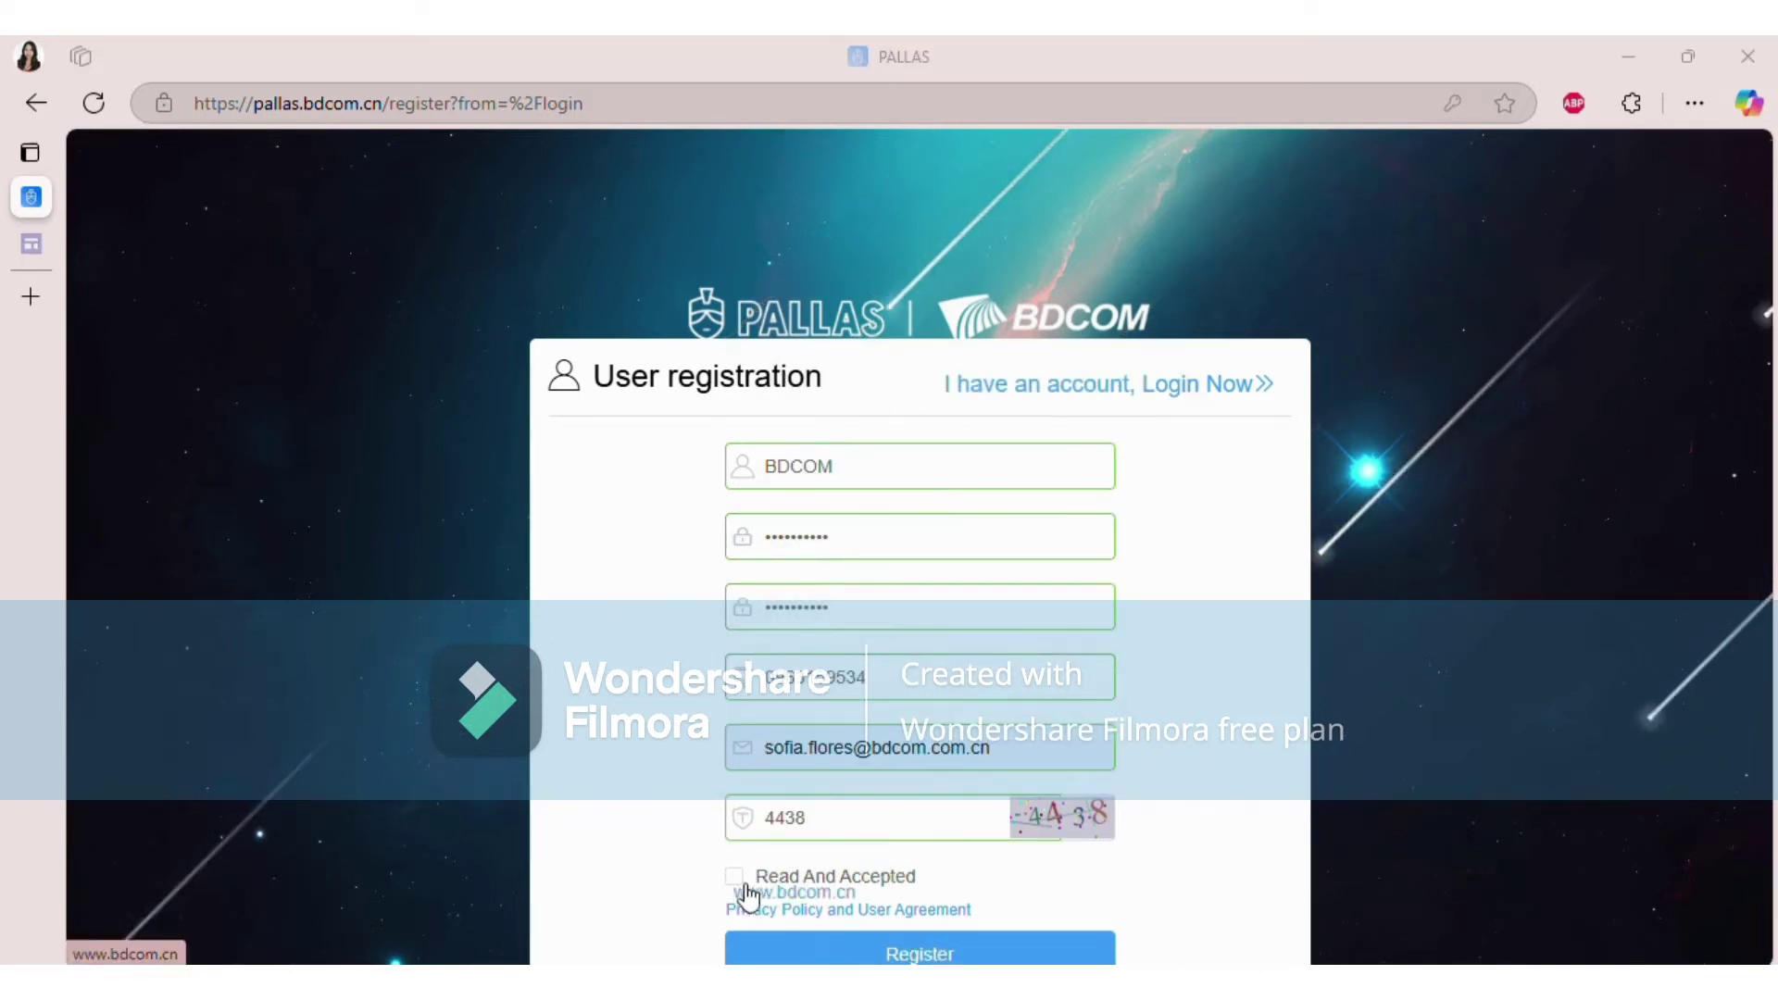
click(747, 885)
click(964, 952)
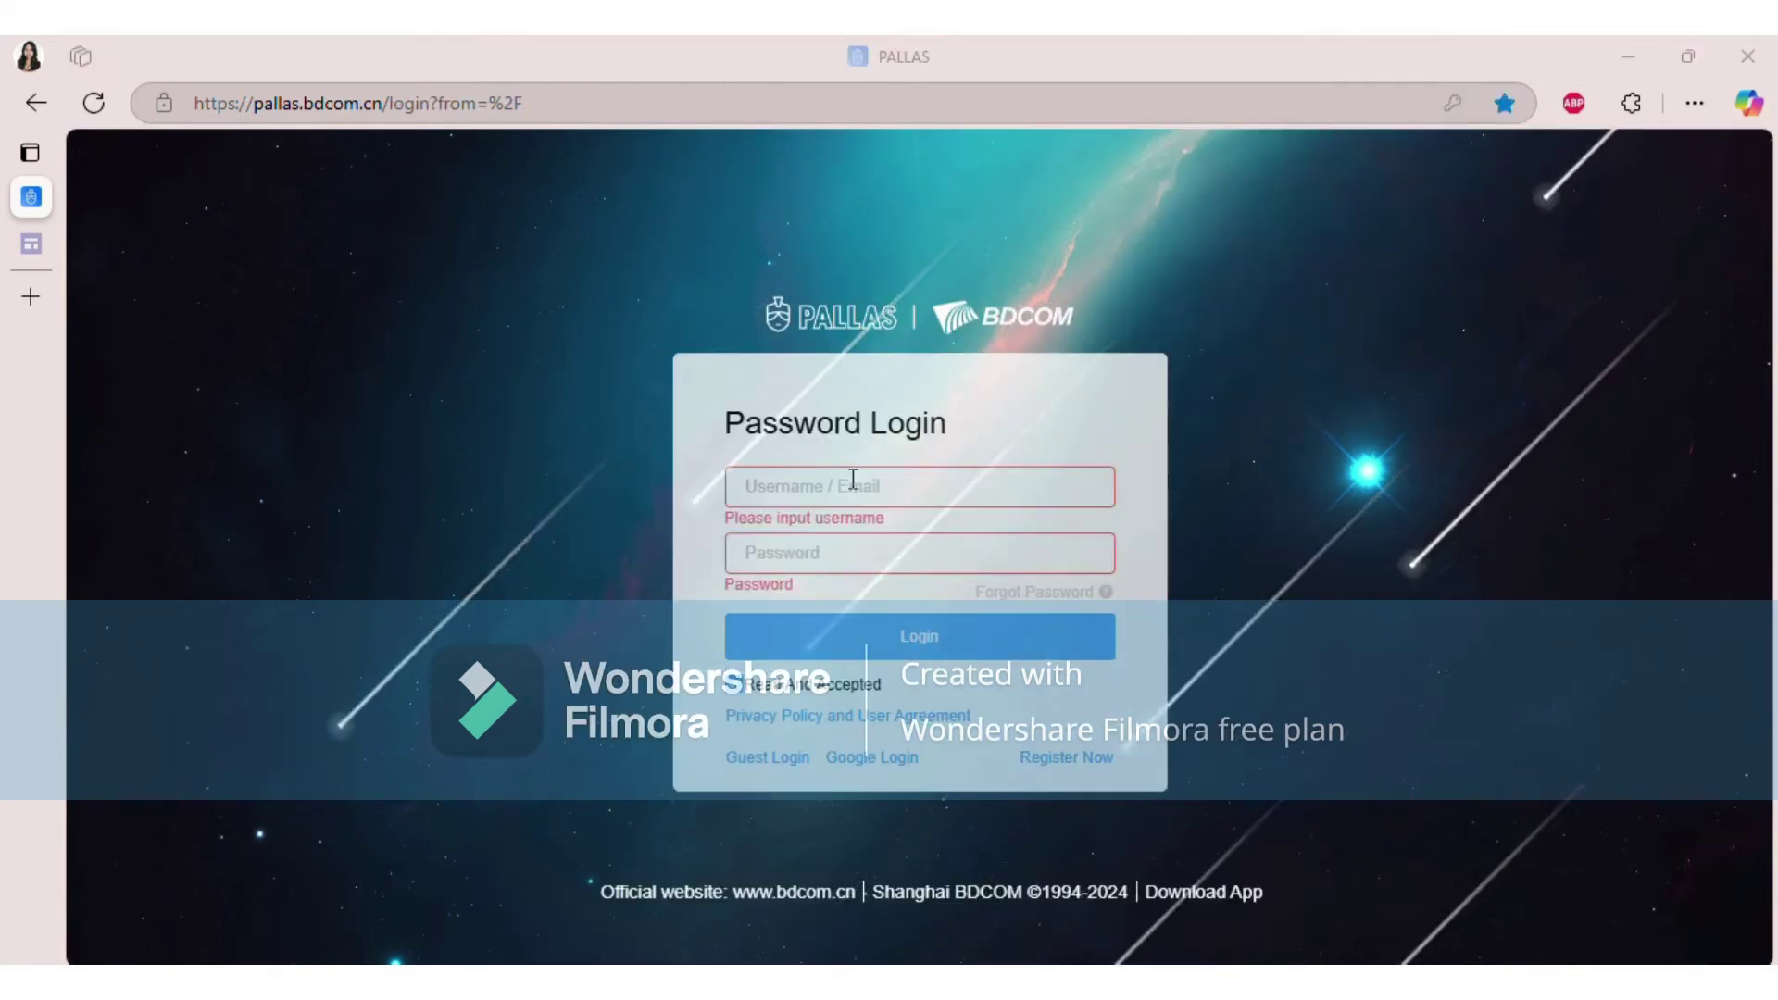
- Sign in to Pallas with the new BDCOM account and its password
click(853, 478)
text(BDCOM)
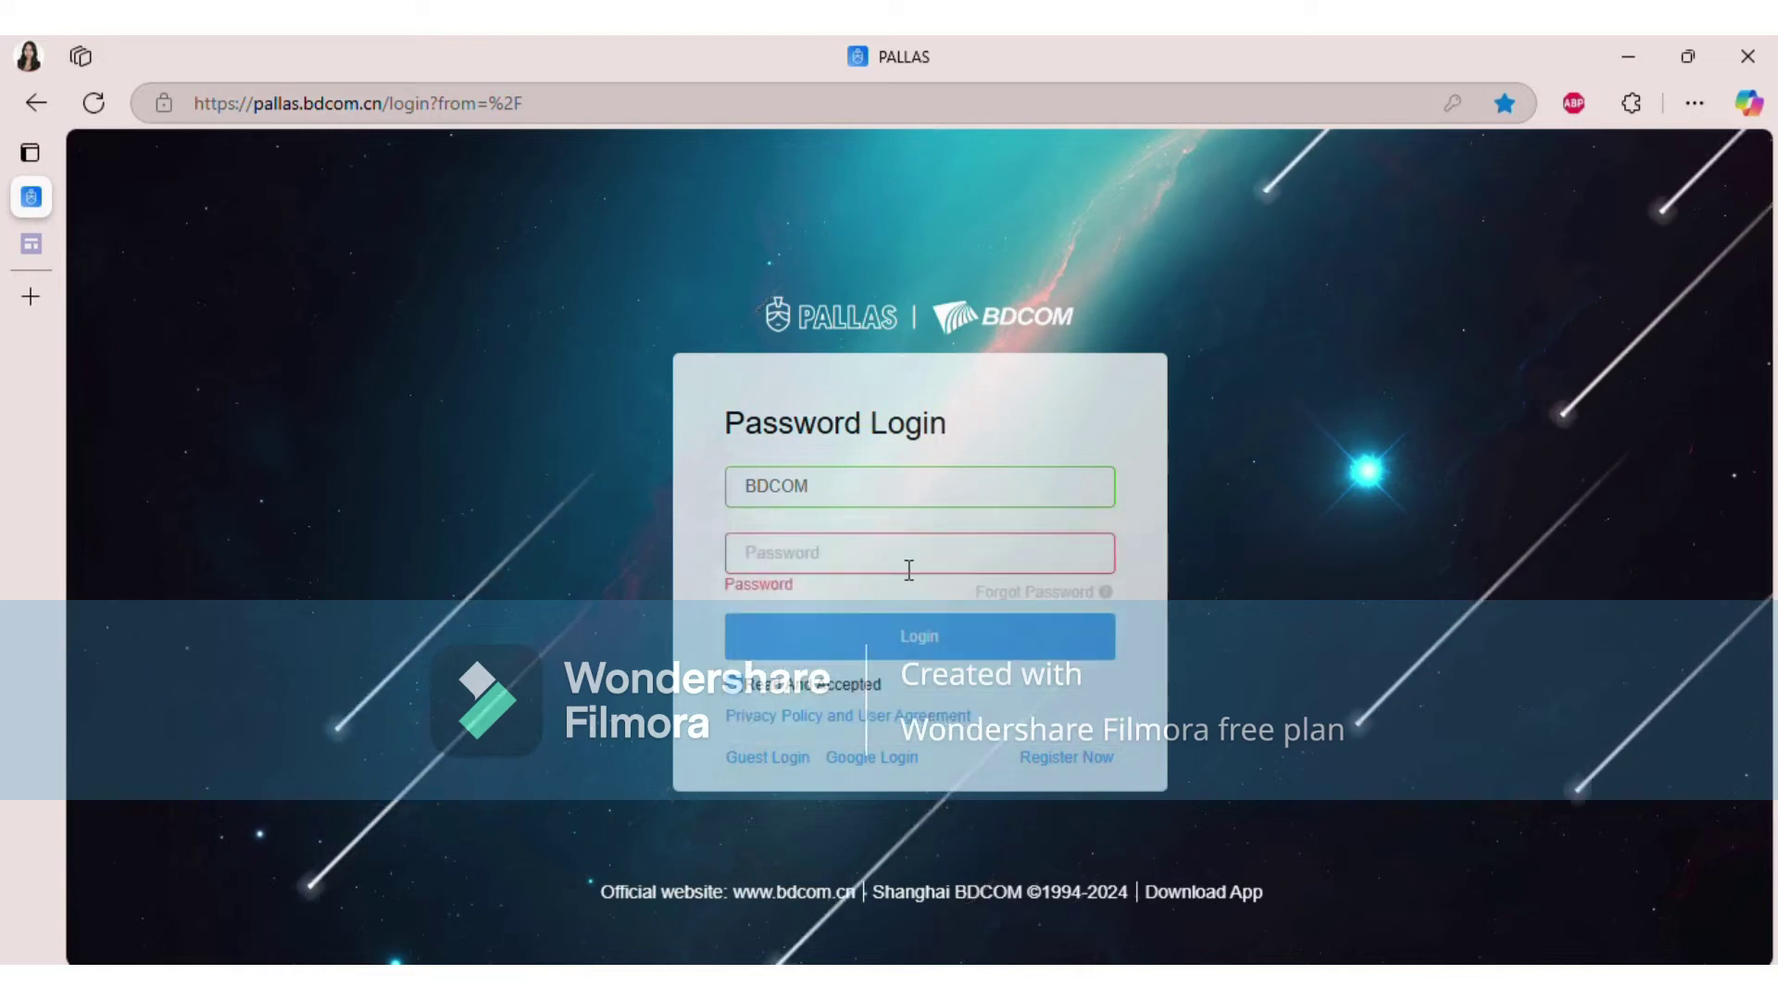
click(909, 568)
text(•••••••••••)
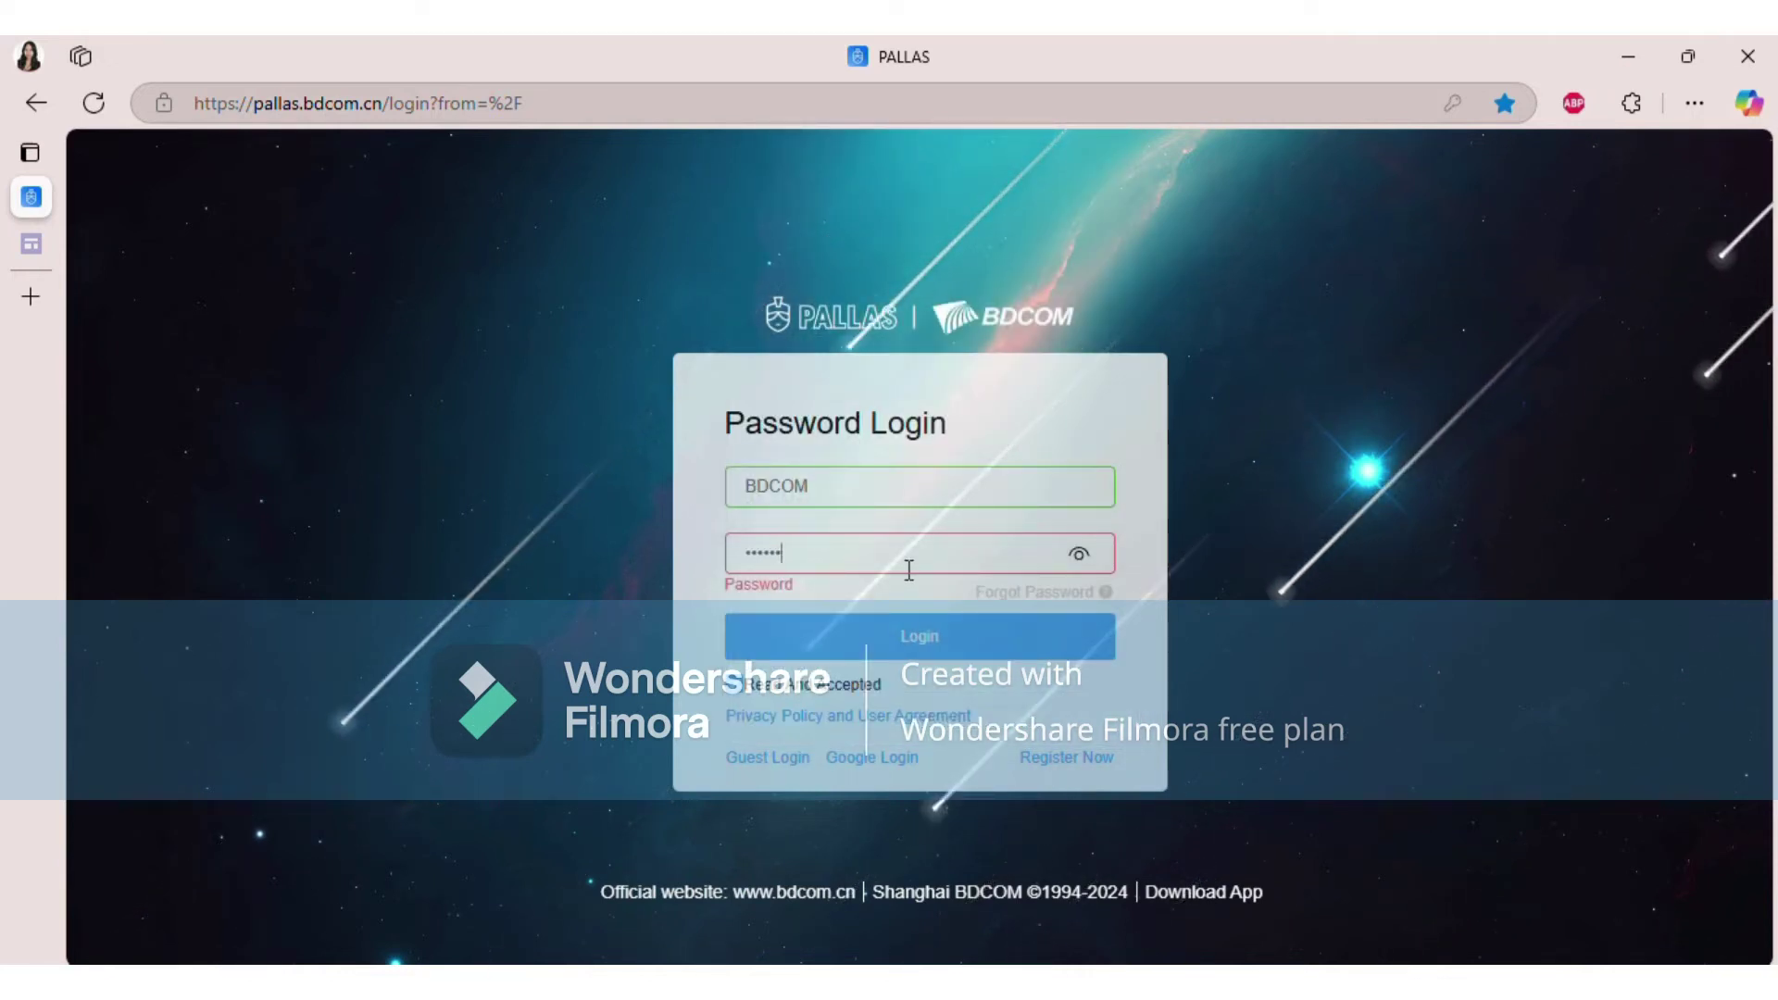
click(920, 637)
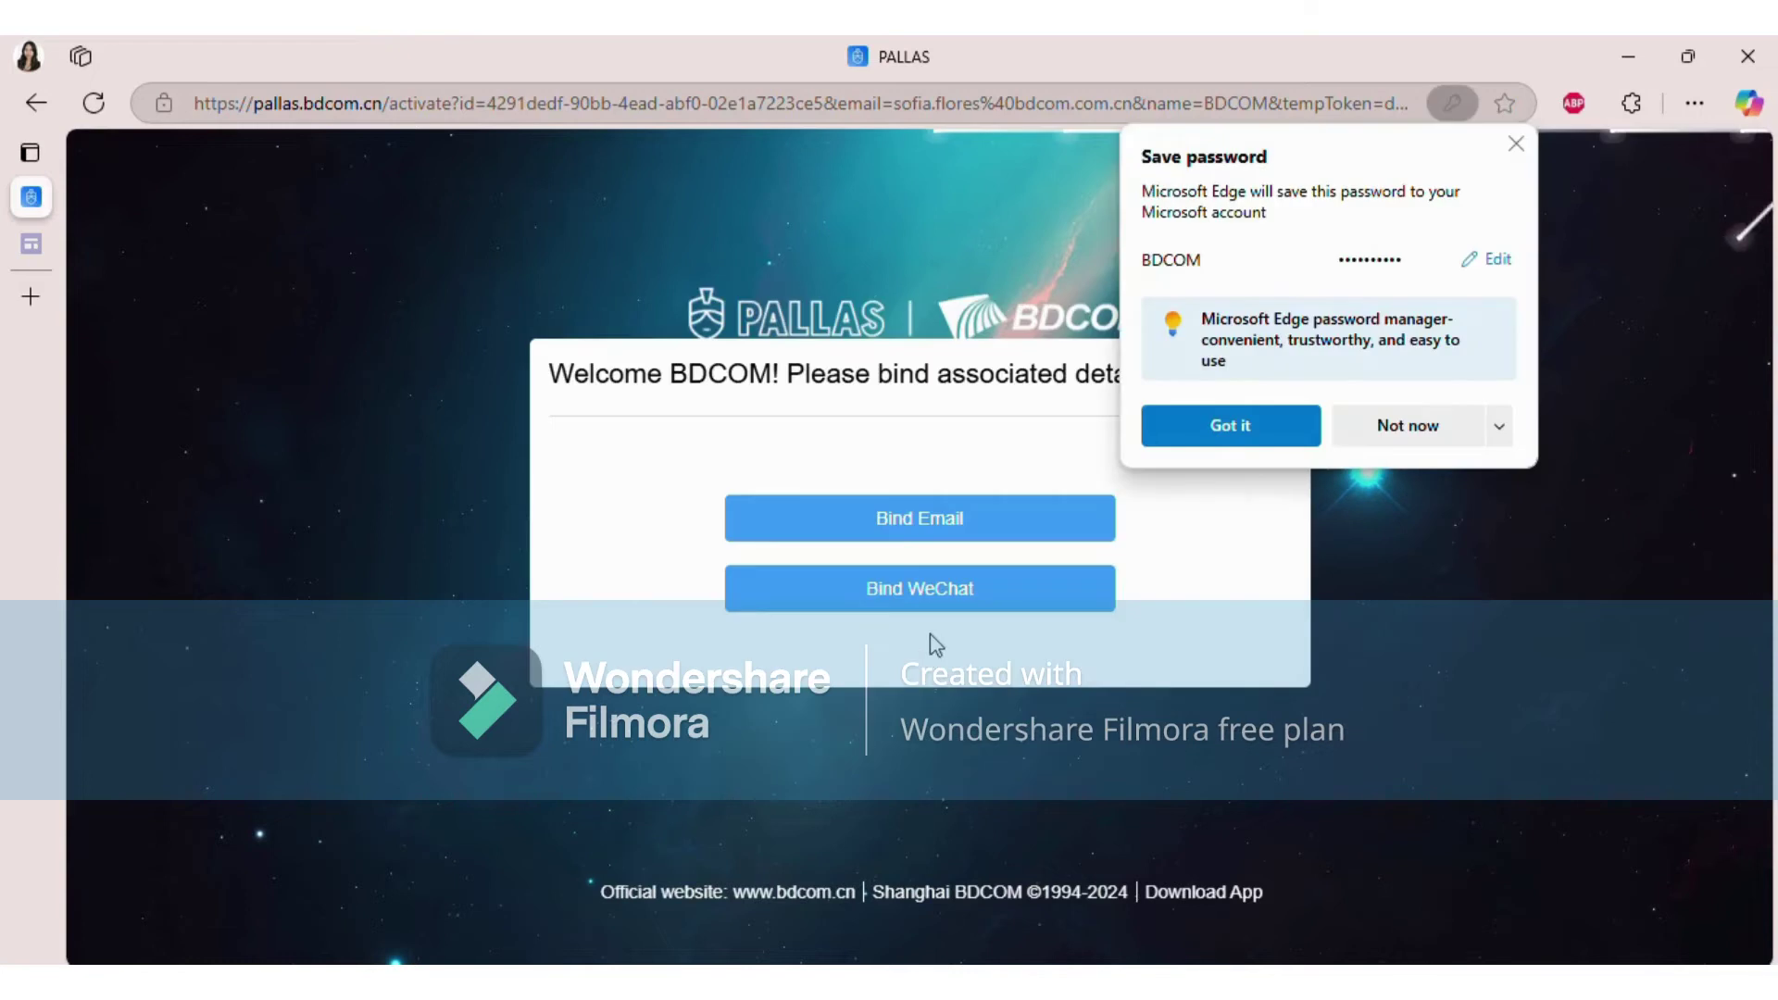
- Bind an email address to the account using the pasted verification code
click(1009, 515)
click(1515, 145)
click(1056, 466)
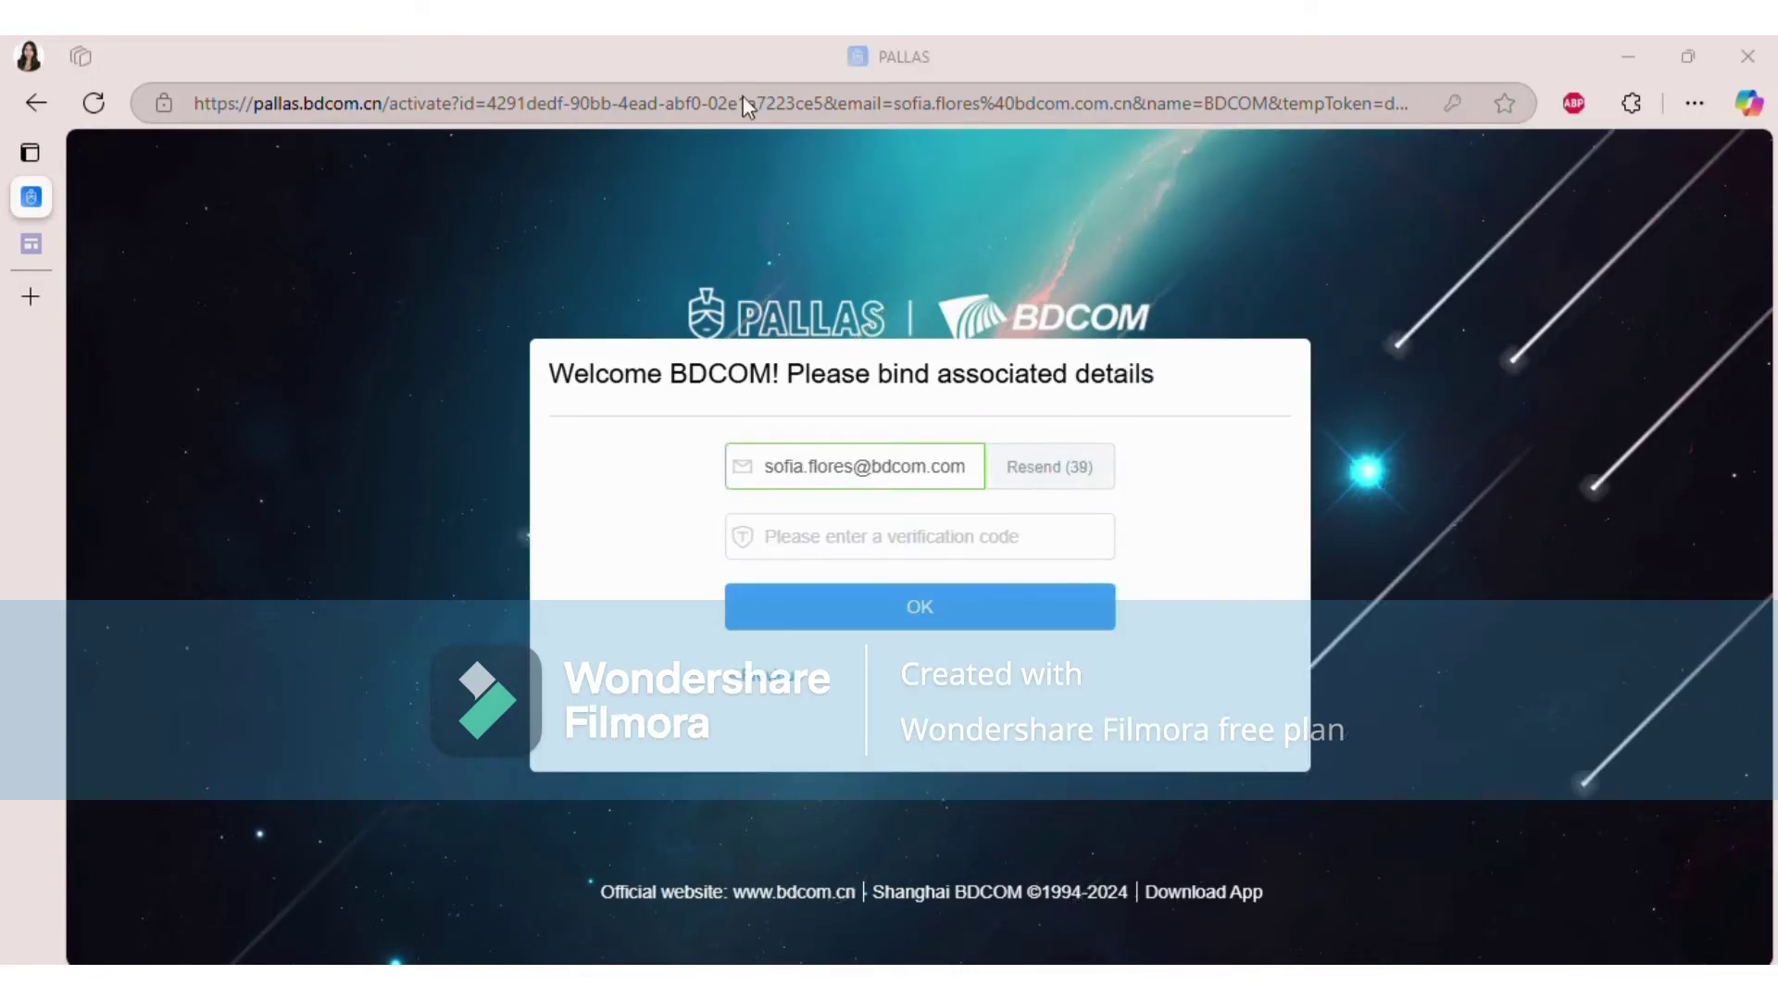
click(921, 546)
click(924, 608)
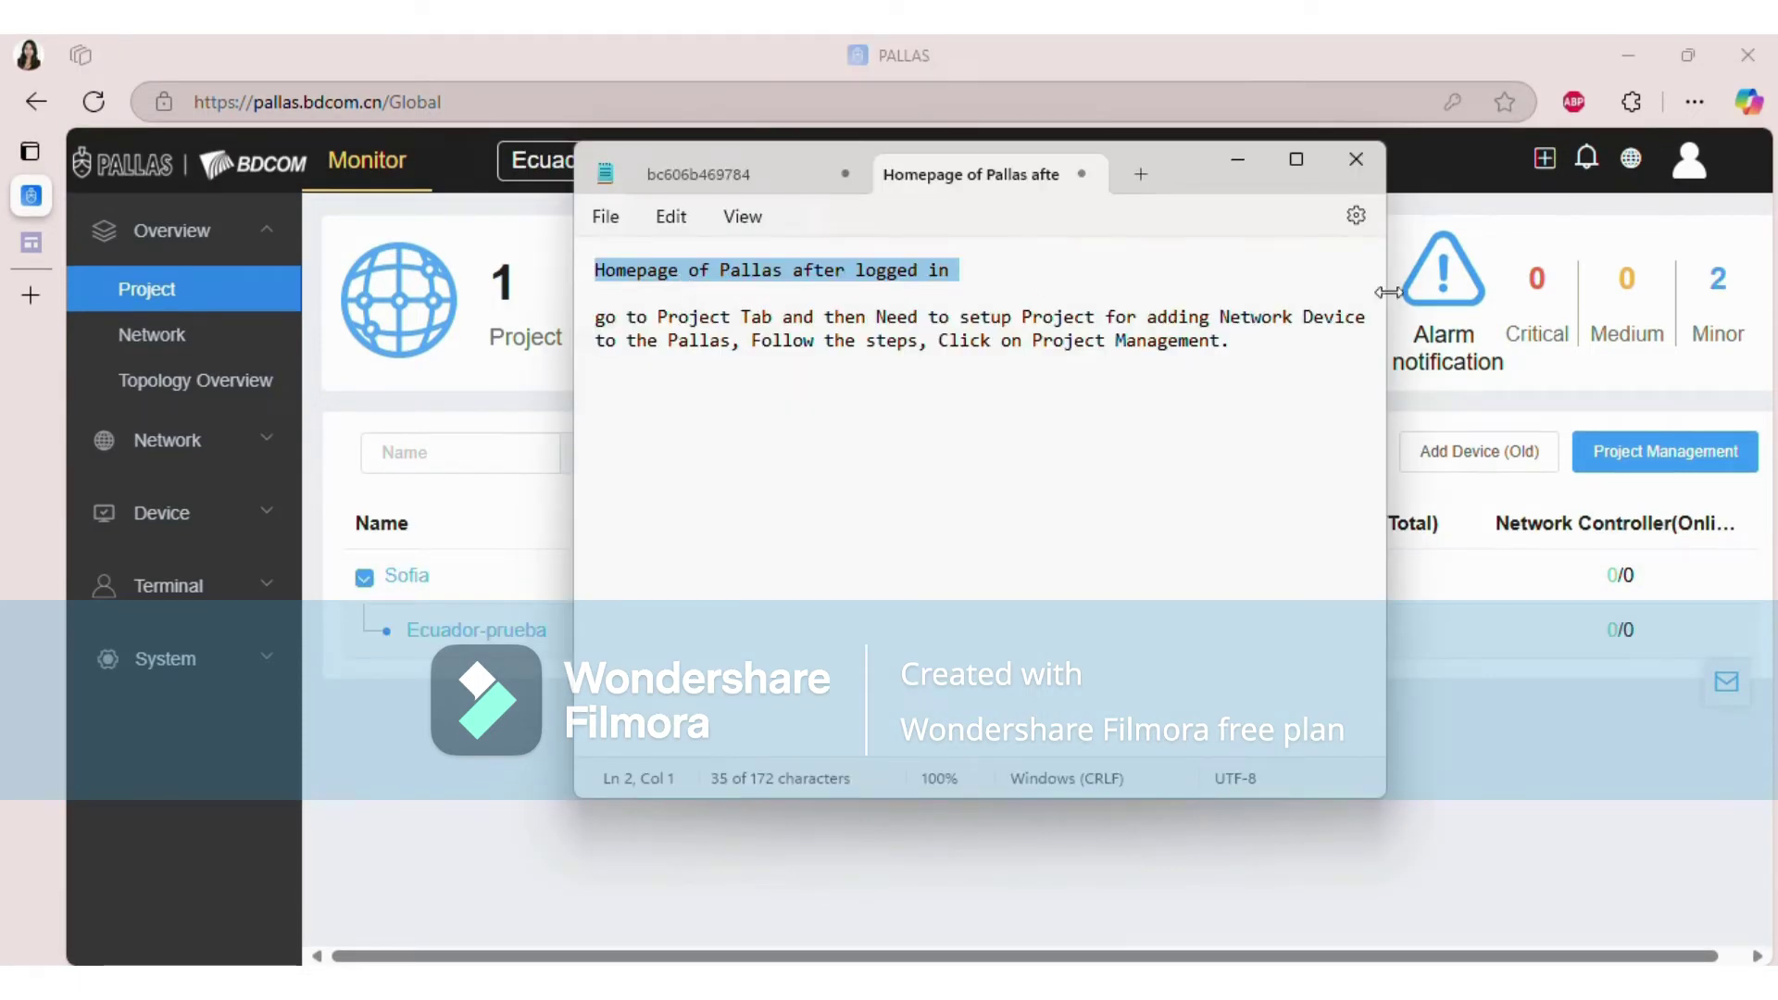
- Highlight the notes paragraph about going to the Project tab, then minimize Notepad to reveal the dashboard
click(1470, 733)
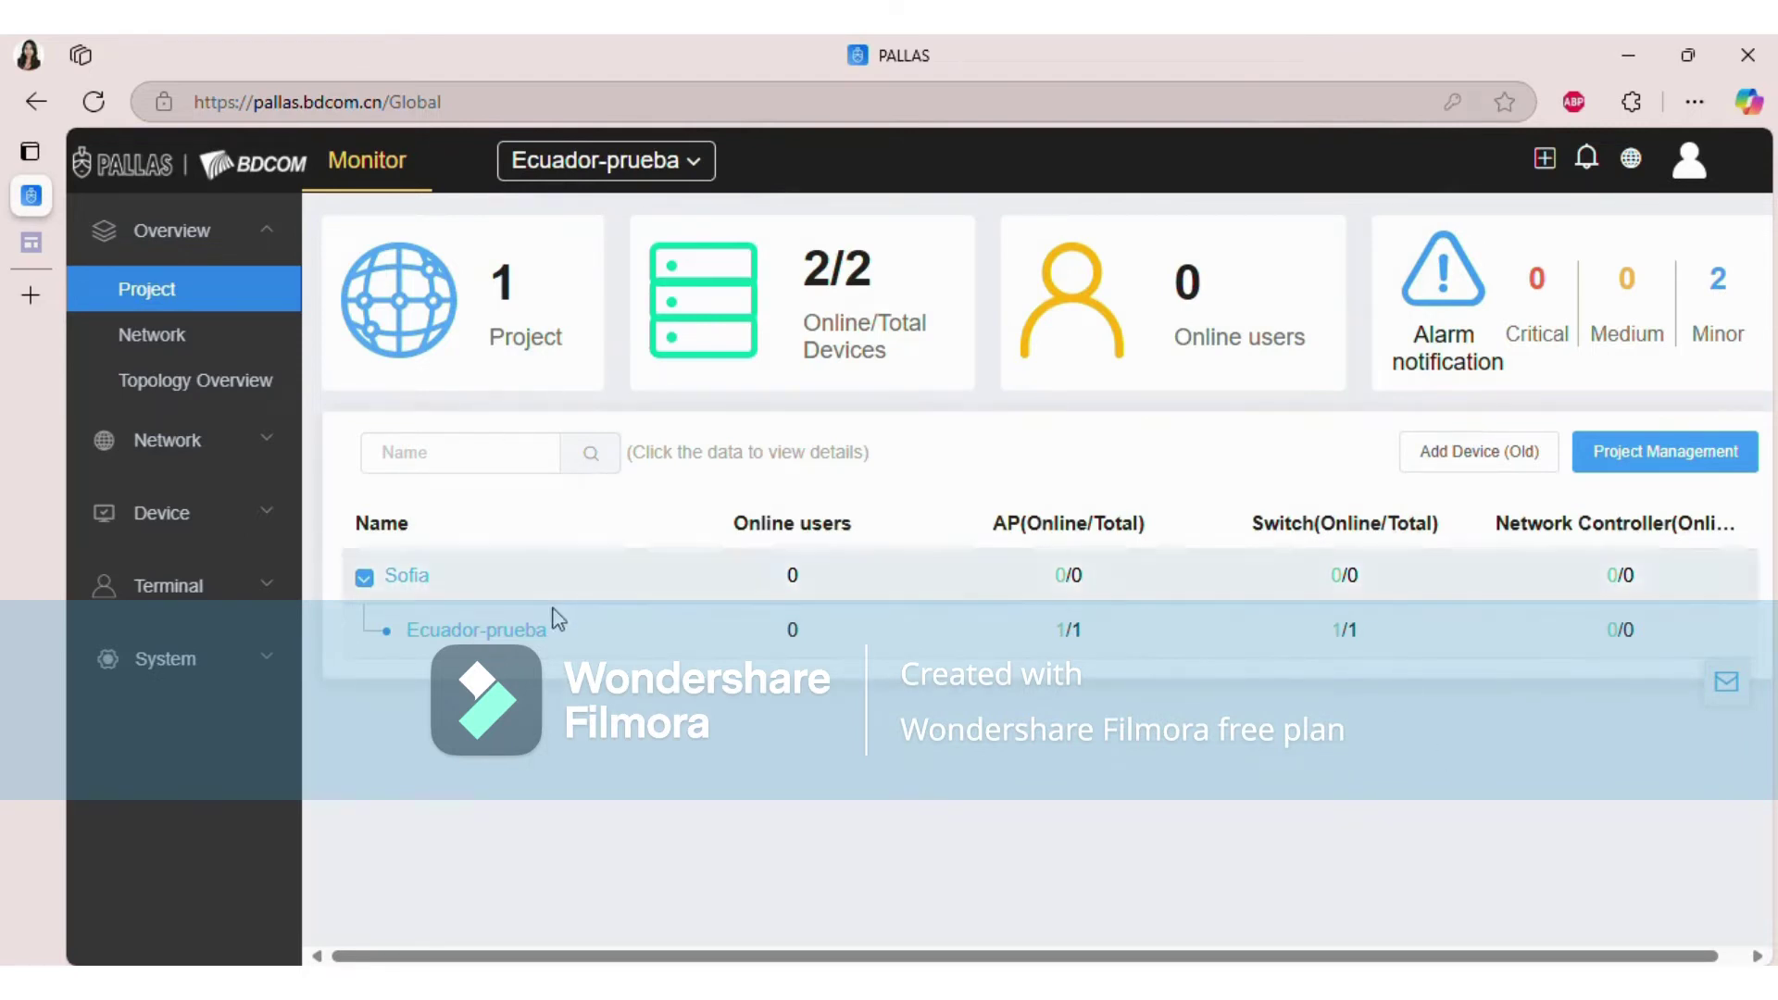
key(alt+Tab)
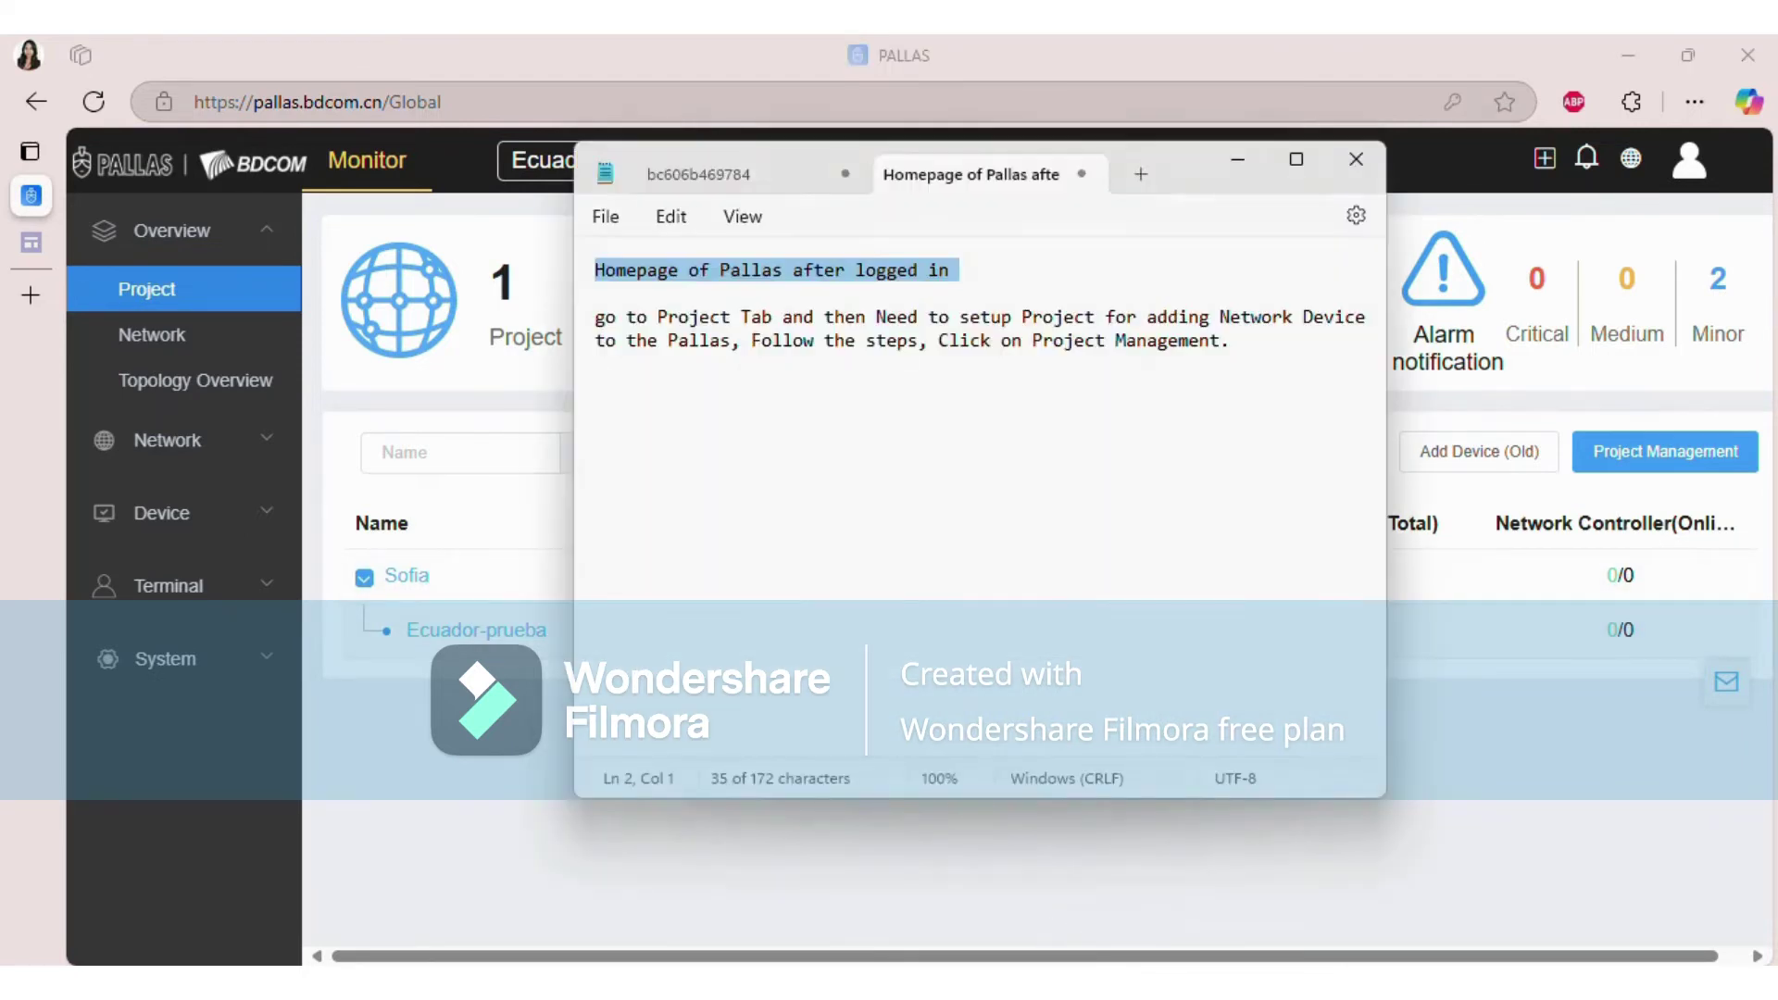
triple_click(603, 326)
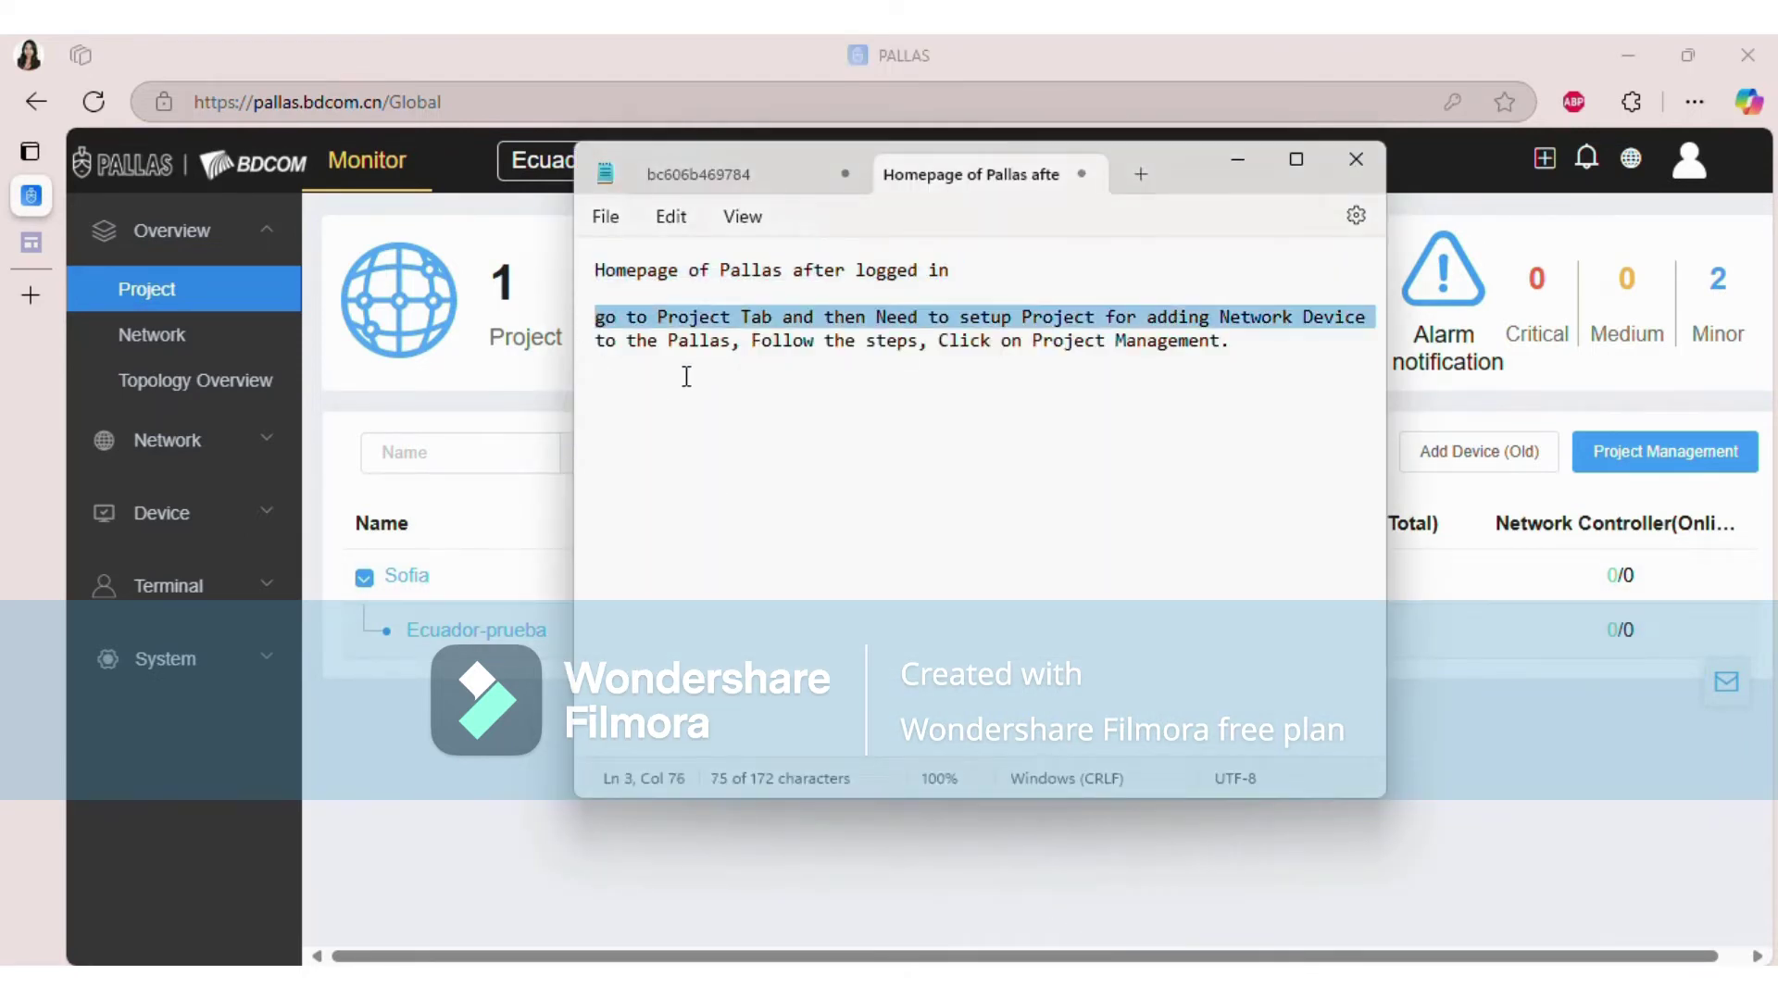
key(shift+Down)
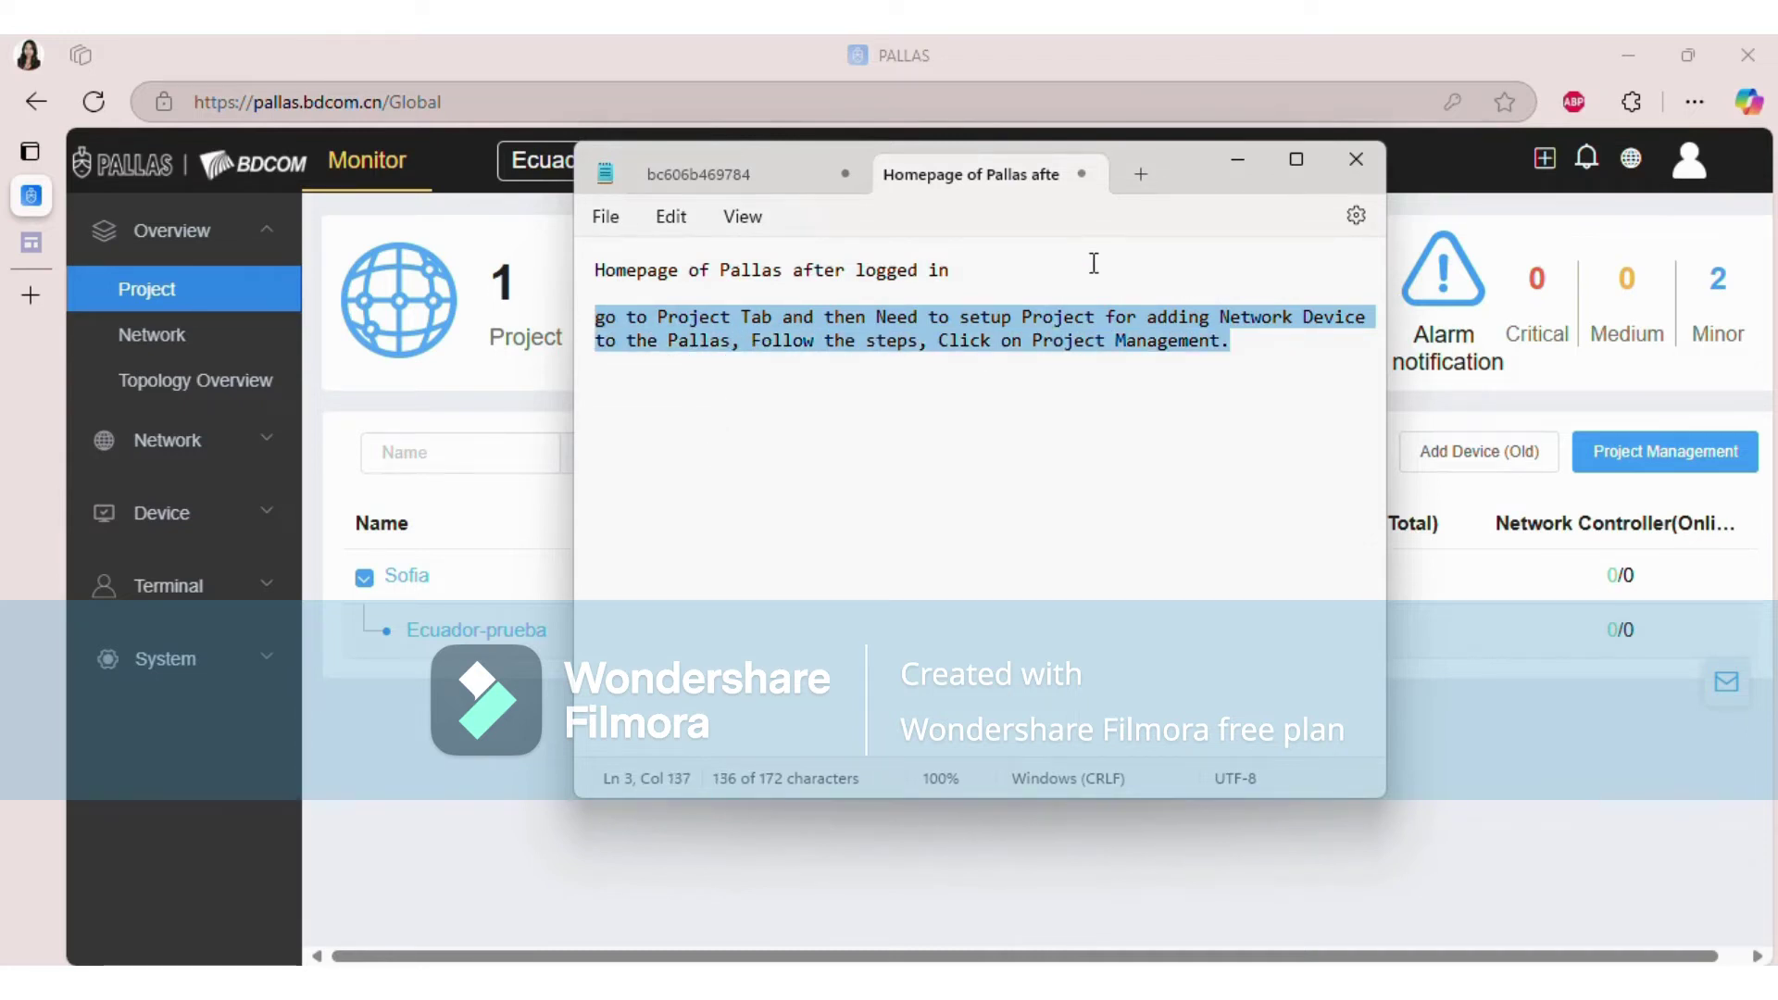
click(1243, 169)
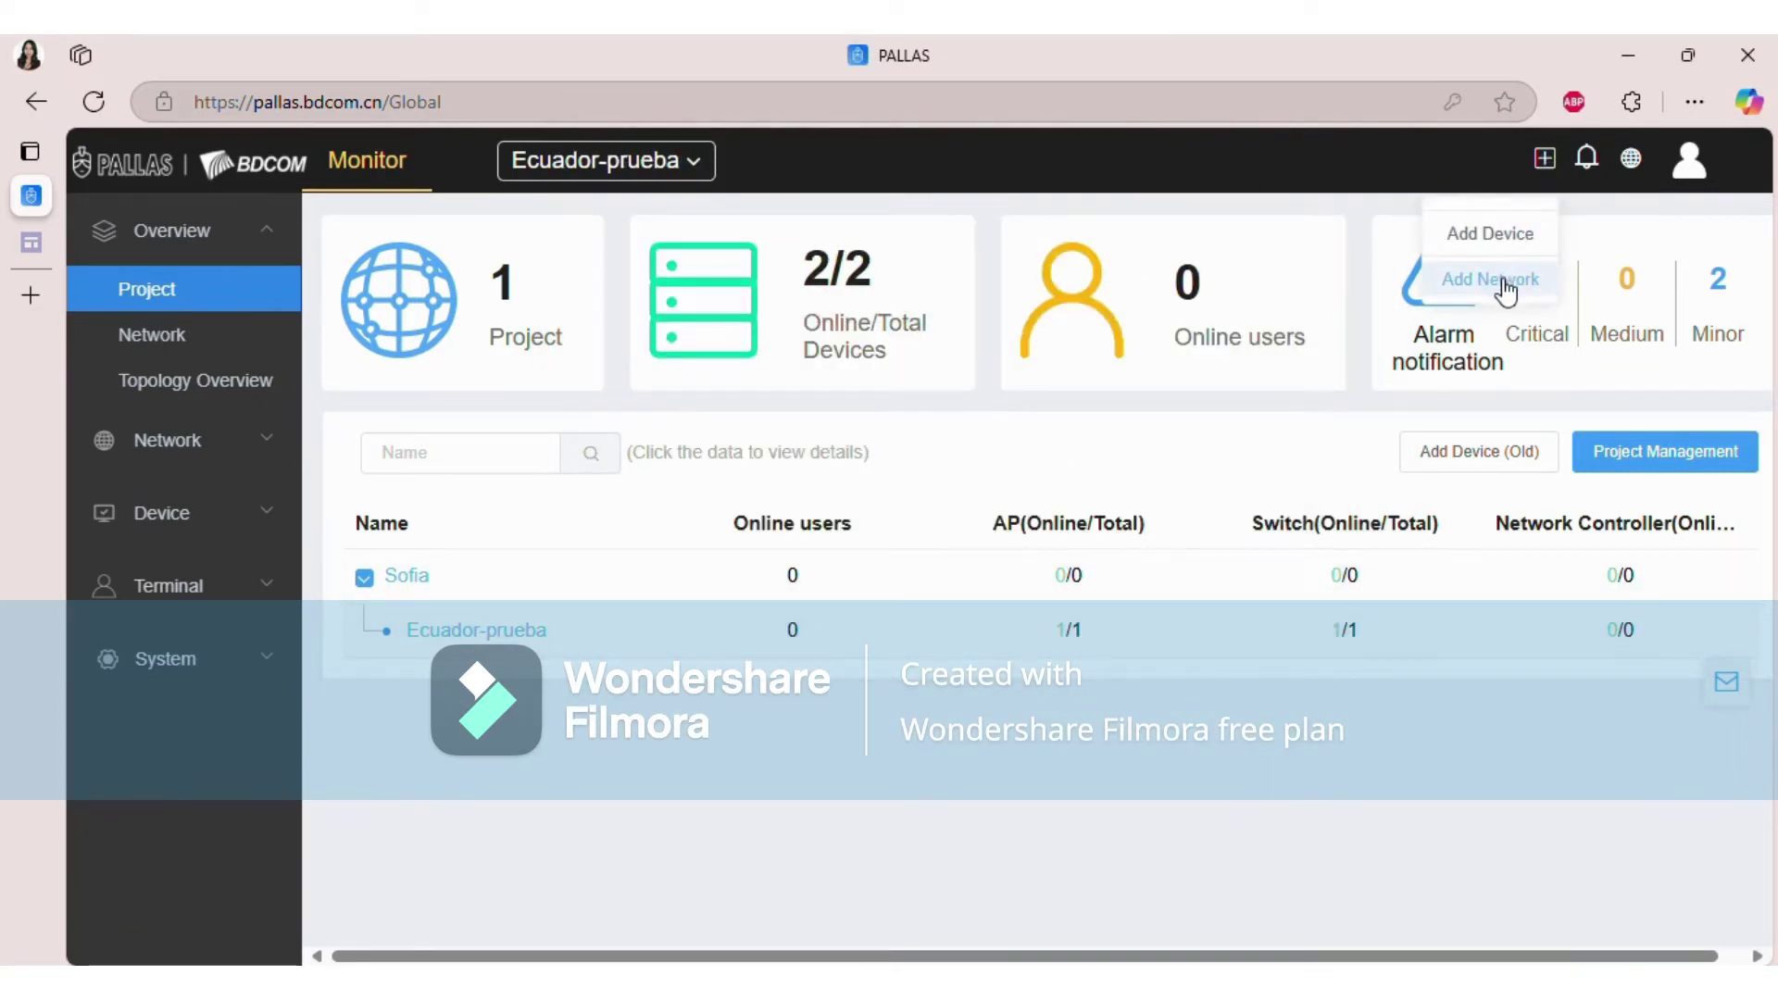
- Add project Ecuador-Bdcom with the America/Guayaquil timezone
click(1506, 294)
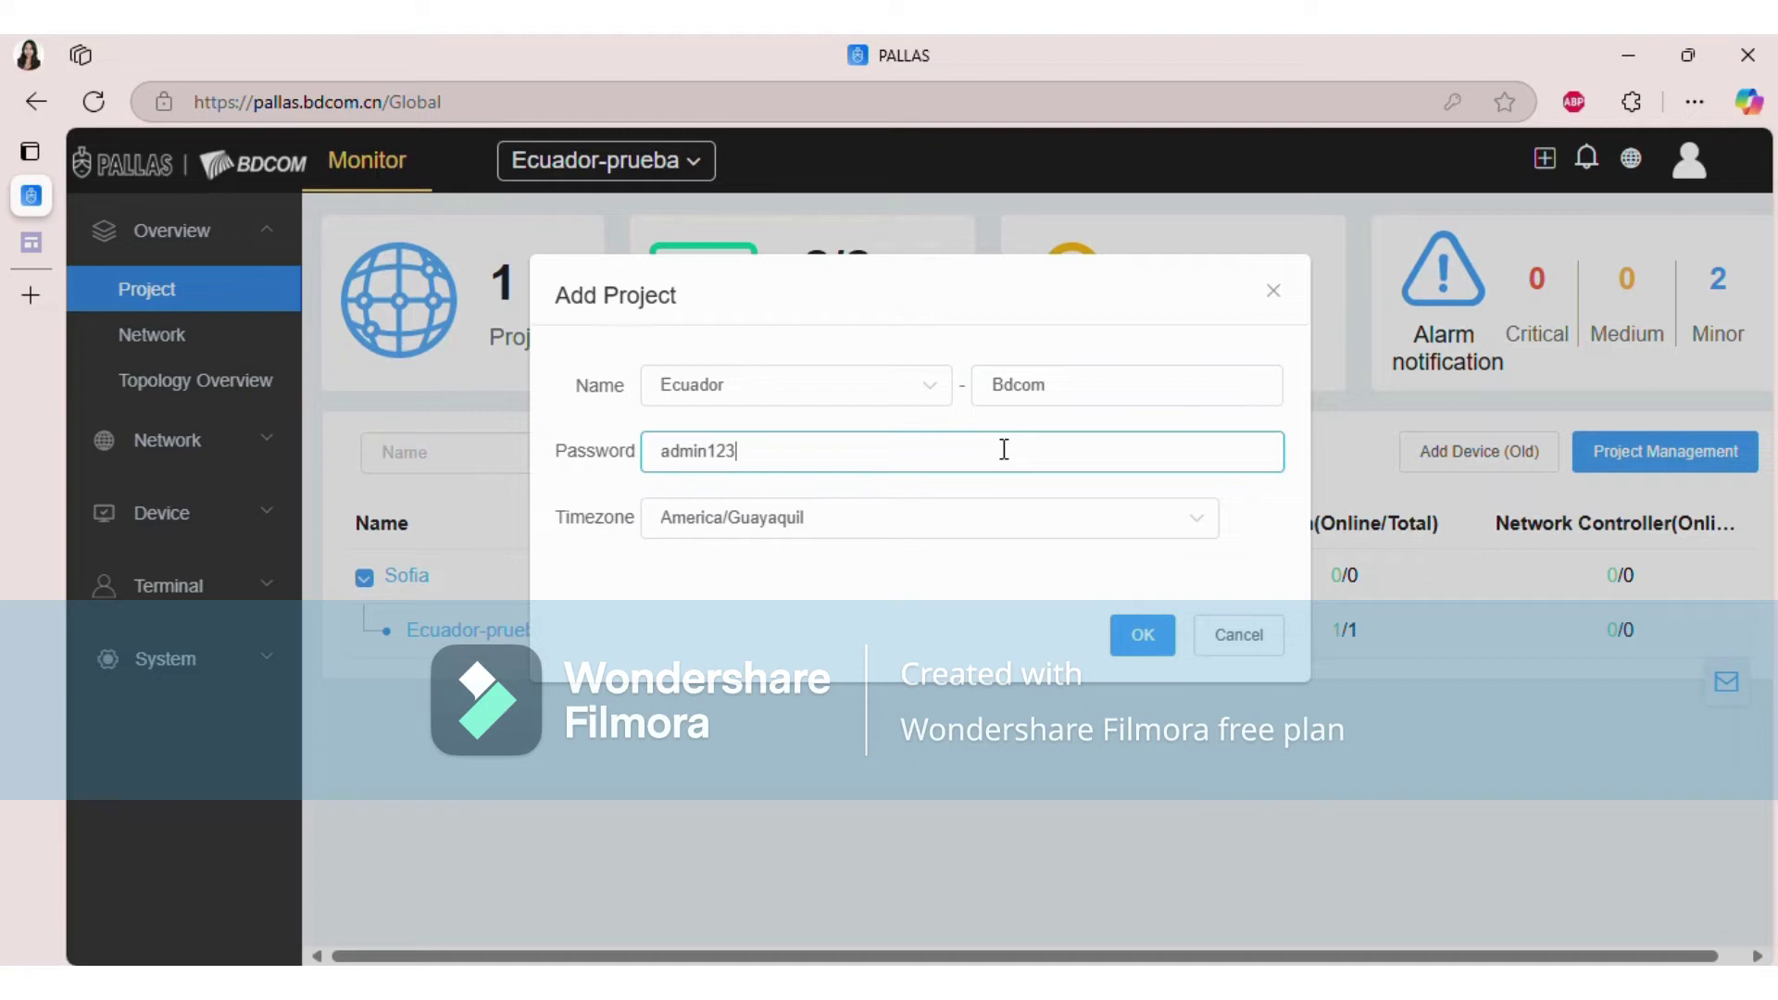
click(1178, 531)
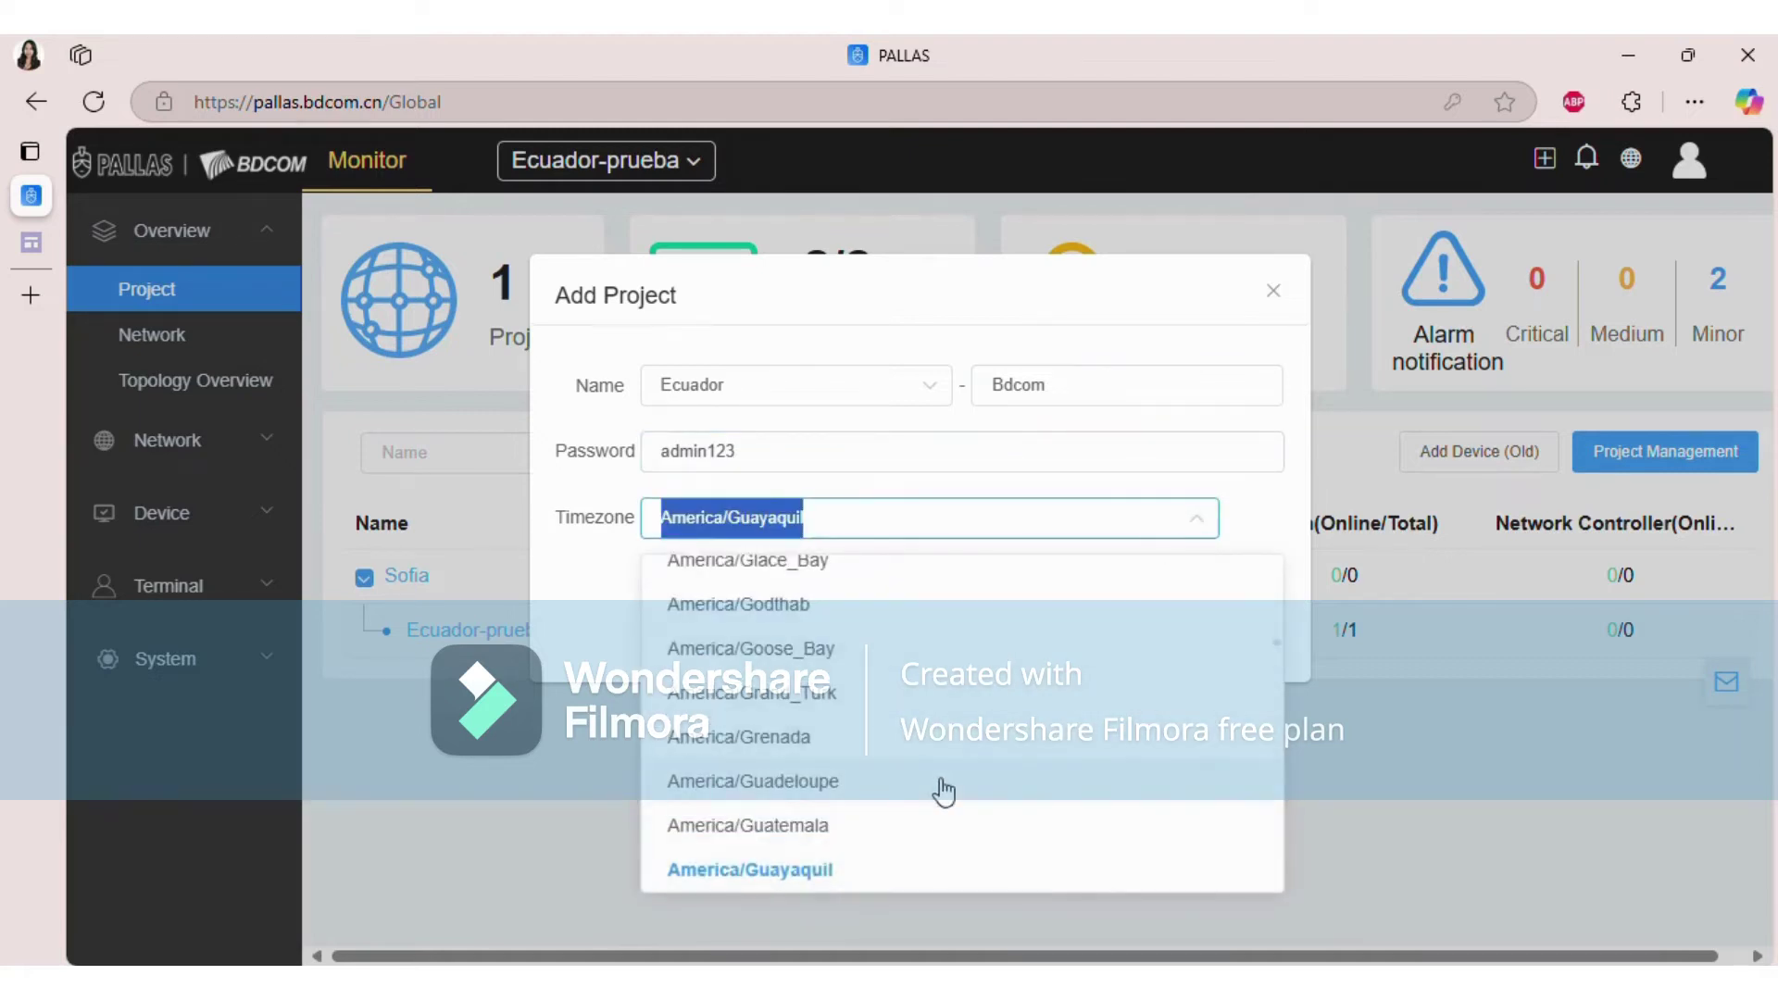
scroll(940, 793, down, 2)
click(834, 741)
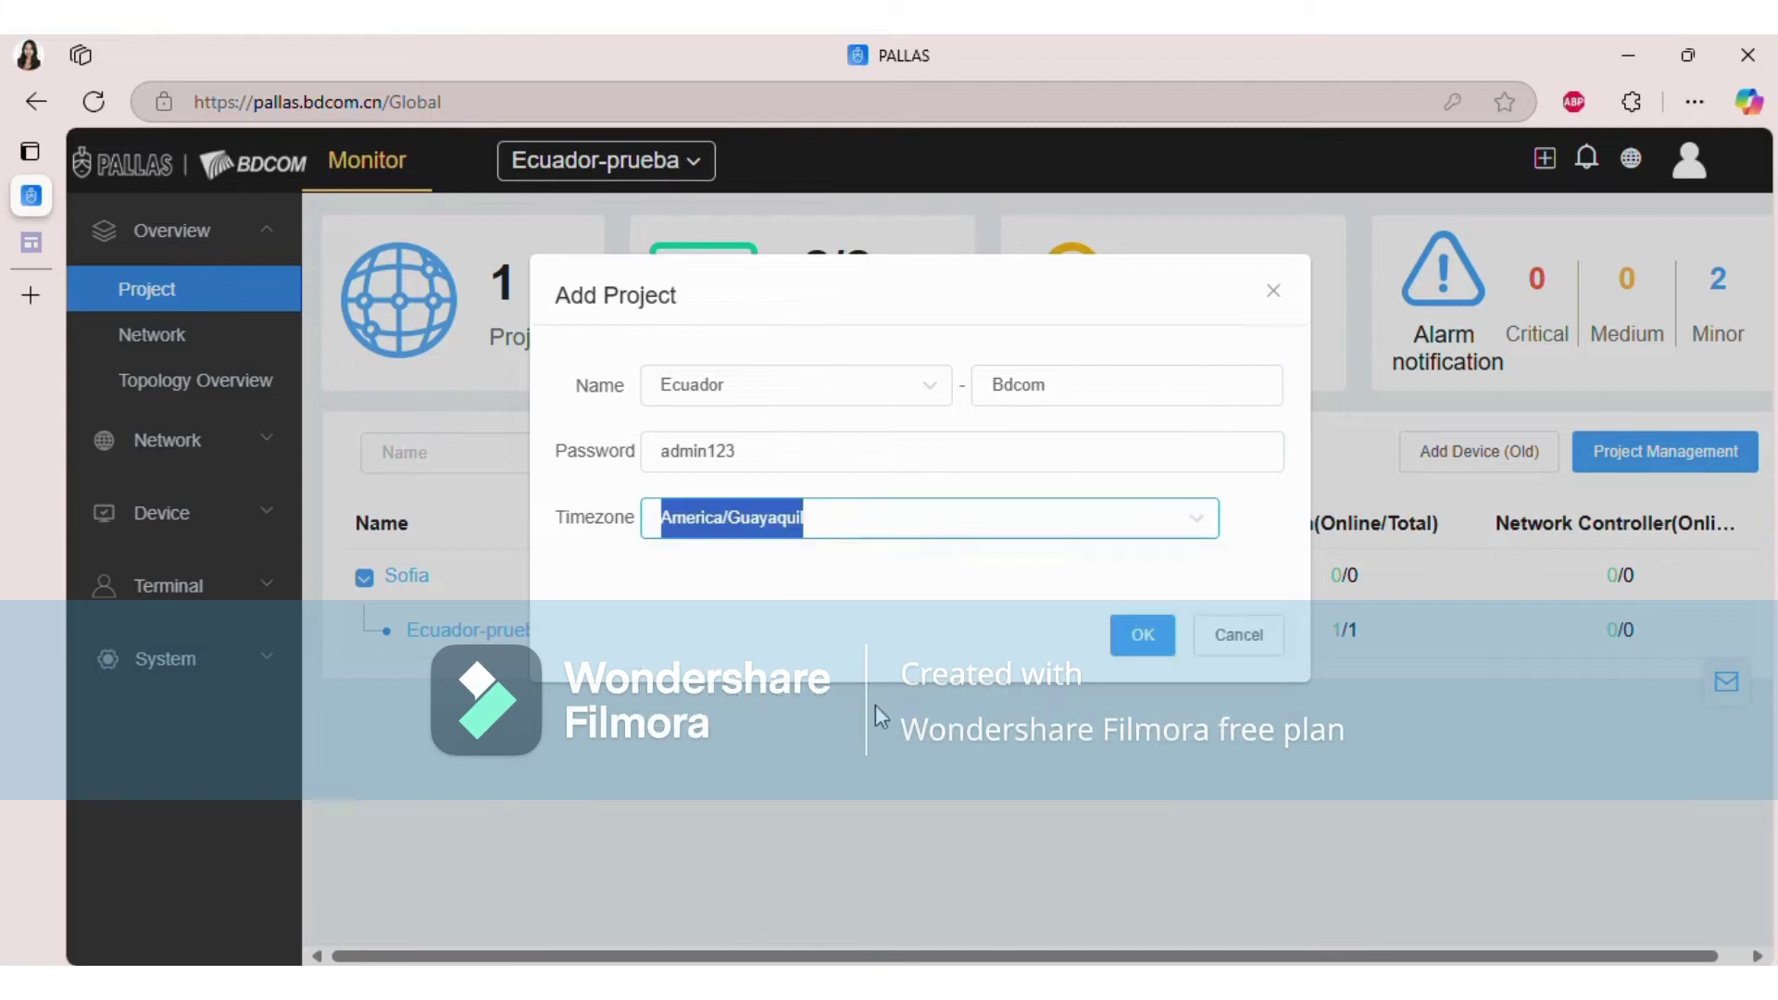
click(1143, 637)
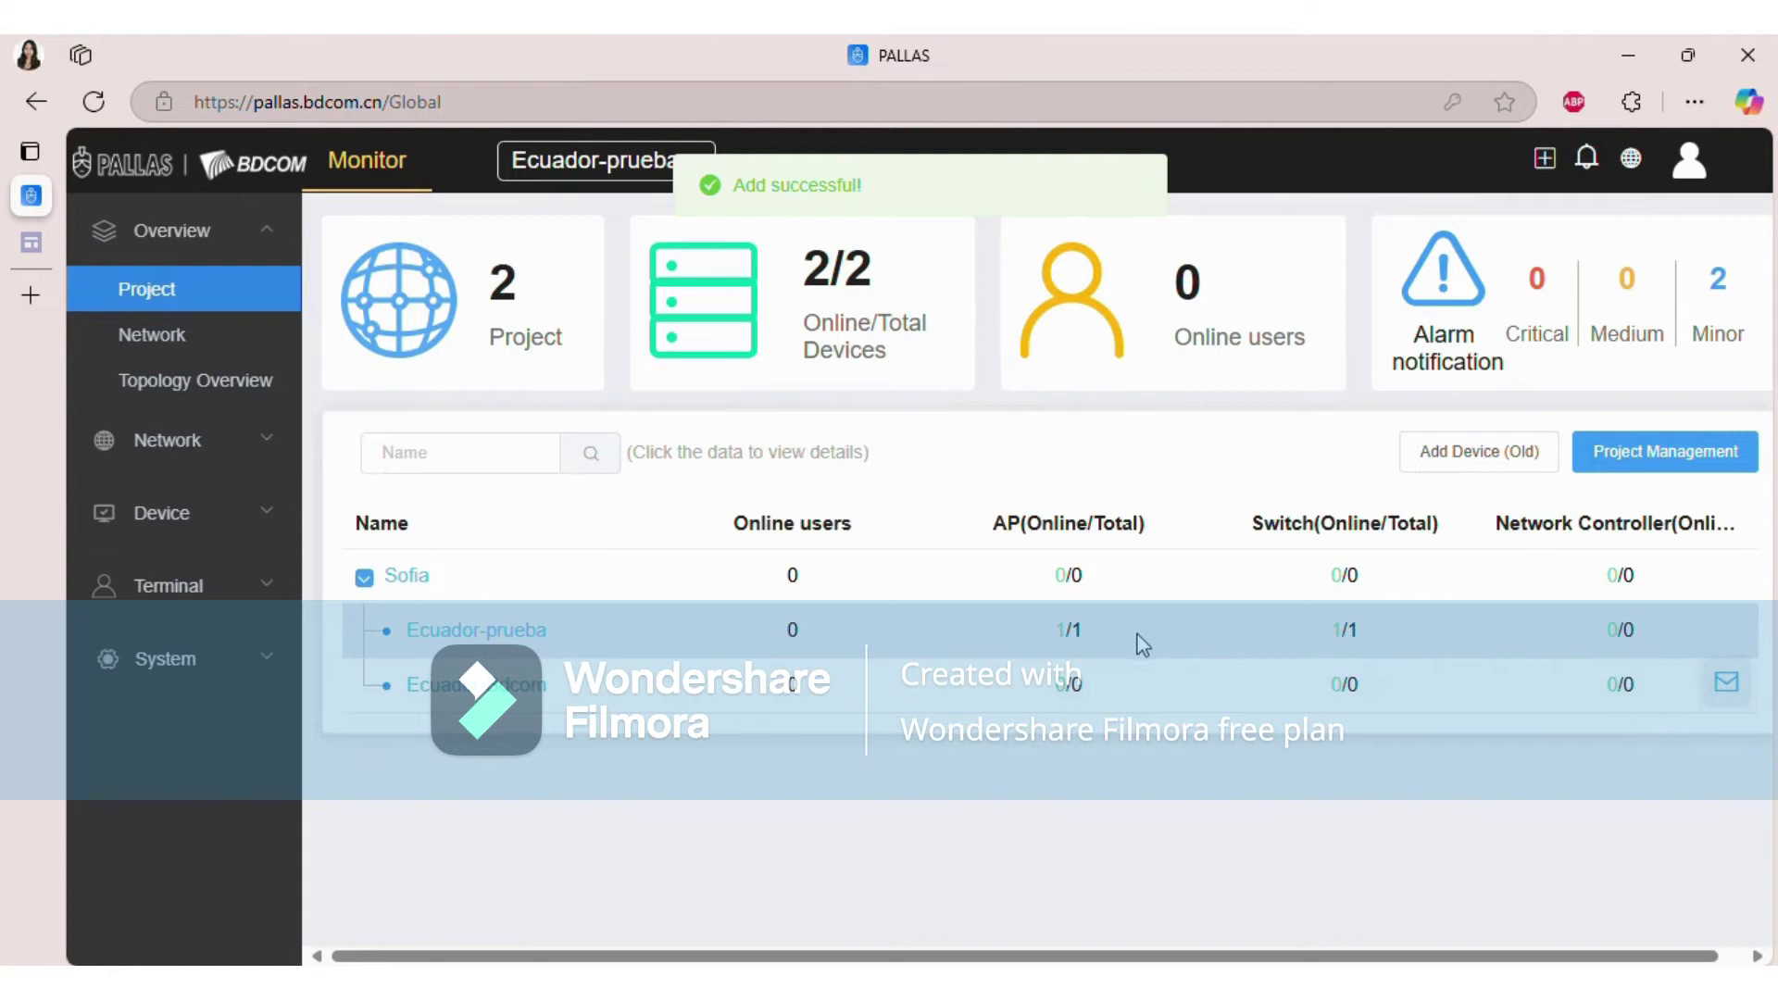
- Open Ecuador-Bdcom's wireless terminal list, switch to project Ecuador-prueba and open its network overview
click(512, 701)
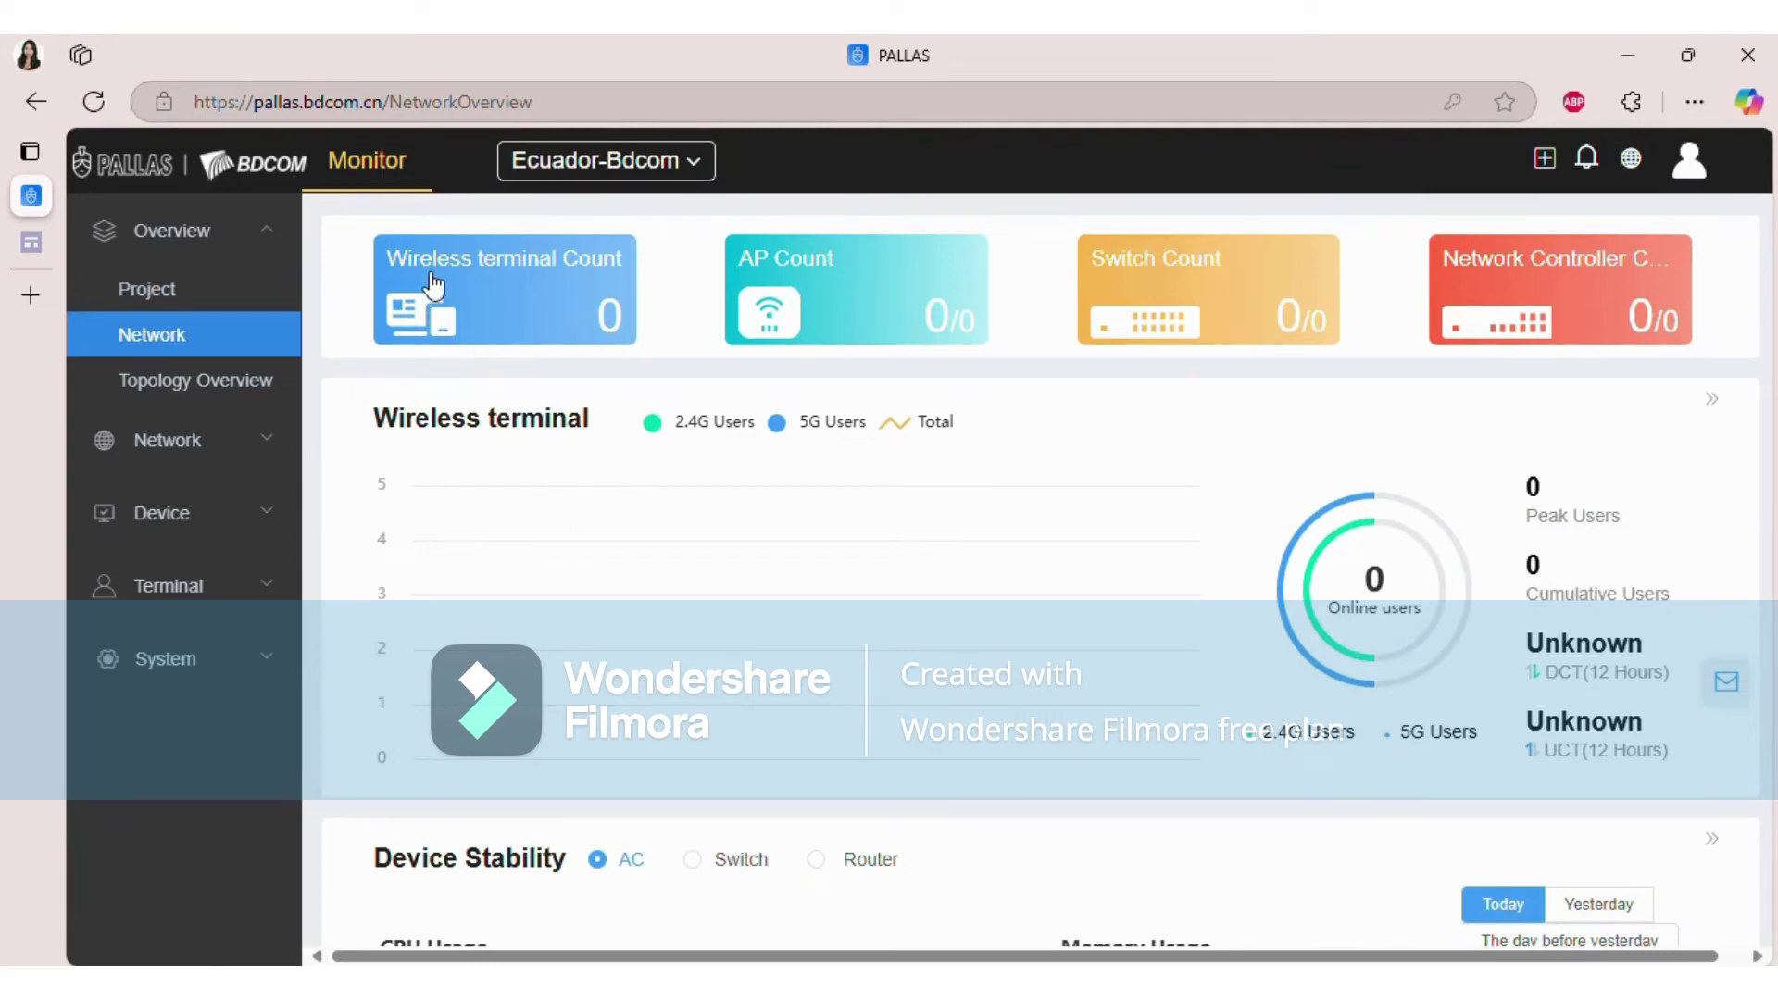
click(573, 301)
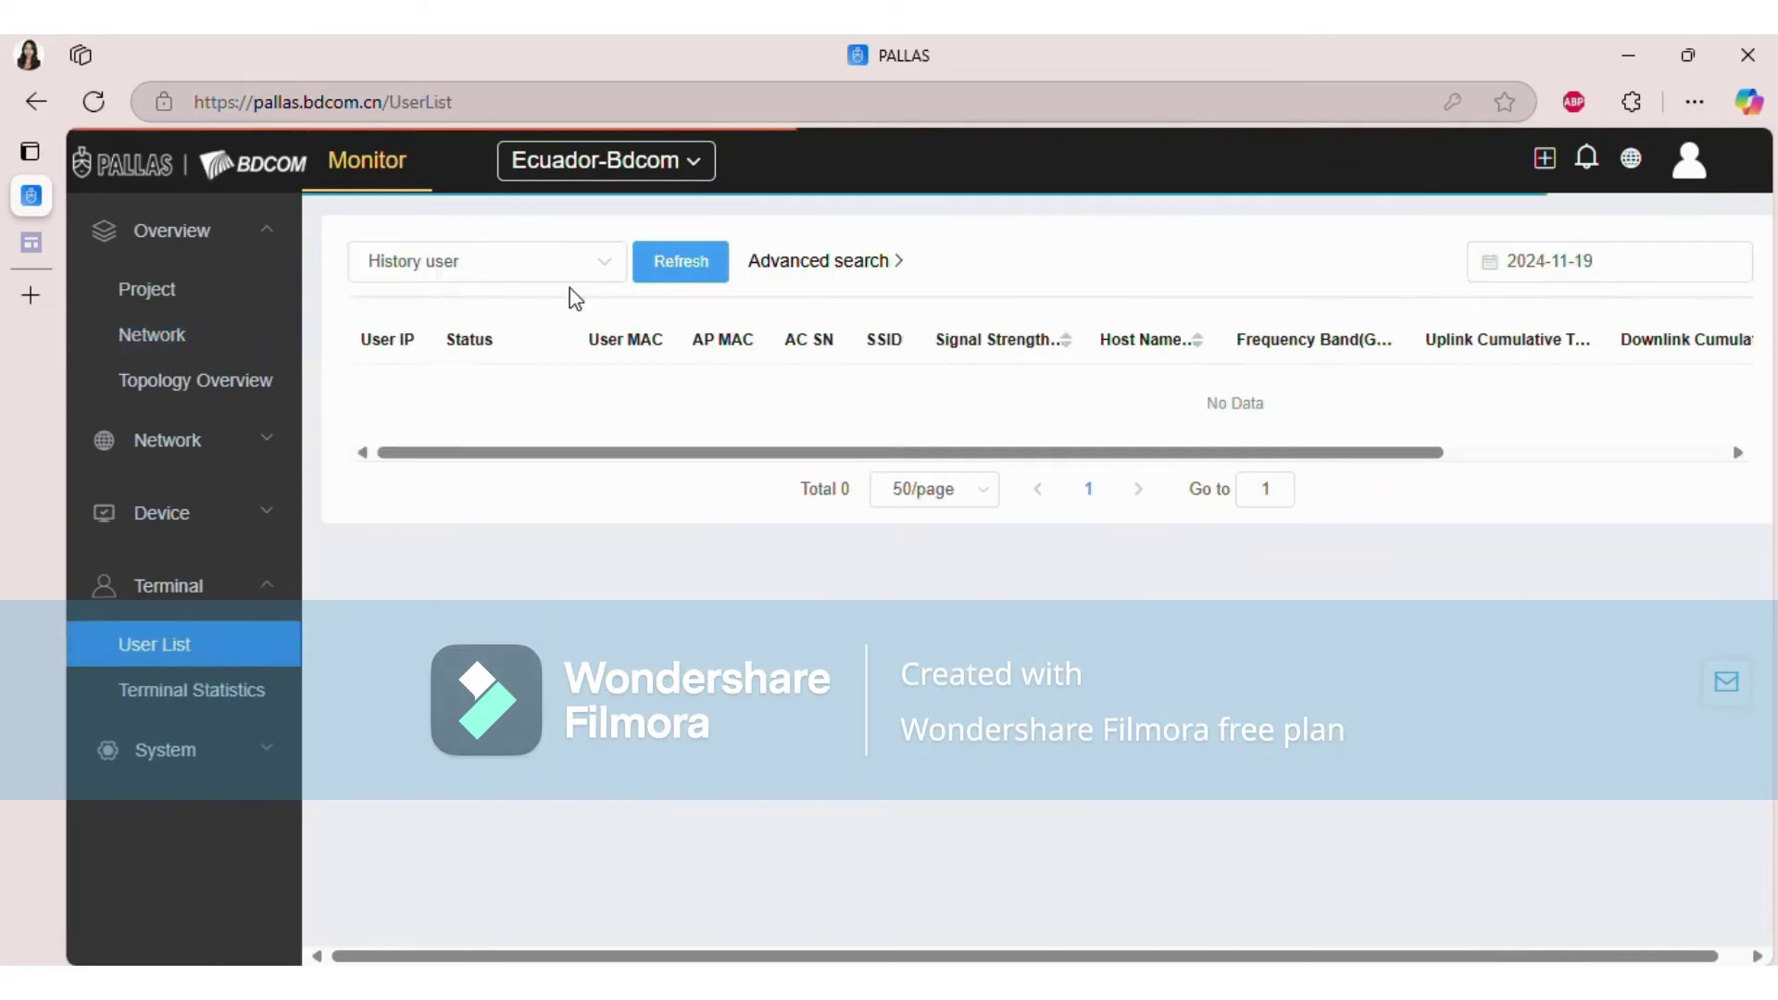
click(690, 165)
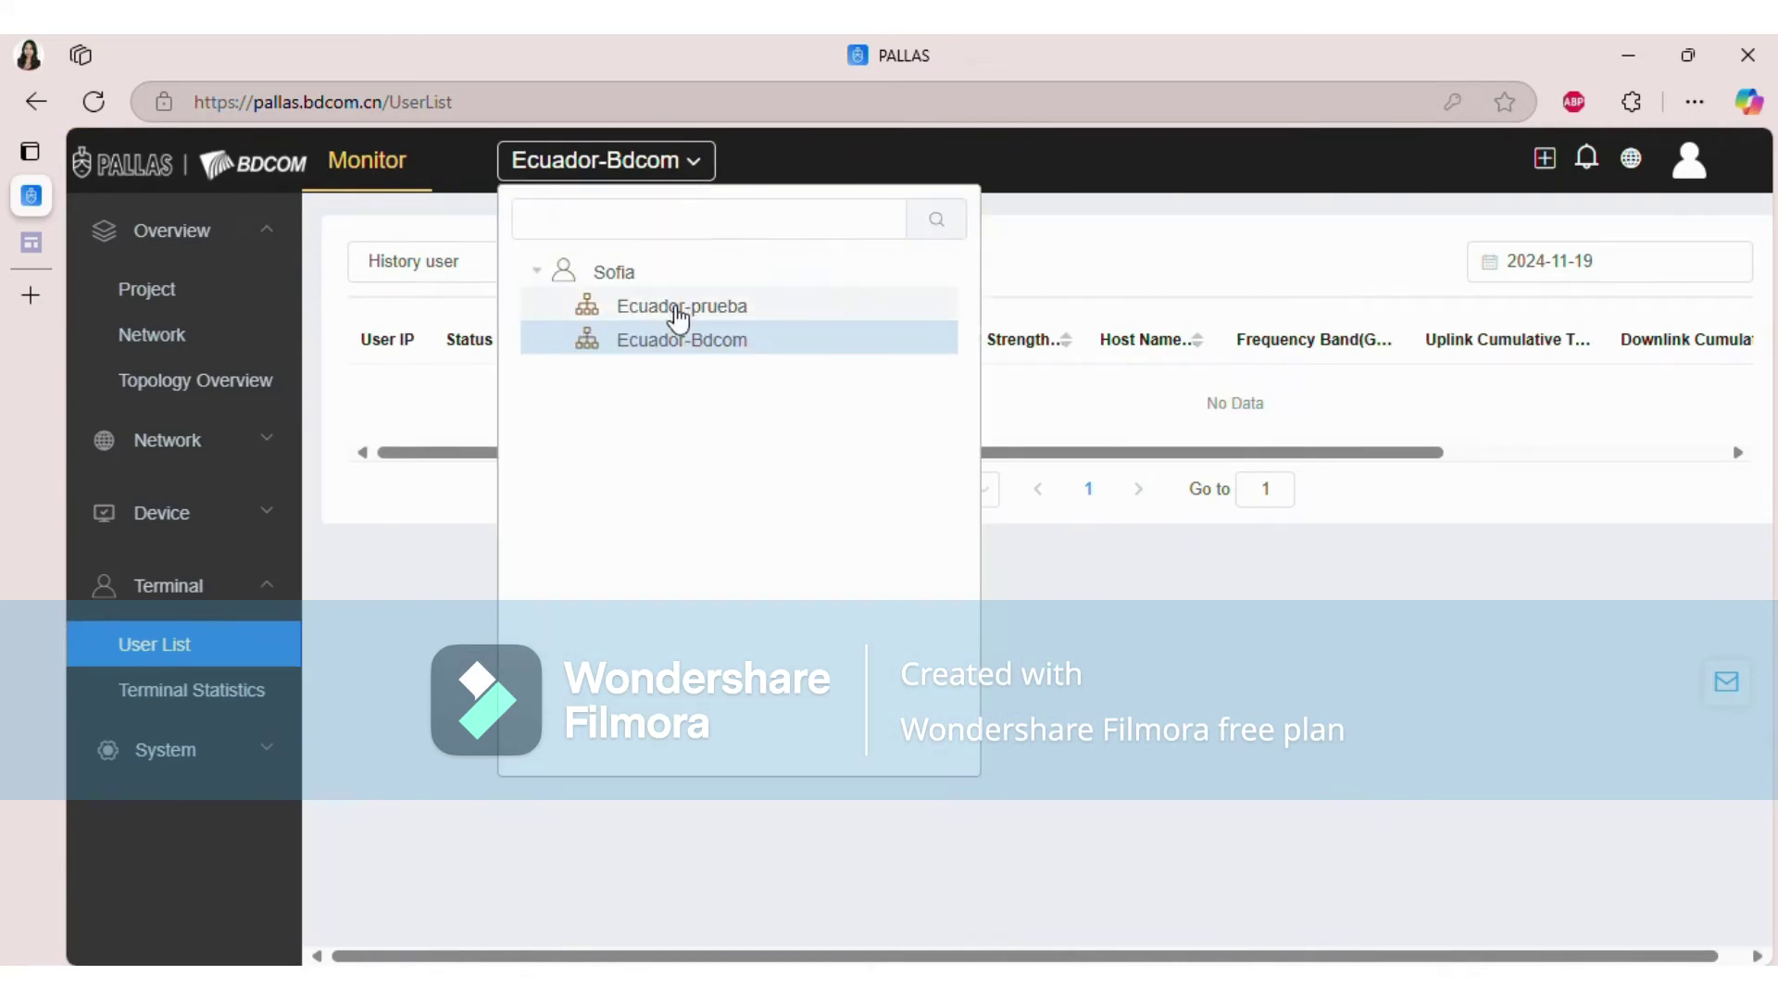
click(679, 309)
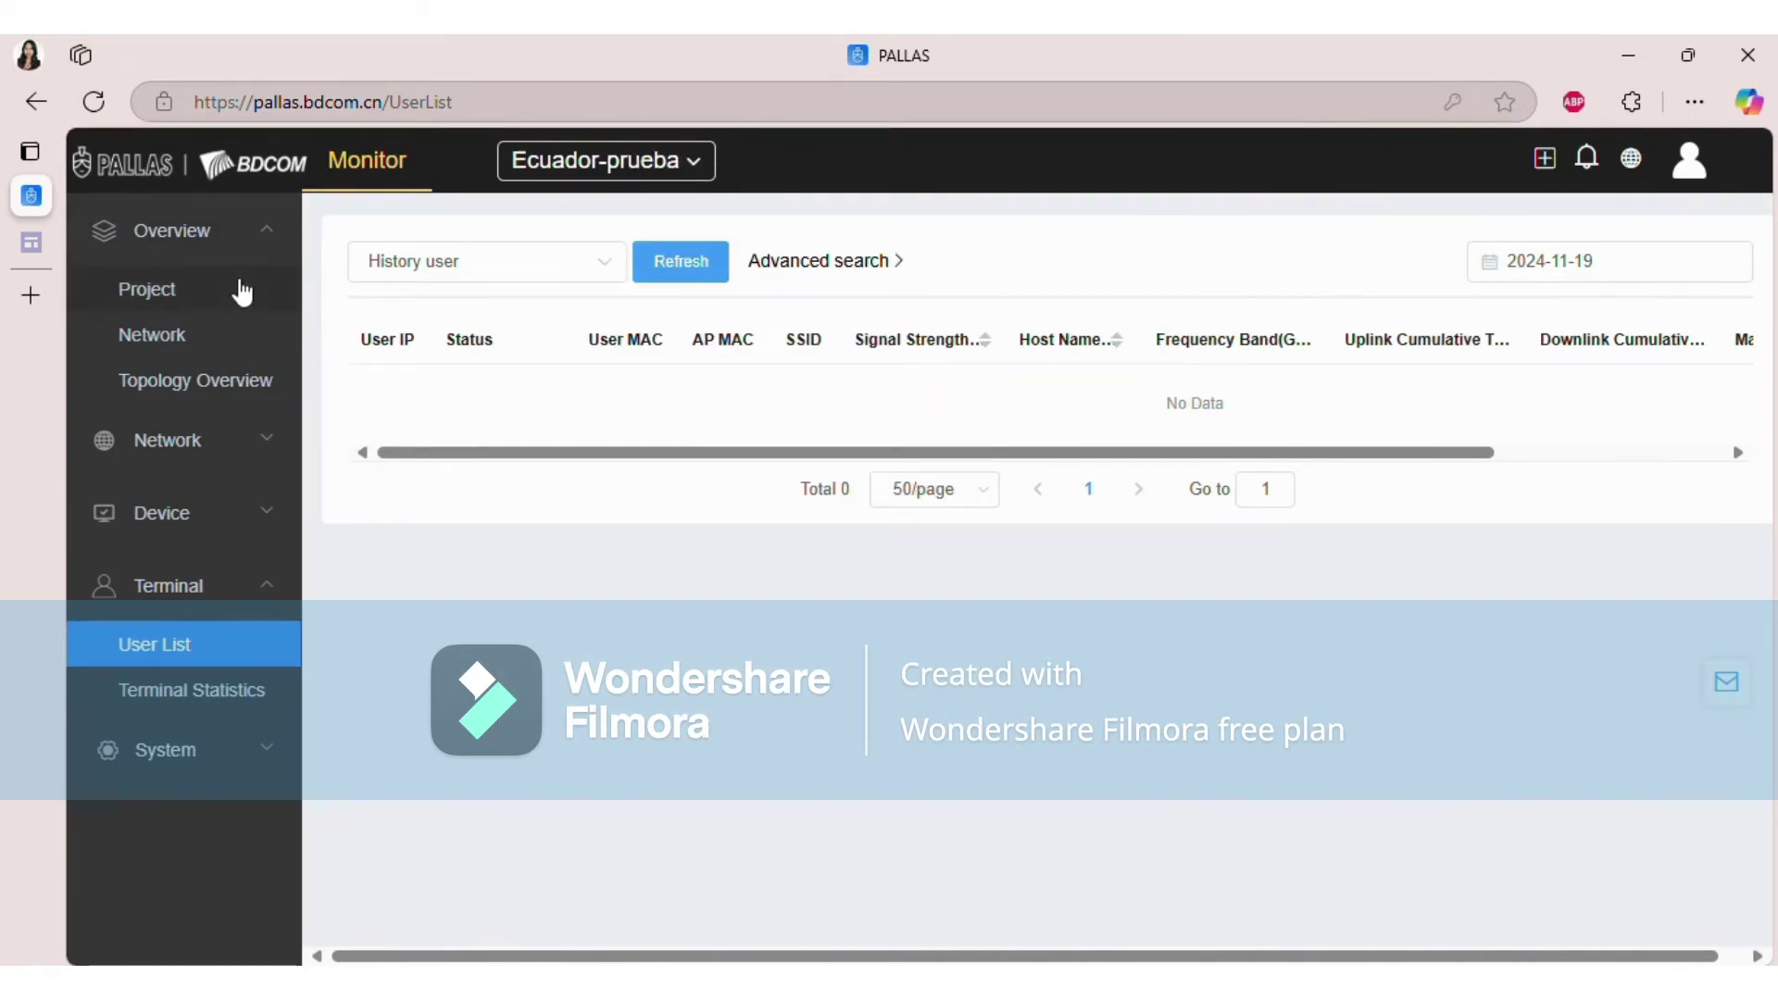
click(243, 293)
click(256, 341)
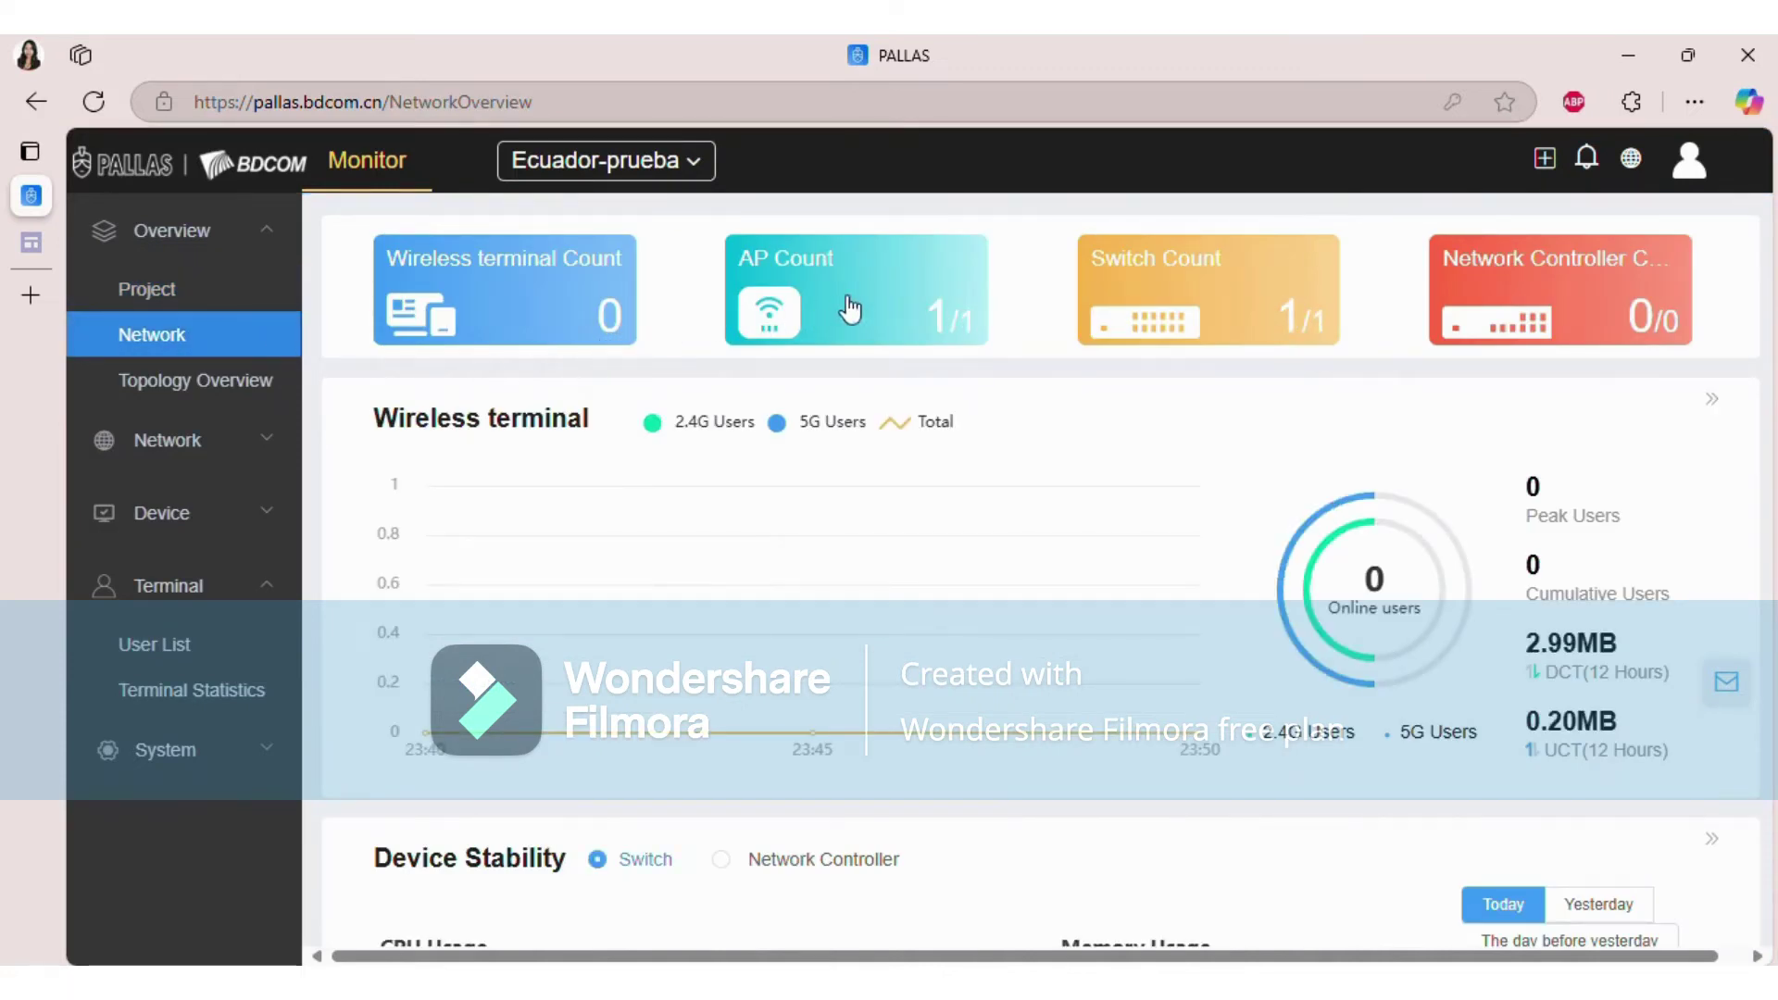
- View the Ecuador-prueba AP and switch lists, returning to the network overview after each
click(879, 301)
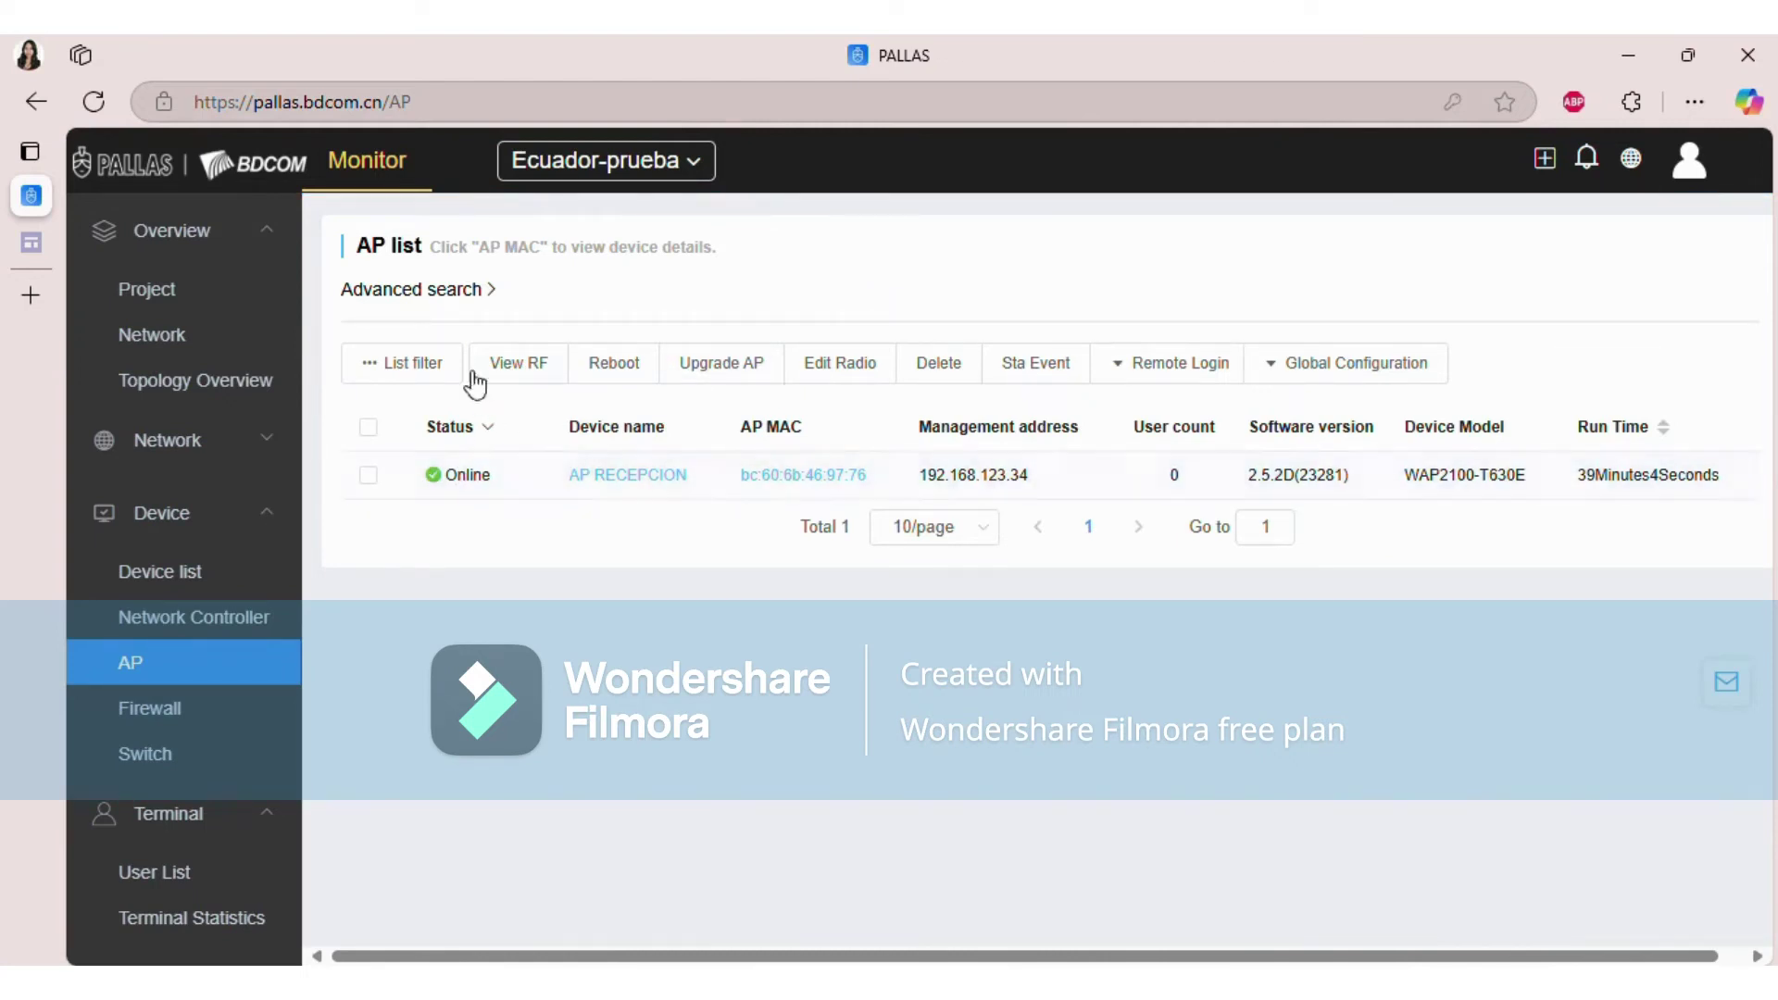
click(607, 163)
click(629, 319)
click(242, 345)
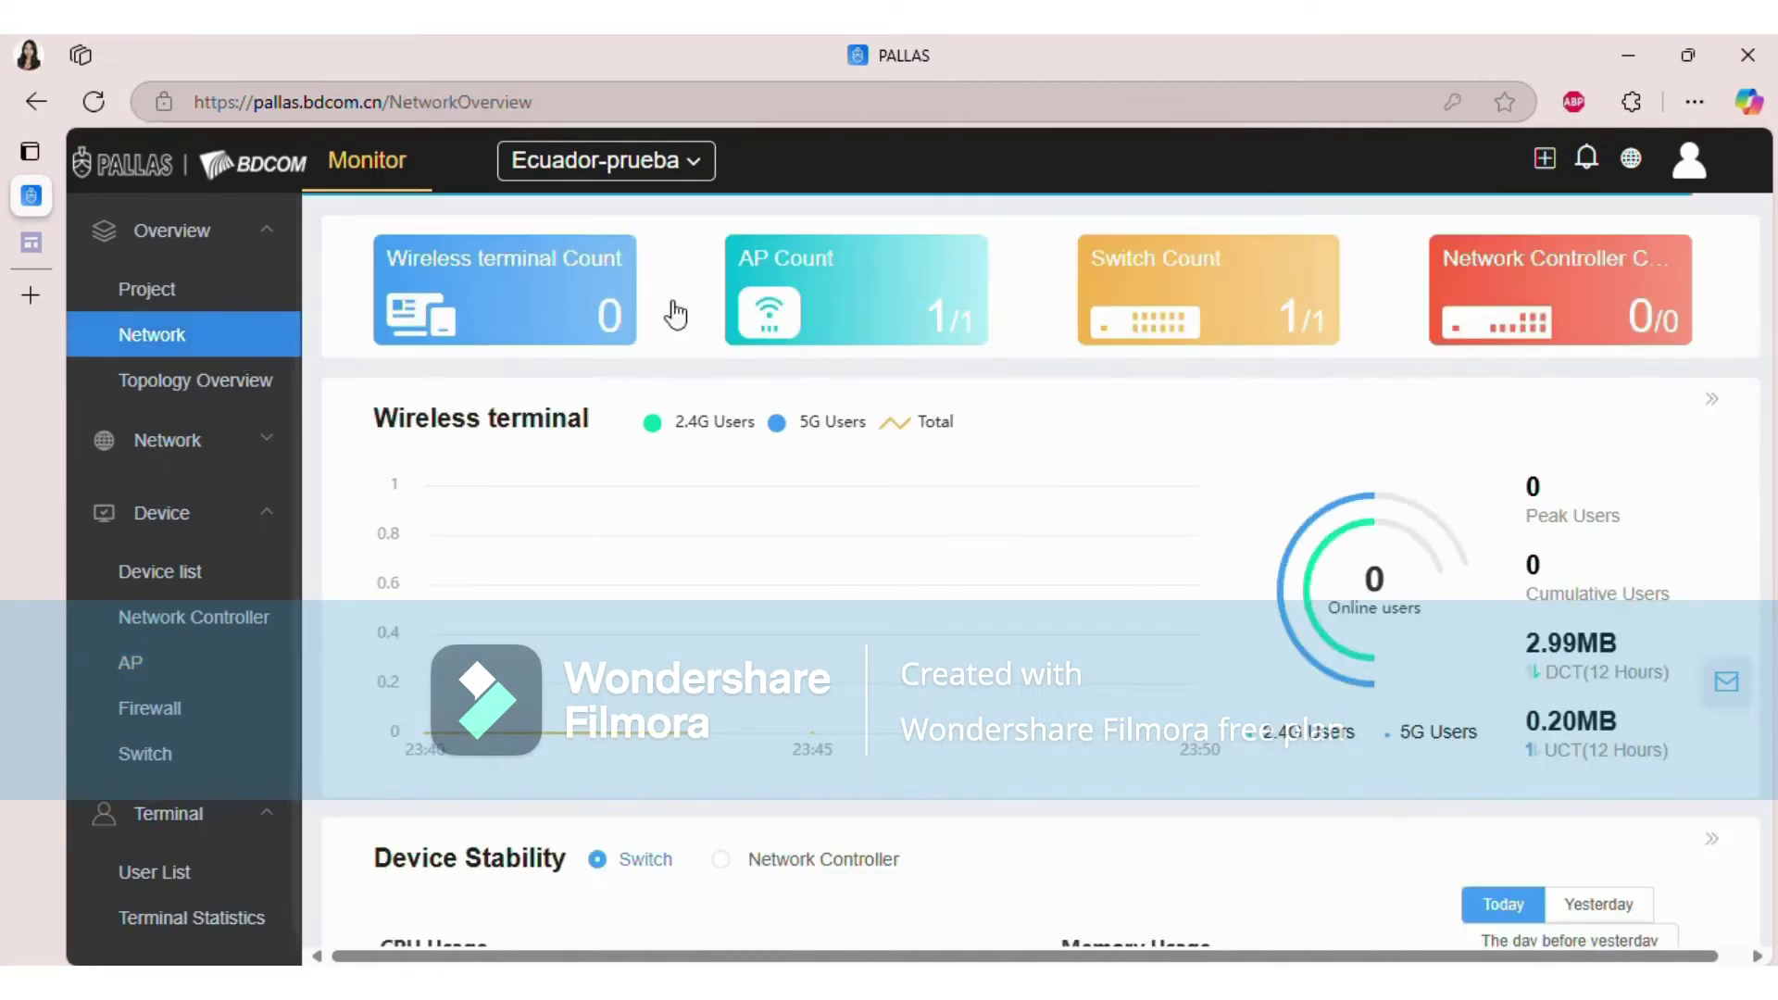
click(1180, 268)
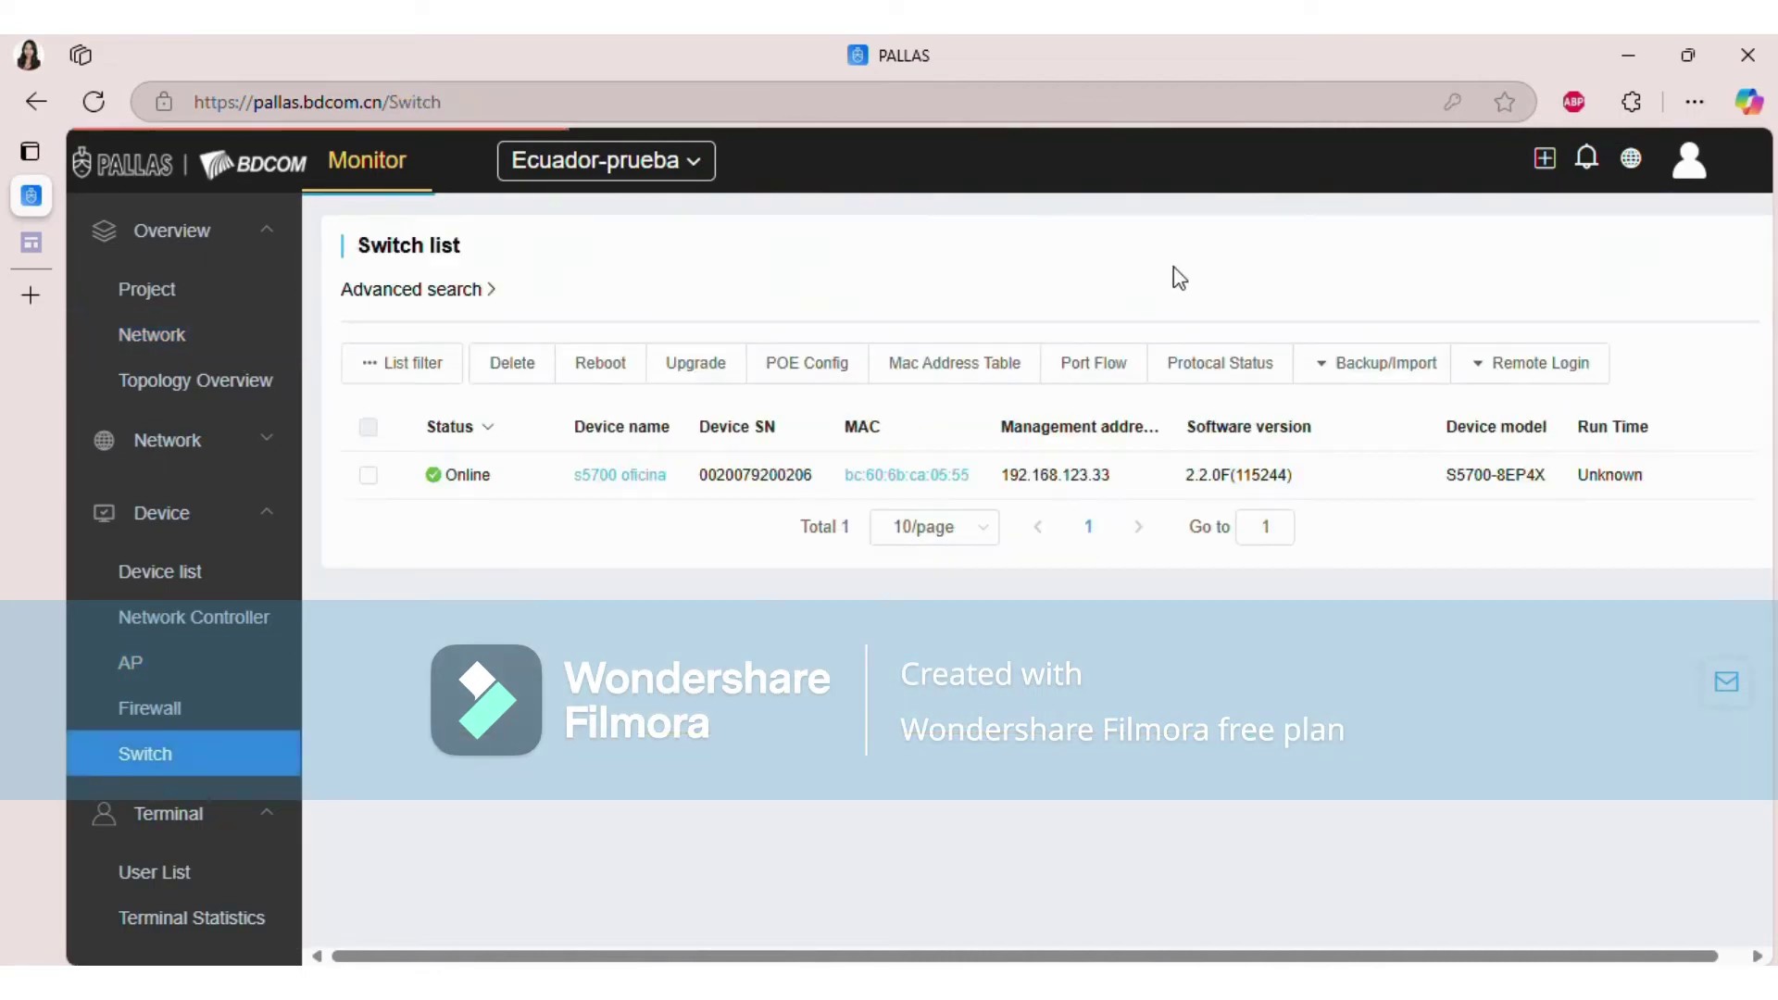
click(242, 355)
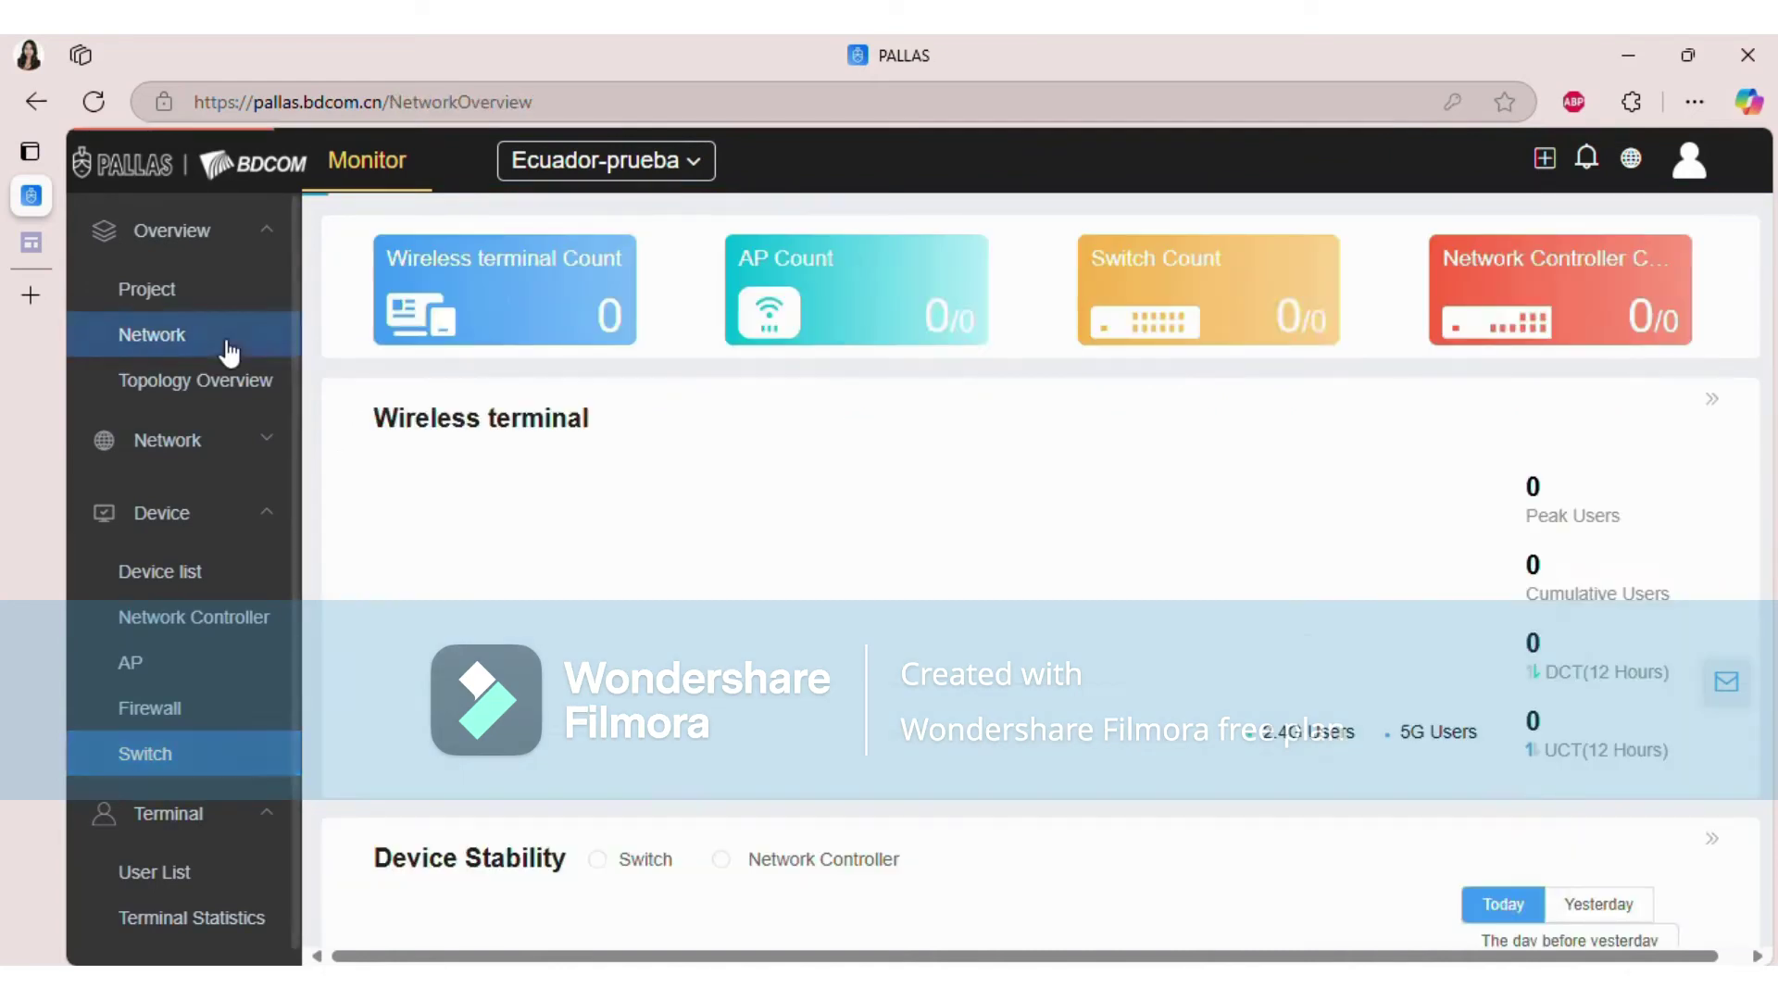
- View the network controller list, then scroll the network overview down to the CPU and memory charts
click(1589, 299)
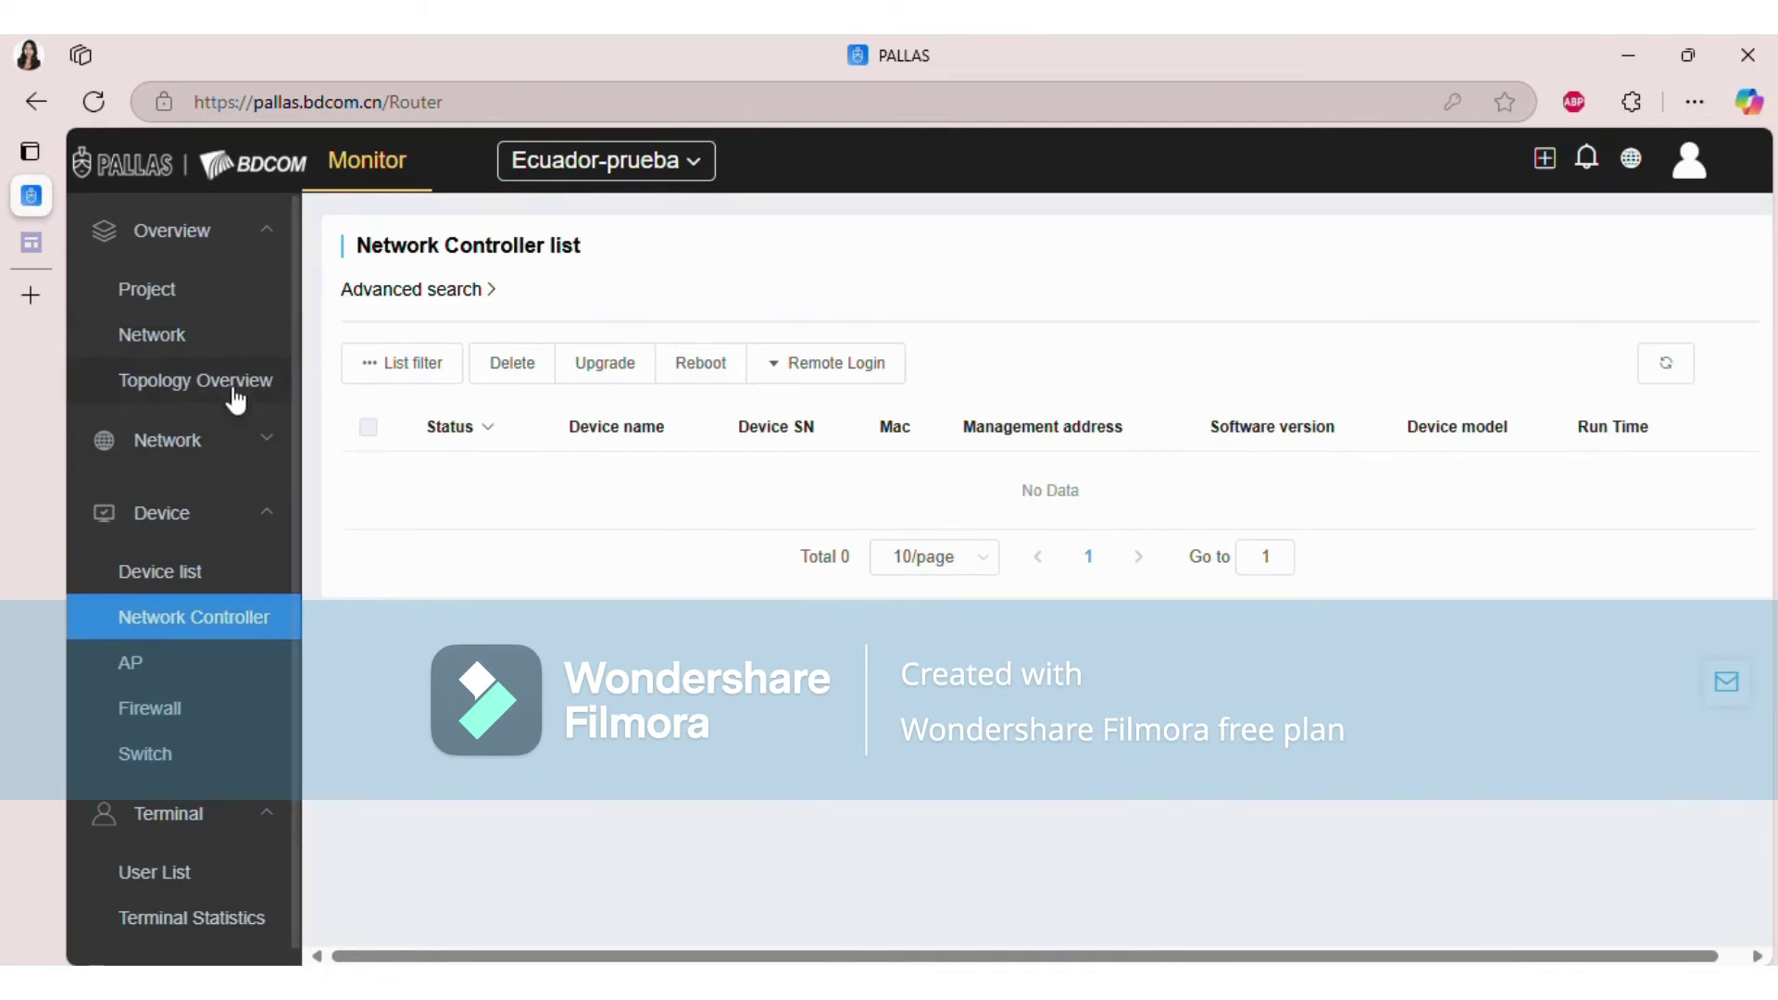
click(247, 341)
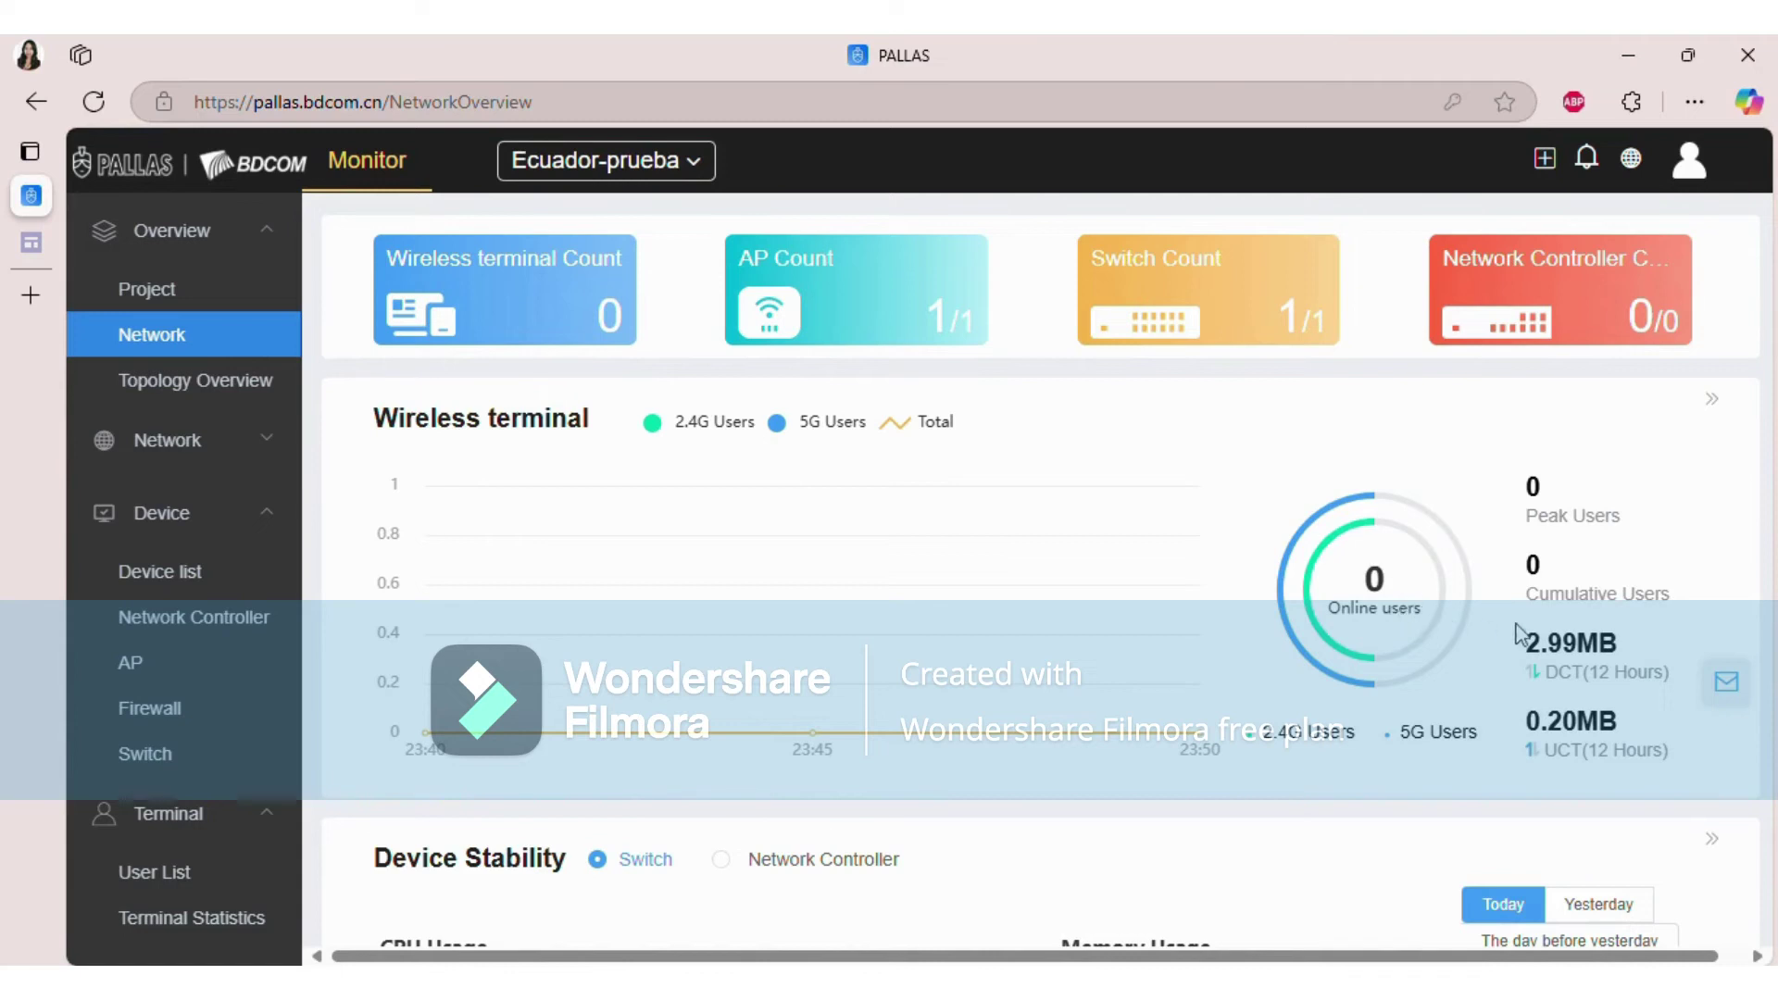
scroll(1595, 672, down, 3)
scroll(1601, 681, down, 3)
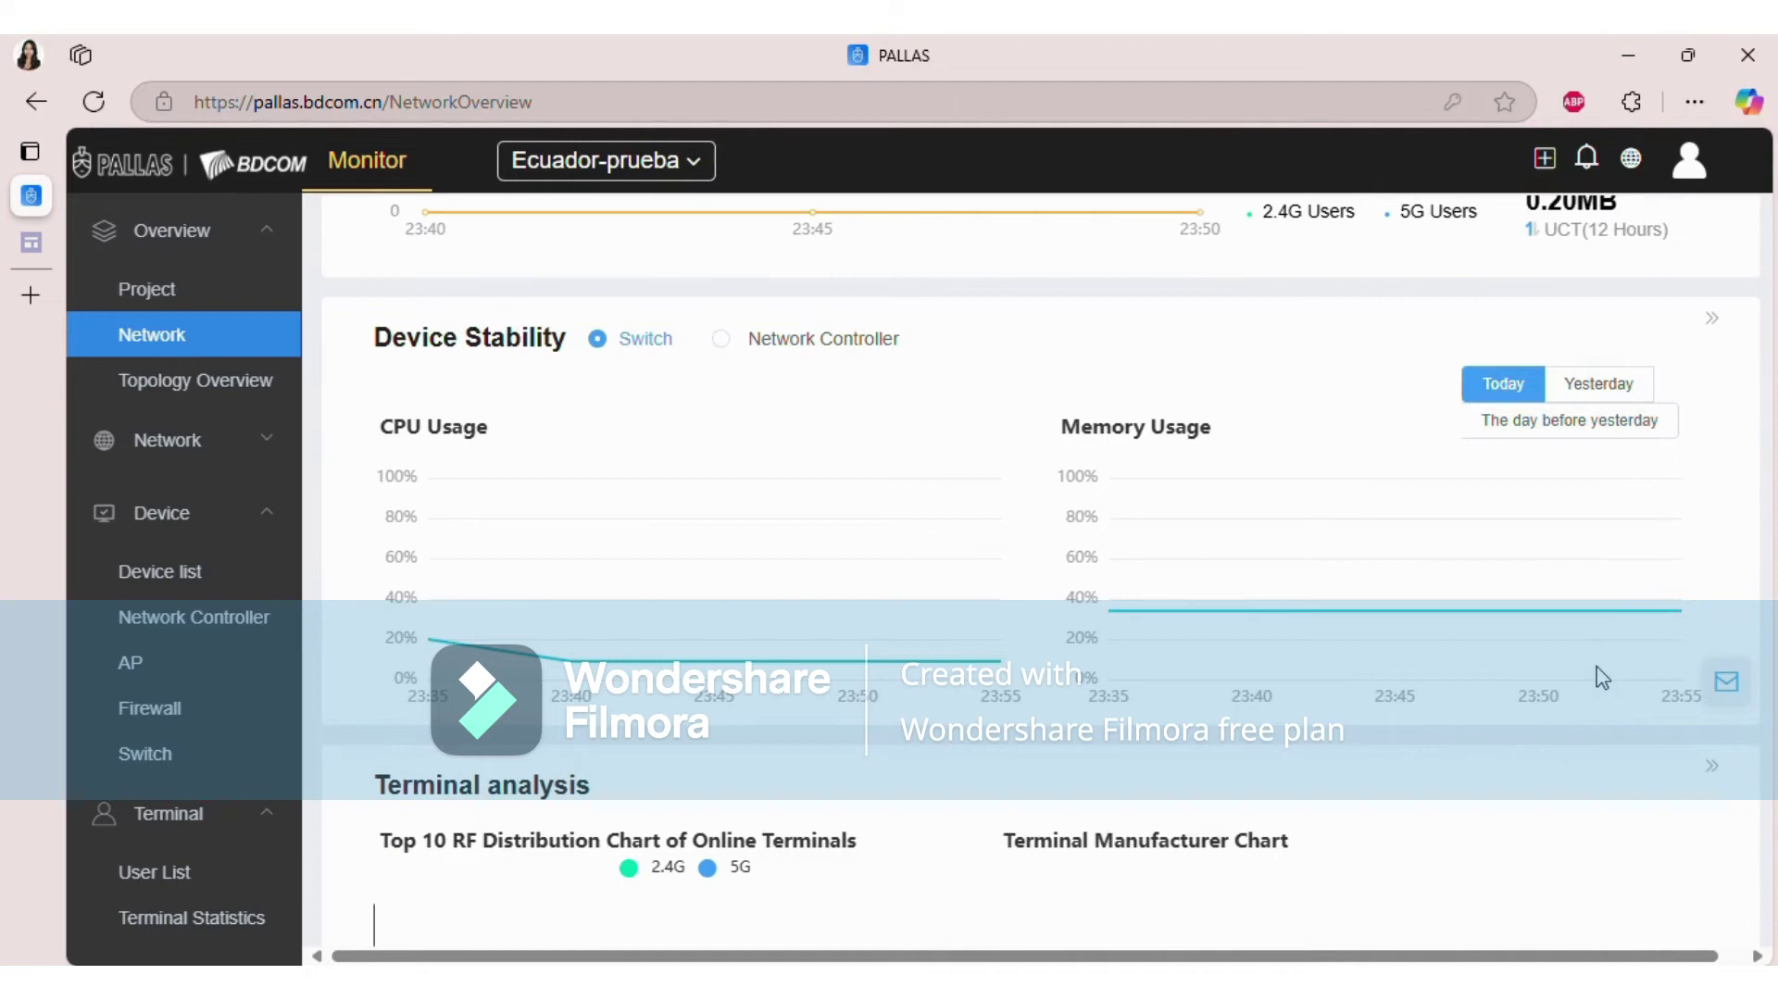
scroll(1602, 679, down, 5)
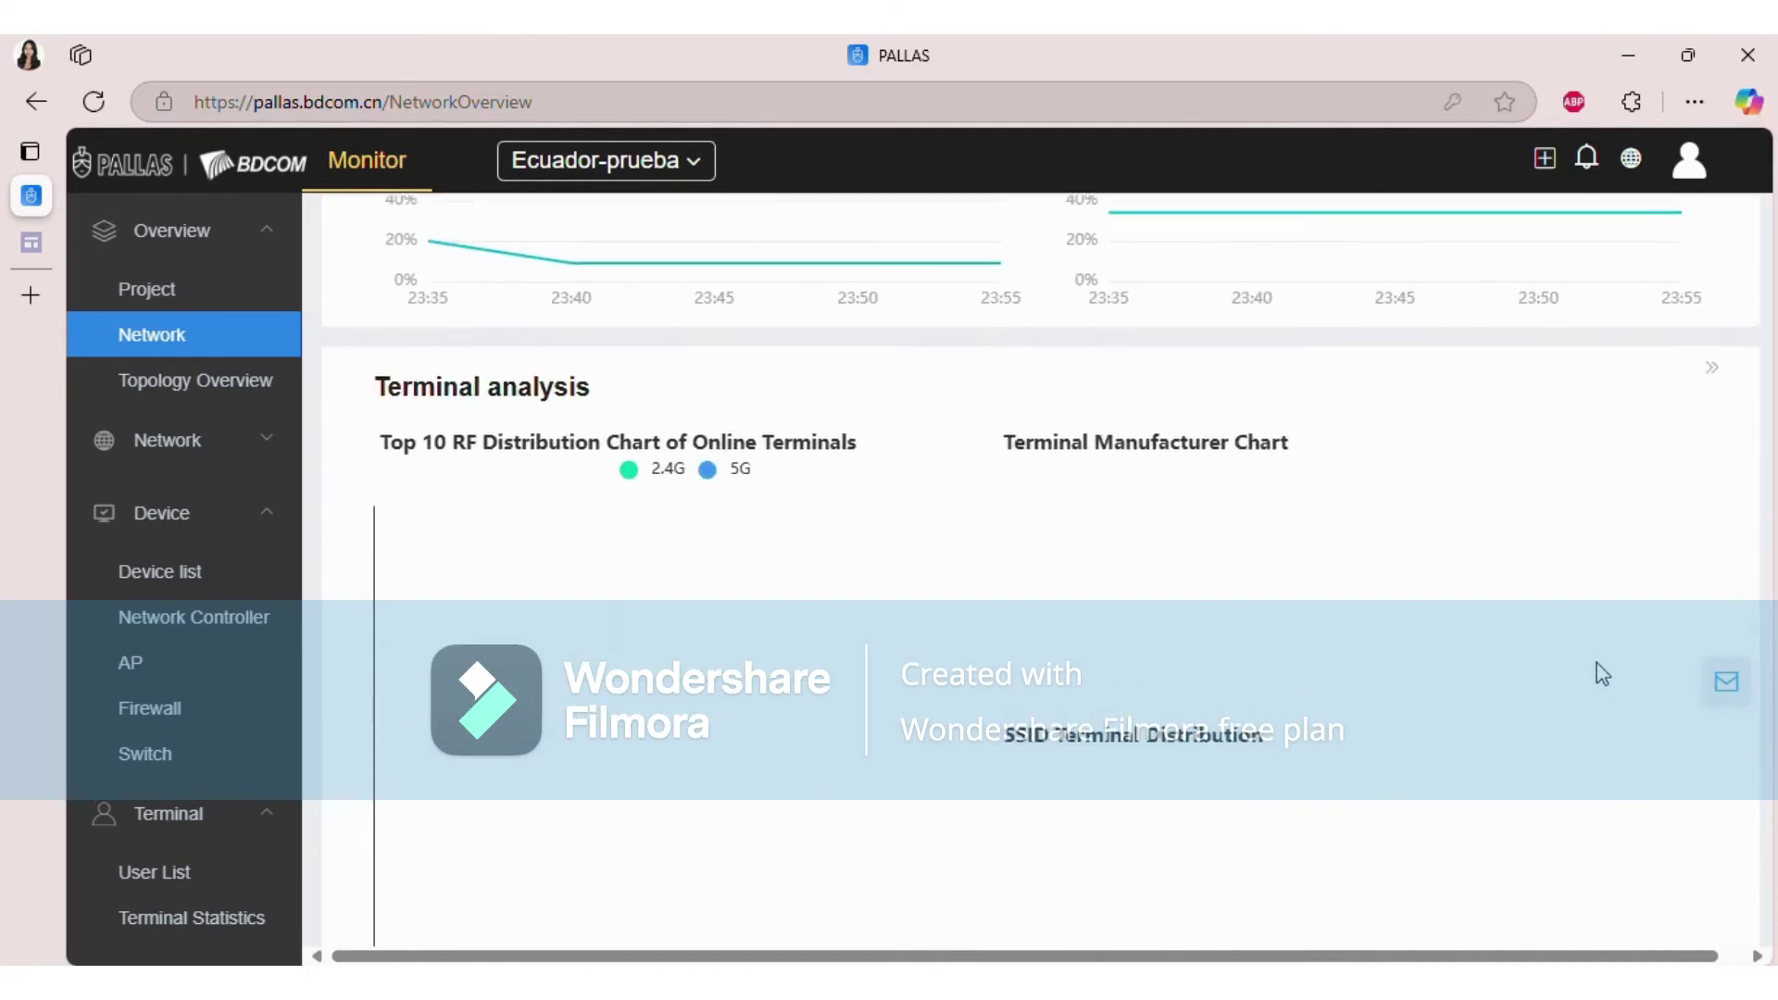
scroll(1603, 673, down, 1)
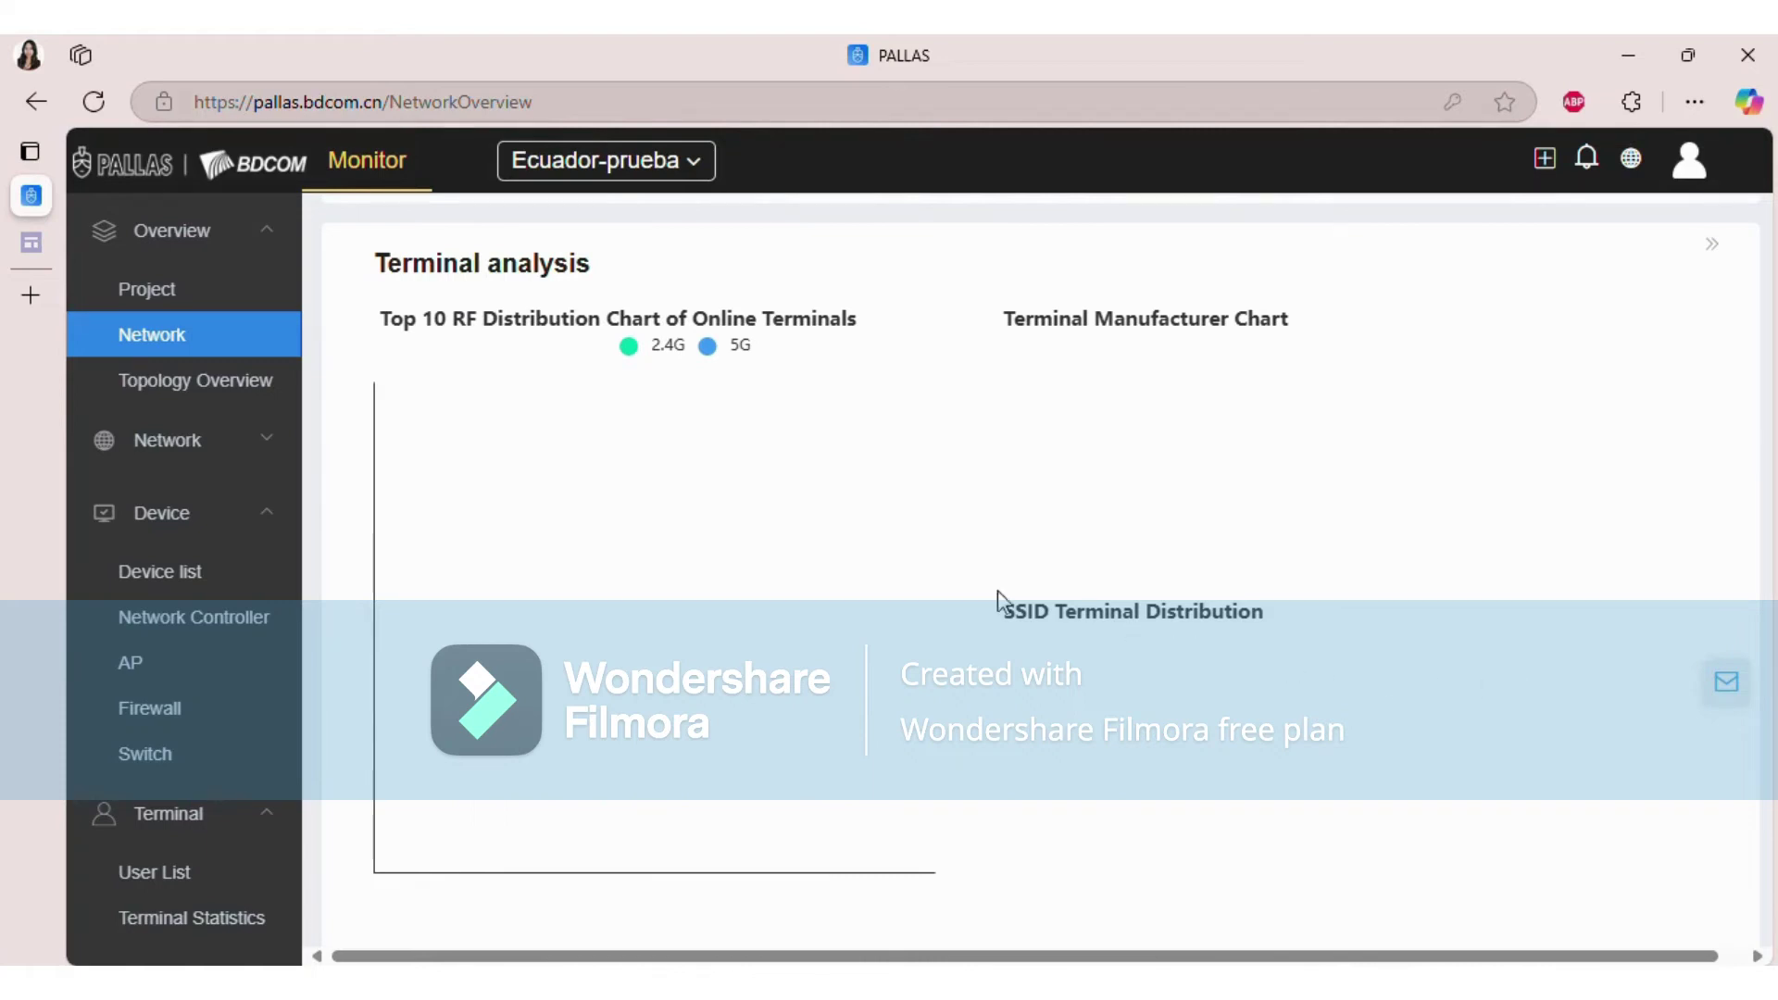
- In Topology Overview, expand the AP group and inspect AP RECEPCION's device and connection details
click(270, 382)
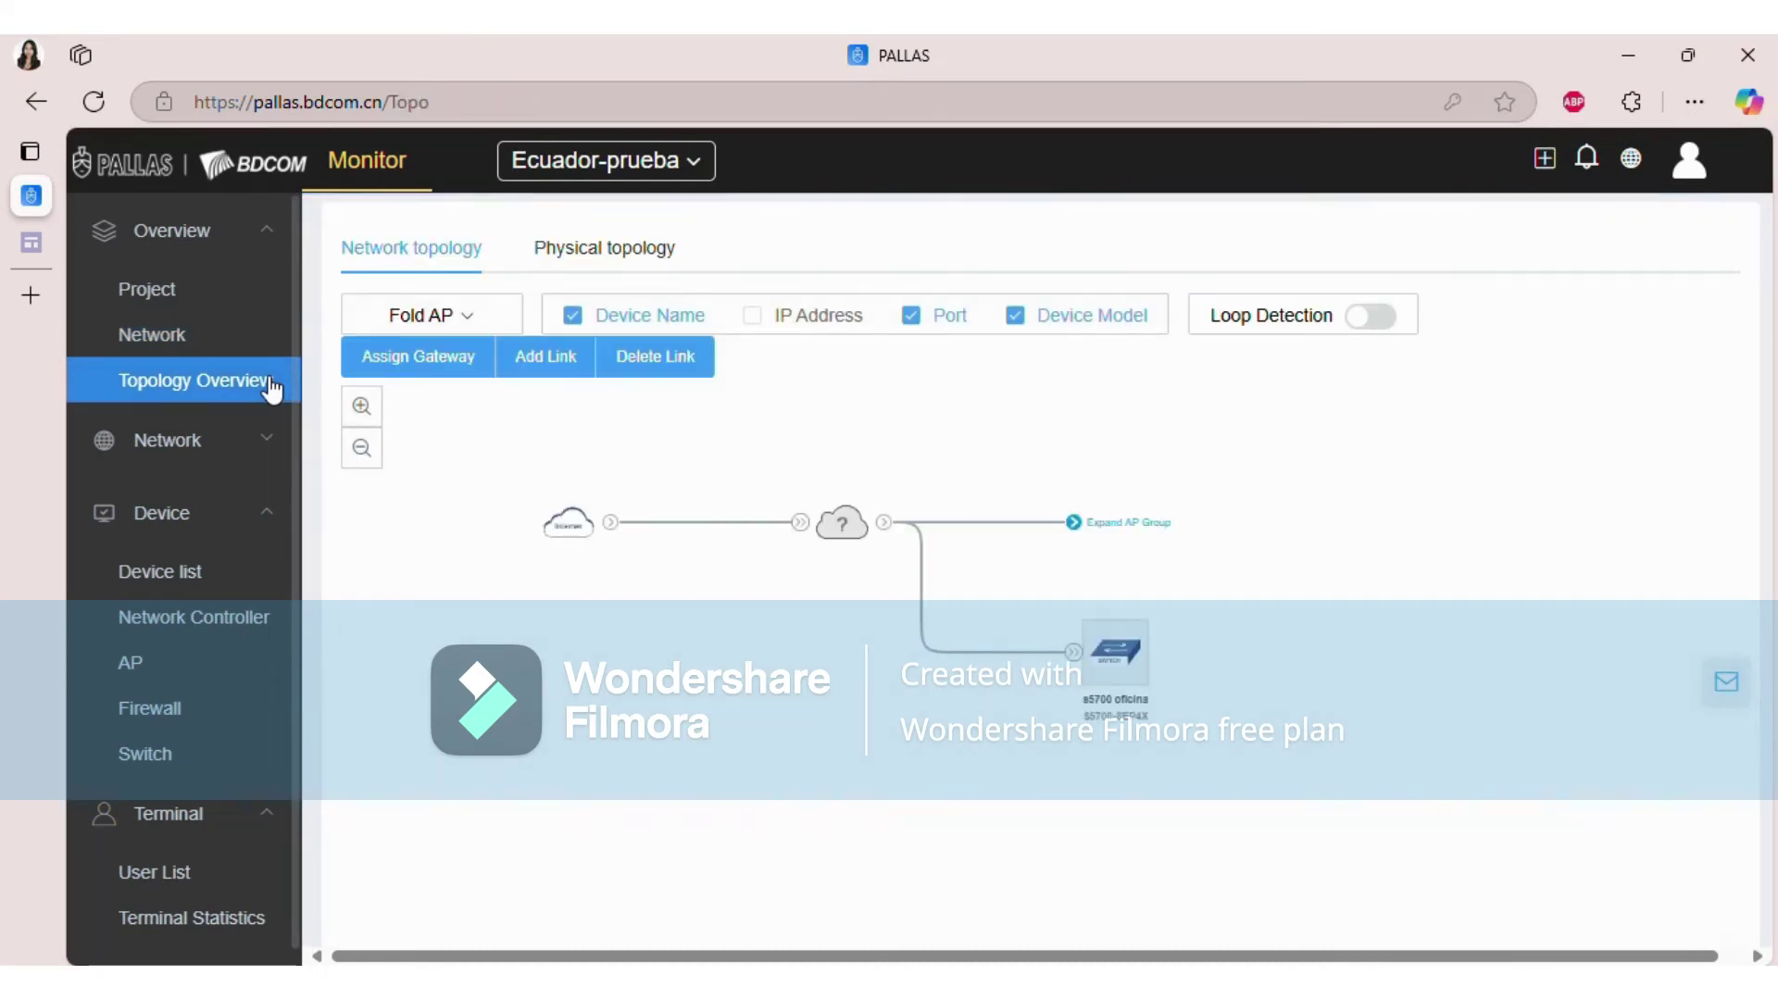
click(1077, 525)
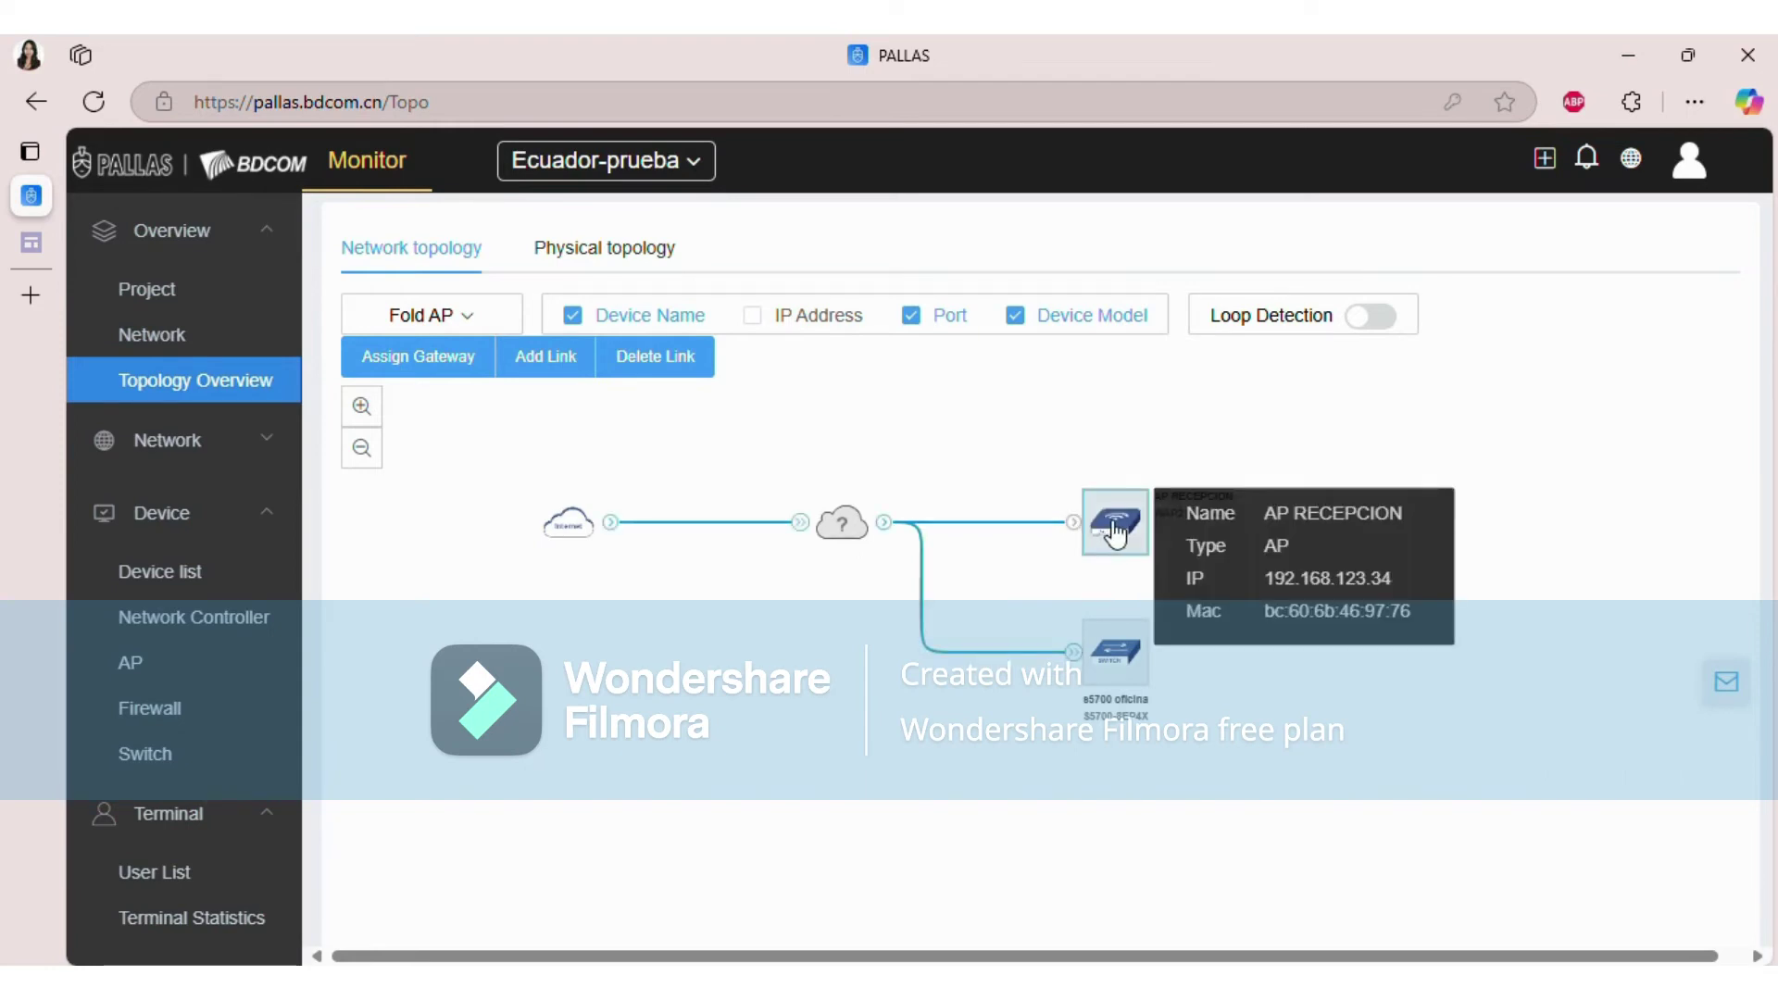
click(1114, 530)
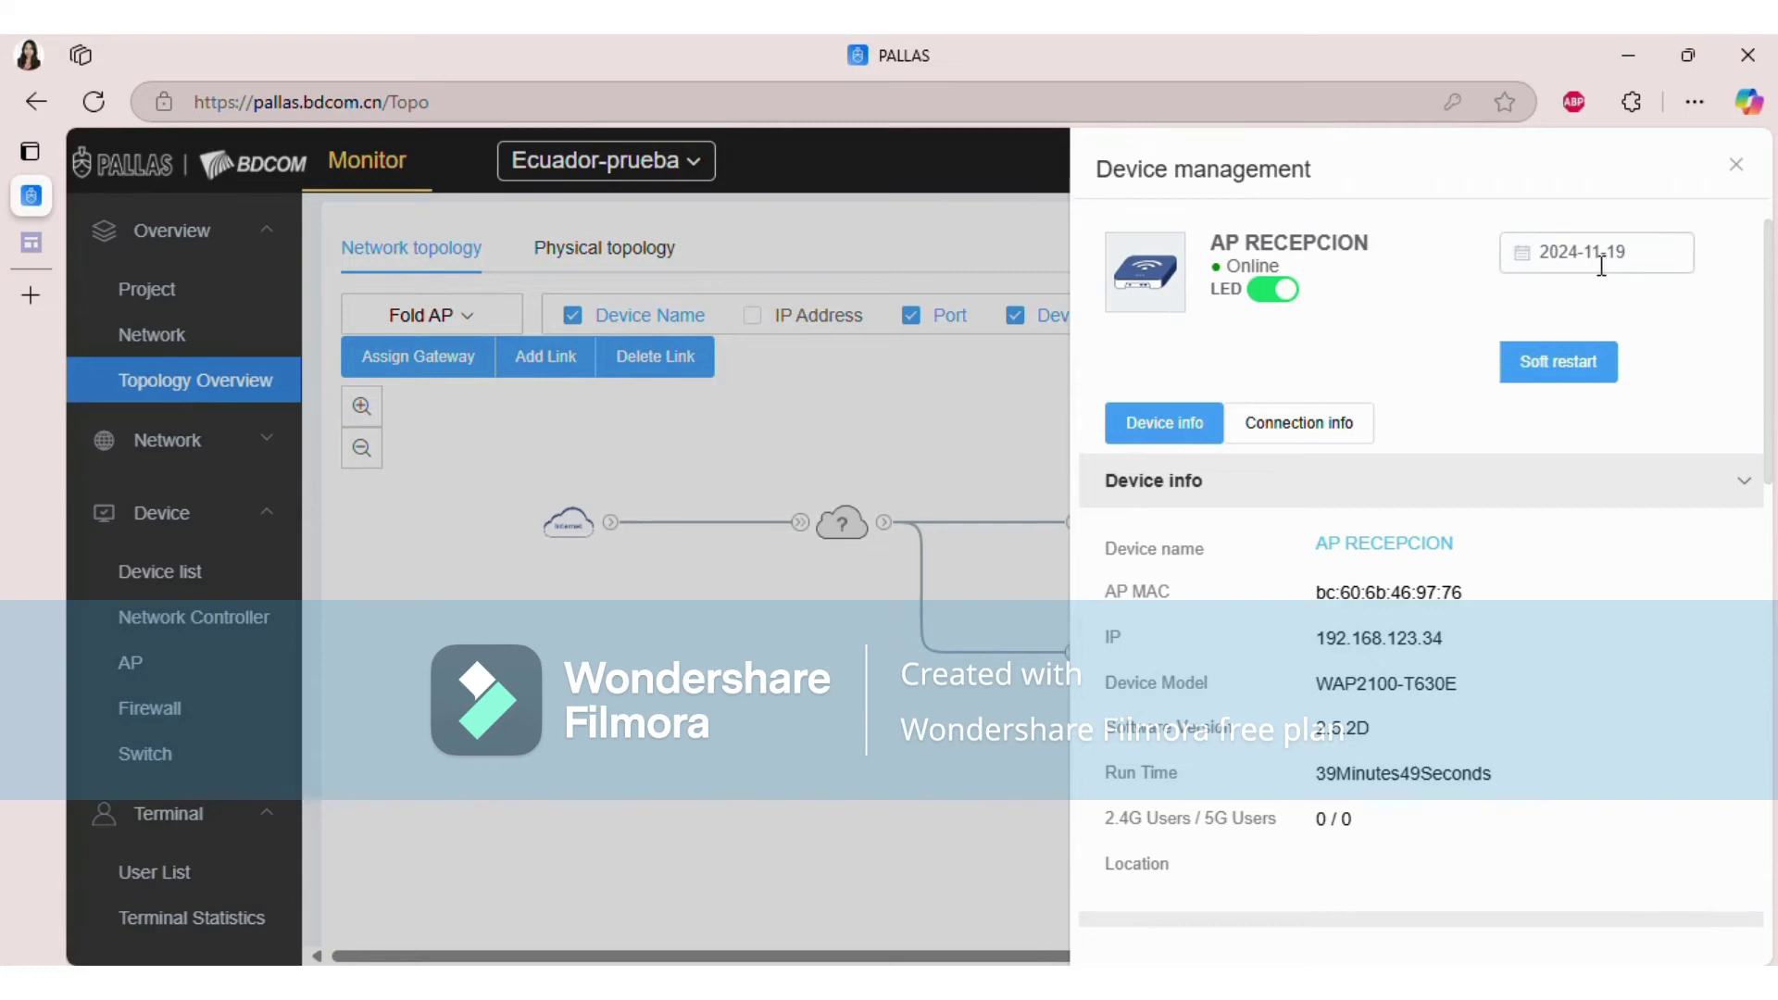
scroll(1320, 526, down, 5)
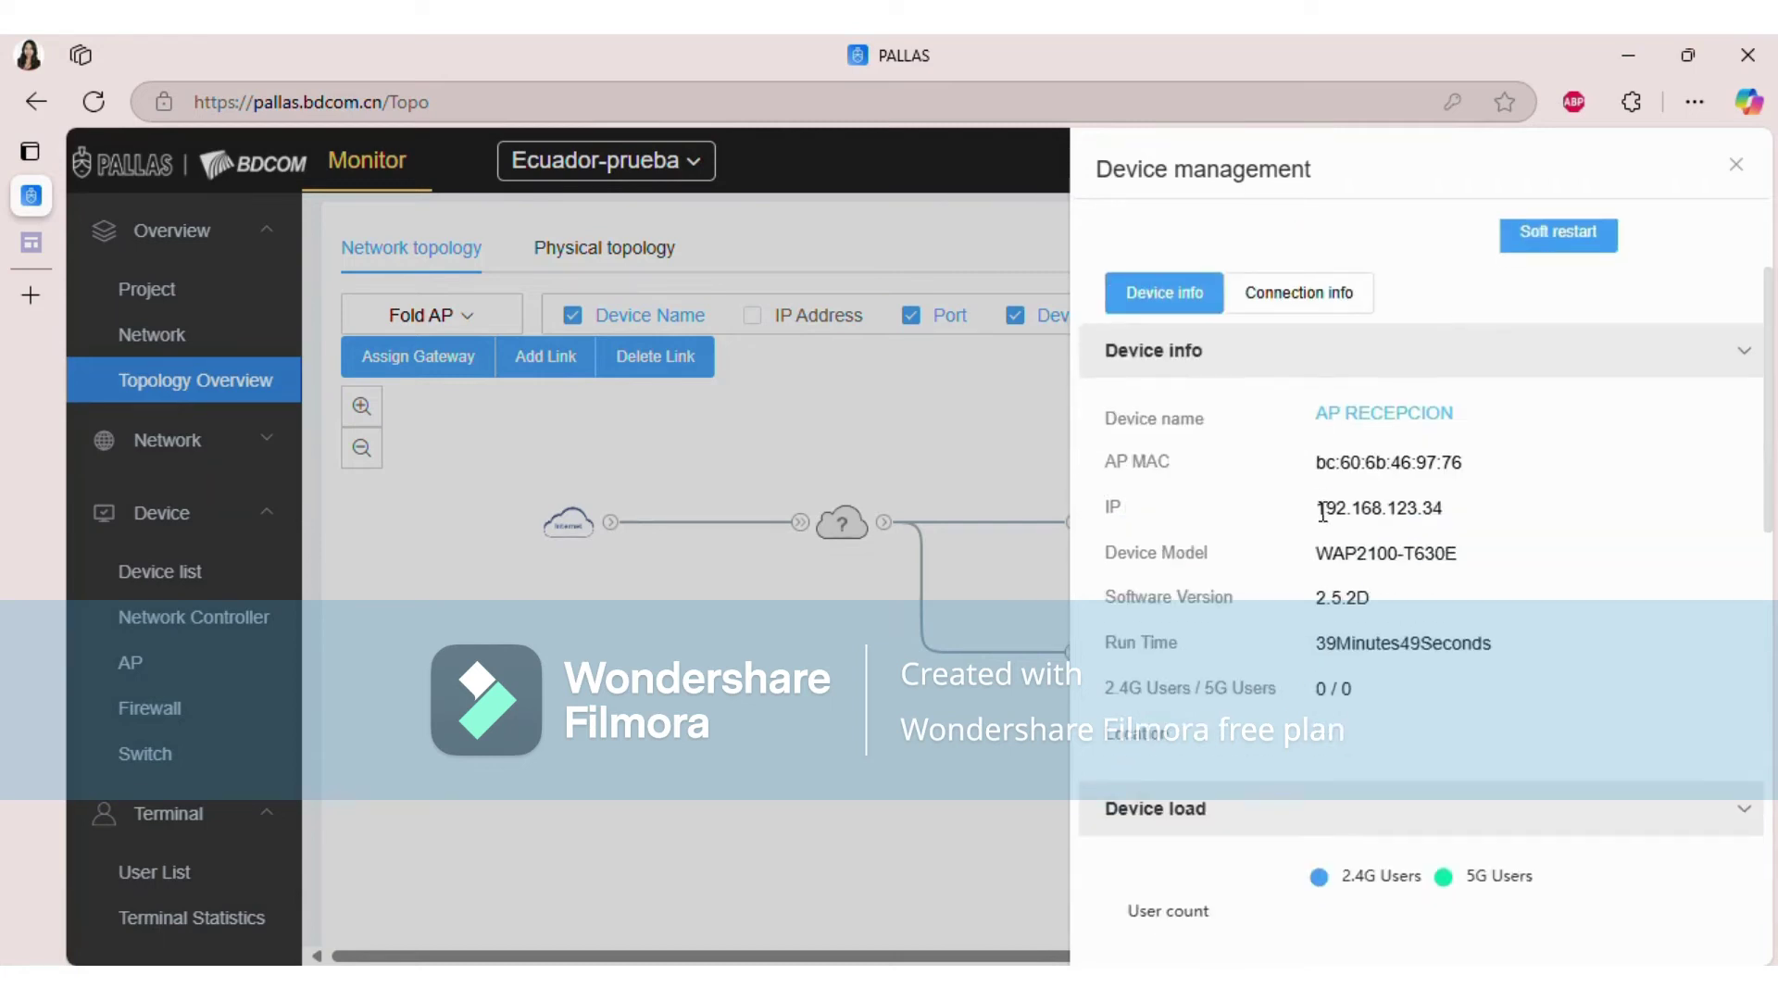
scroll(1331, 518, down, 7)
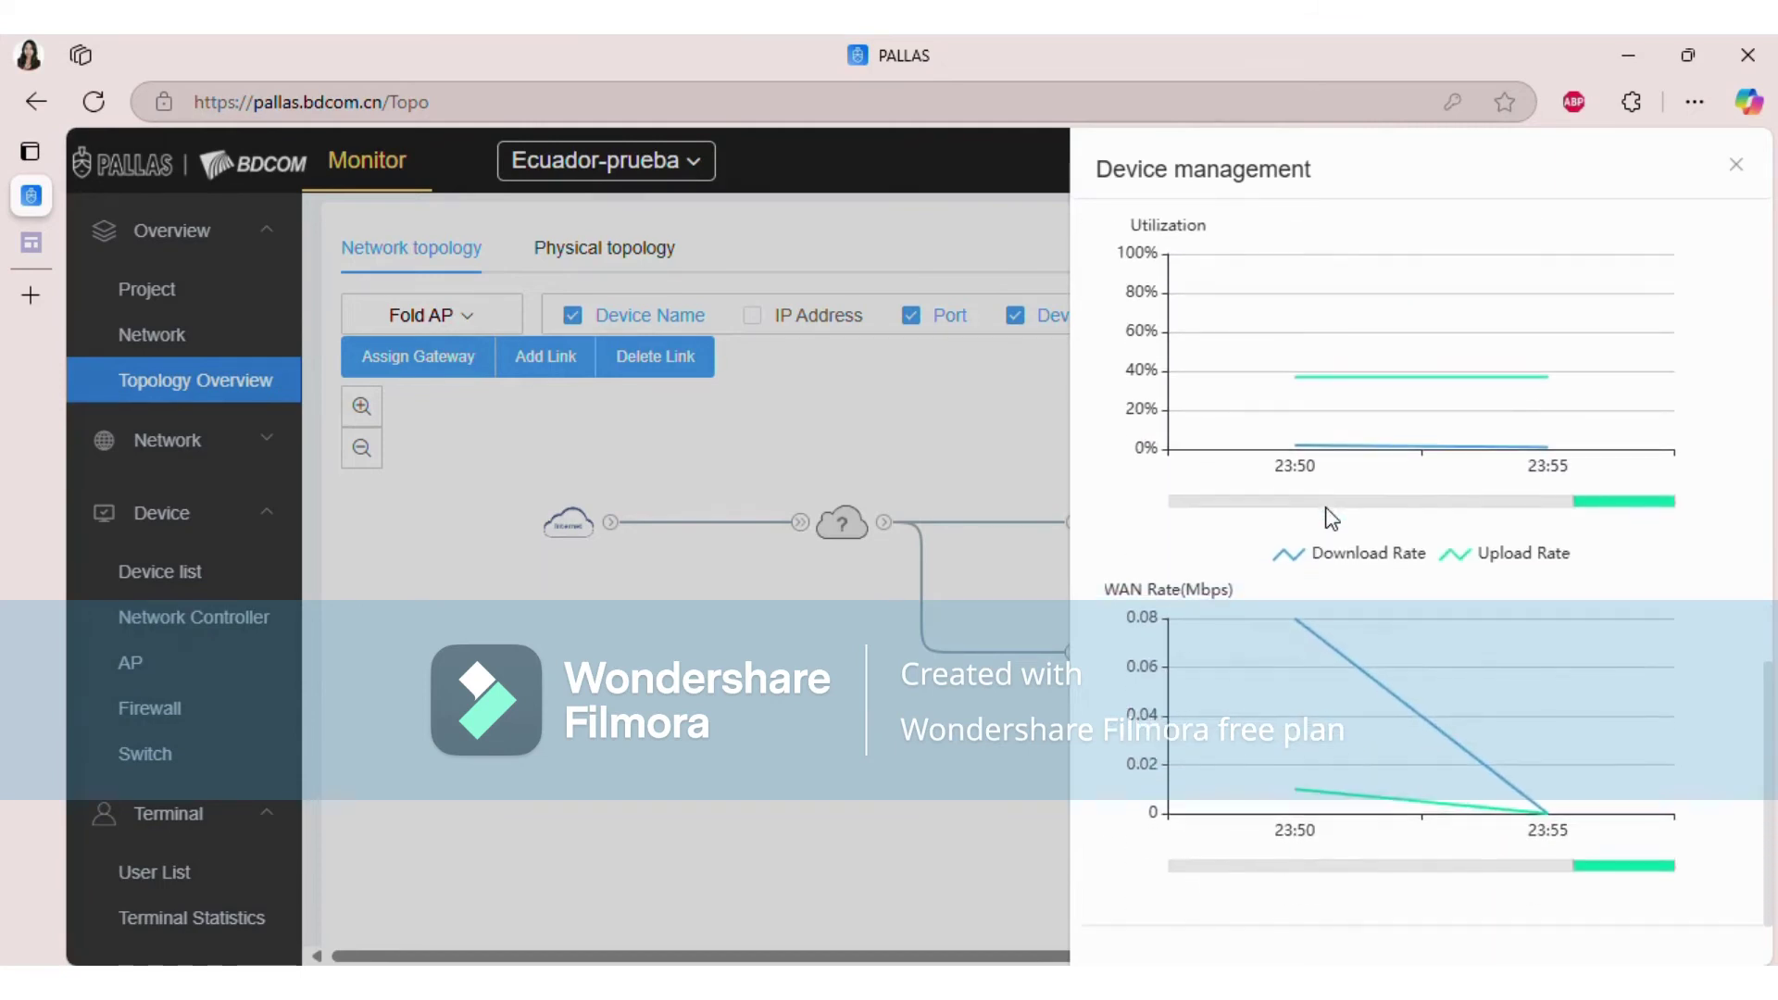
scroll(1331, 516, up, 12)
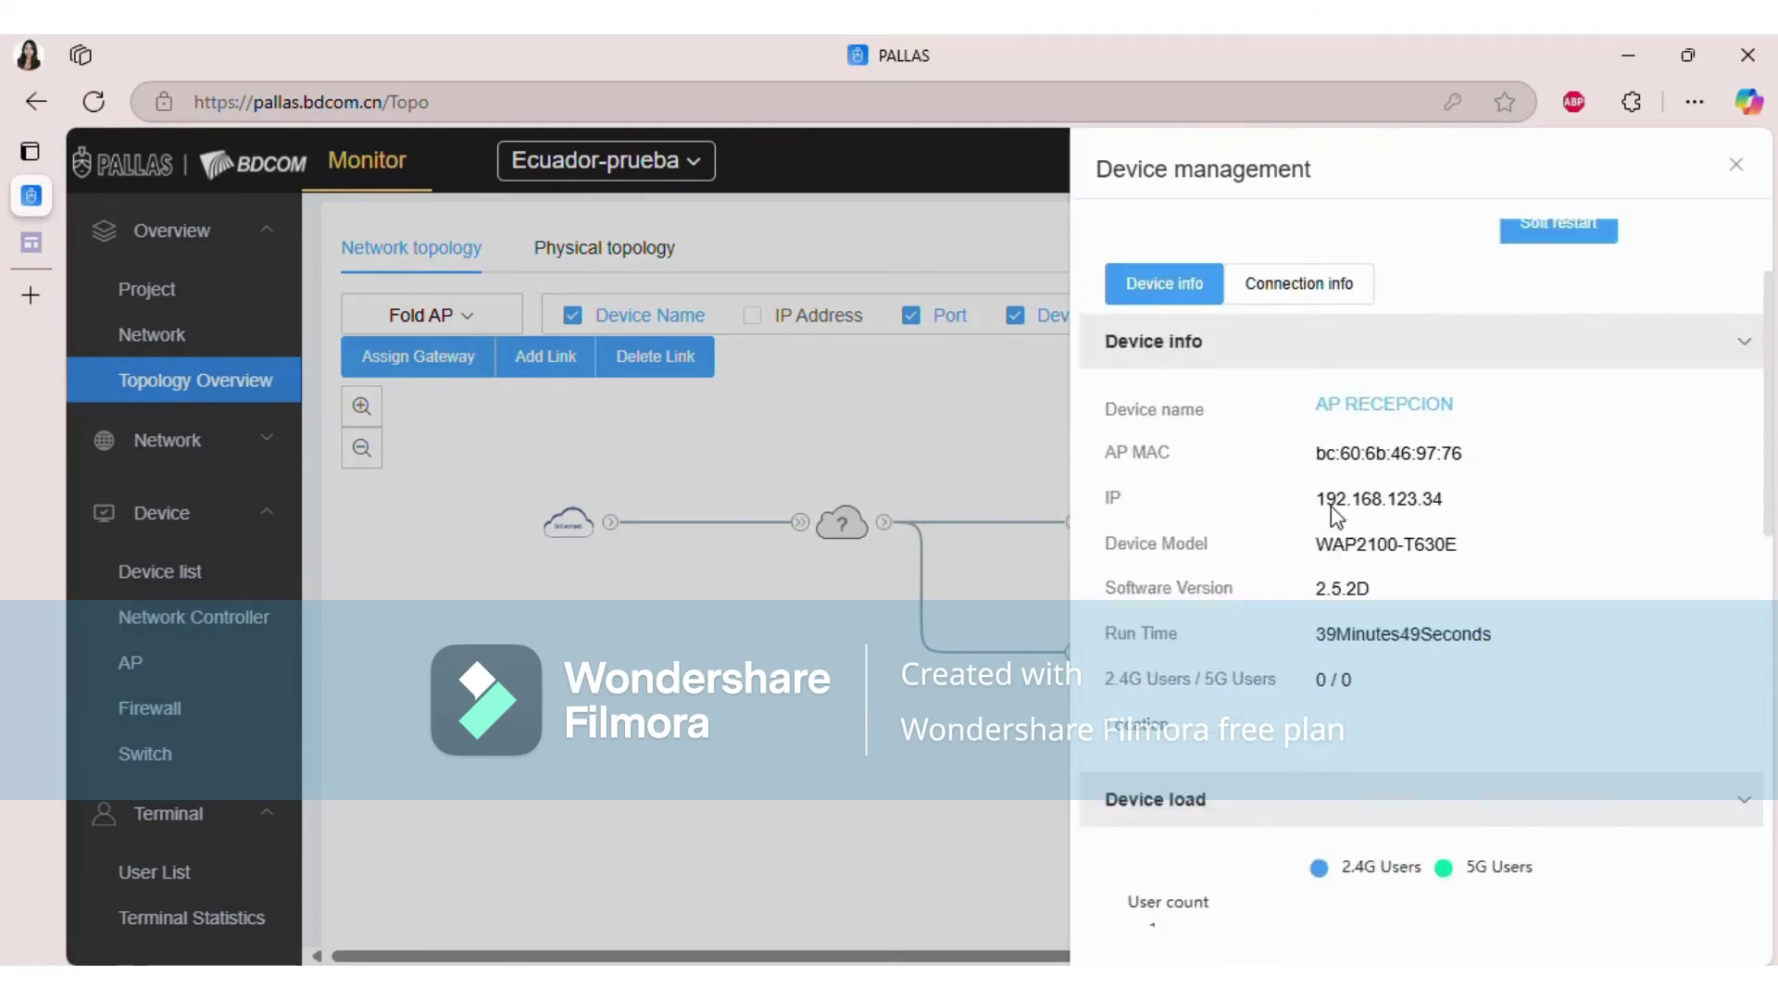
click(1347, 433)
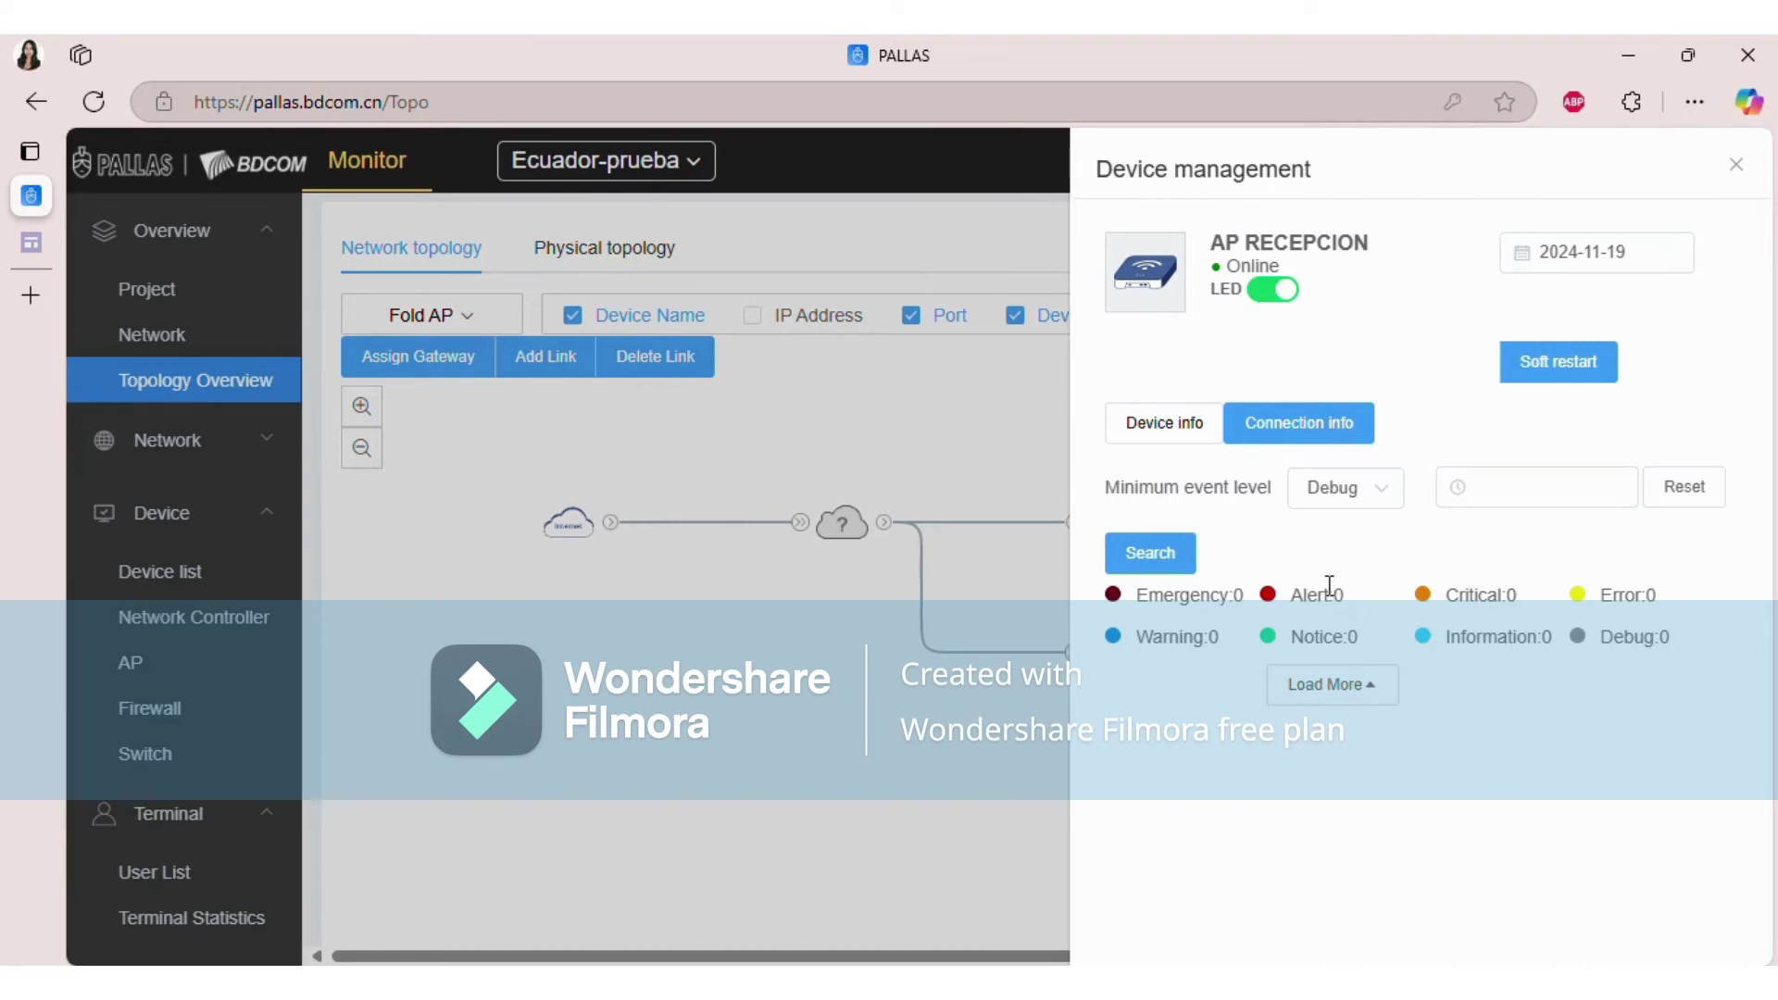
click(1156, 449)
click(1283, 423)
click(1741, 167)
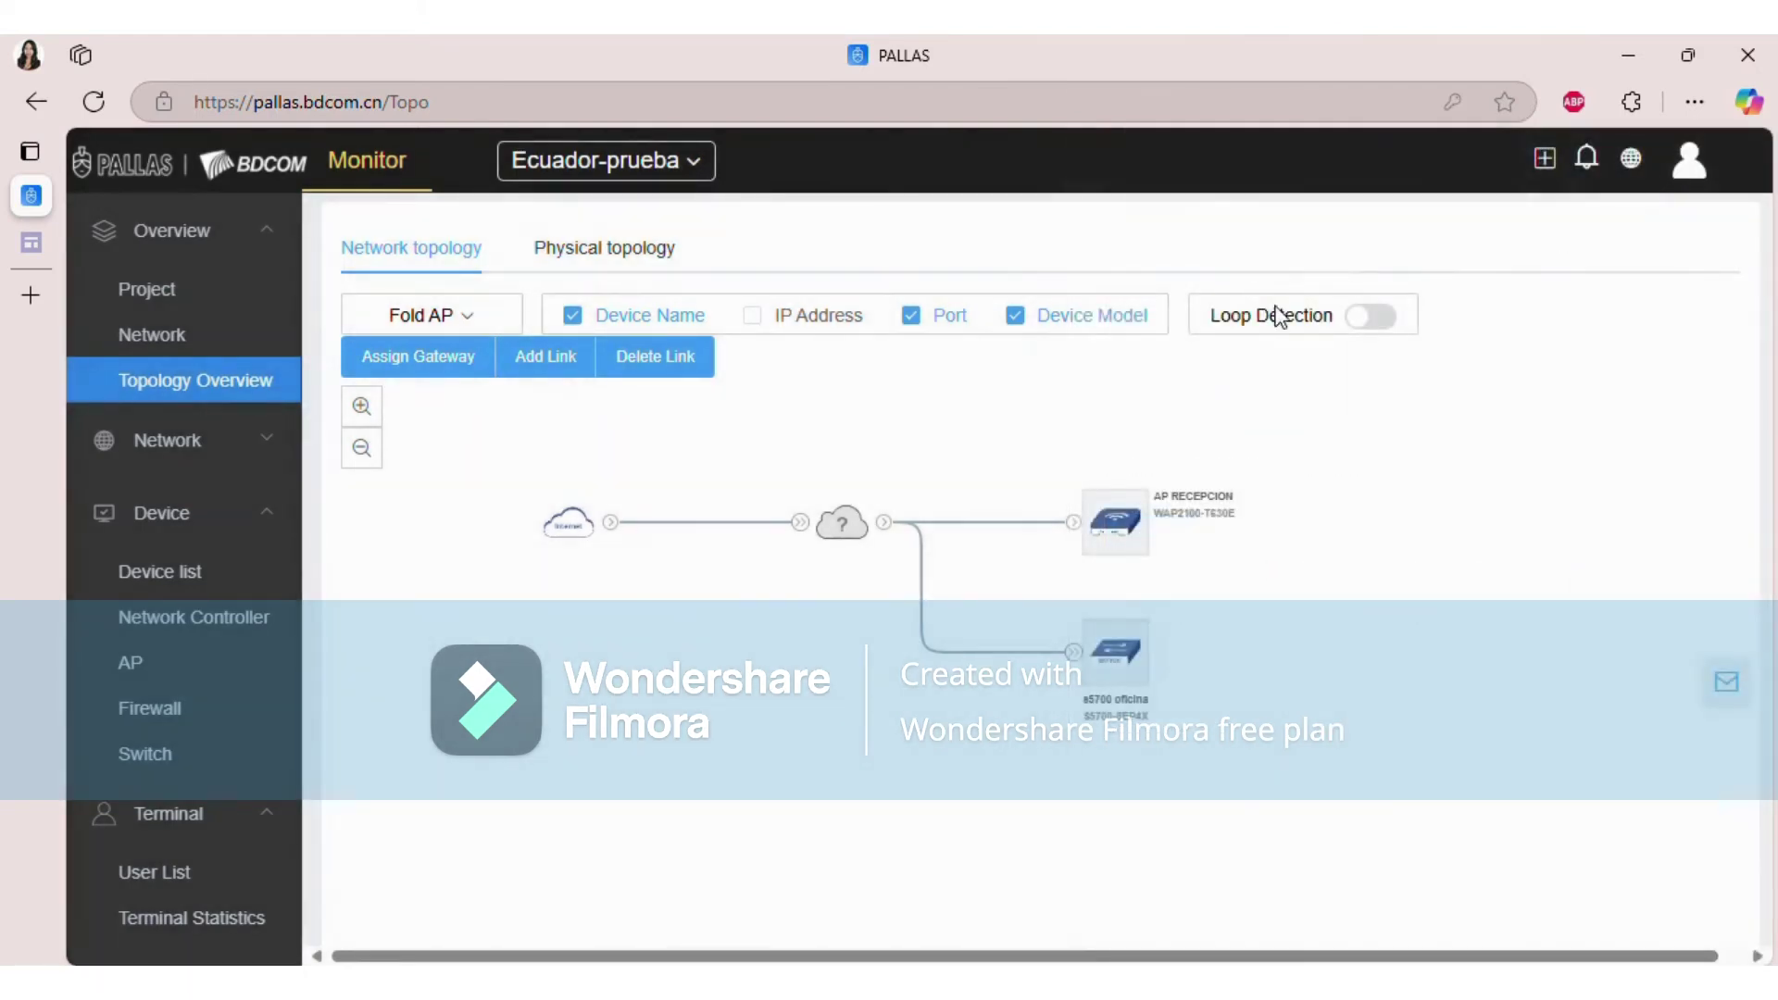
click(1102, 676)
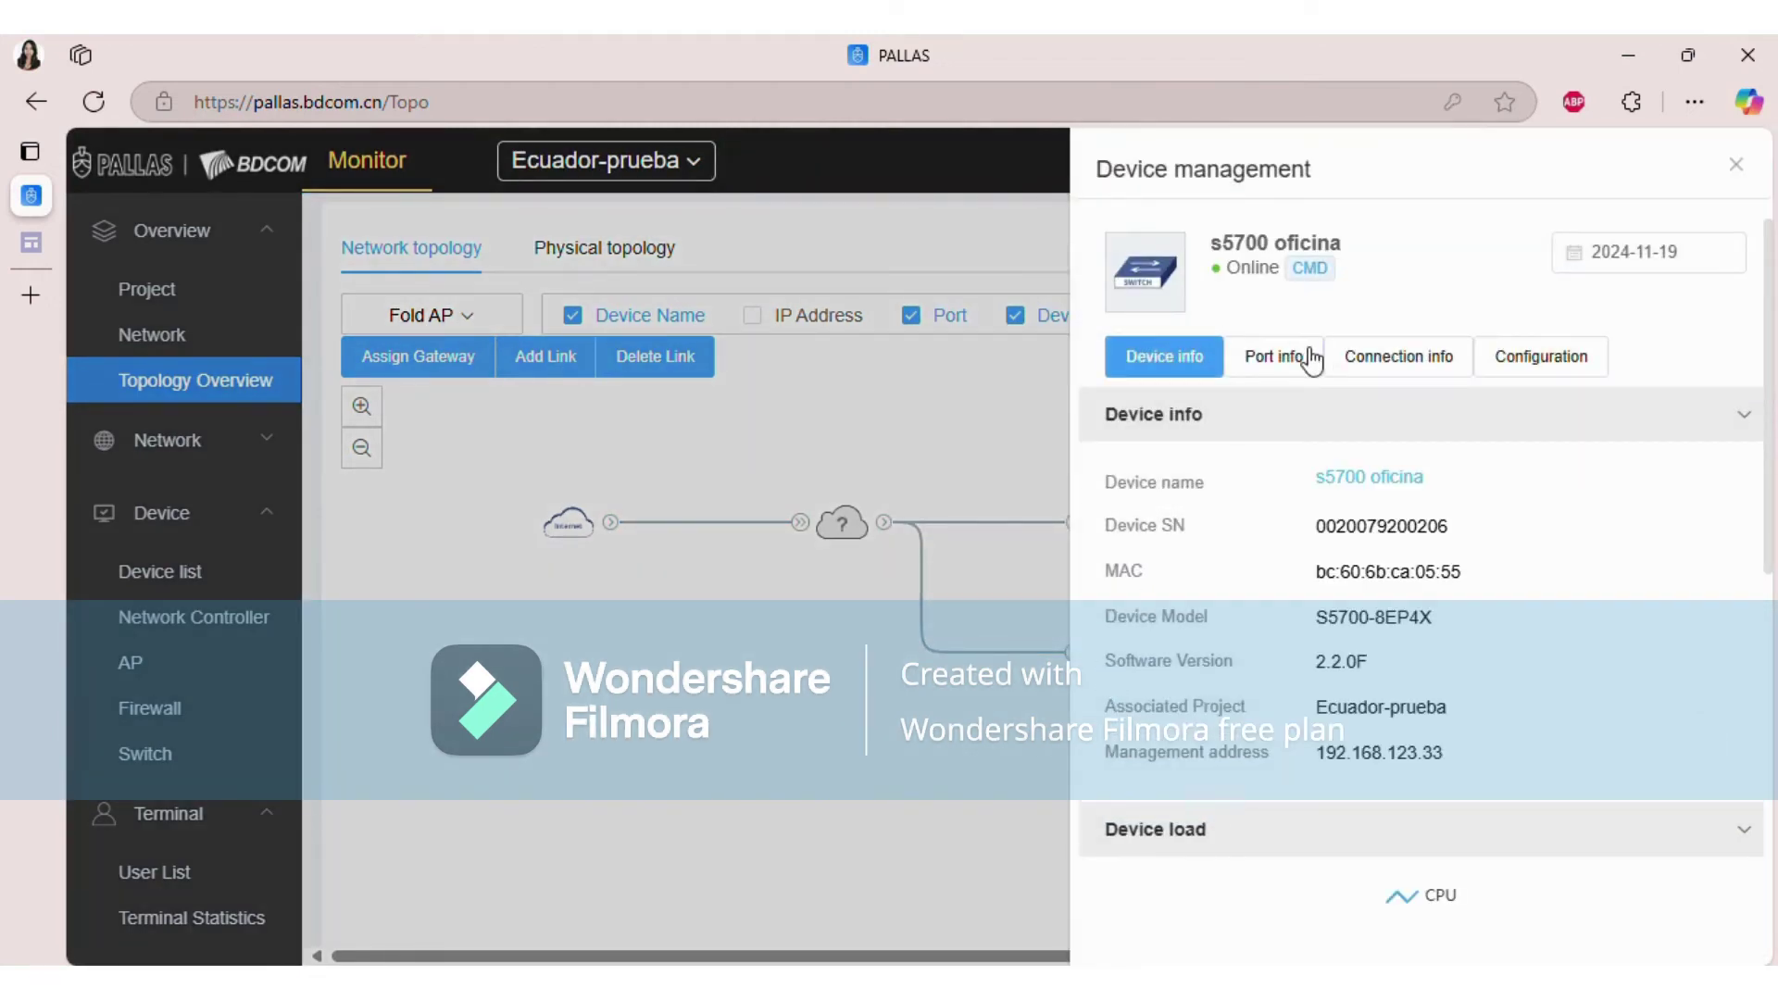
scroll(1353, 543, down, 5)
scroll(1353, 543, up, 5)
click(1268, 352)
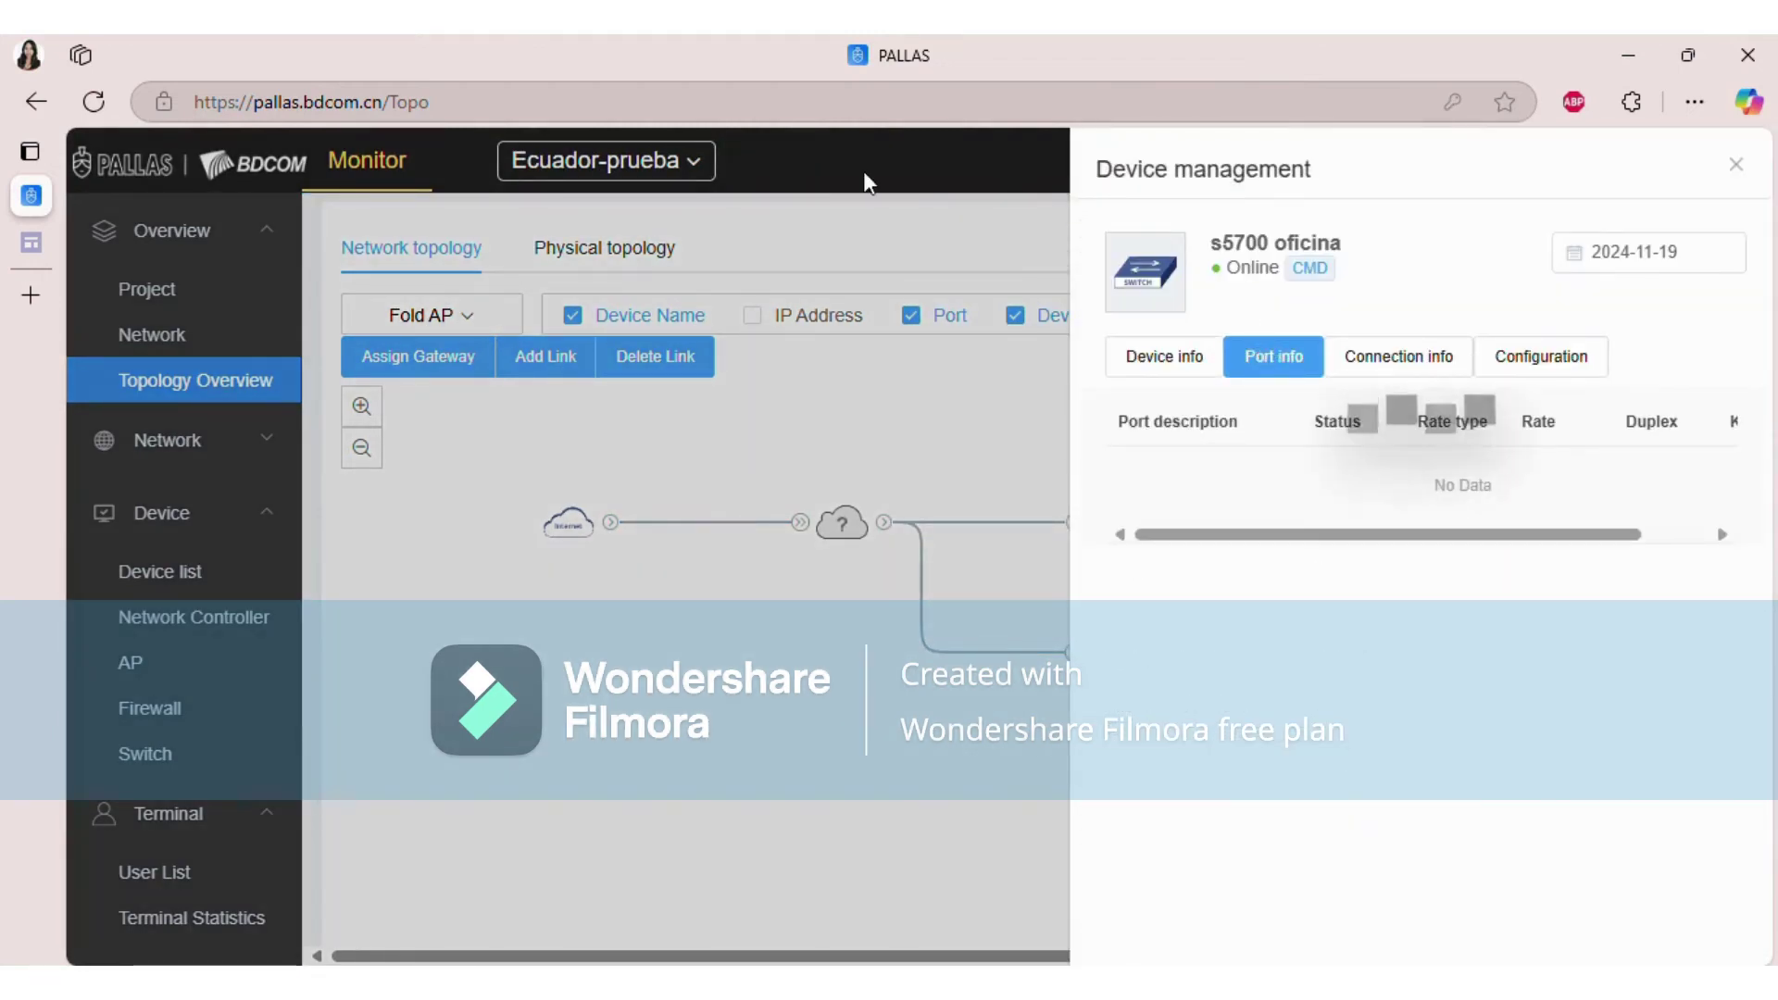
click(1180, 461)
click(1072, 465)
click(1071, 465)
click(1393, 305)
scroll(1692, 618, down, 3)
scroll(1653, 808, right, 3)
scroll(1653, 808, up, 3)
click(1380, 357)
click(1541, 362)
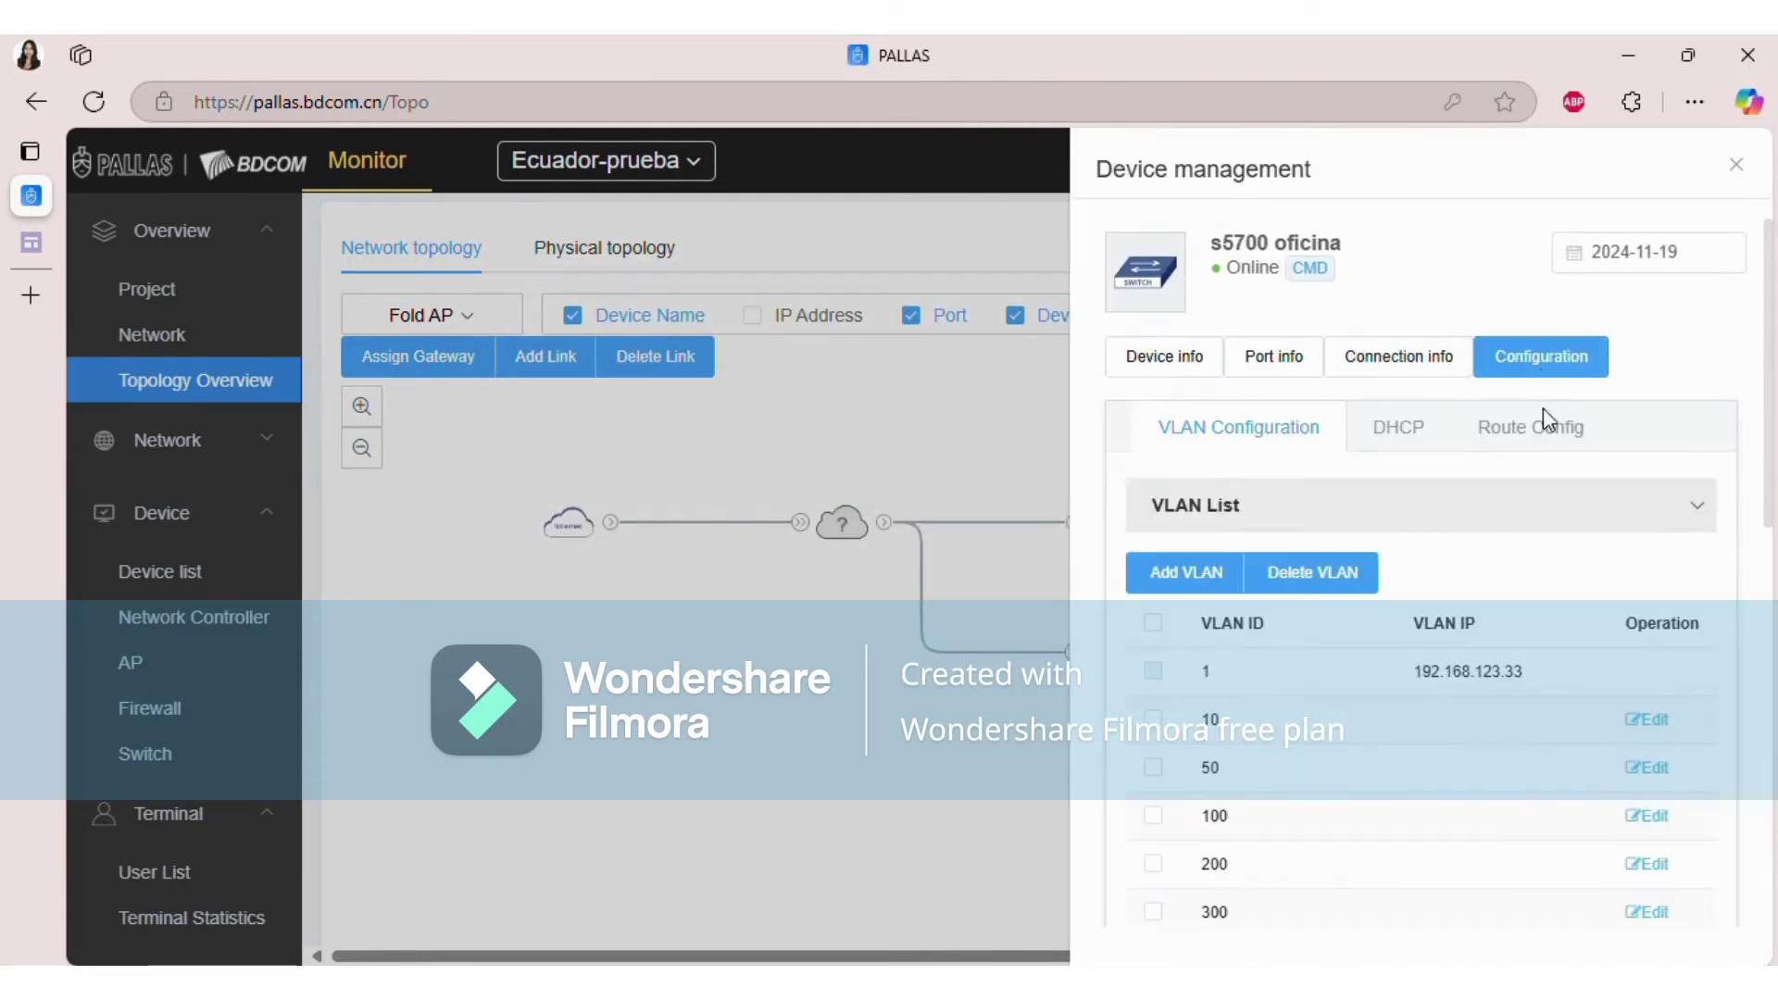
scroll(1509, 676, down, 6)
click(1648, 720)
click(878, 683)
scroll(1588, 444, up, 5)
click(1647, 329)
click(1276, 290)
scroll(1529, 556, up, 5)
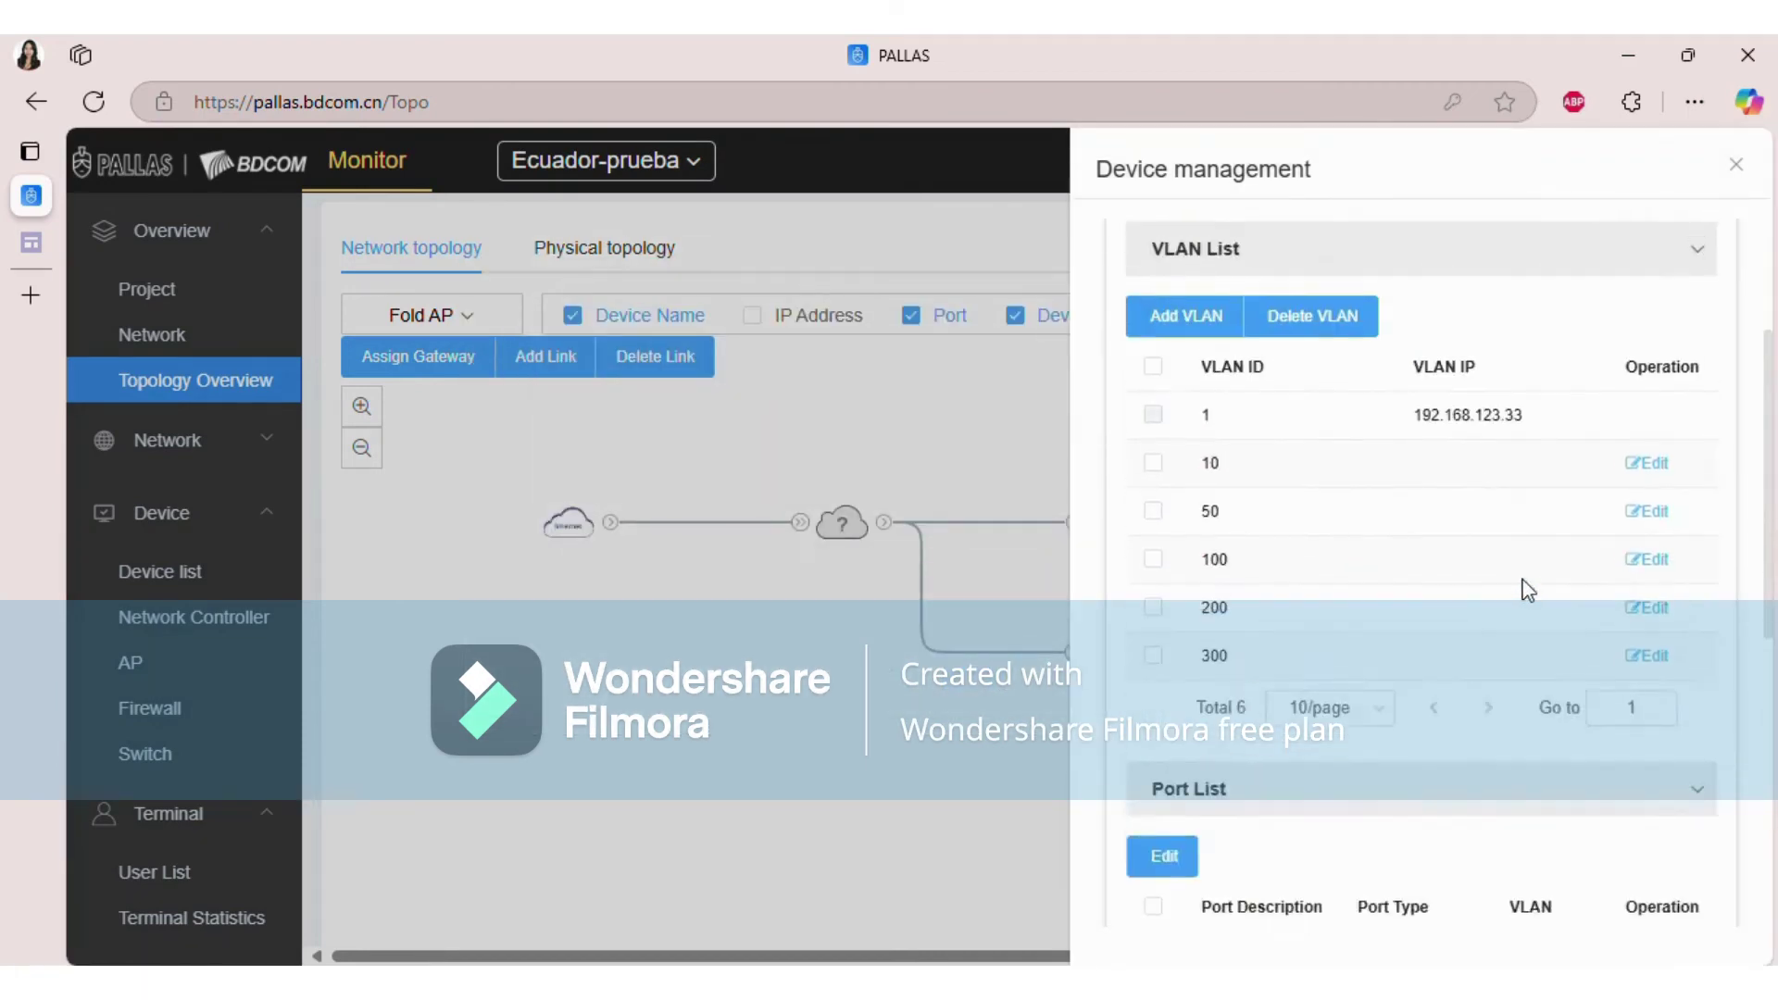
click(1737, 165)
- Draft a WPA-PSK/WPA2-PSK SSID and discard it, then visit Service Network and the project overview
click(259, 443)
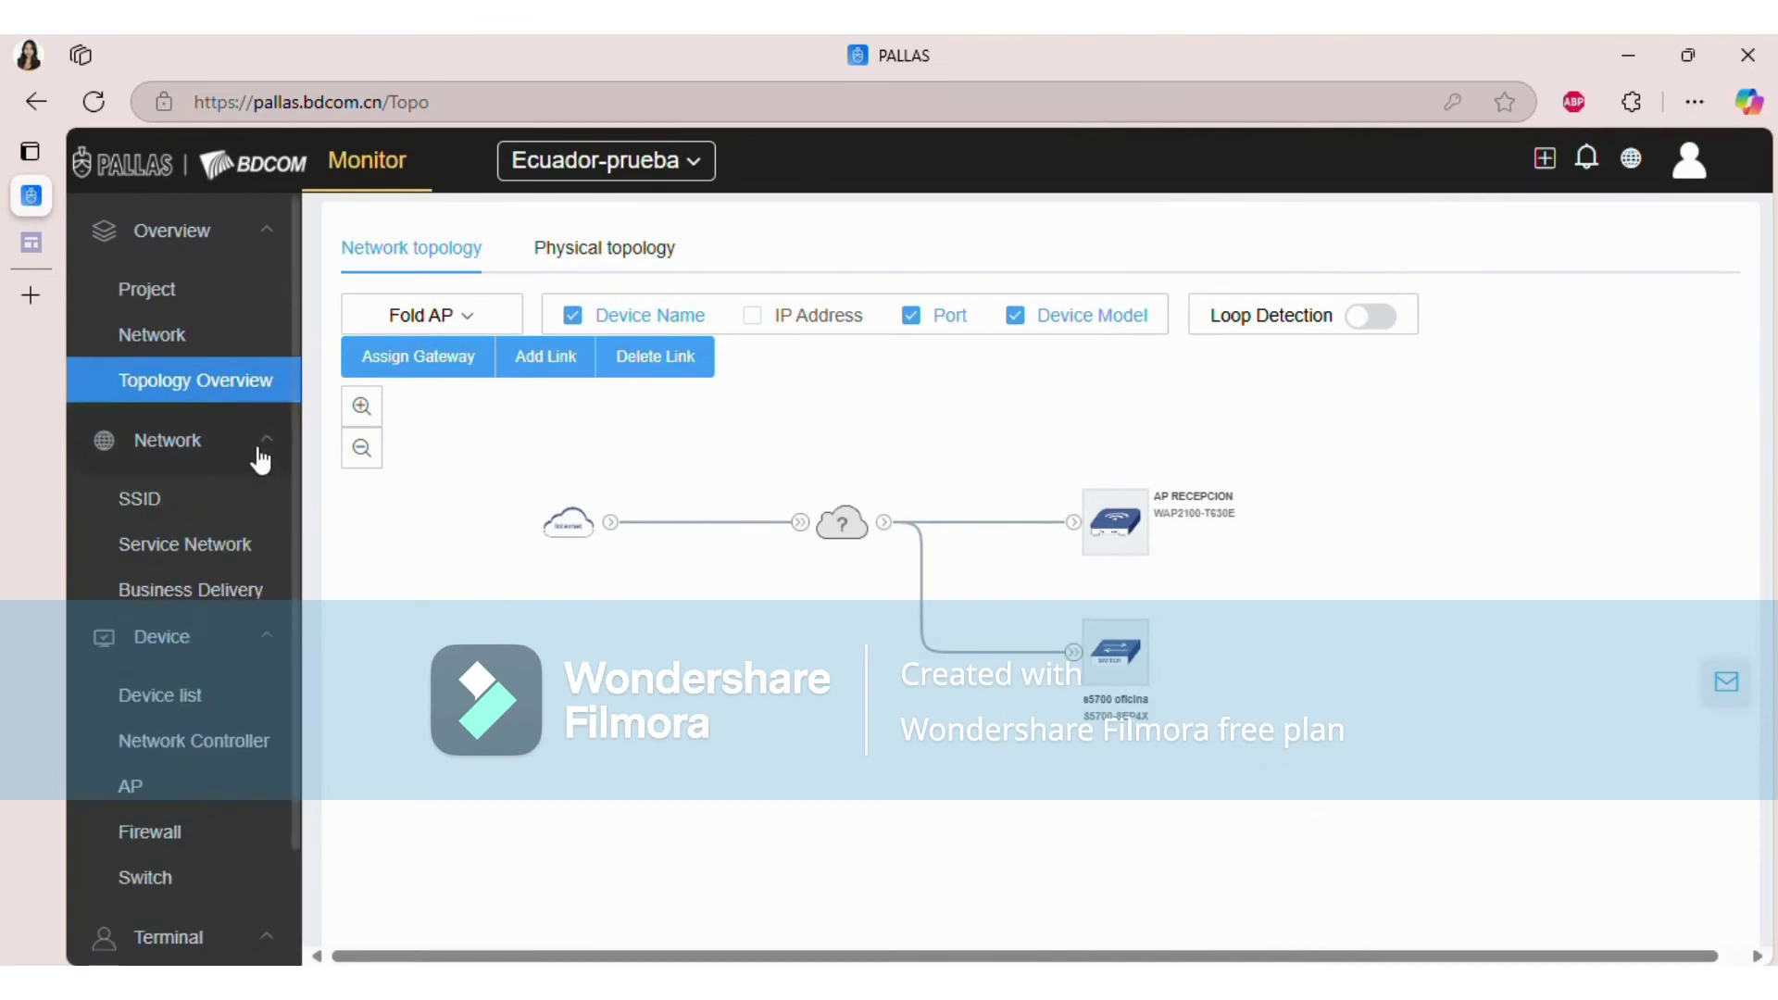
click(259, 503)
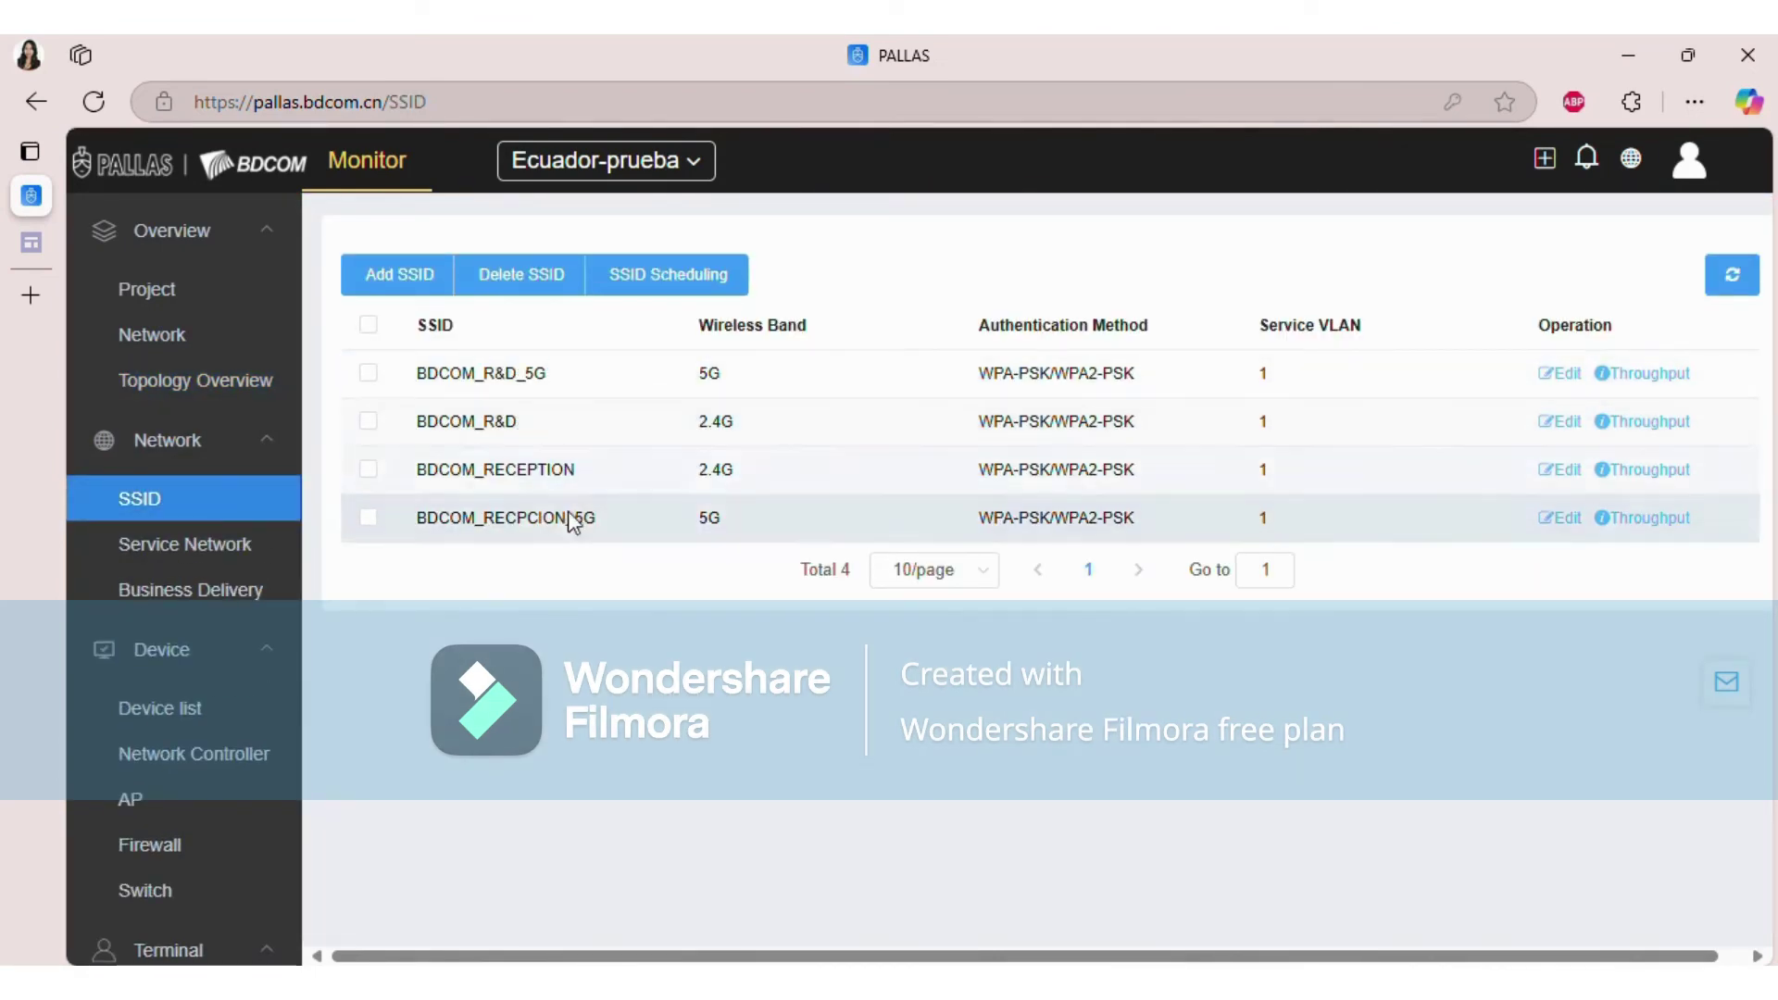
click(437, 274)
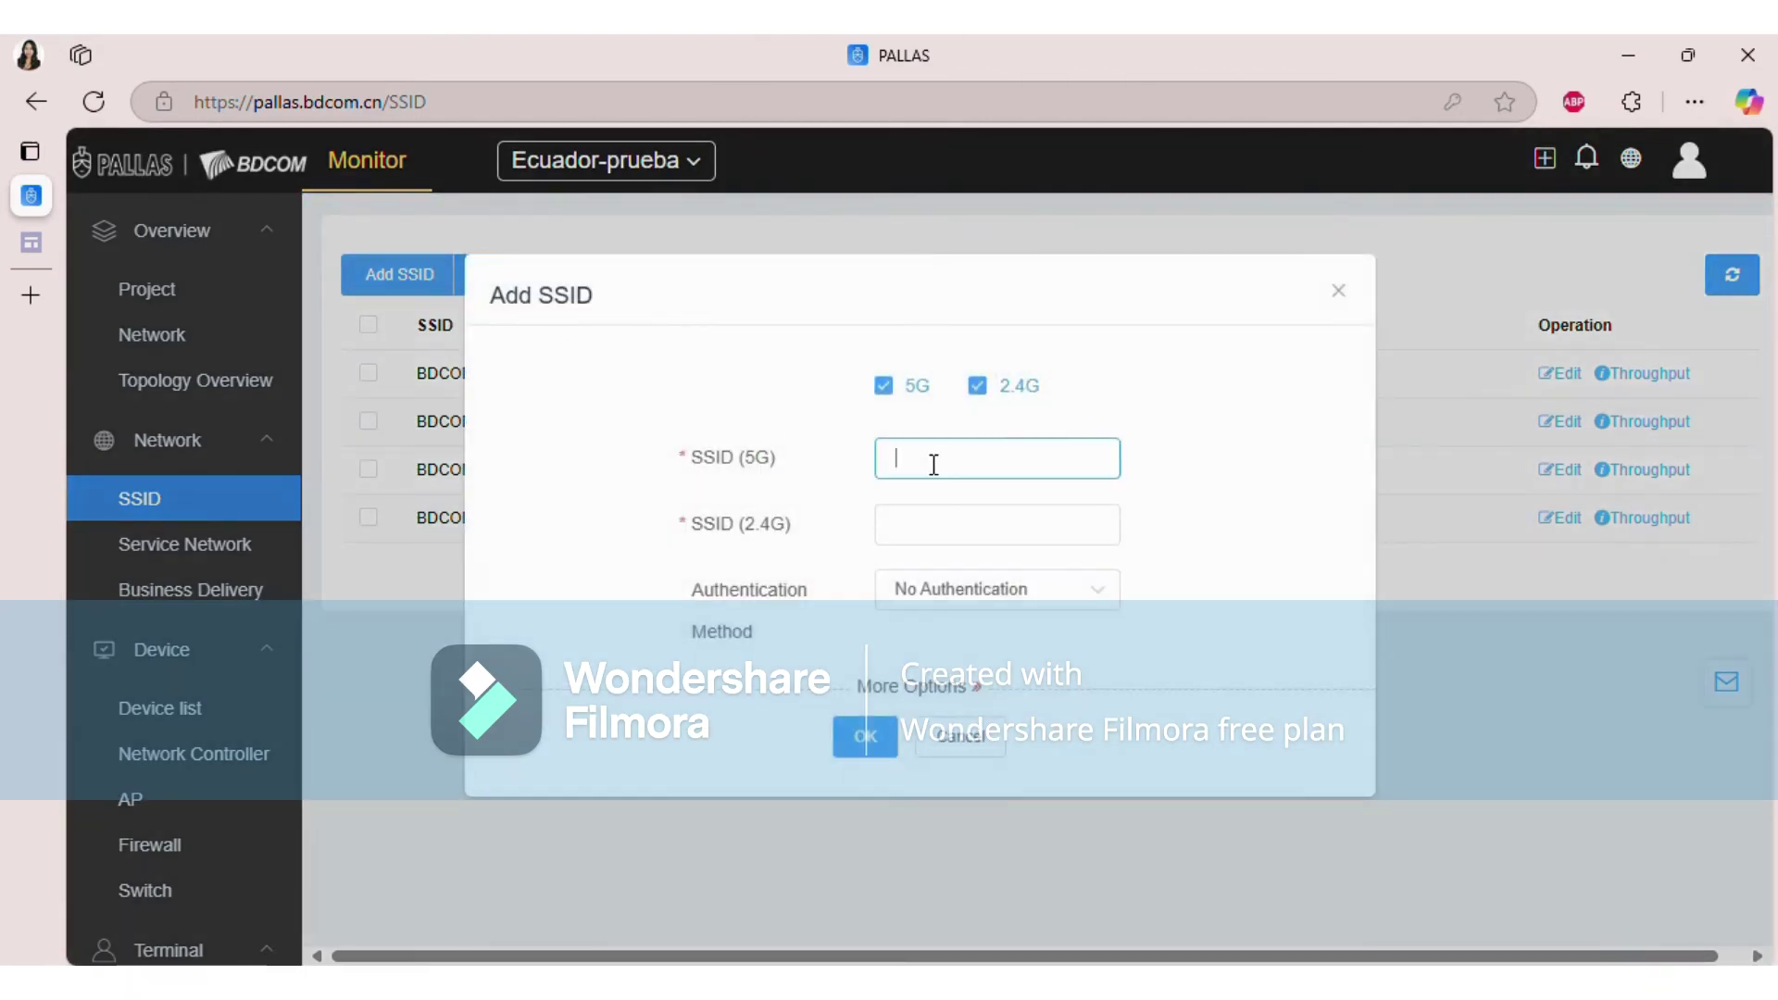
click(933, 598)
click(933, 701)
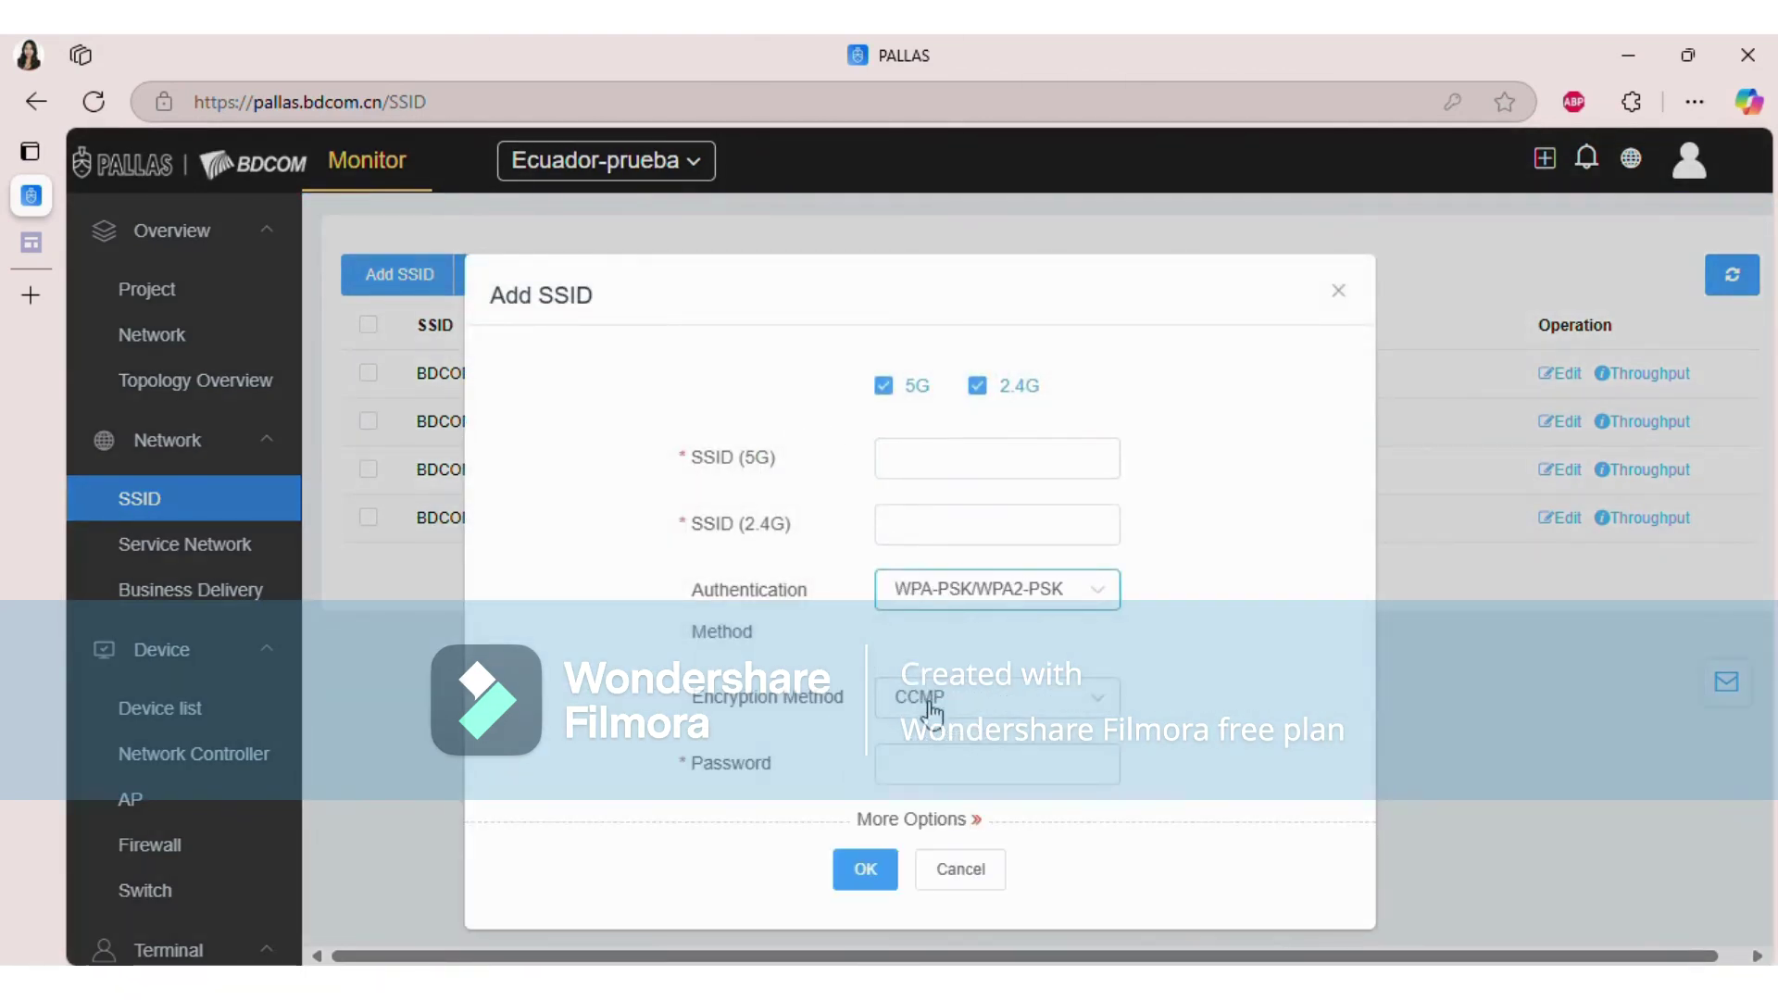
click(961, 869)
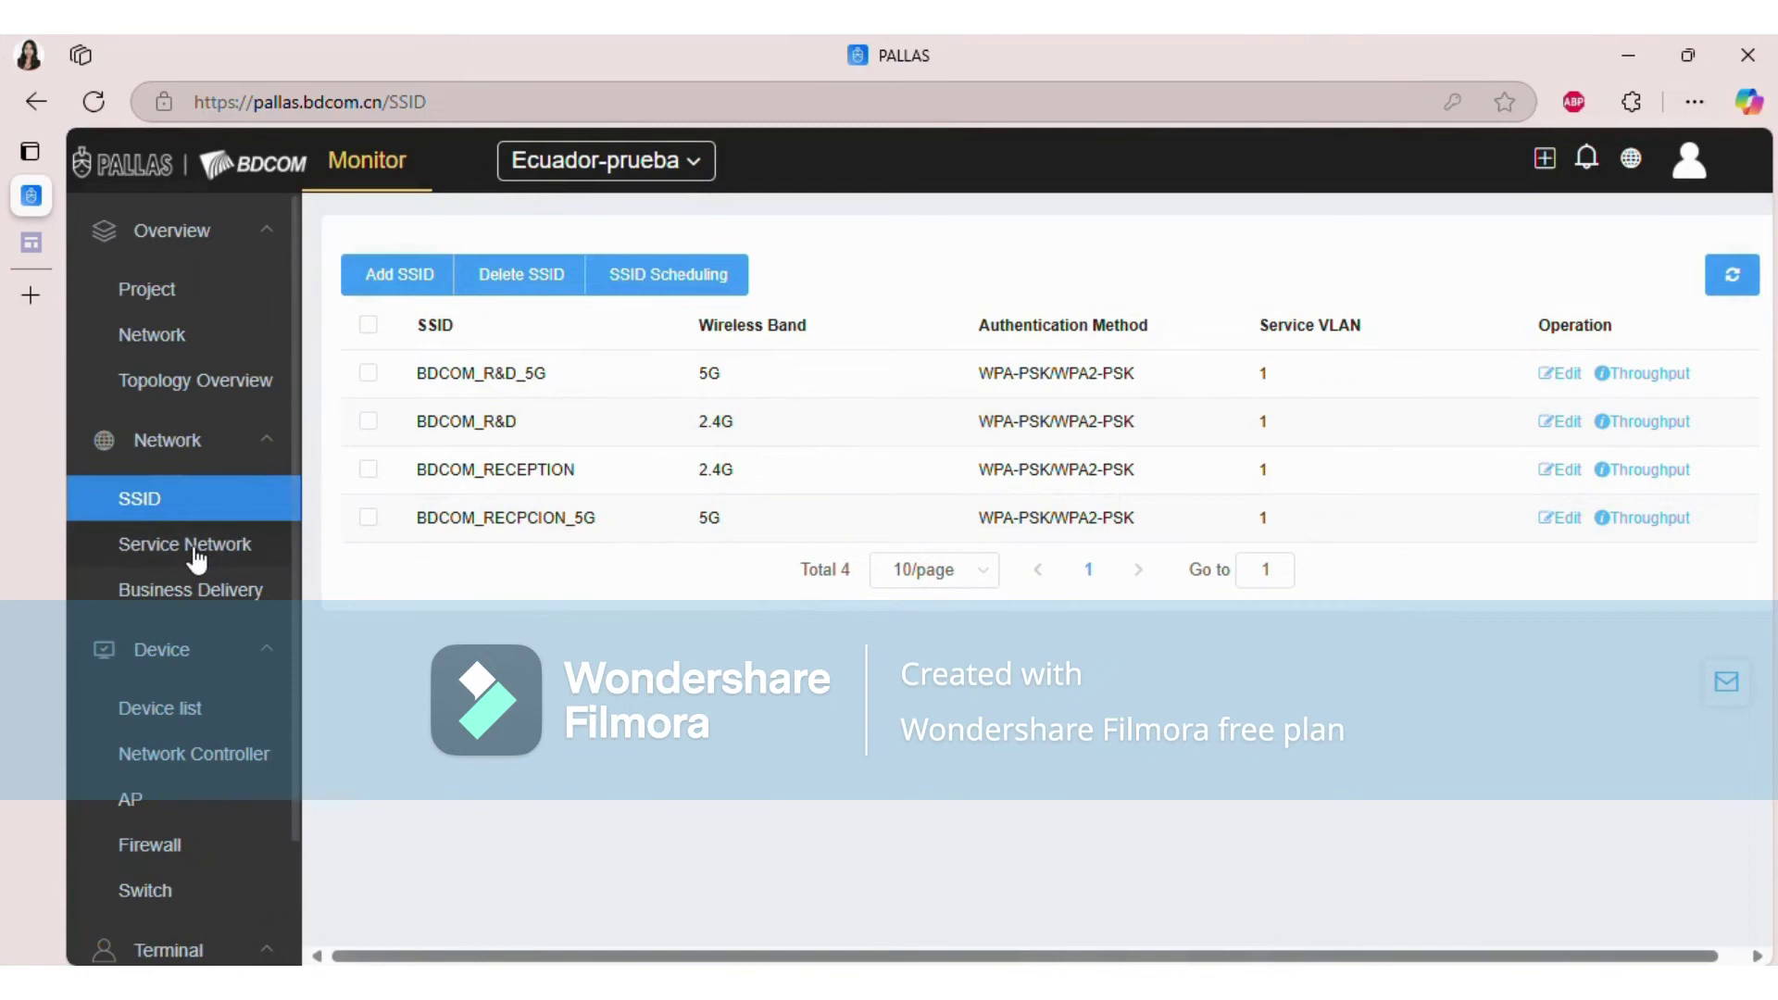
click(198, 554)
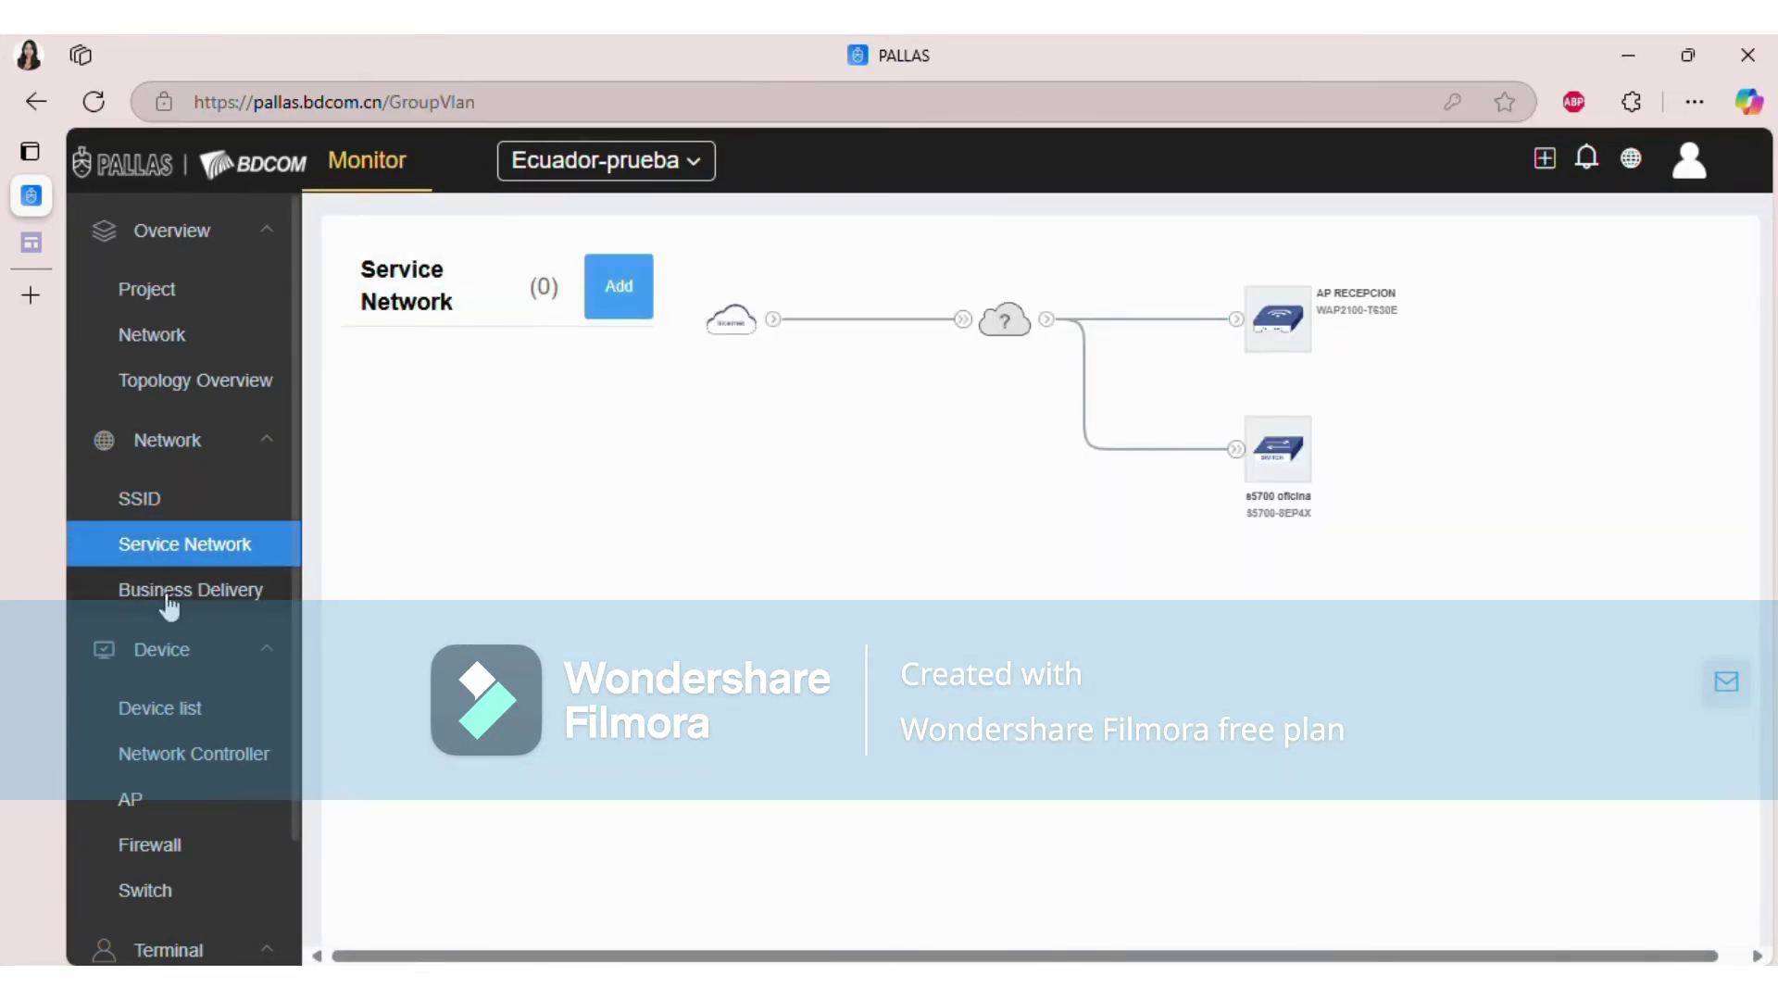
click(233, 443)
- Start adding a device to the Ecuador-prueba project
mouse_move(1545, 159)
click(1501, 236)
click(847, 419)
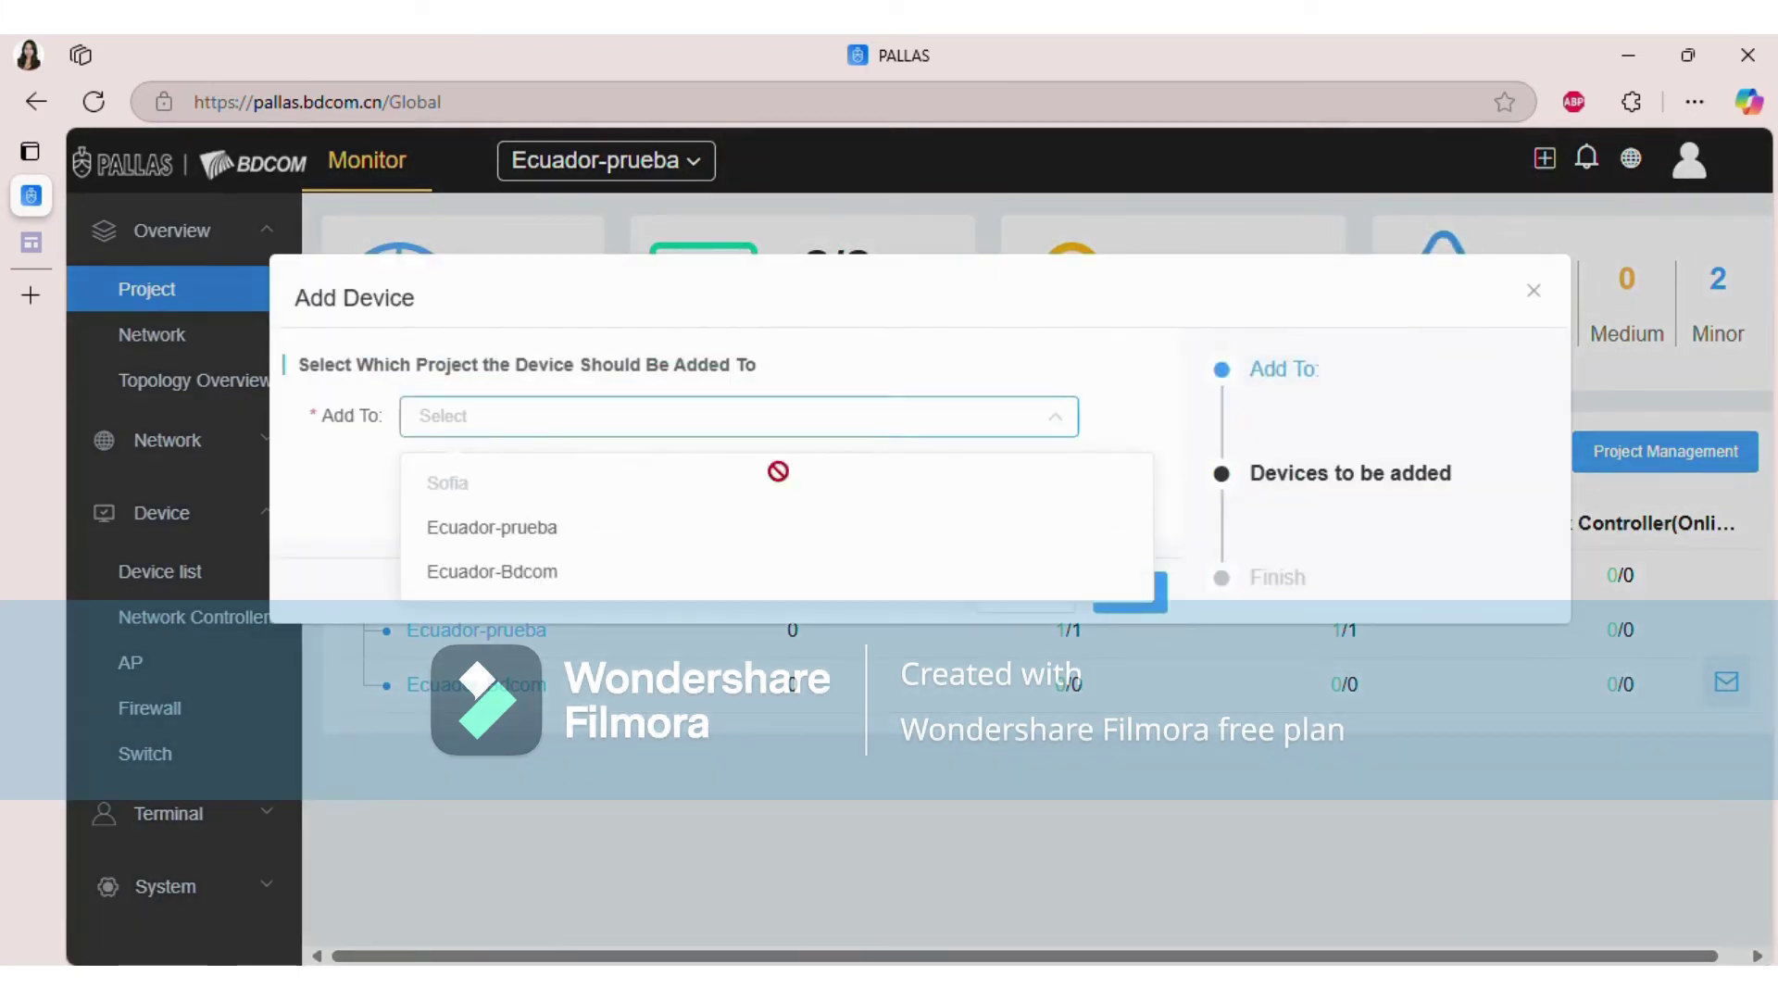
click(631, 527)
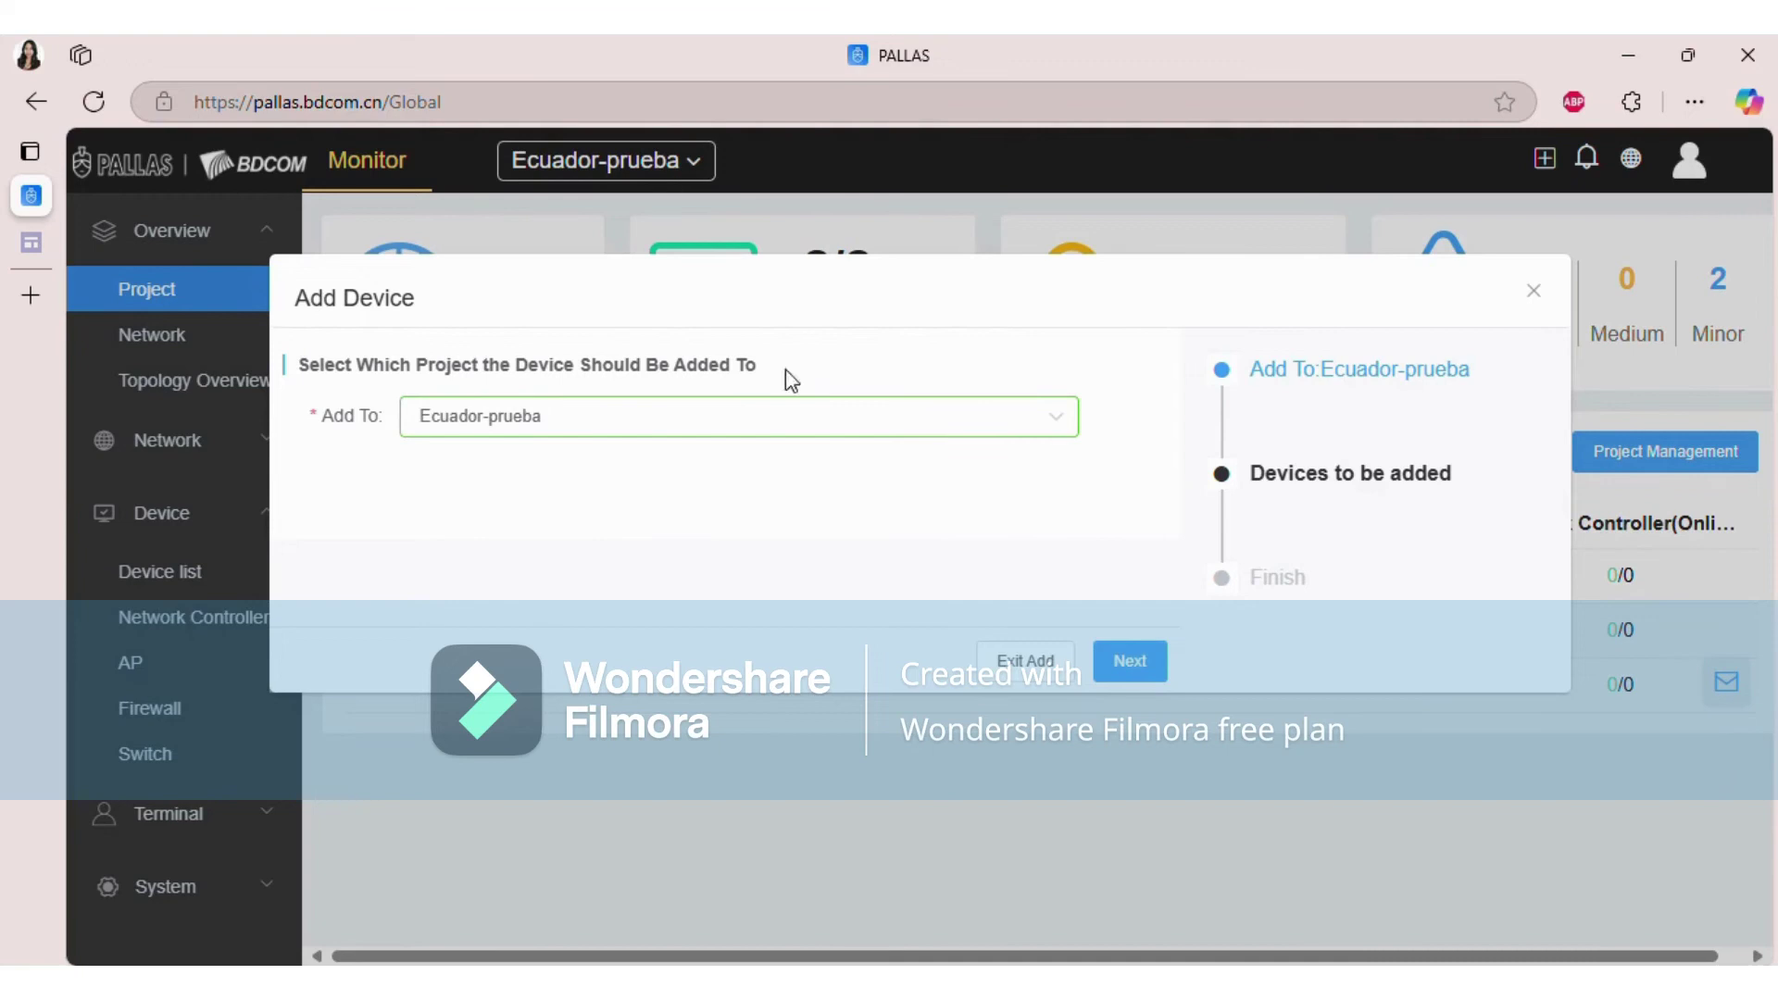
click(1130, 661)
- Add the access point with MAC bc:60:6b:46:97:84 as AP Test, then open the device list
mouse_move(1109, 959)
click(1130, 861)
drag(773, 269, 587, 275)
key(ctrl+c)
click(466, 517)
key(ctrl+v)
click(757, 520)
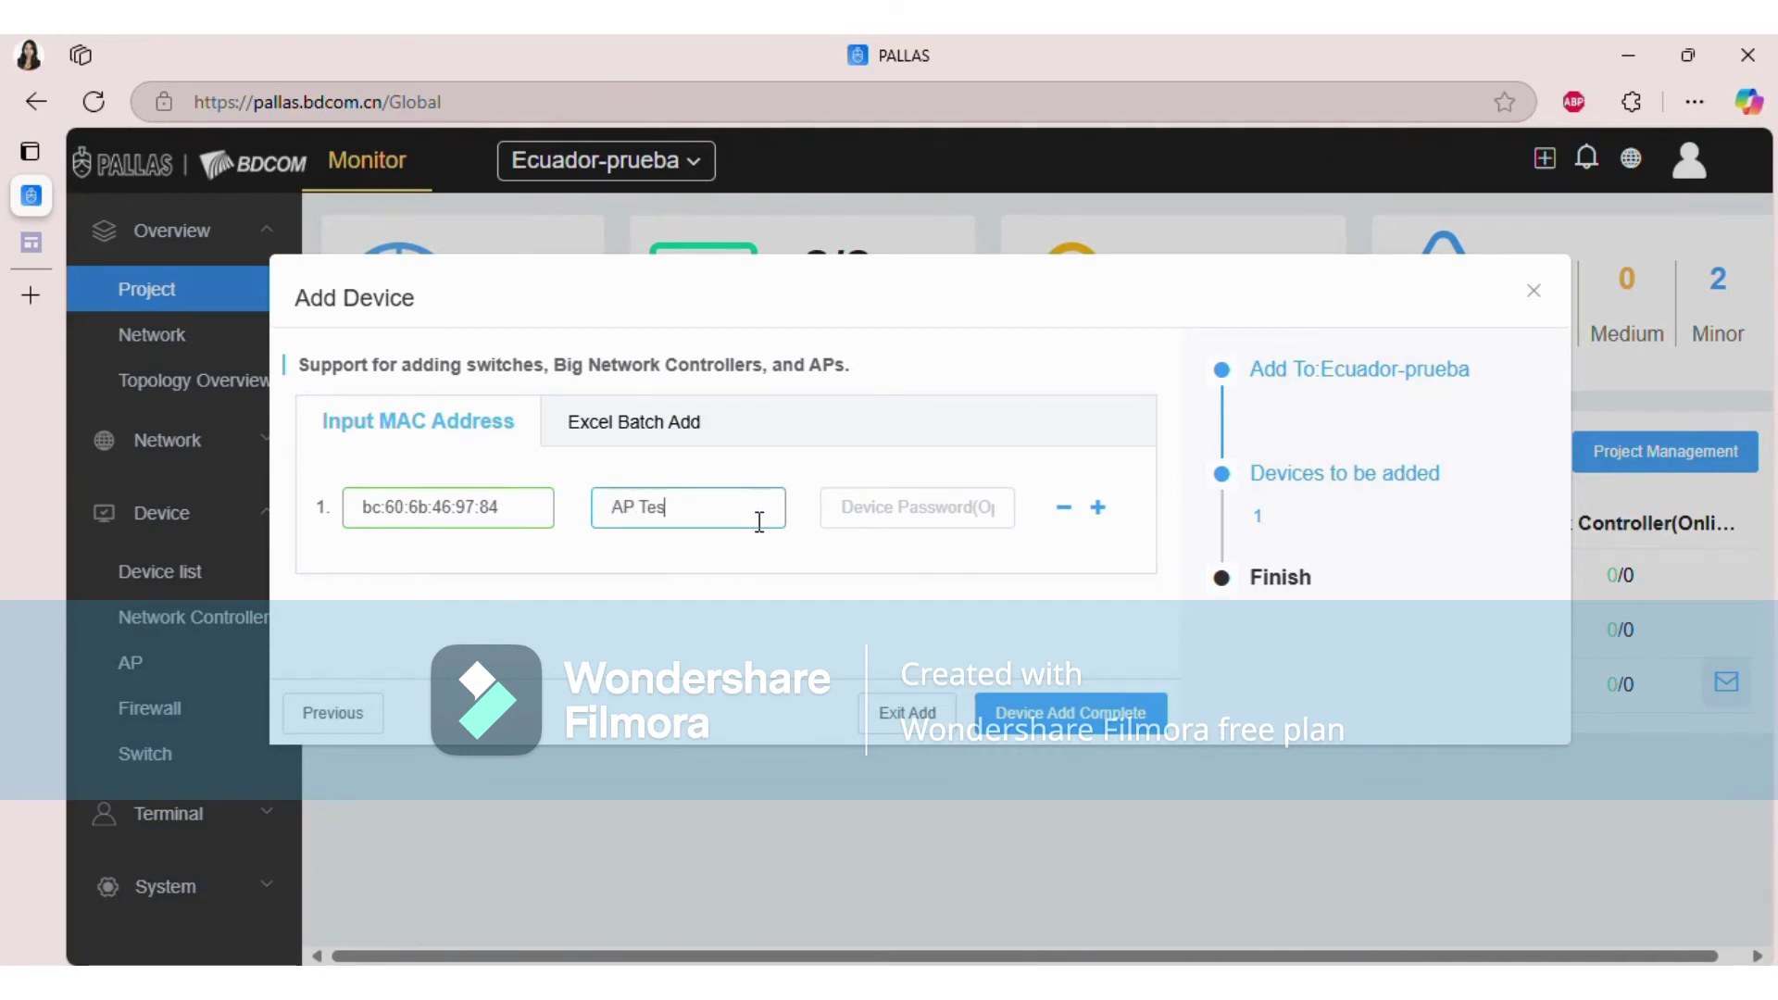
click(1075, 715)
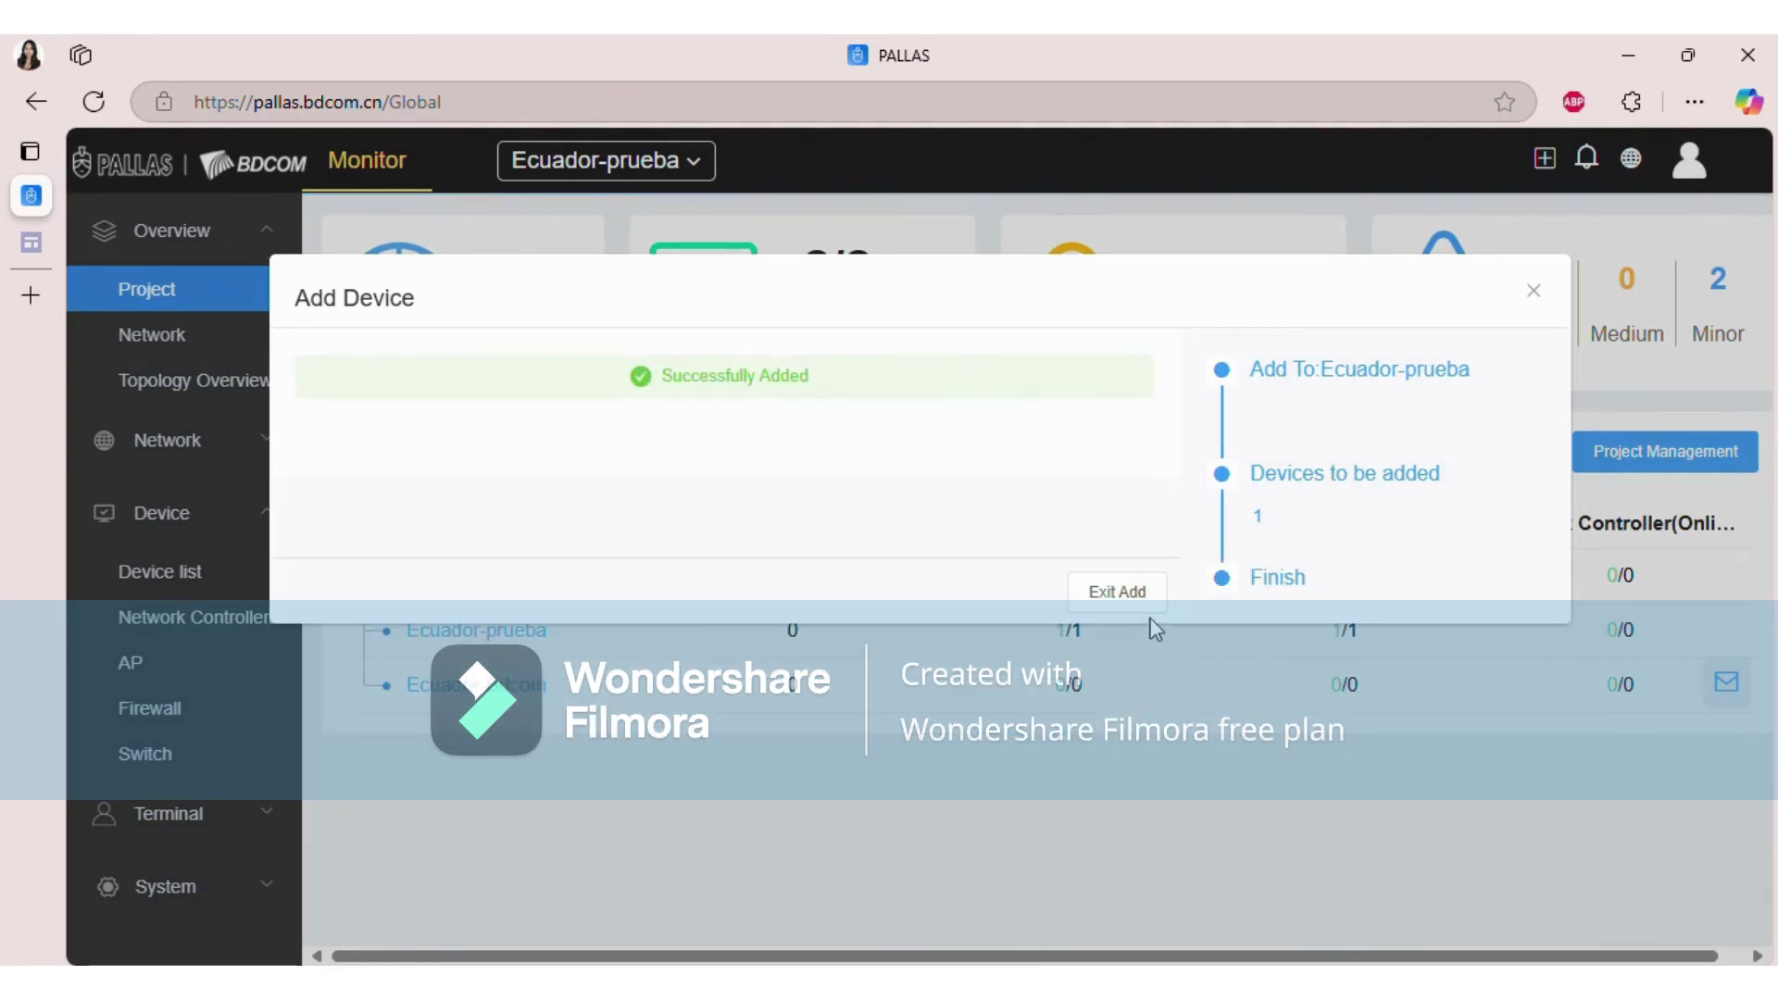
click(1126, 593)
click(190, 576)
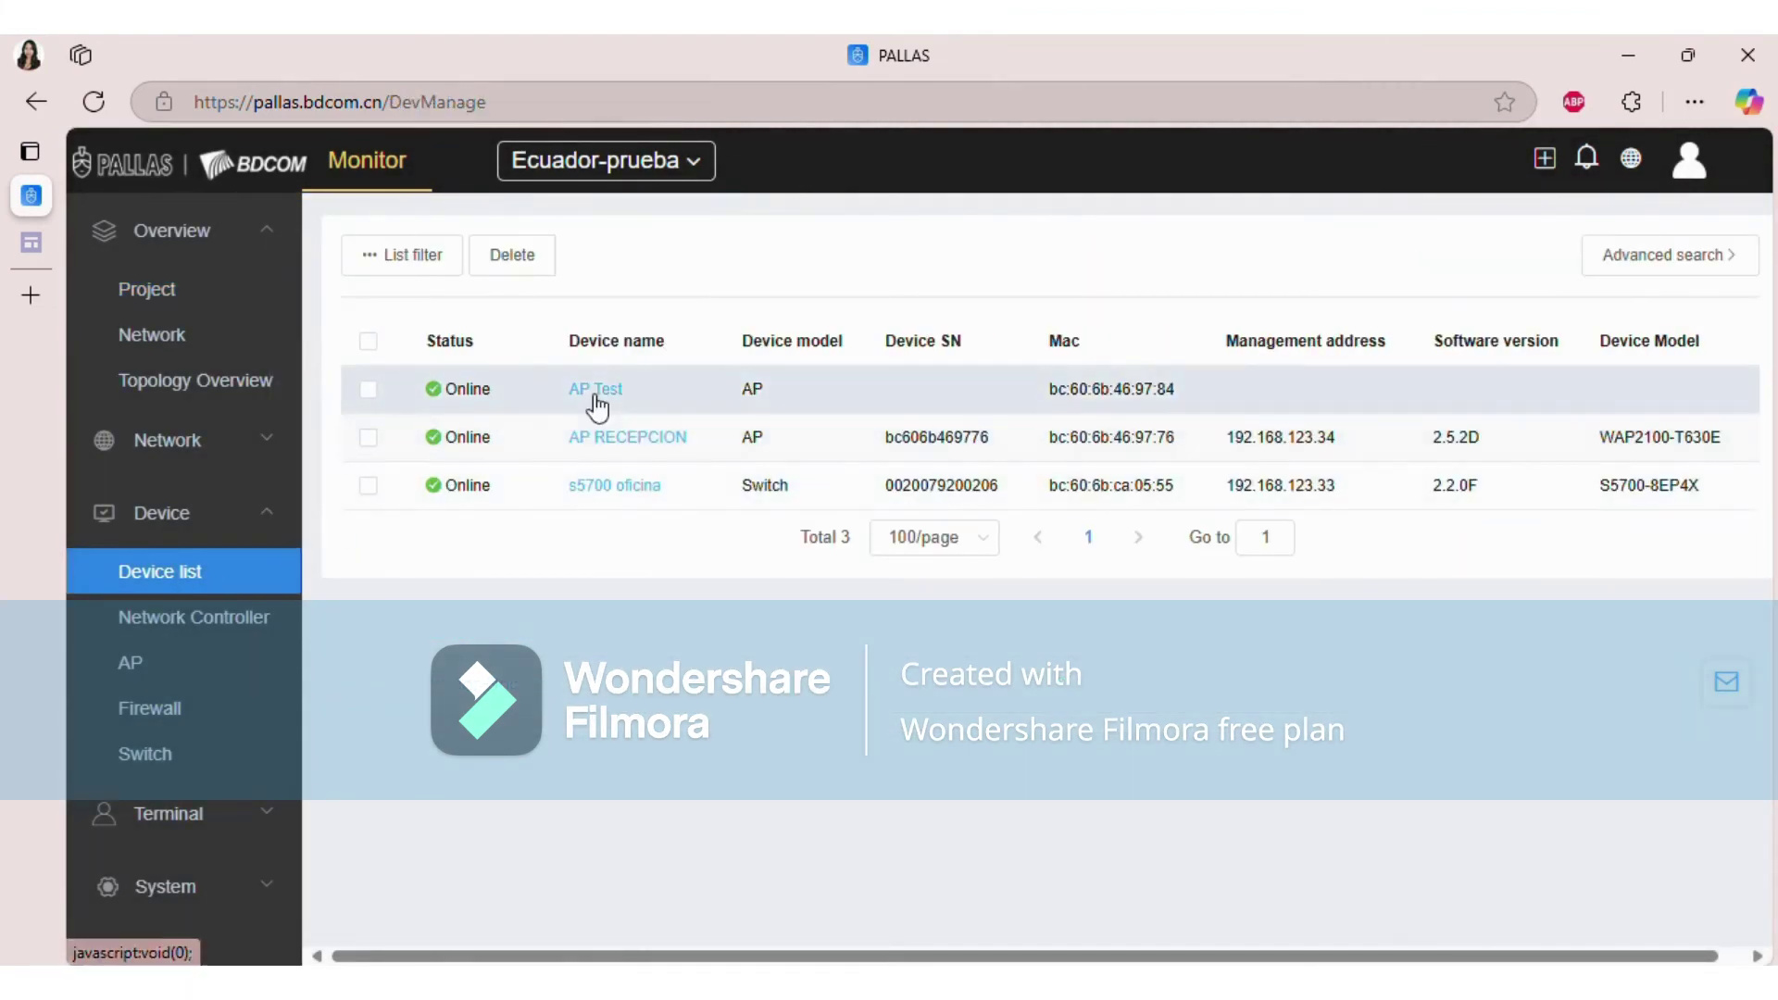
- Start adding another device to the Ecuador-prueba project
mouse_move(1542, 162)
click(1501, 233)
click(734, 433)
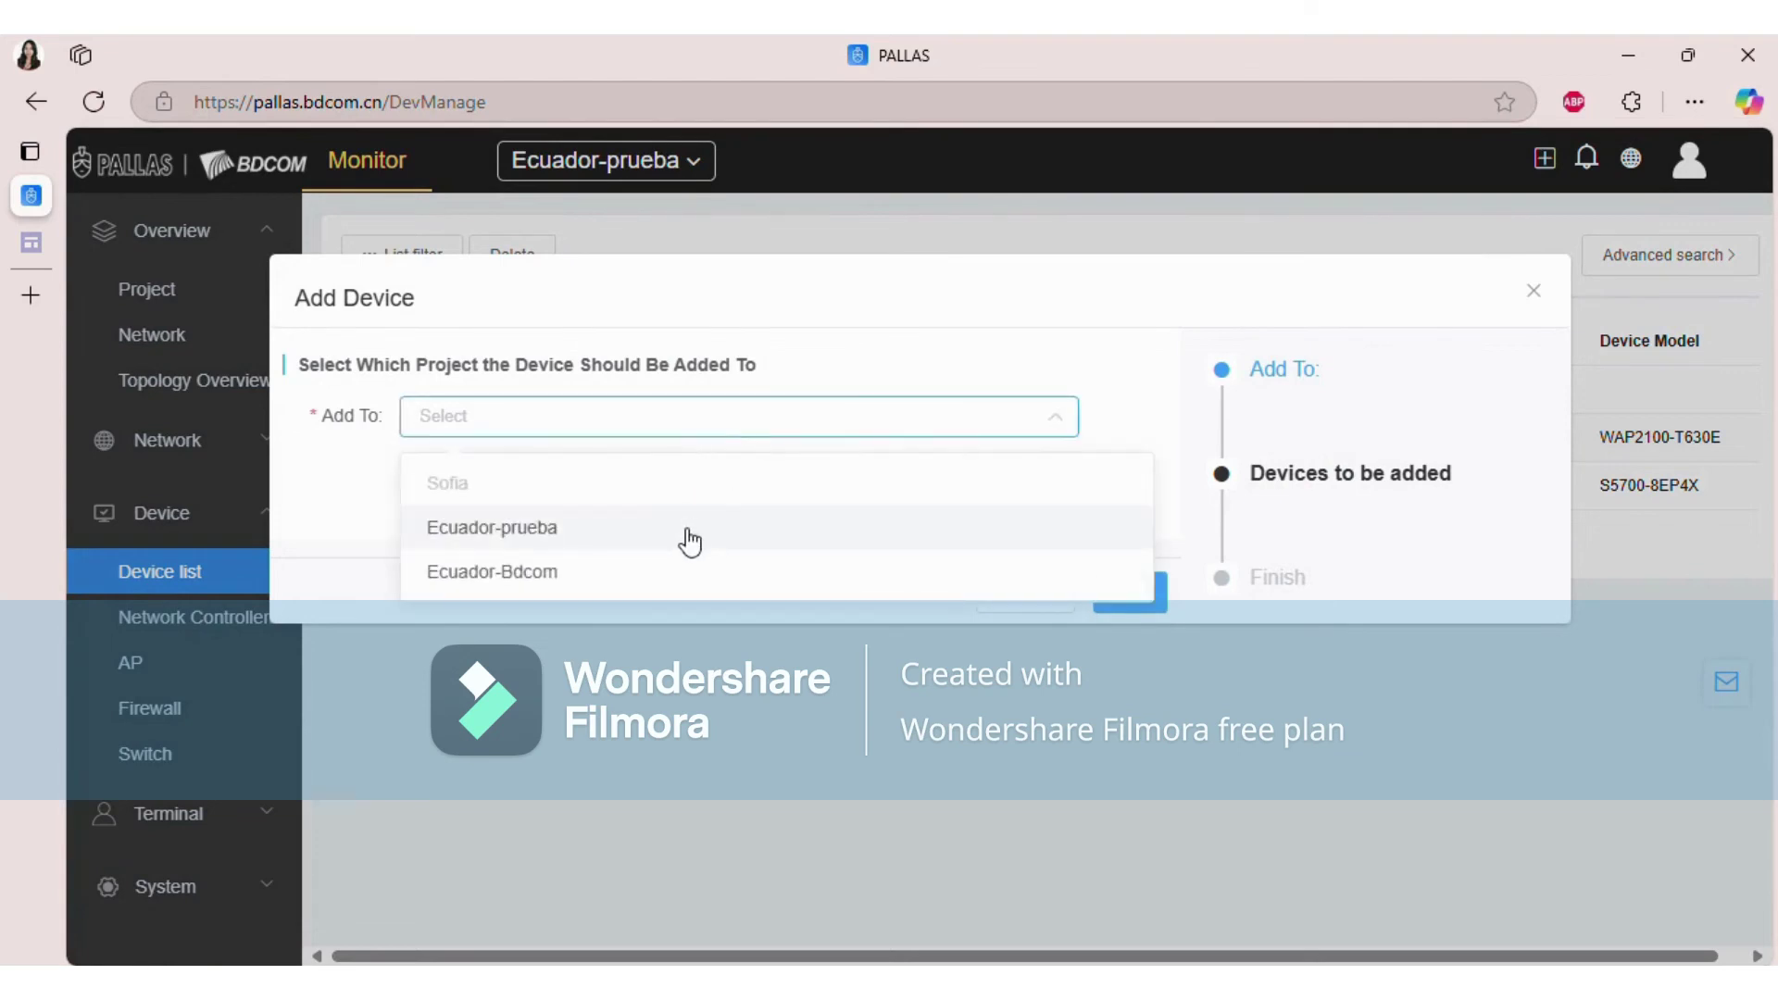
click(690, 542)
click(1143, 676)
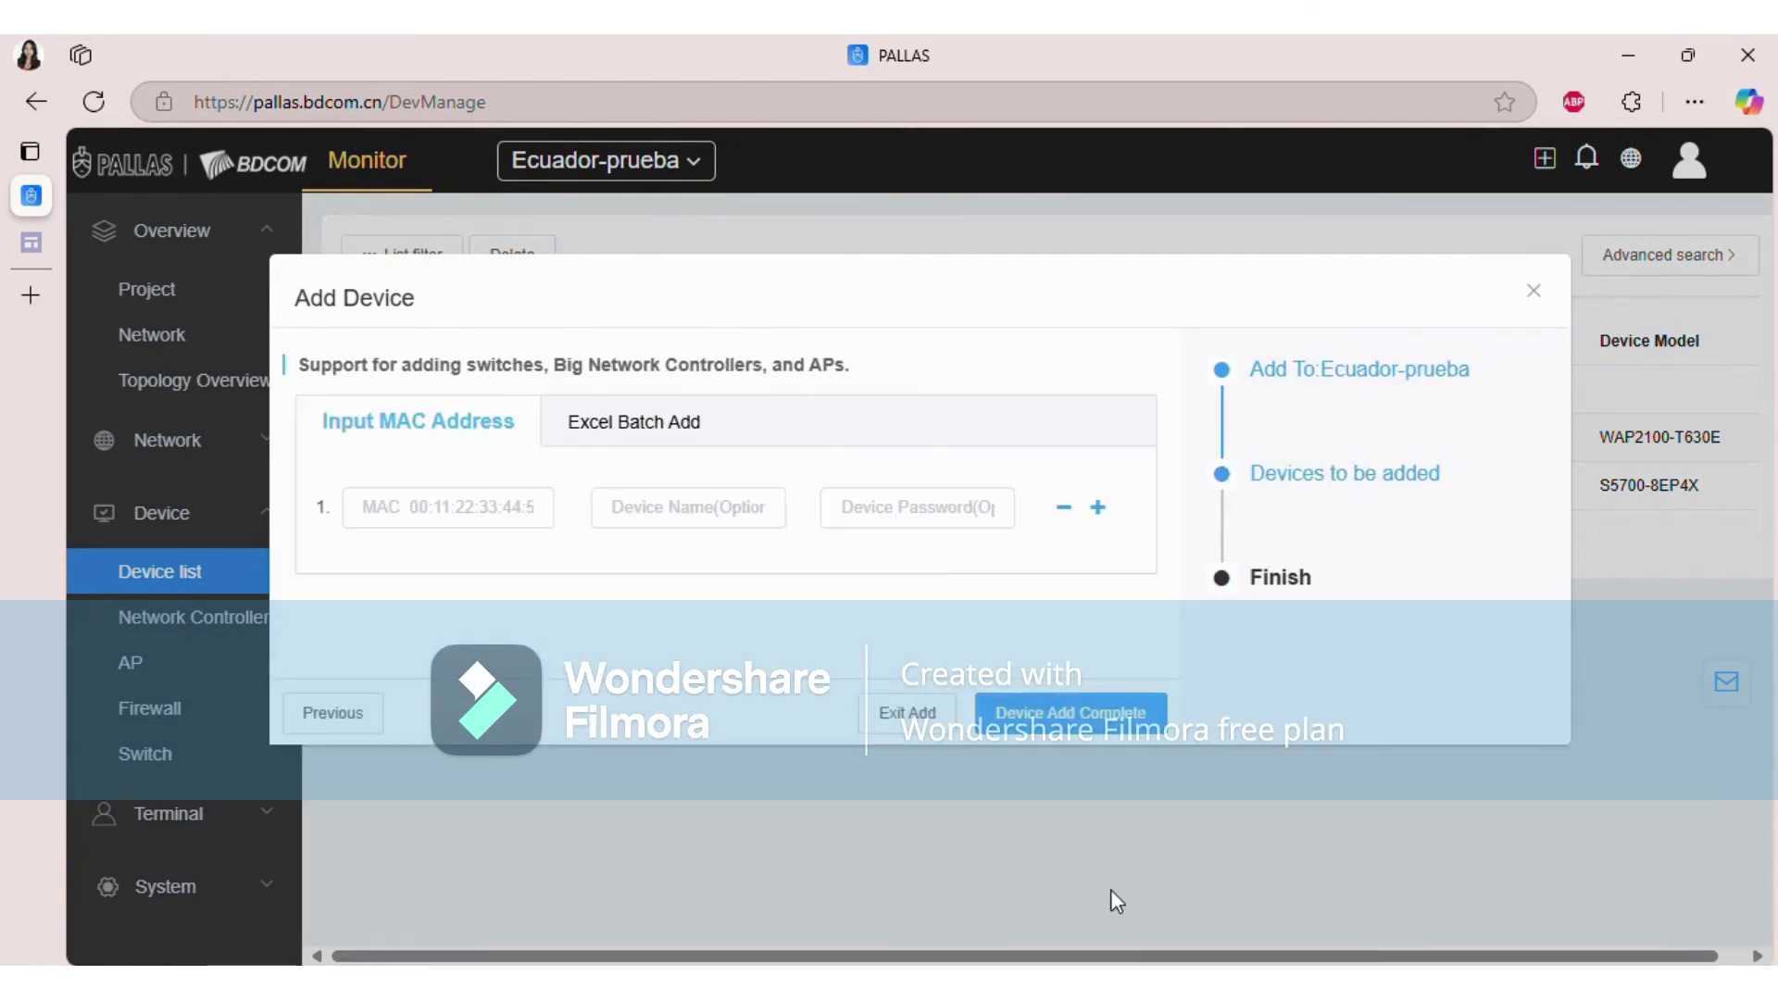
- Add the switch with MAC ac:12:8e:63:1a:9f as Switch test, then check the AP and full device lists
key(alt+Tab)
drag(744, 293, 605, 299)
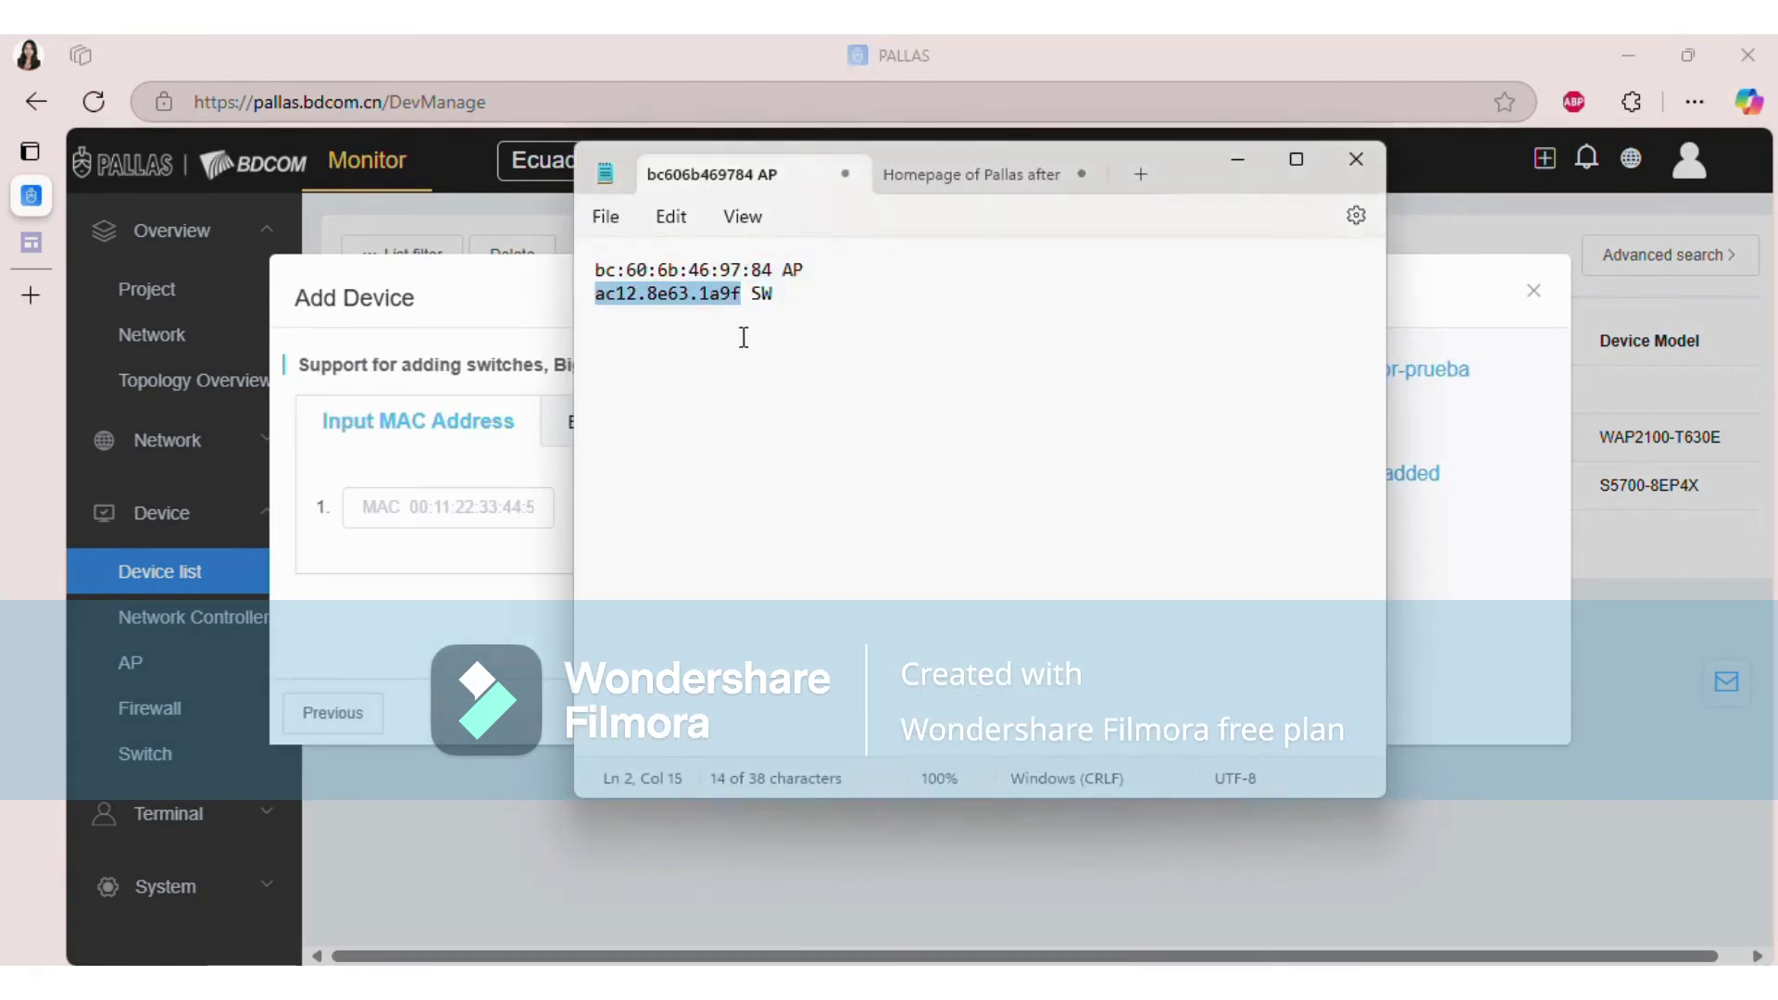
click(379, 517)
key(ctrl+v)
click(638, 506)
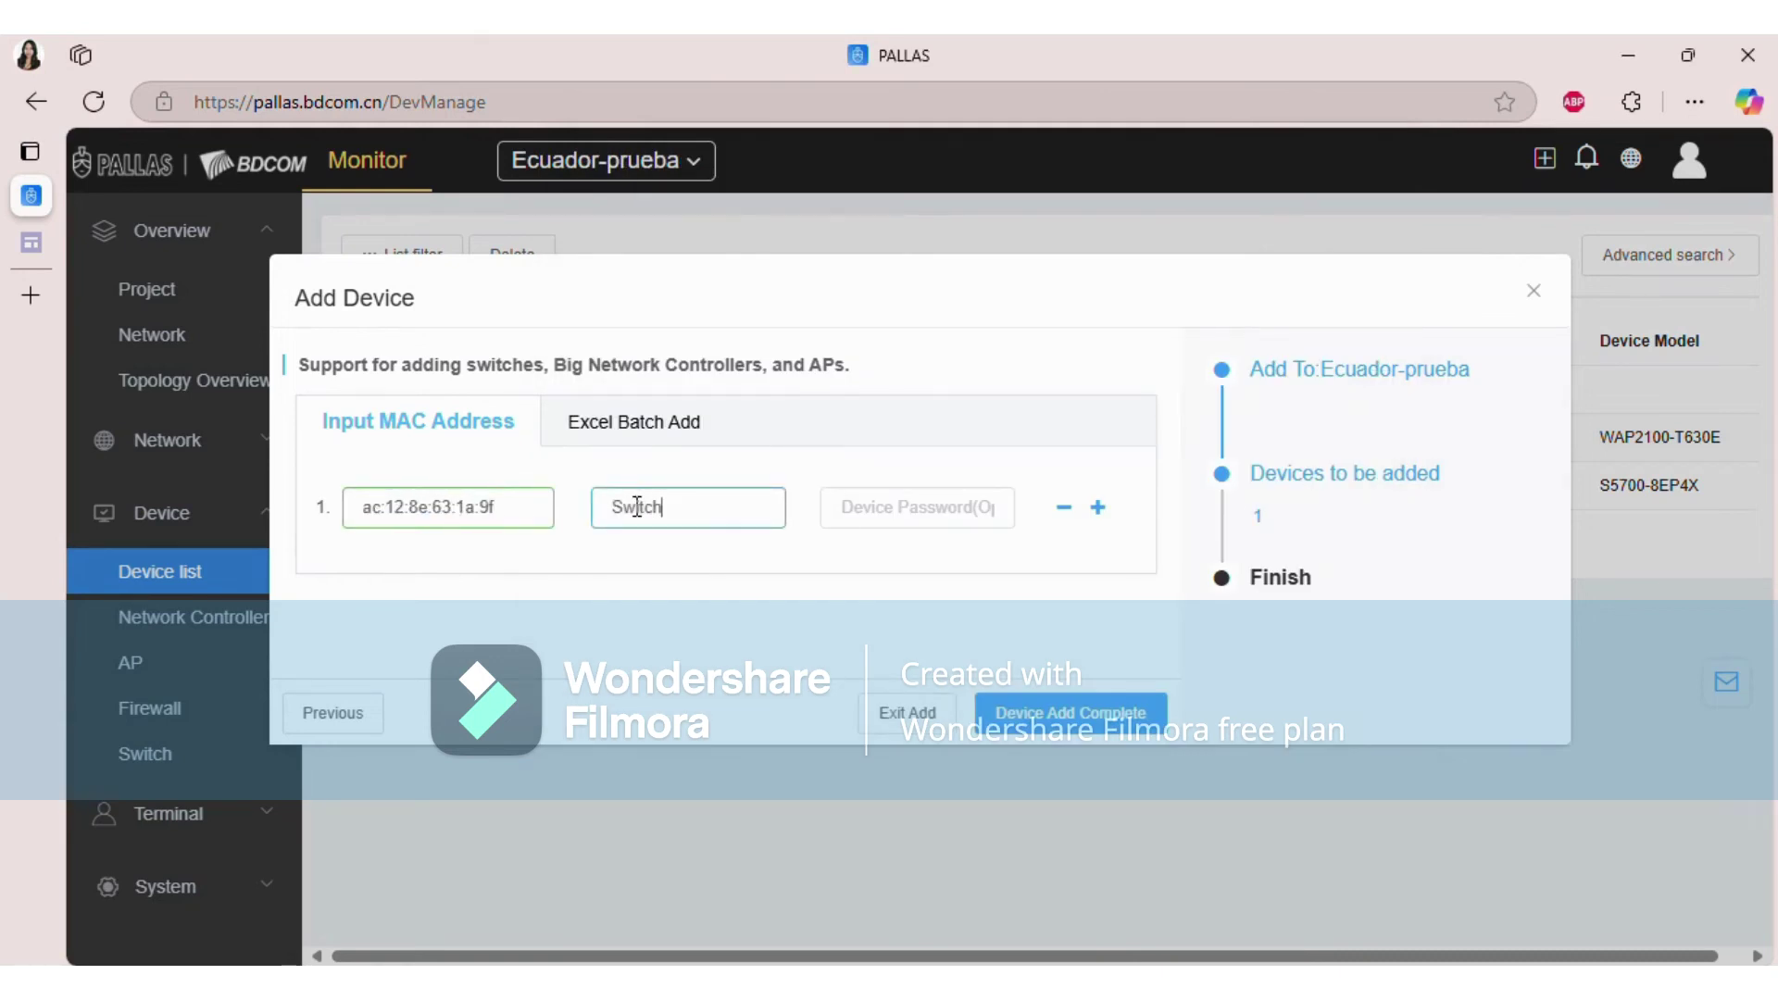
click(1066, 690)
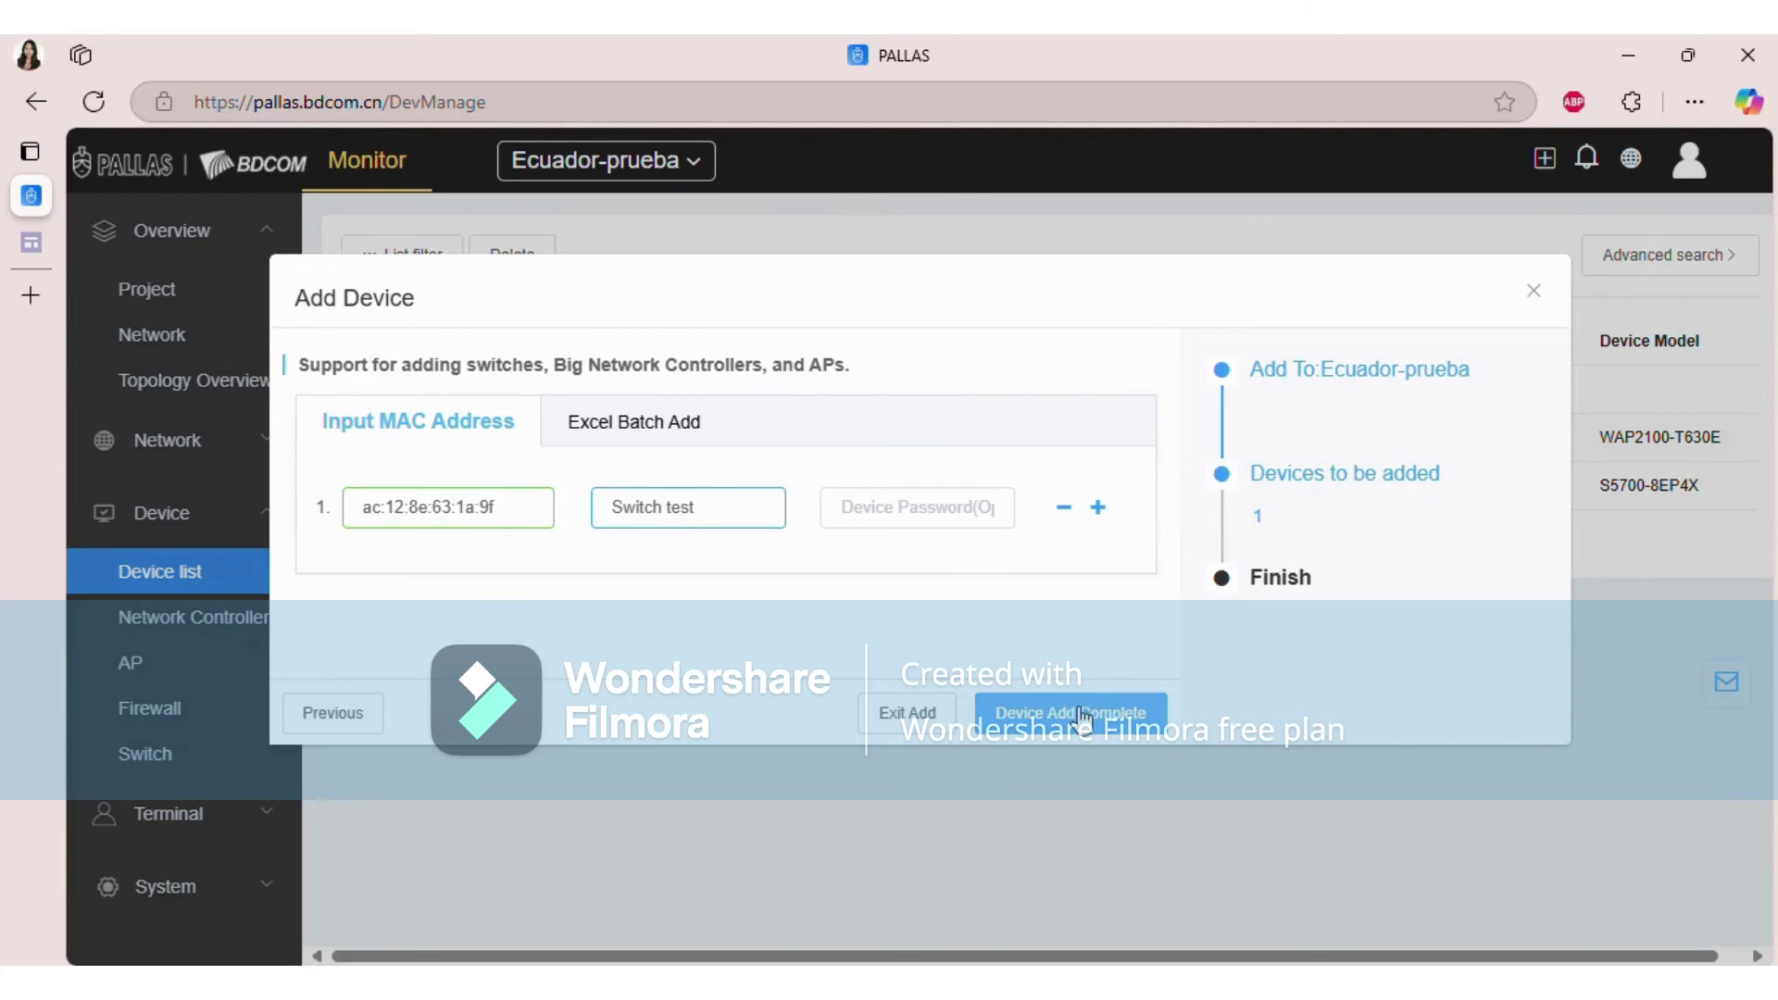
click(1134, 594)
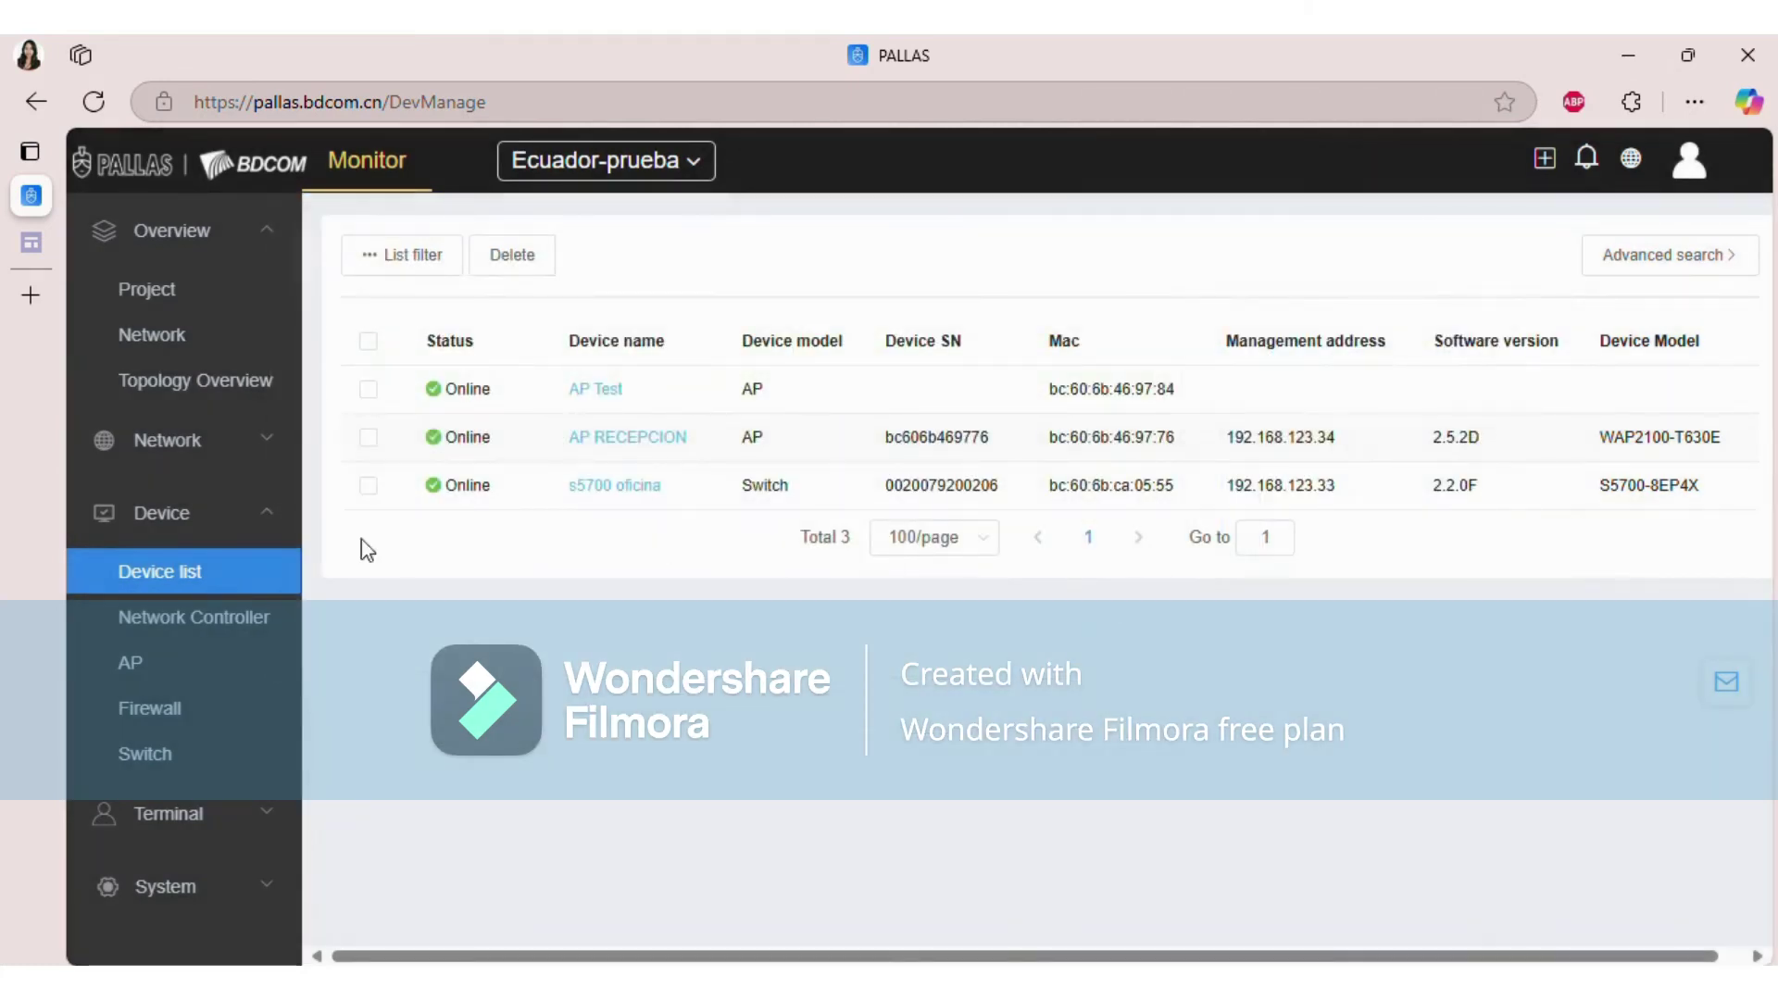
click(171, 664)
click(223, 585)
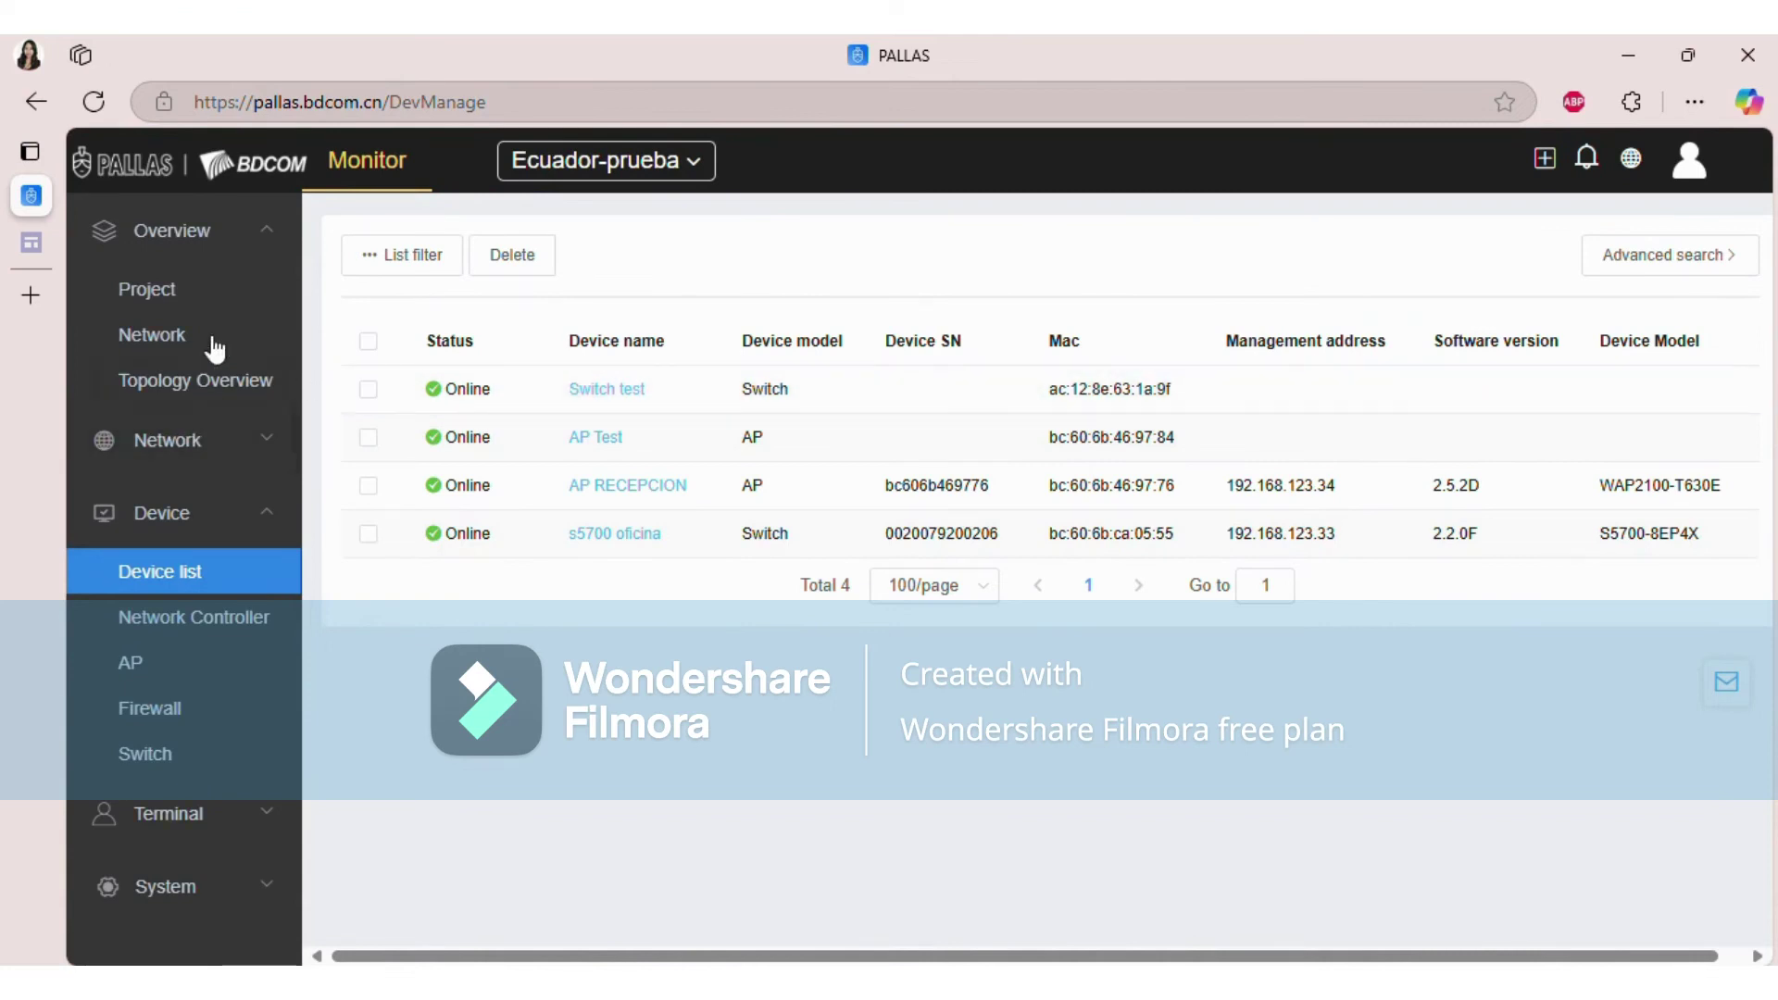
- Show the Ecuador-prueba topology map with the AP group expanded into AP RECEPCION and AP Test
click(234, 291)
click(234, 291)
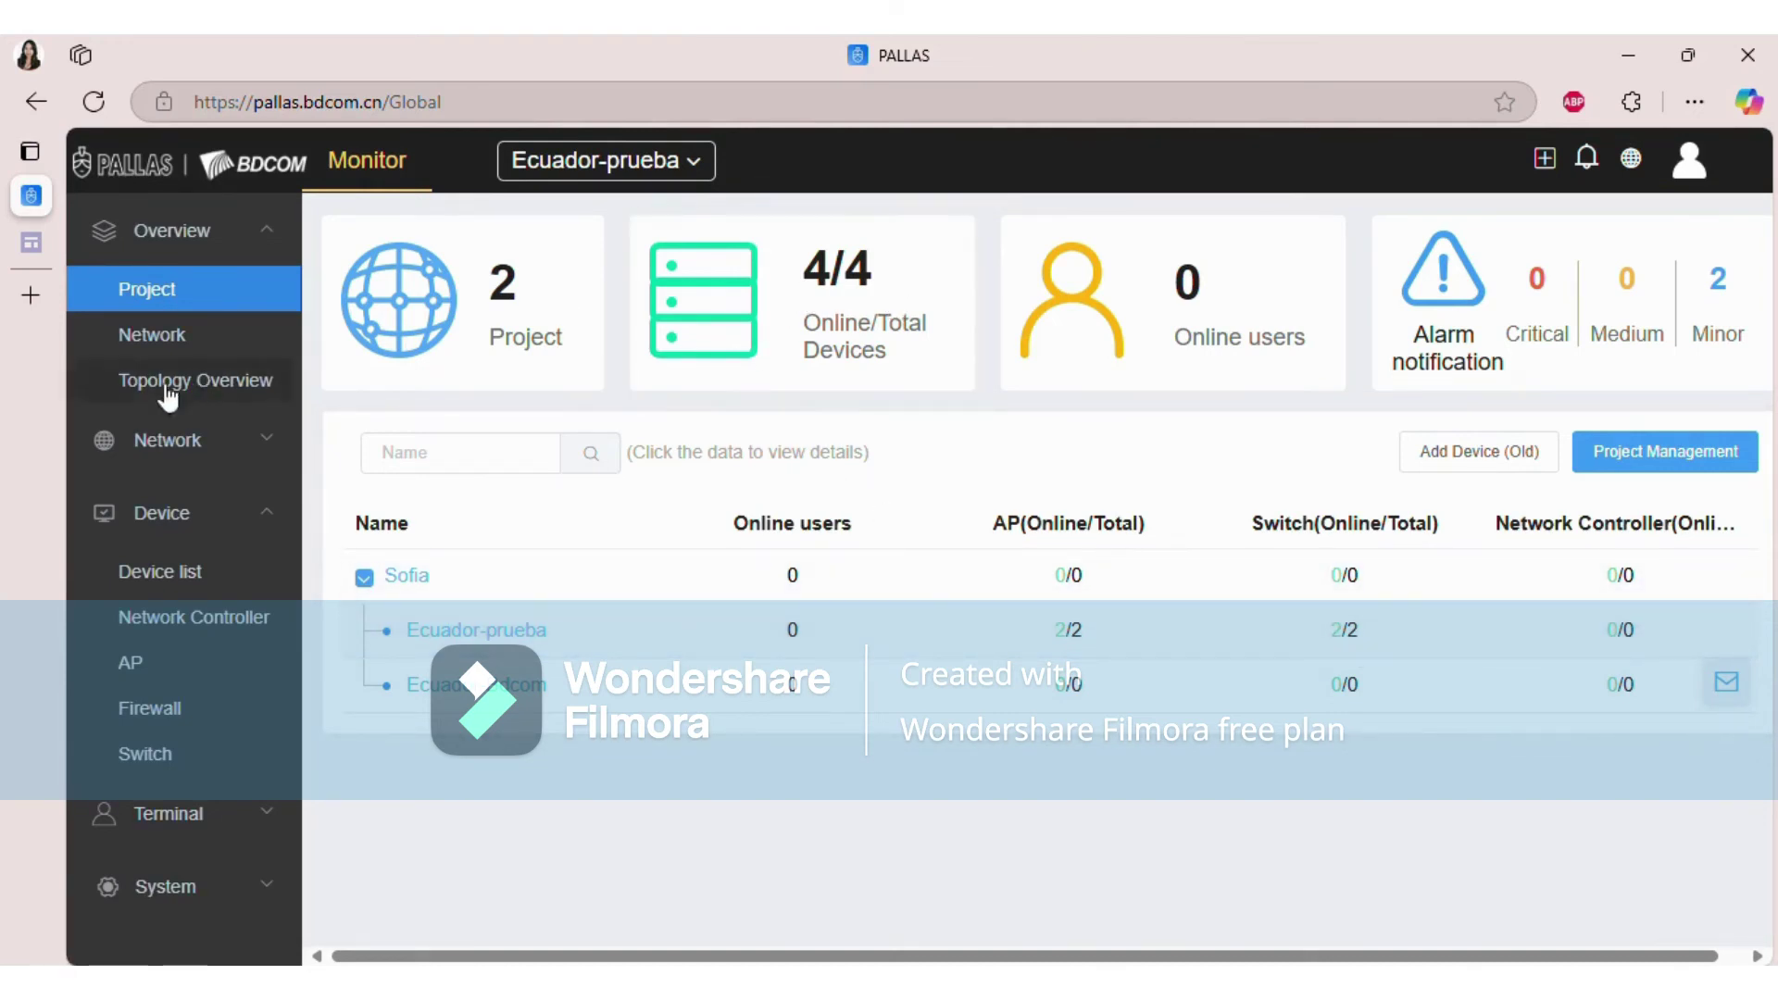
click(211, 415)
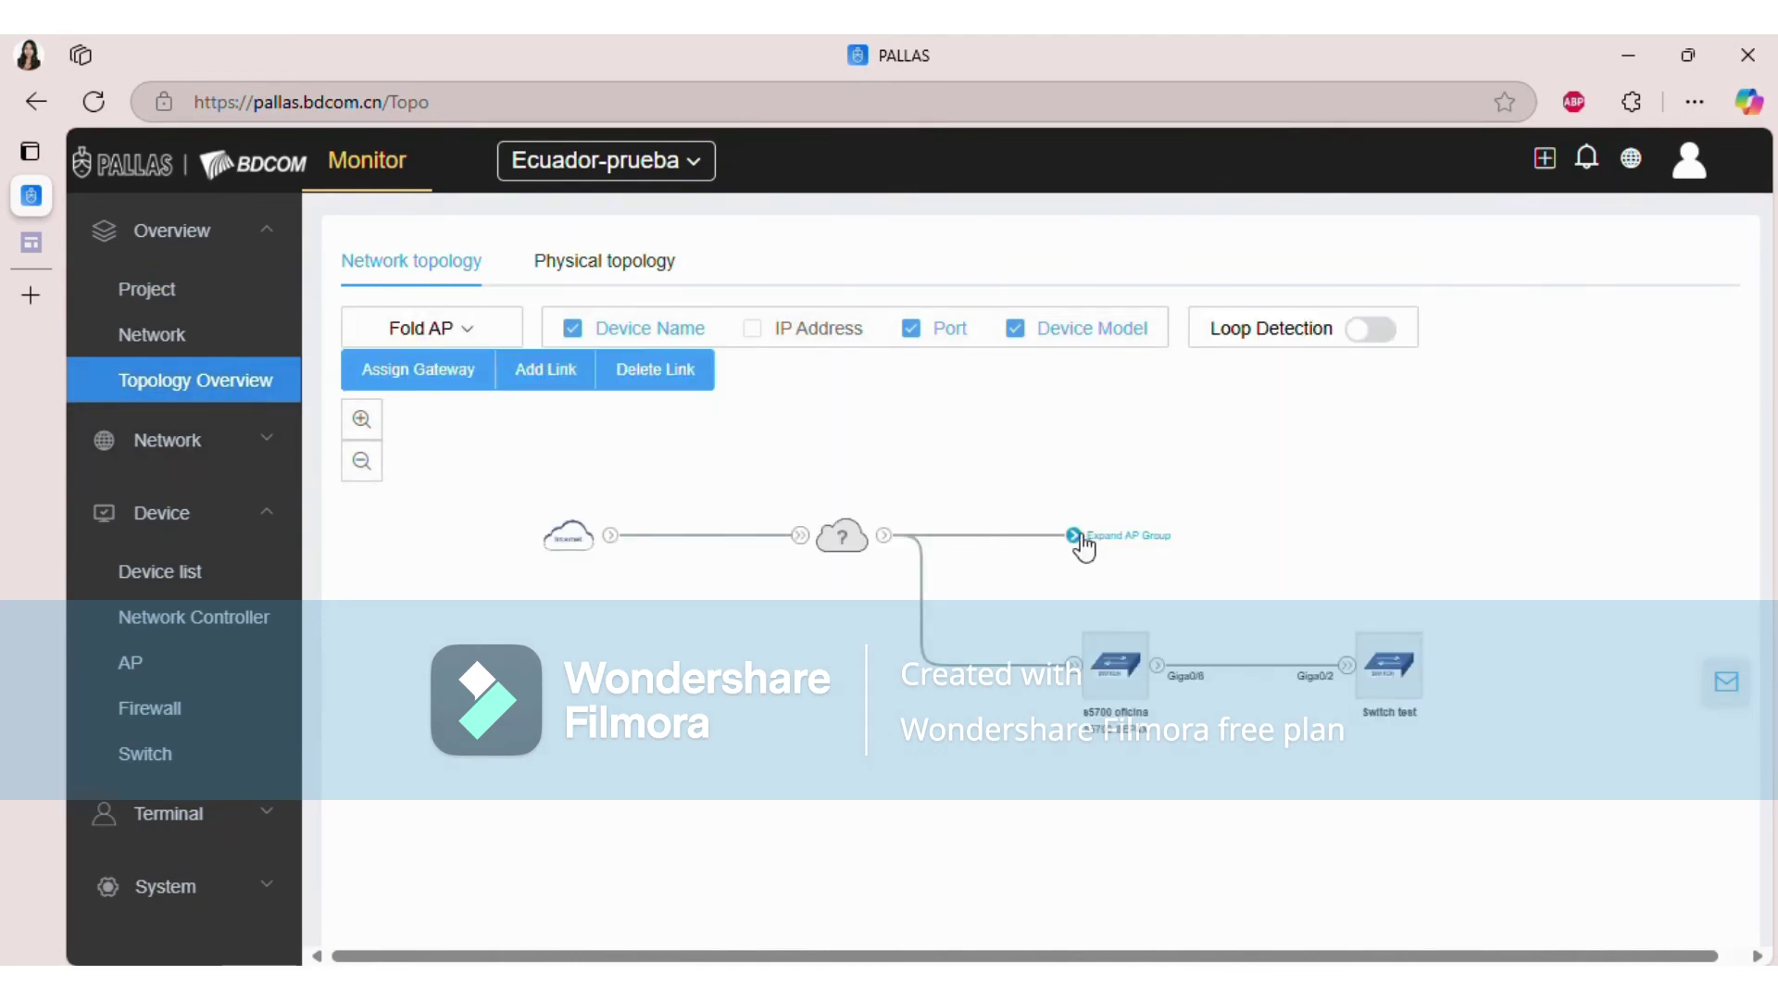
click(1076, 537)
mouse_move(1142, 635)
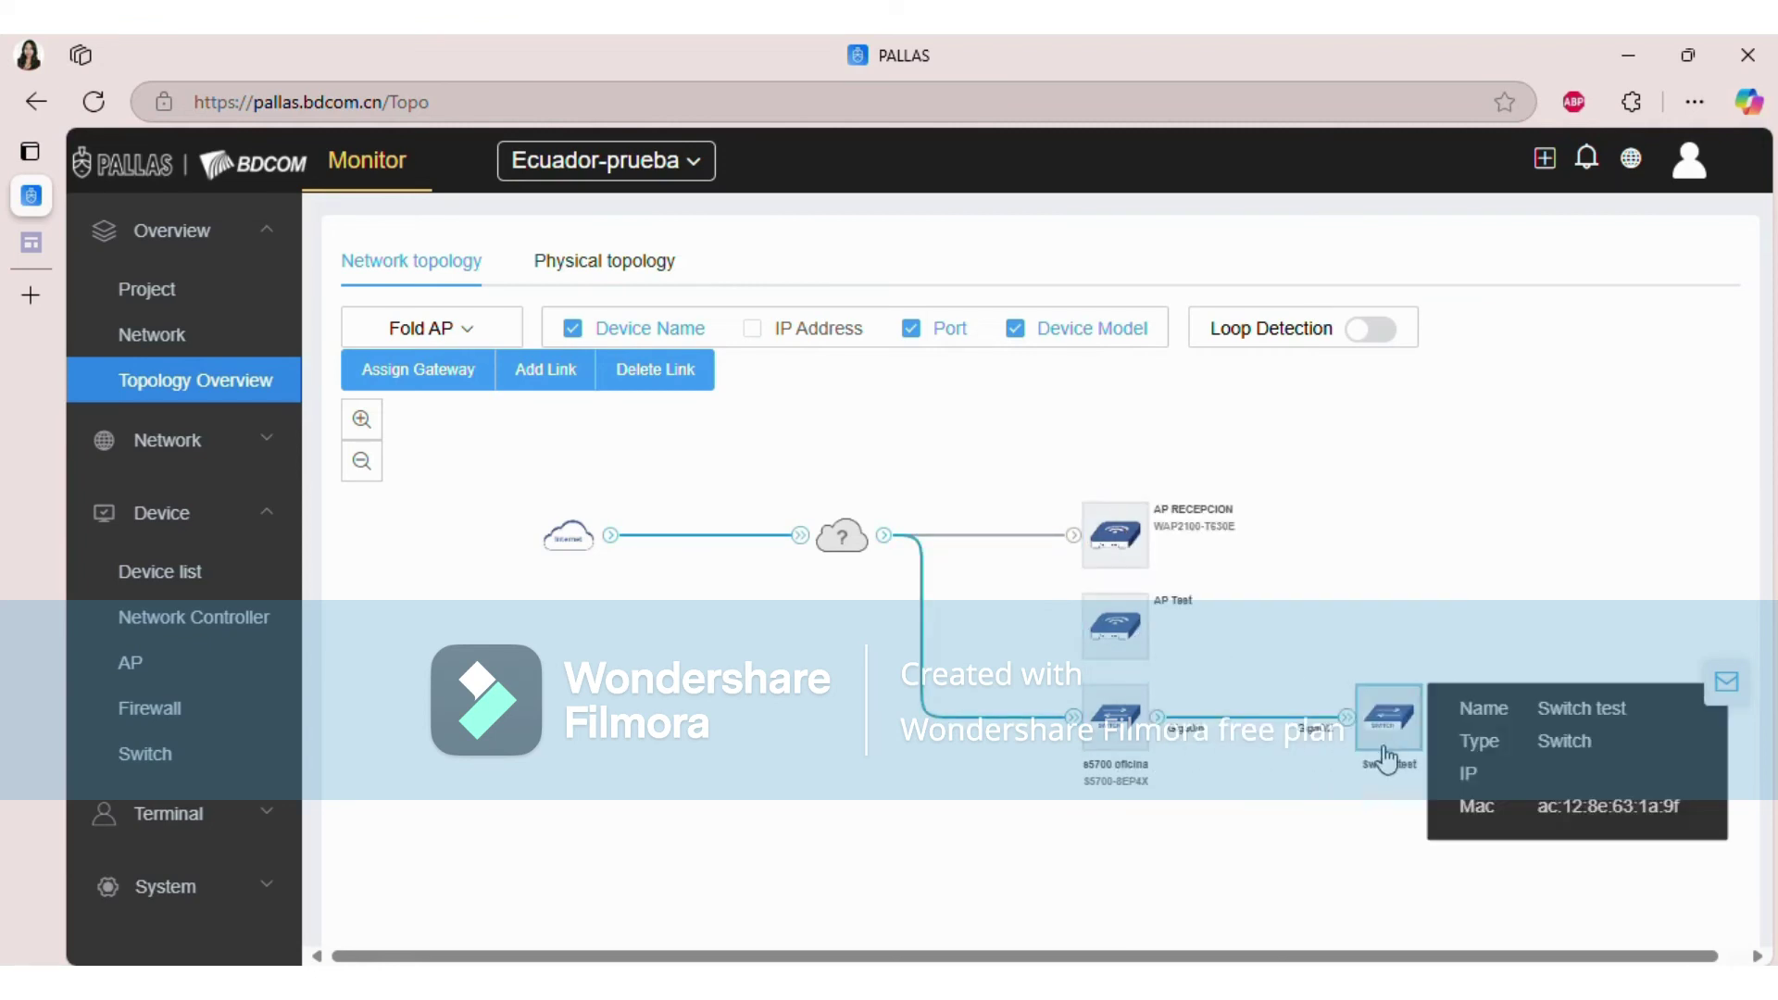
- Review Switch test's device, port, connection and configuration information in Device management
click(1396, 746)
click(1278, 363)
click(1373, 367)
click(1519, 371)
click(1173, 369)
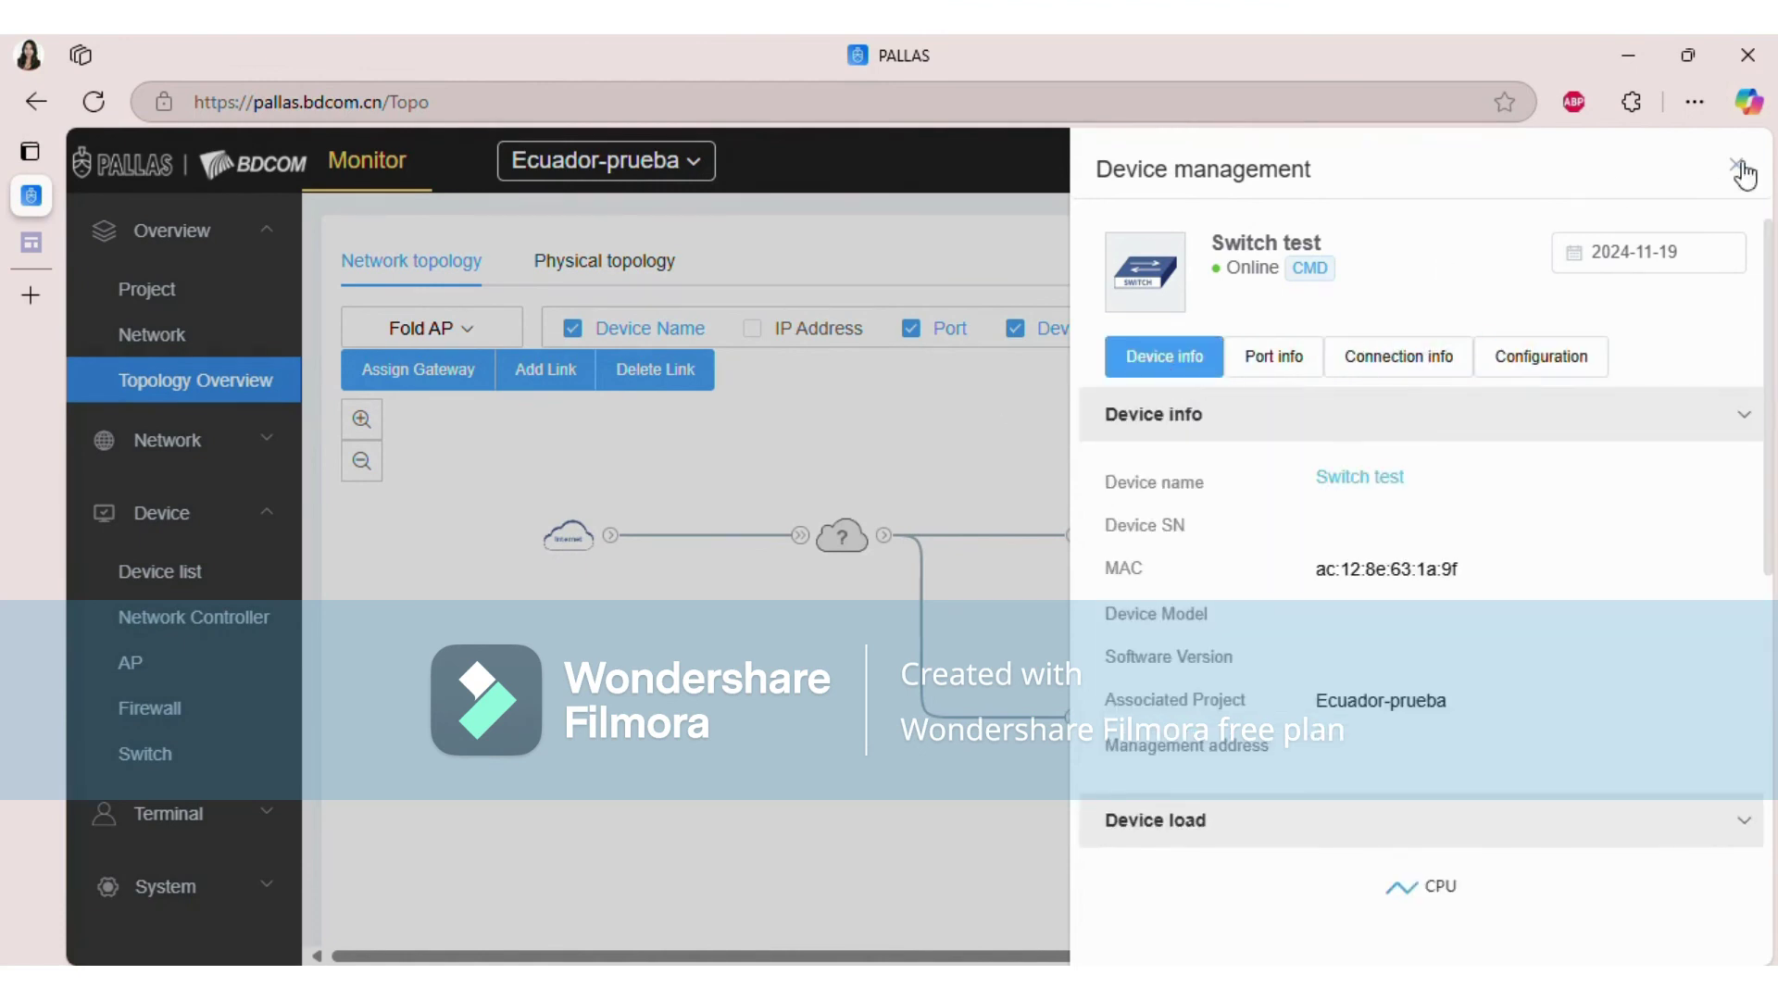
click(1740, 168)
- View the connected user list and terminal statistics, then the access point list
click(169, 813)
click(219, 829)
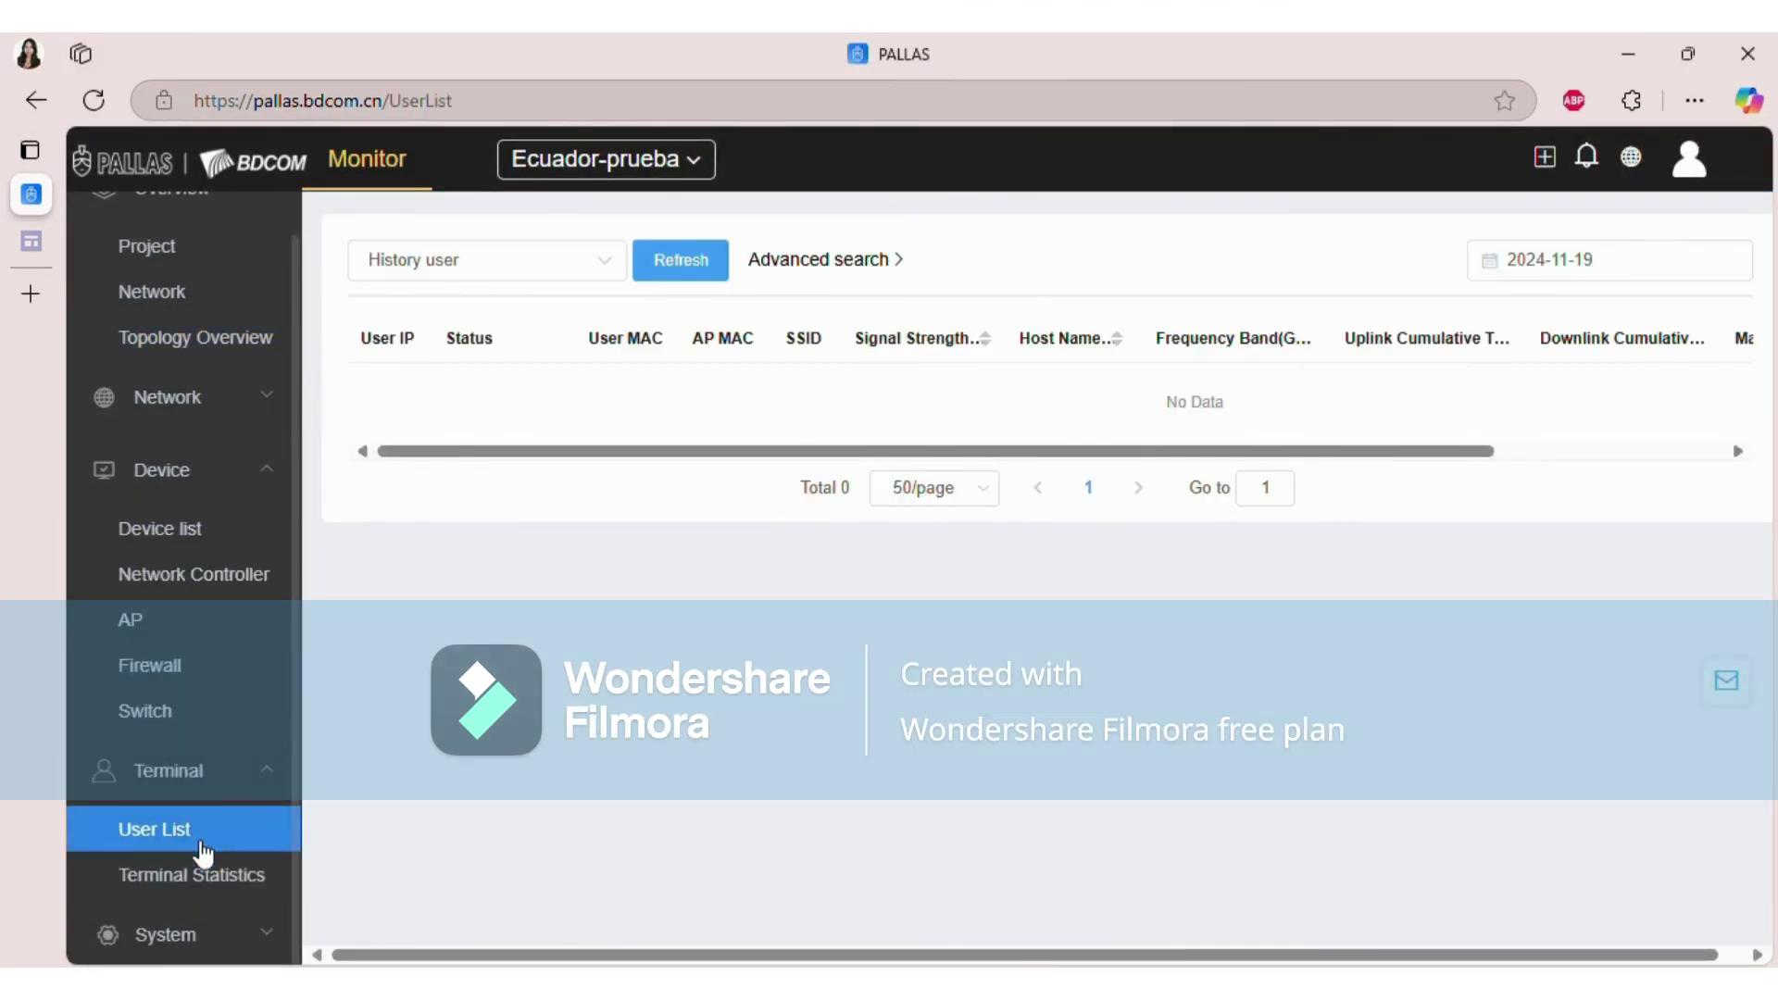
click(200, 874)
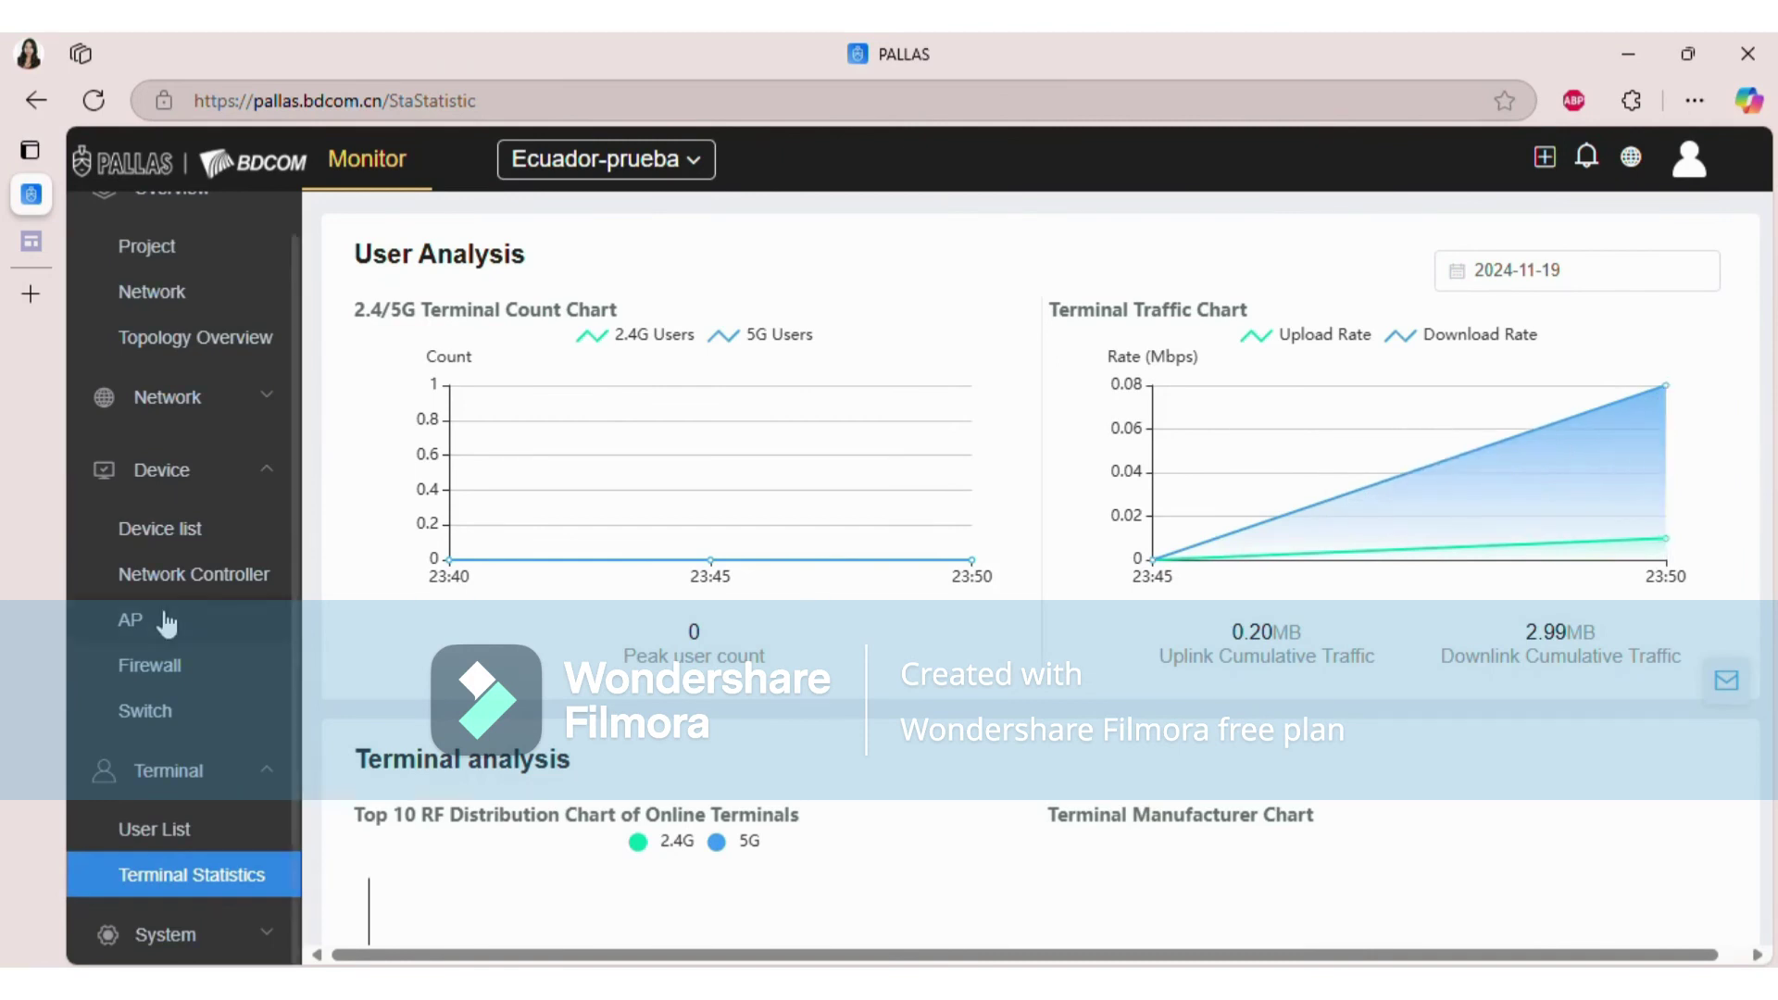
click(167, 623)
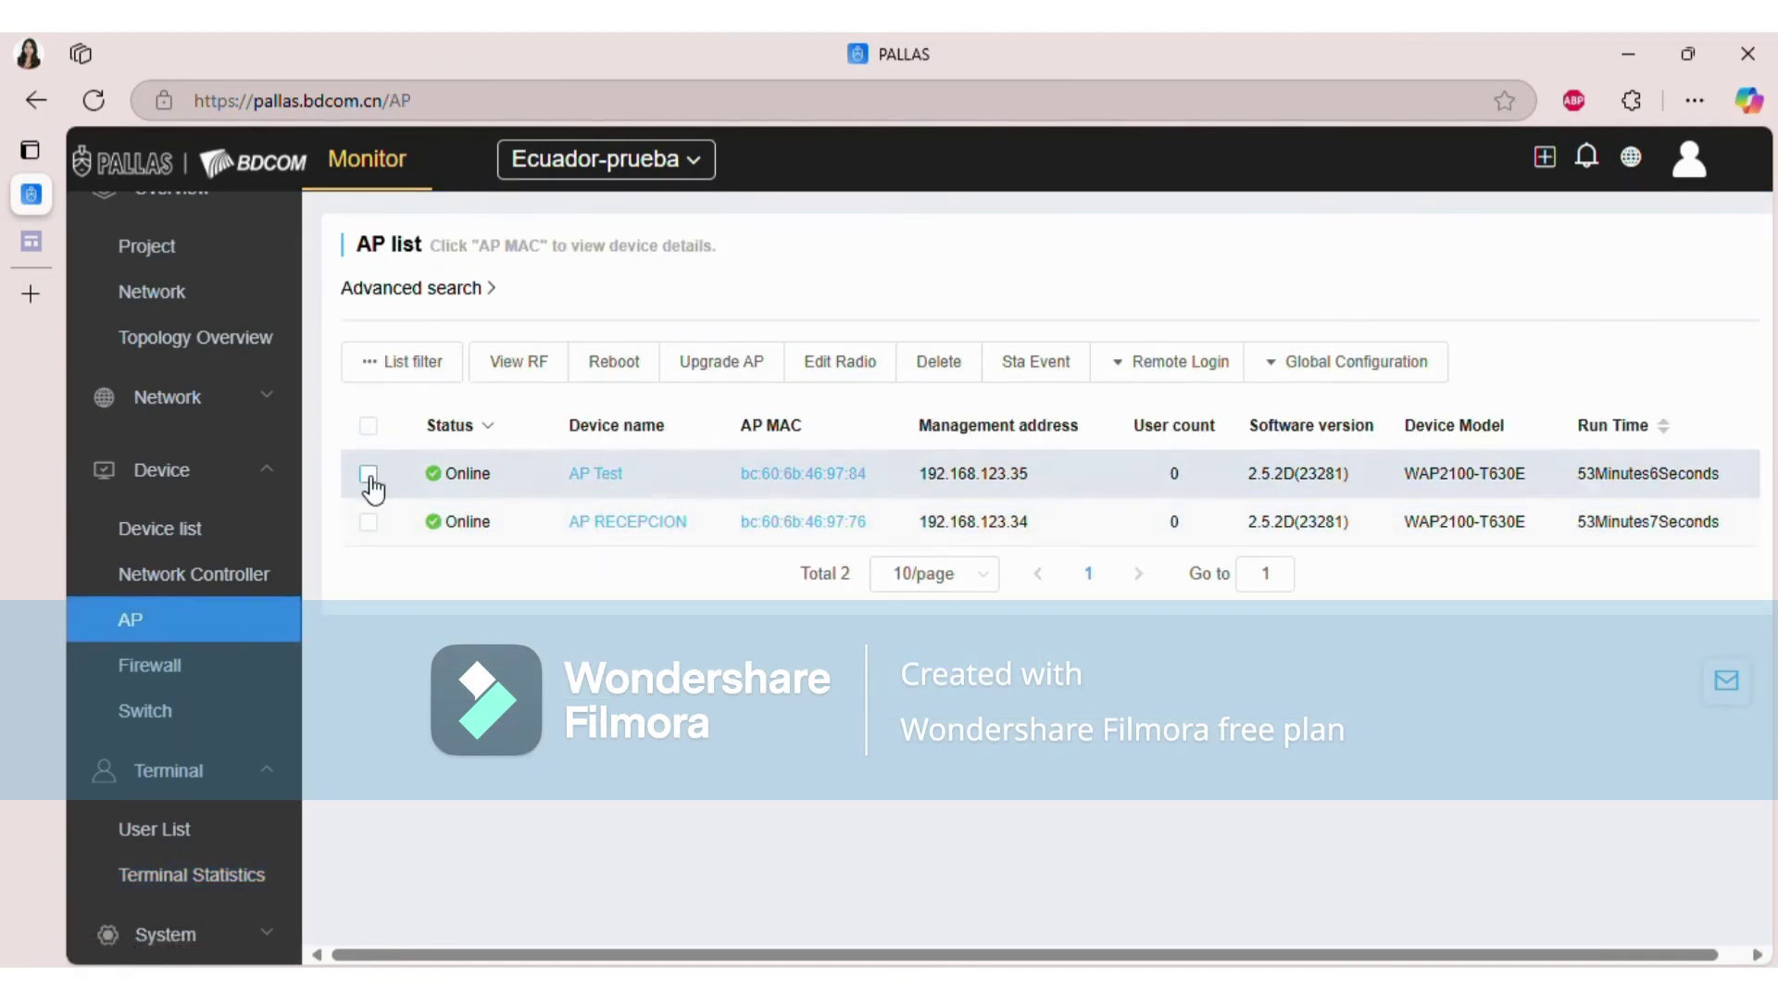
- Review AP Test's RF channel and power details and its firmware upgrade options, cancelling the upload
click(369, 475)
click(552, 366)
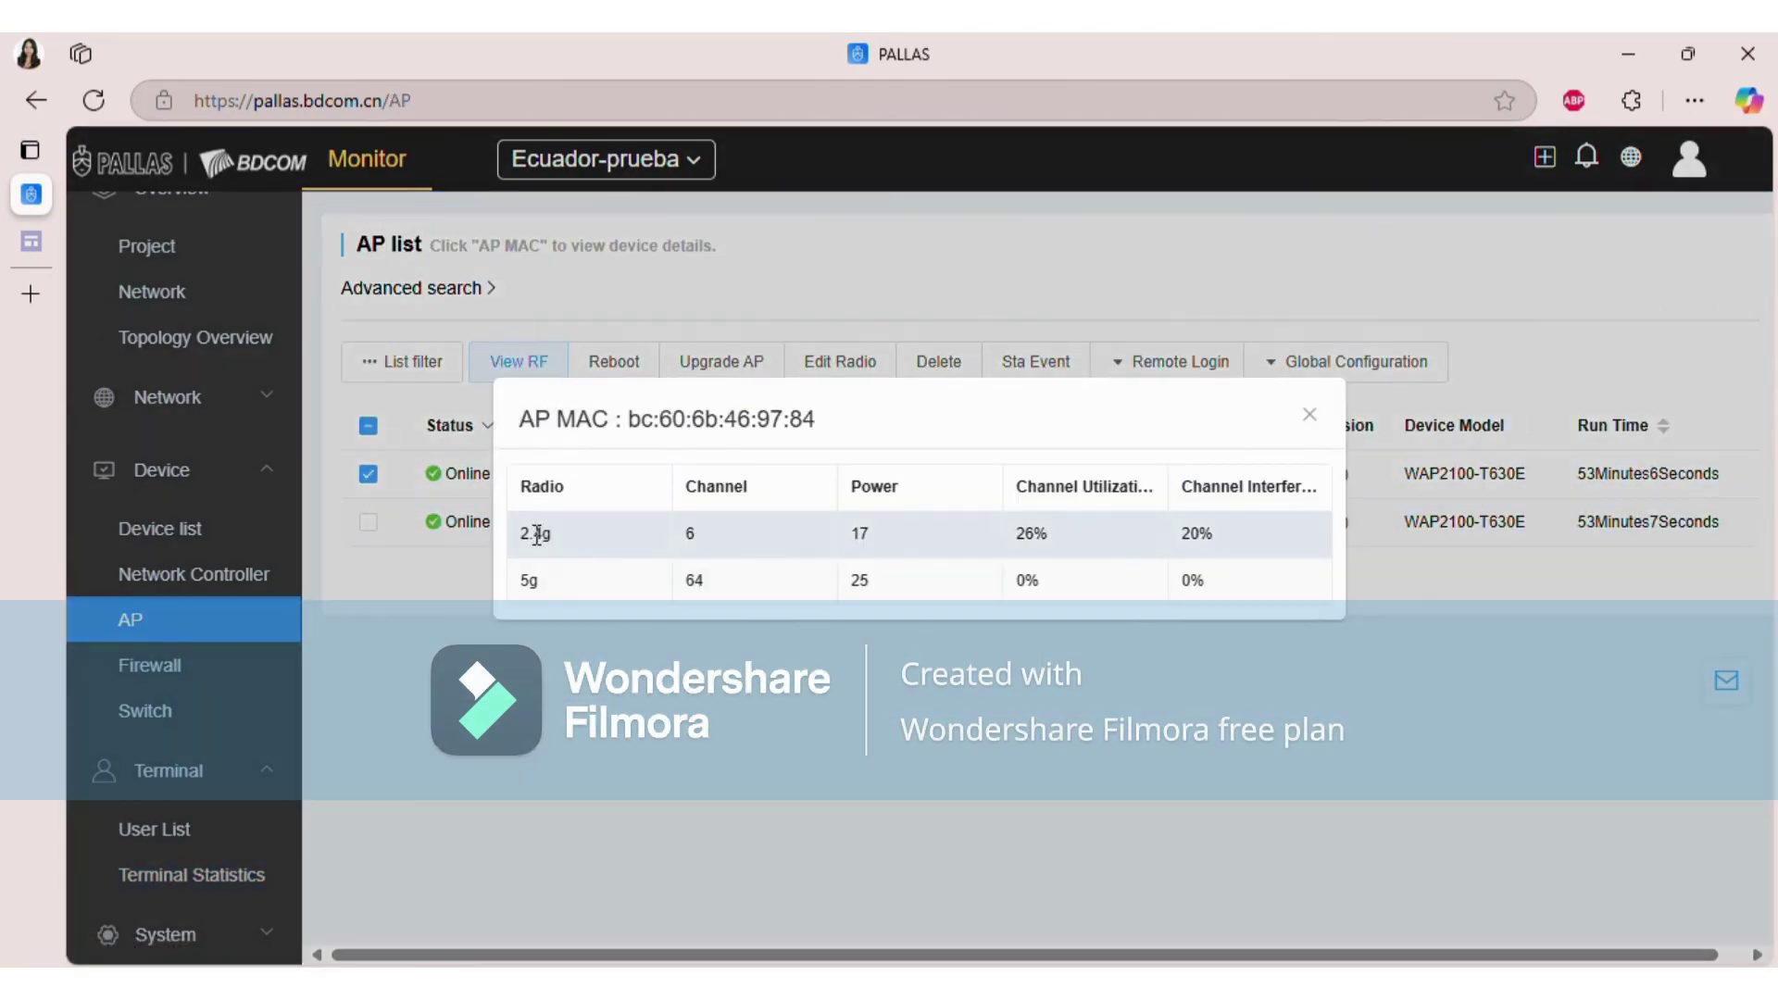
click(1310, 415)
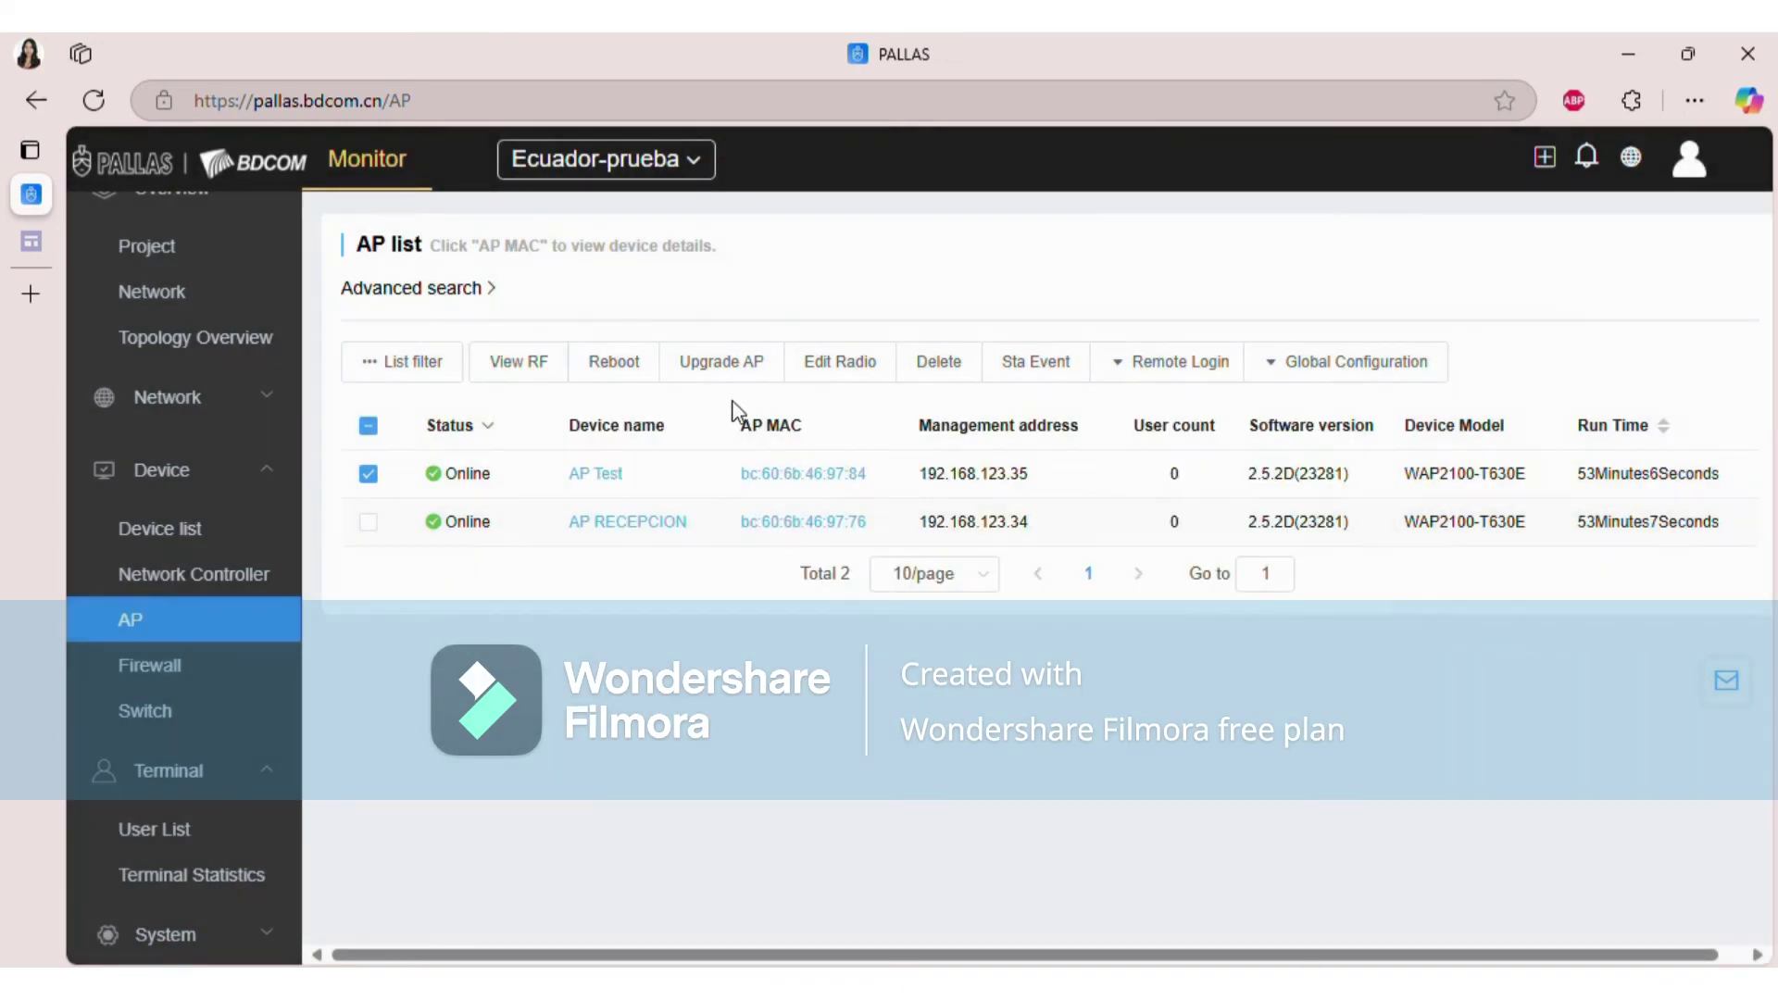
click(740, 382)
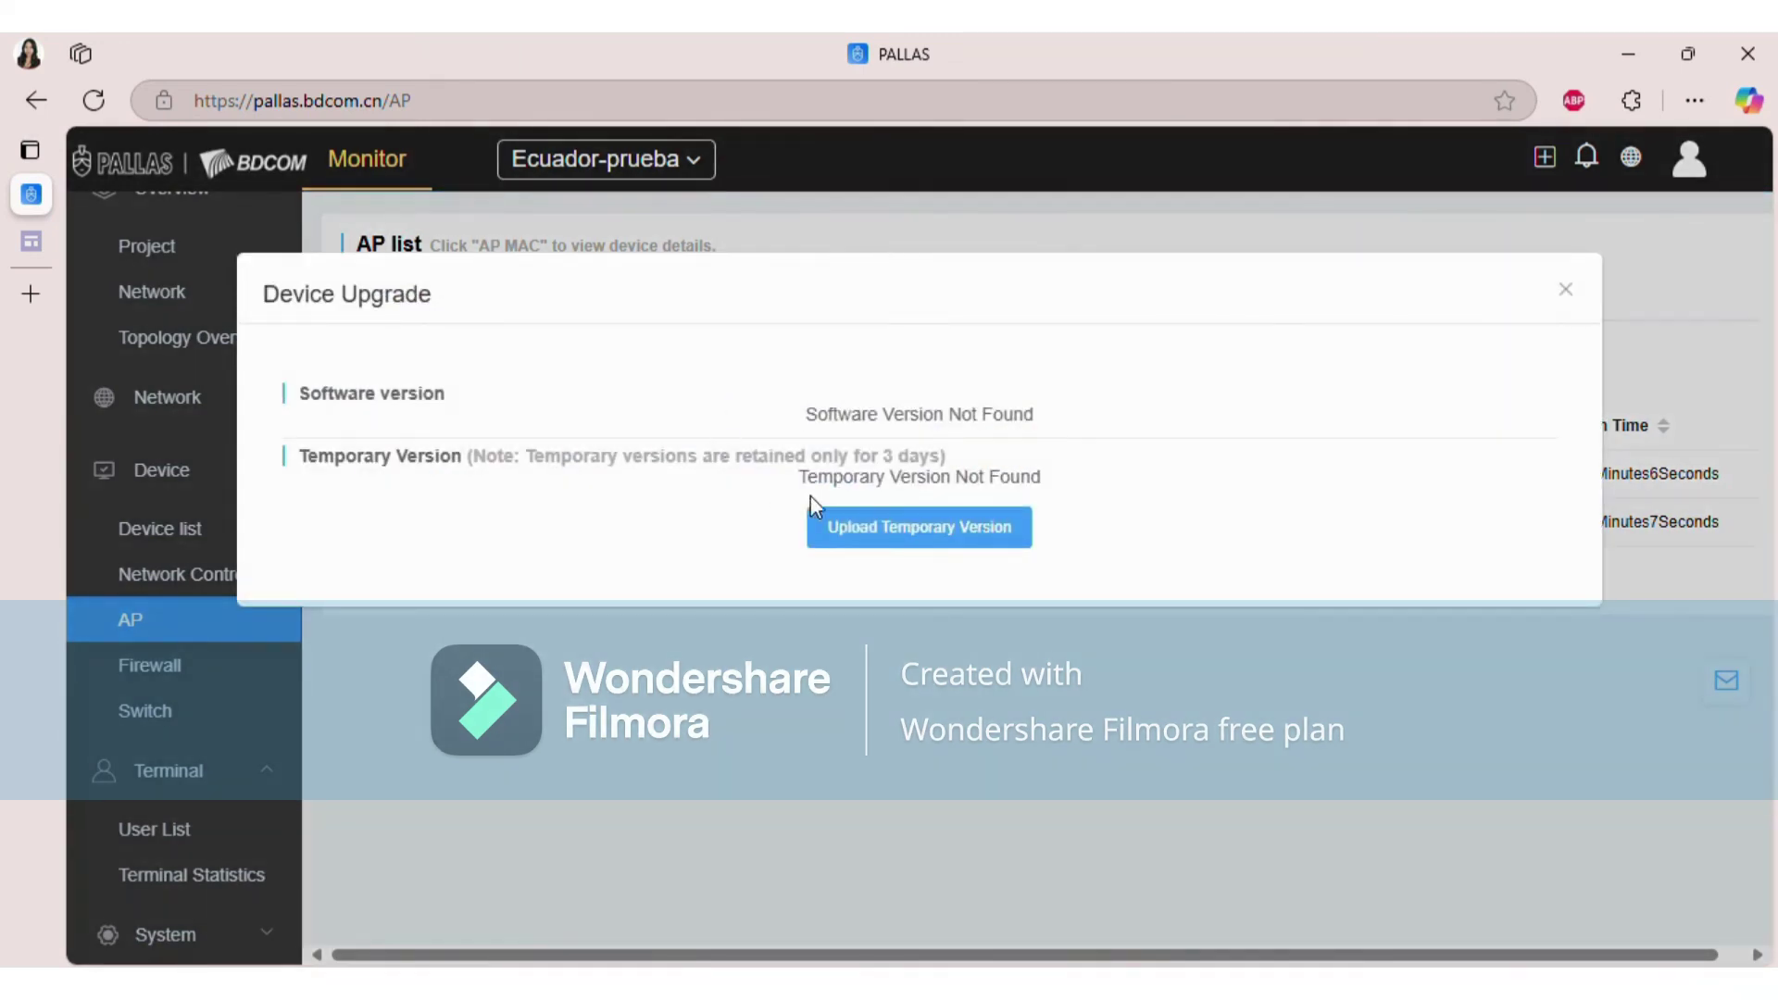
click(932, 546)
click(891, 561)
click(1651, 290)
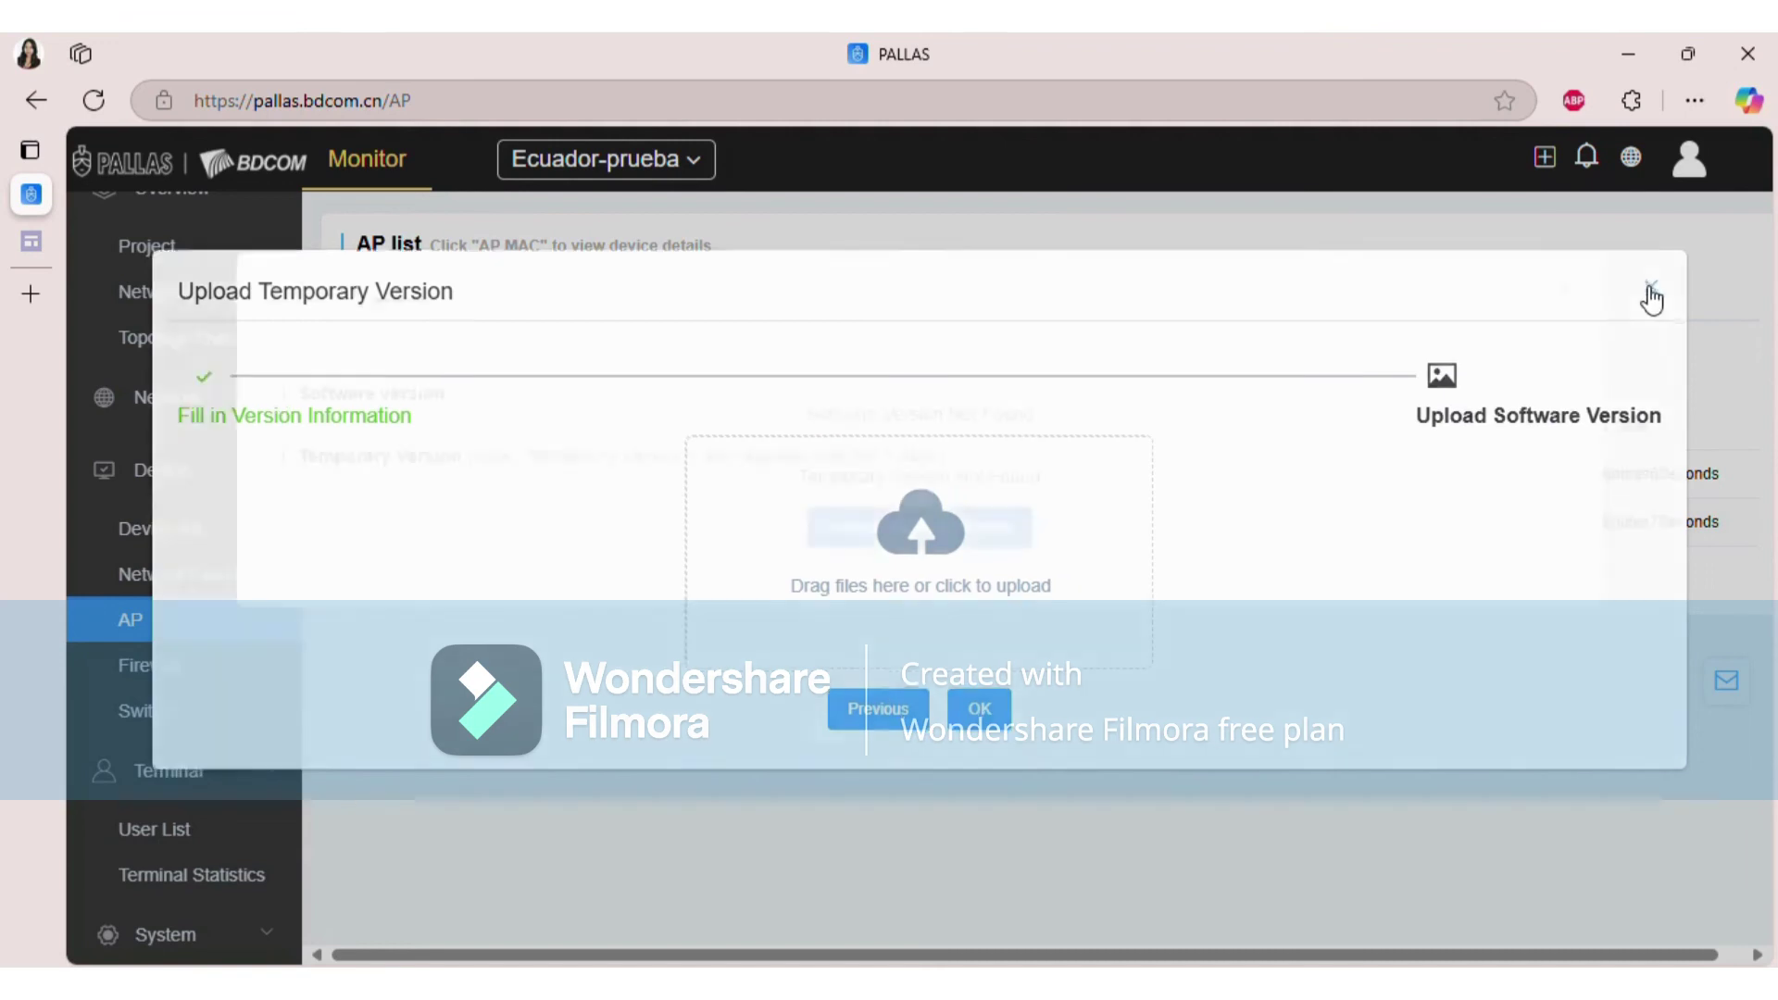
- Check AP Test's radio settings unchanged, then try HTTP remote login and close the failed tab
click(843, 363)
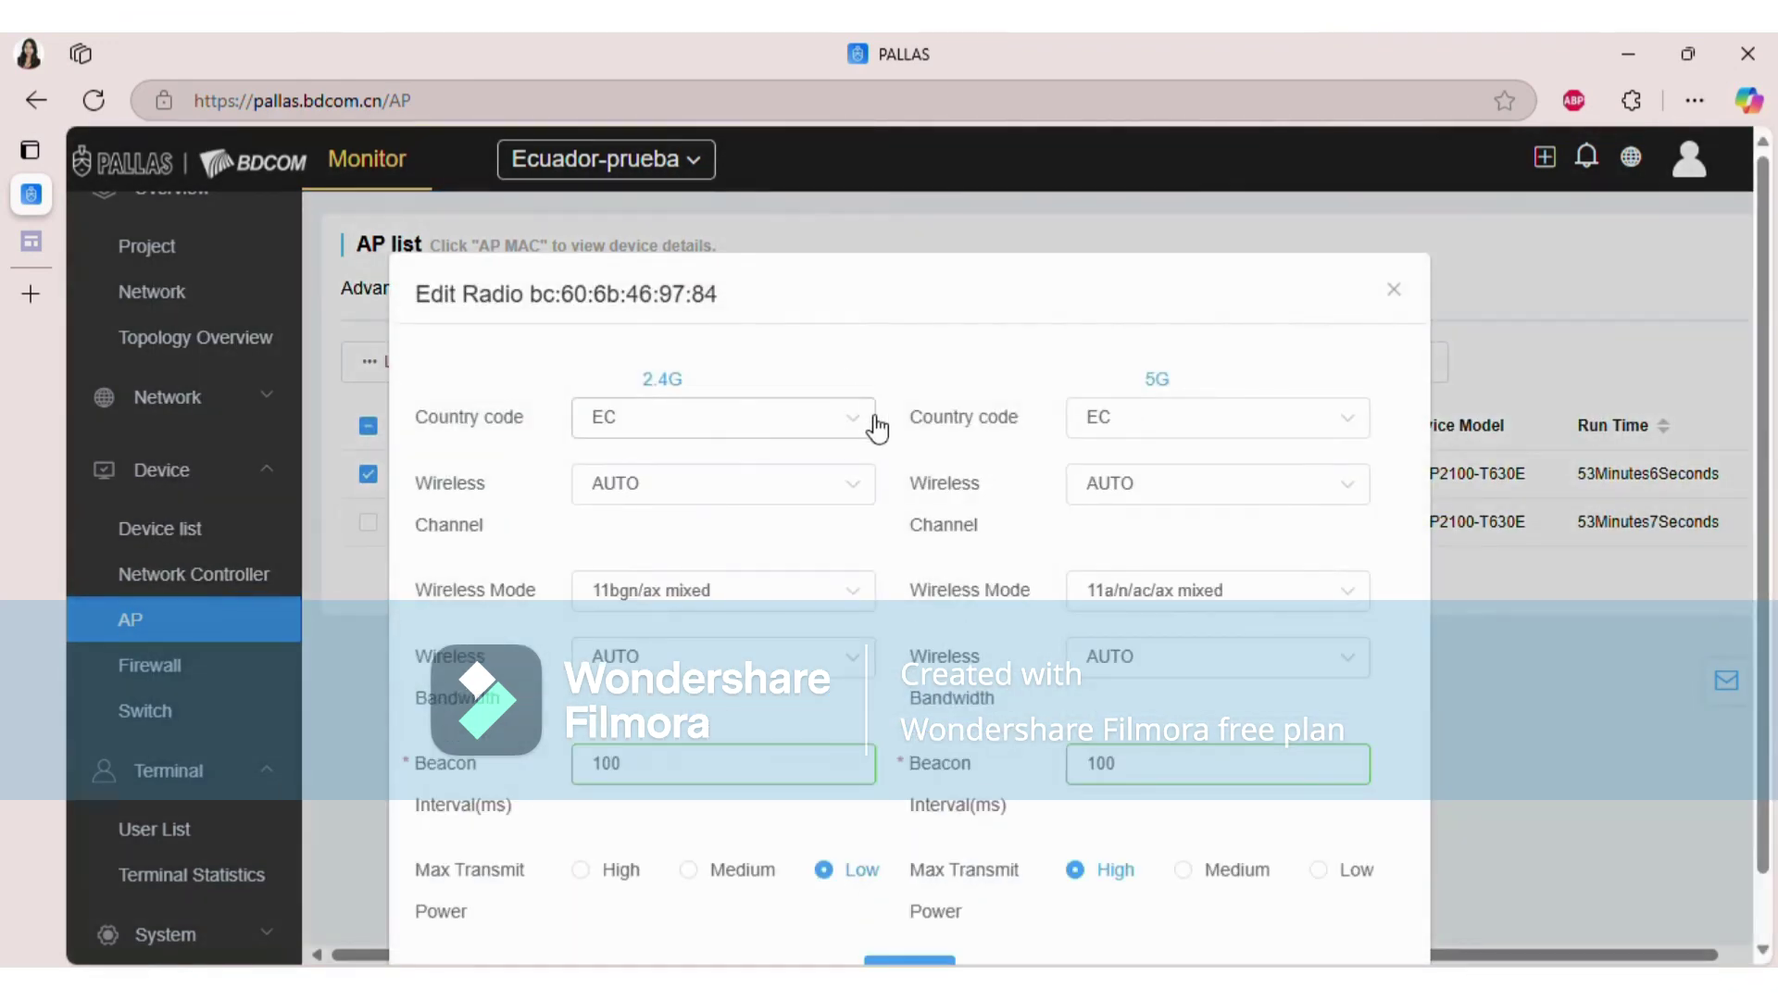
click(1393, 219)
mouse_move(1116, 357)
click(1139, 458)
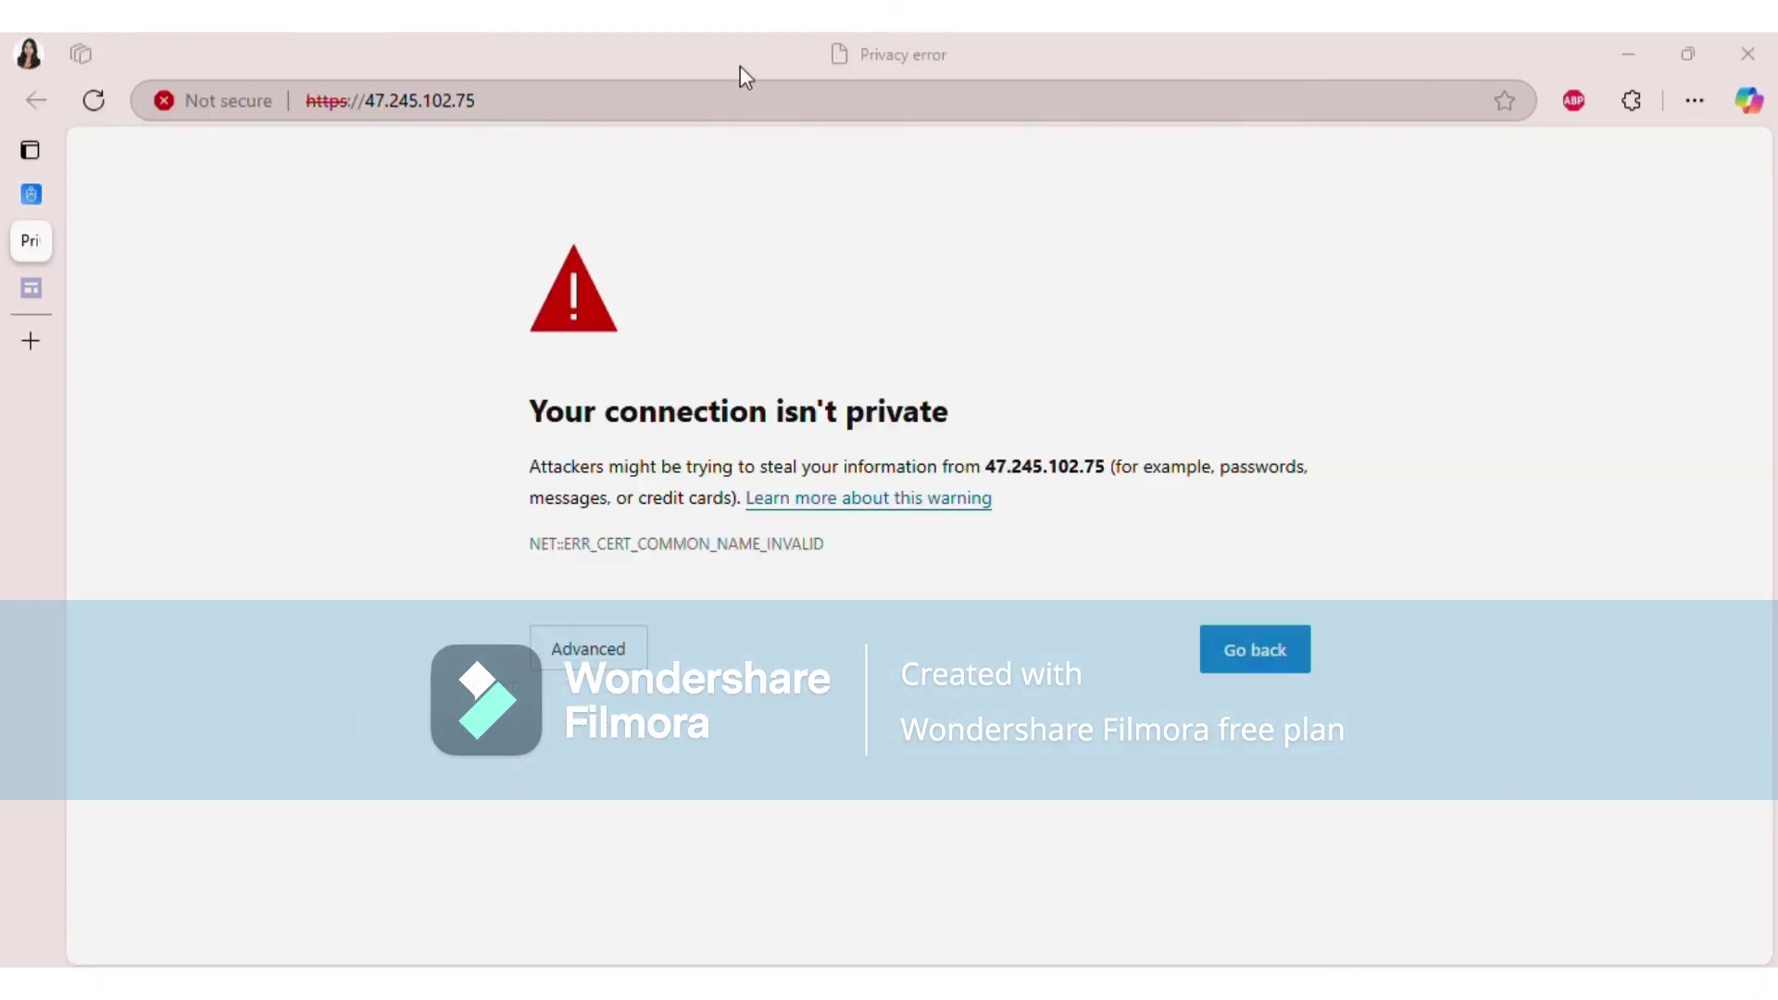
click(604, 649)
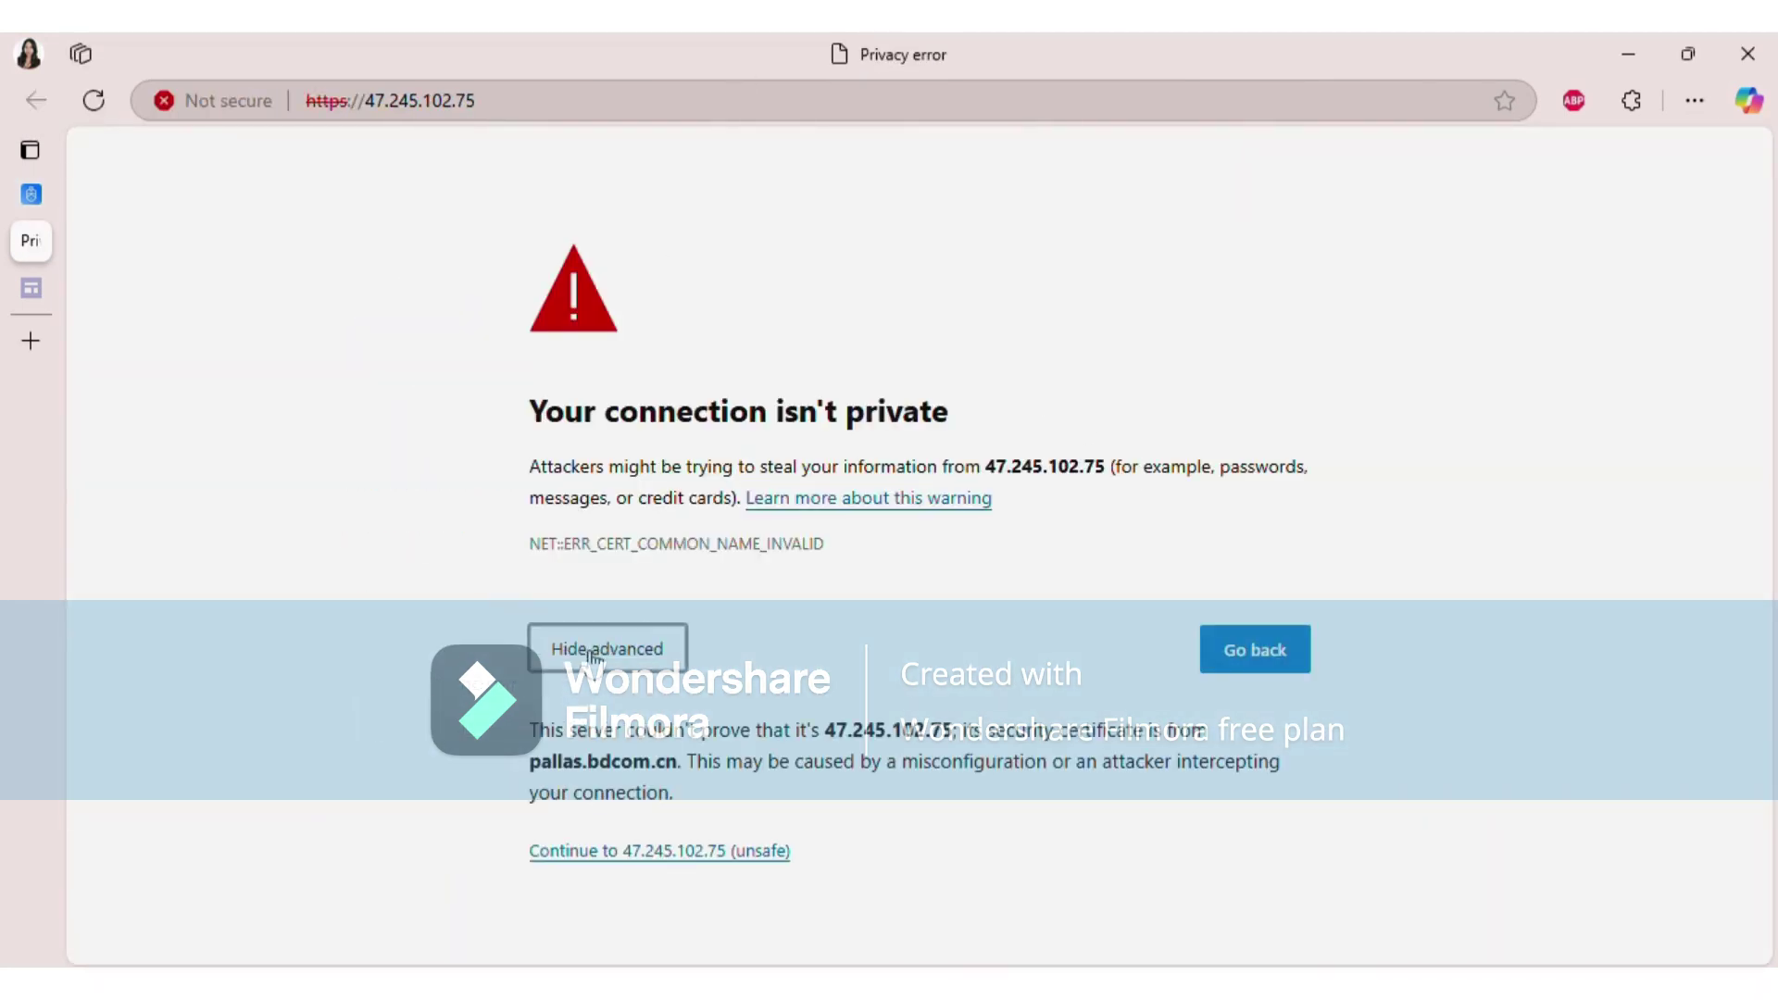
key(ctrl+w)
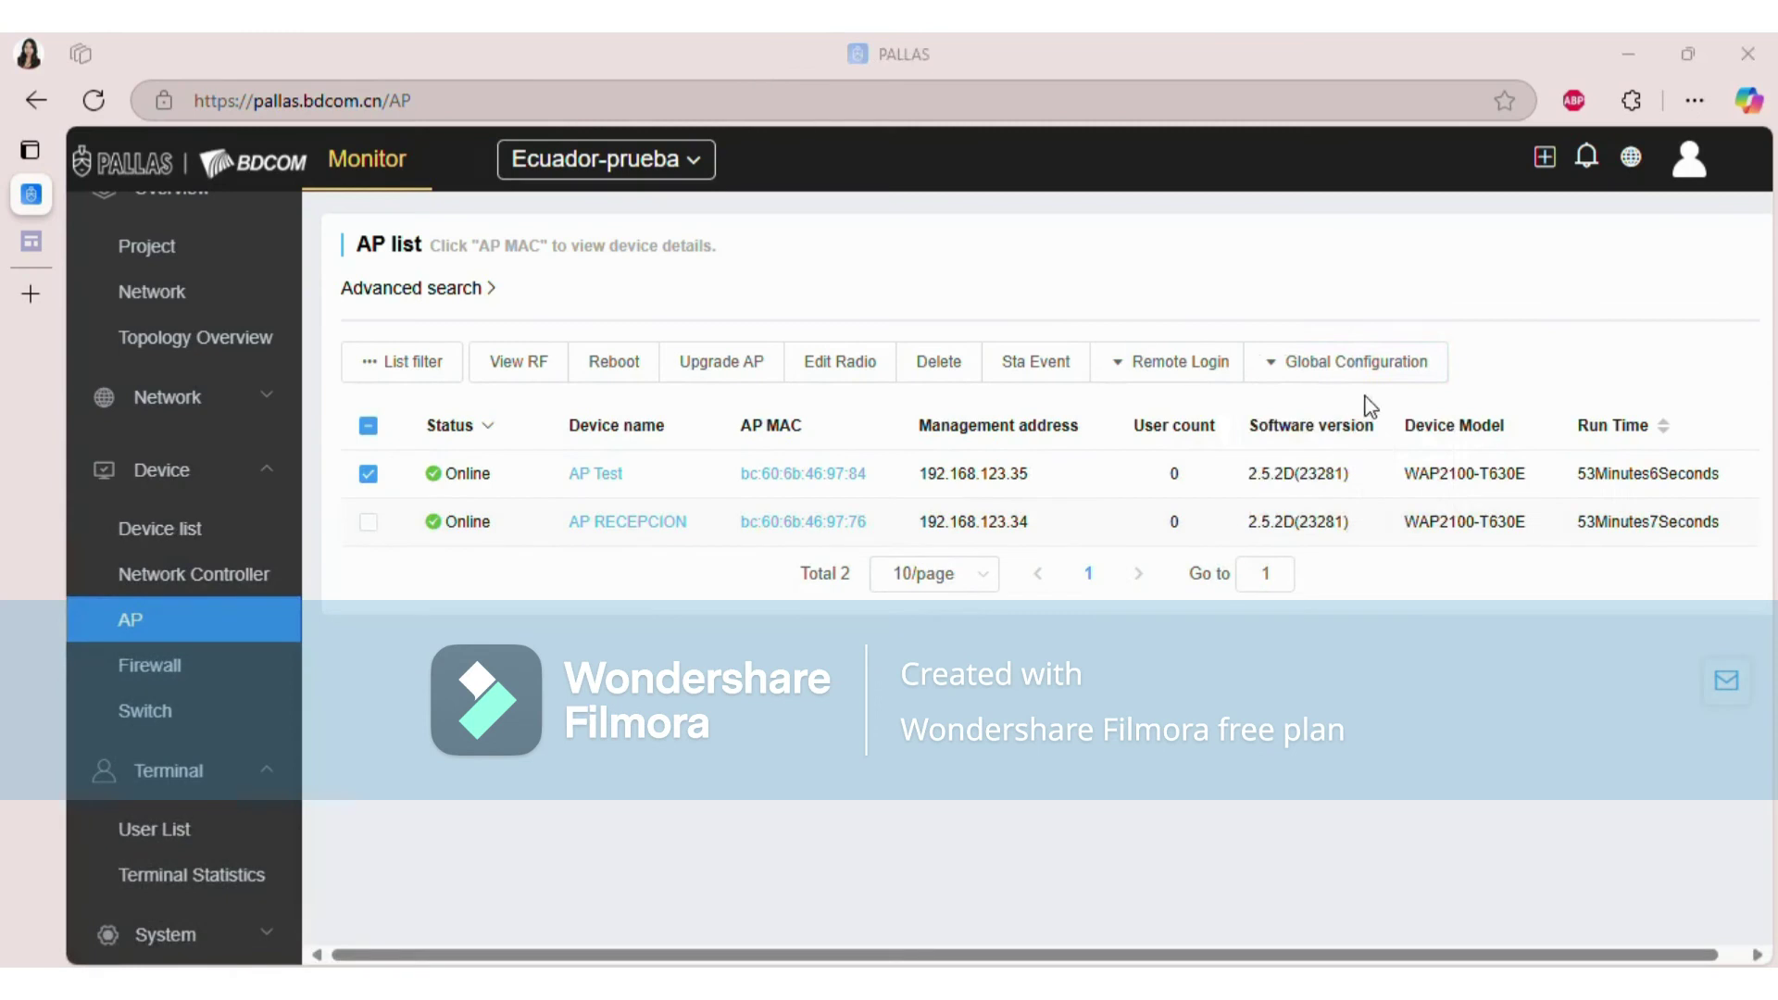
- Look over the scene configuration and other global configuration views for AP Test
mouse_move(1358, 368)
click(1339, 468)
click(1400, 291)
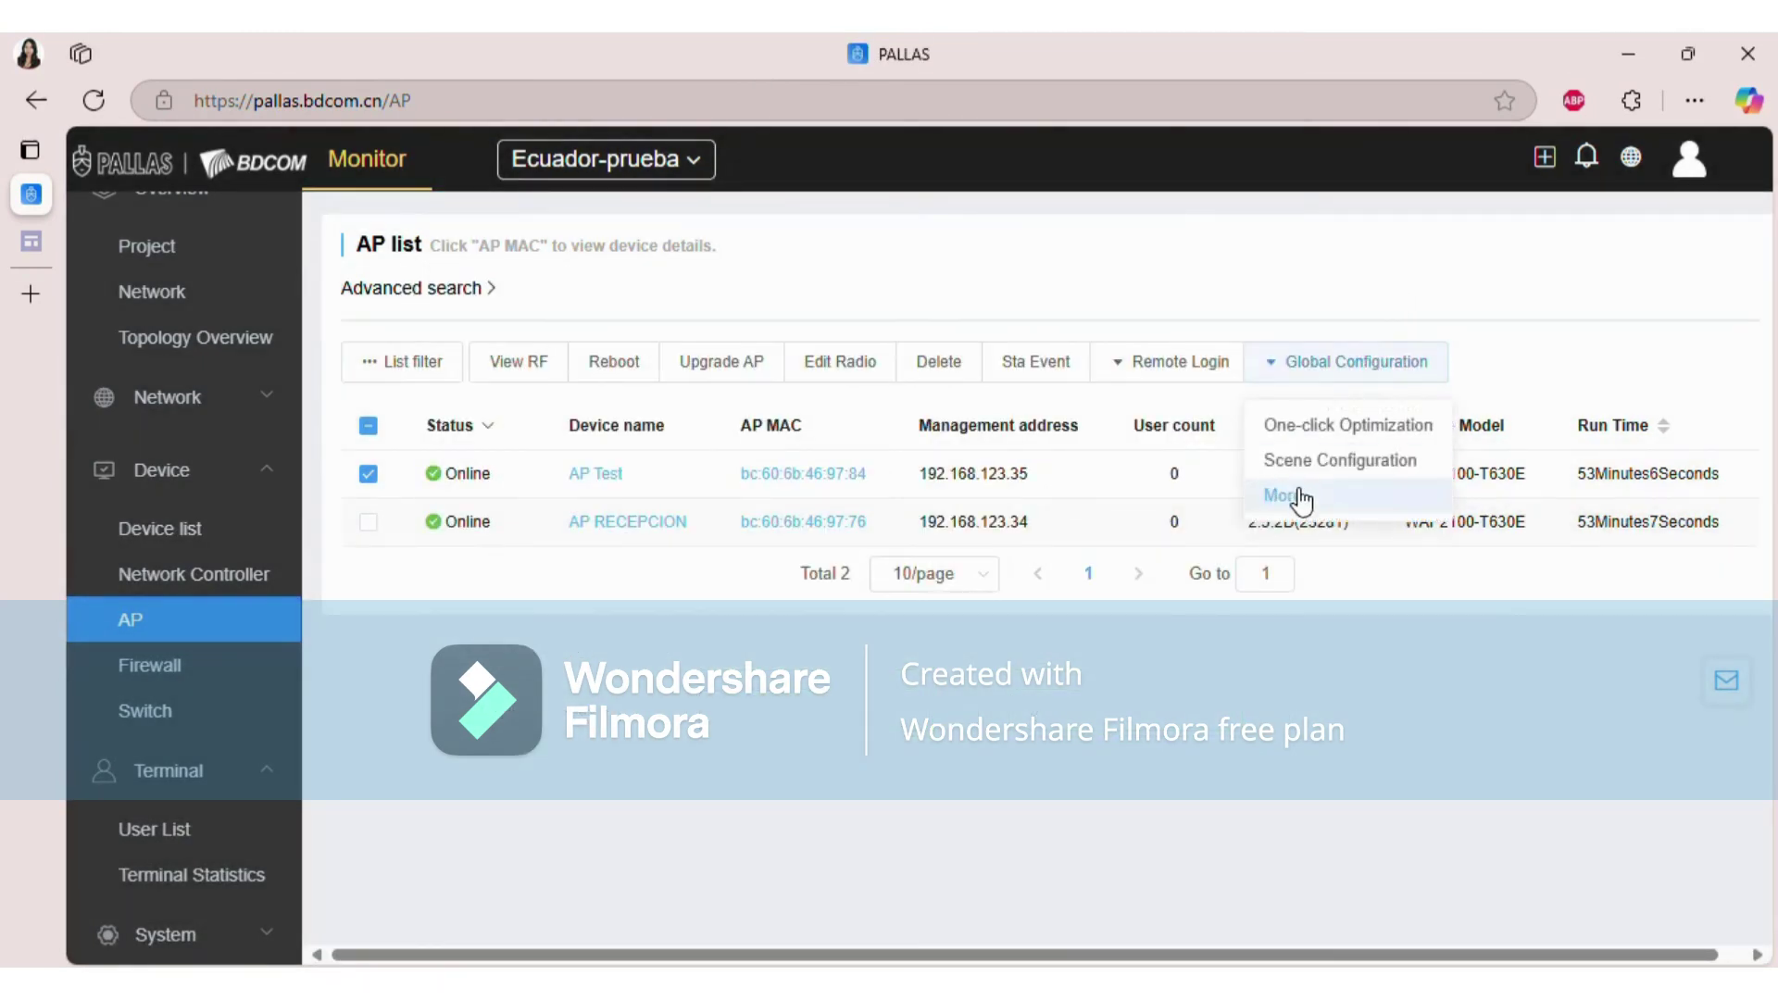
click(1298, 498)
click(1290, 290)
- Bring up the Switch list and Switch test's firmware Upgrade dialog
click(146, 713)
click(368, 473)
click(692, 361)
- Check the PoE configuration of Switch test and s5700 oficina
click(1599, 290)
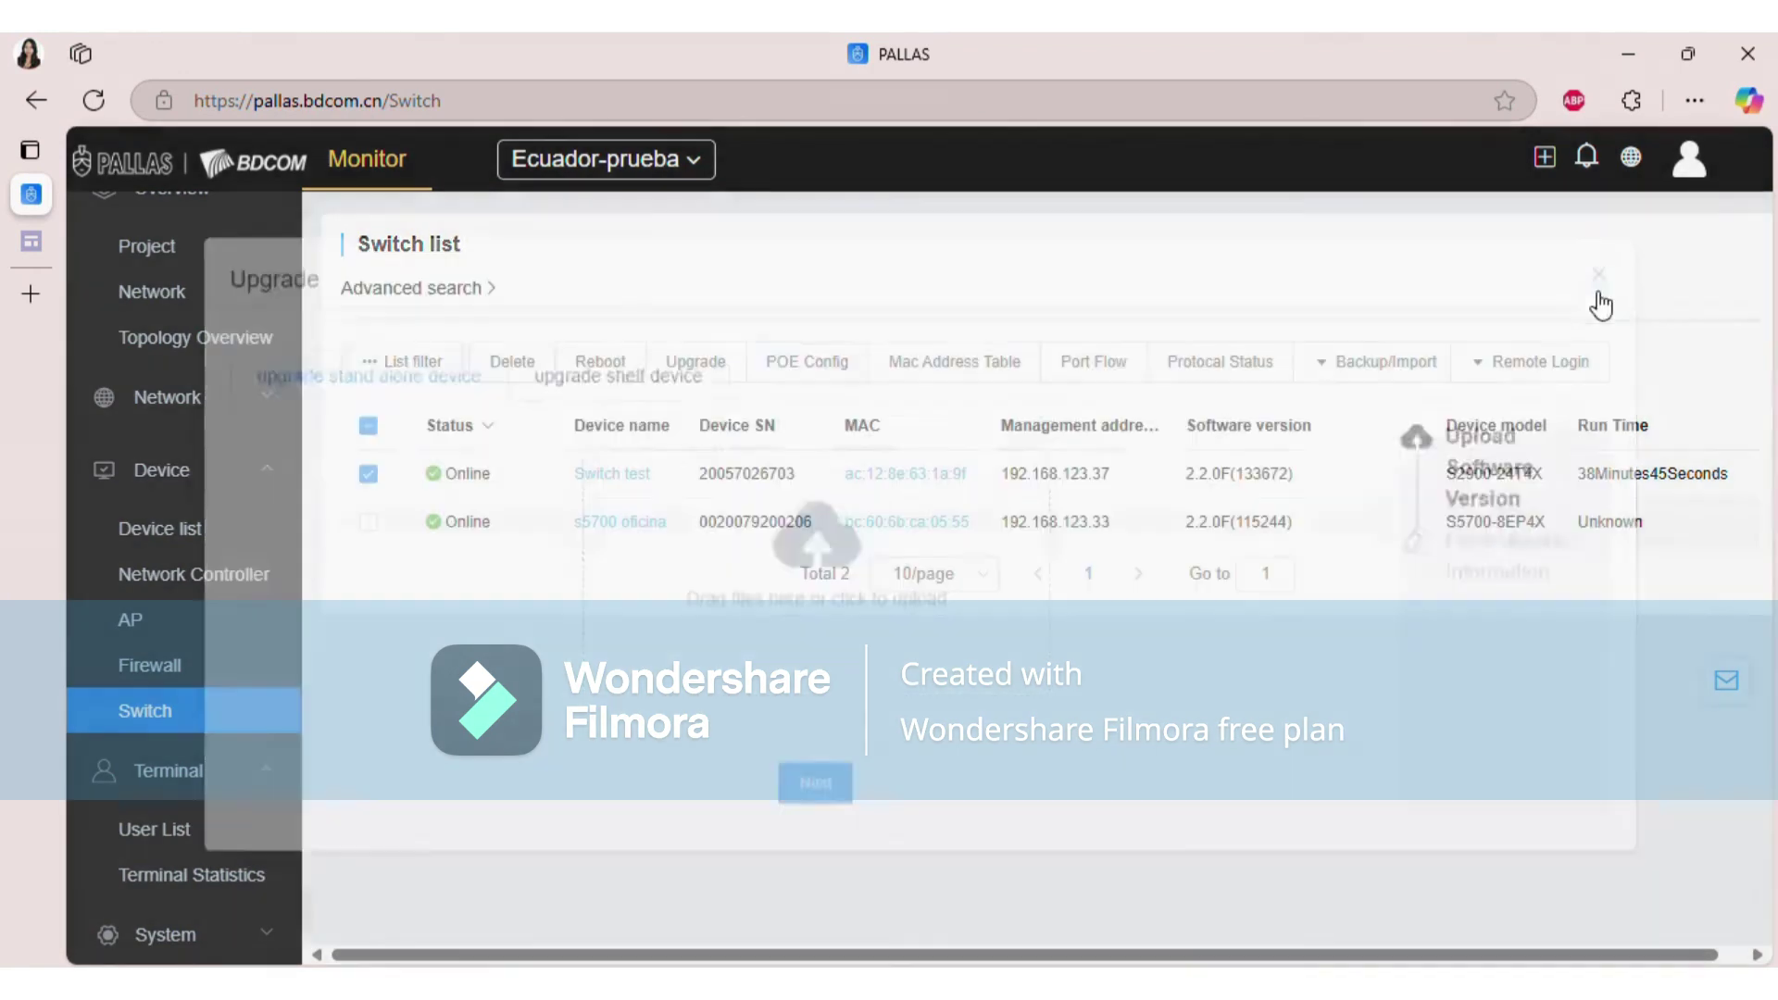
click(795, 361)
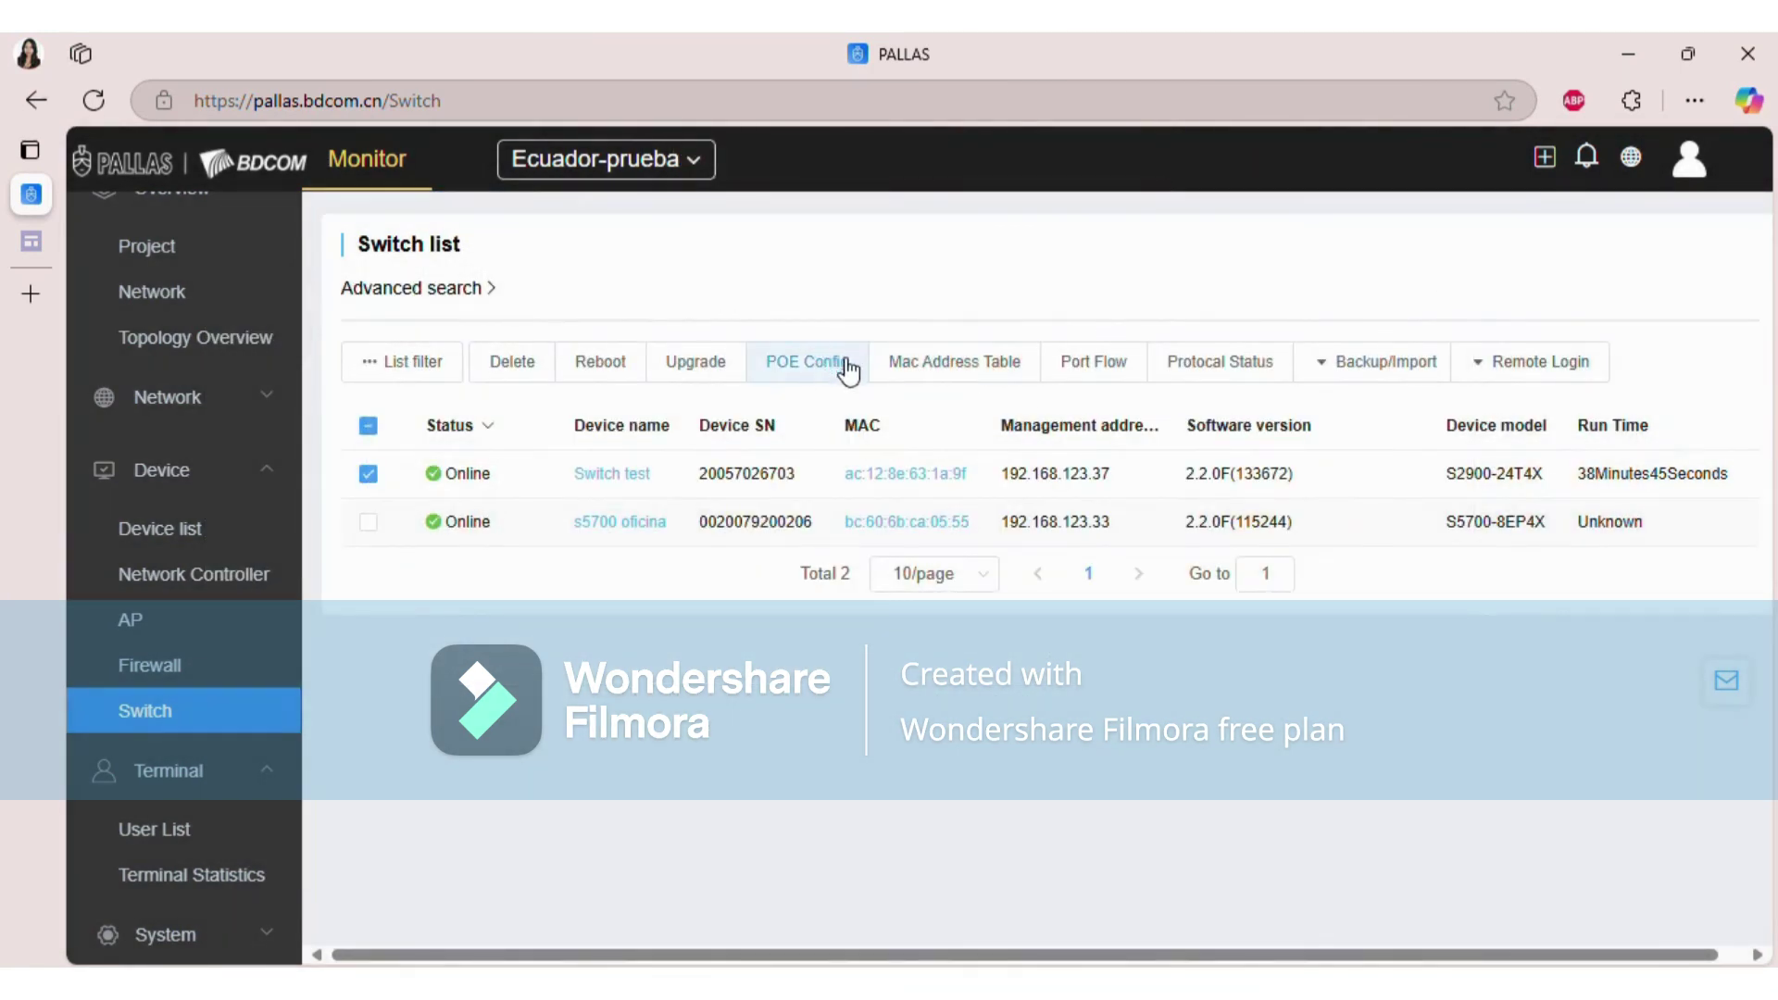
click(369, 473)
click(368, 522)
click(807, 362)
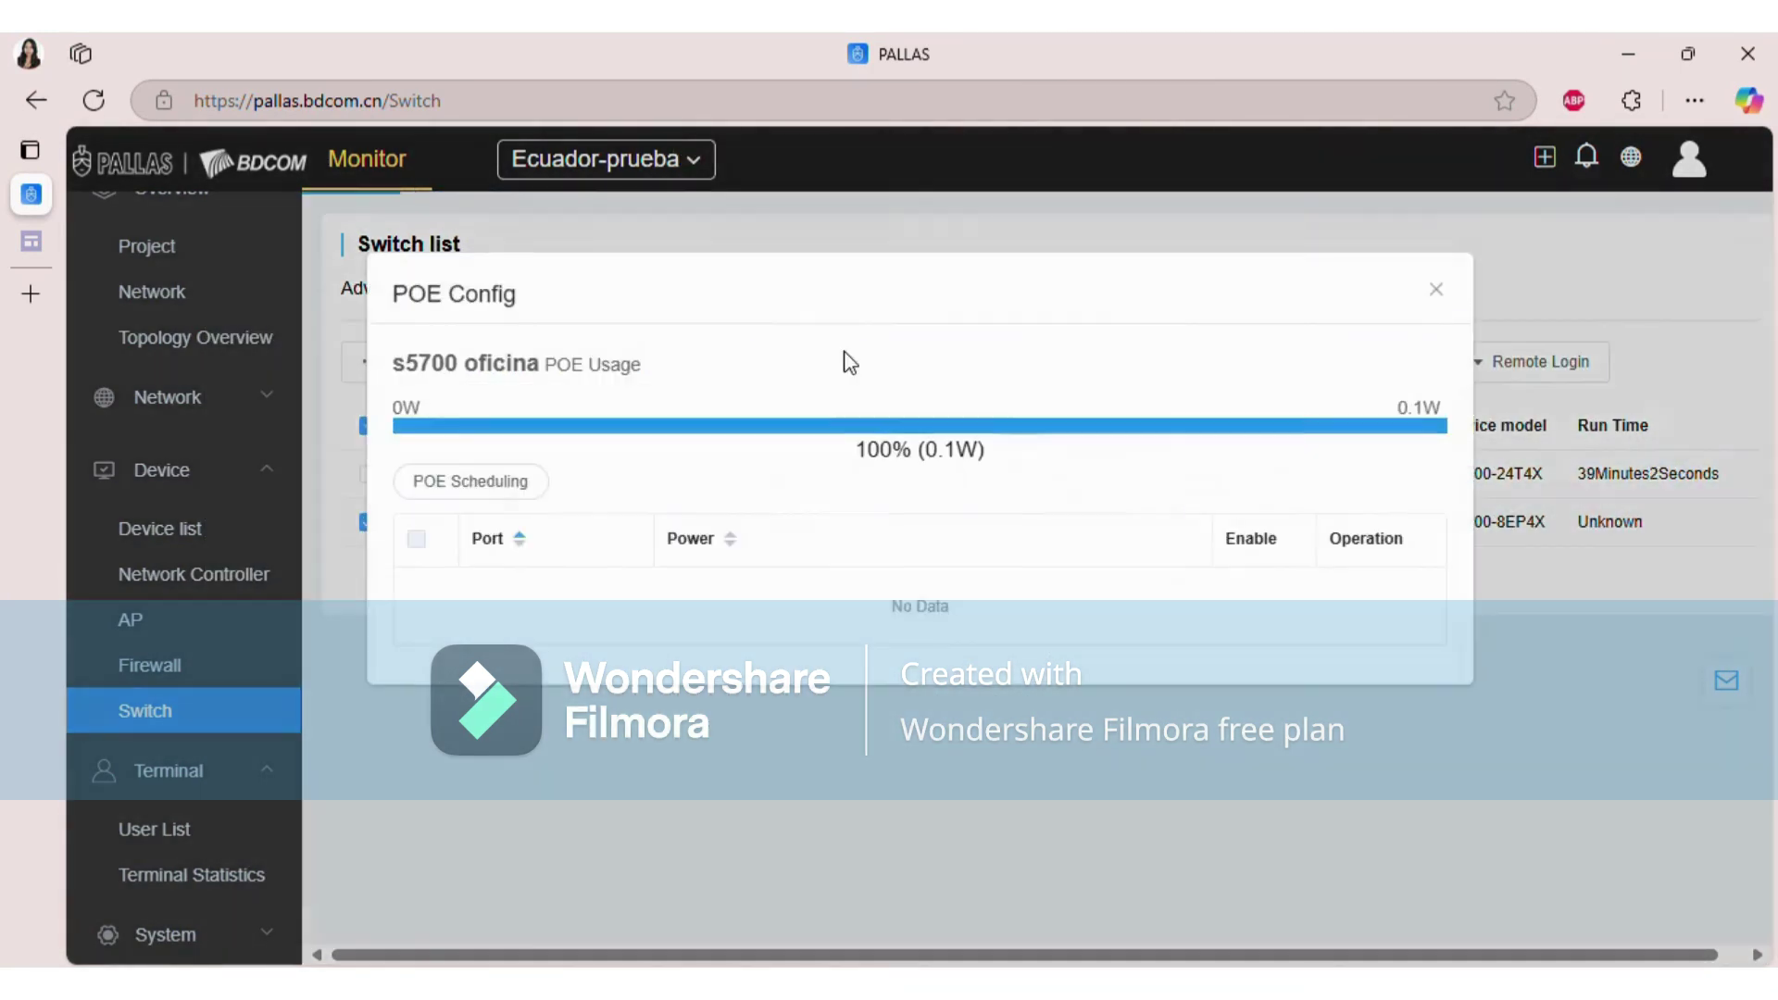
click(1437, 290)
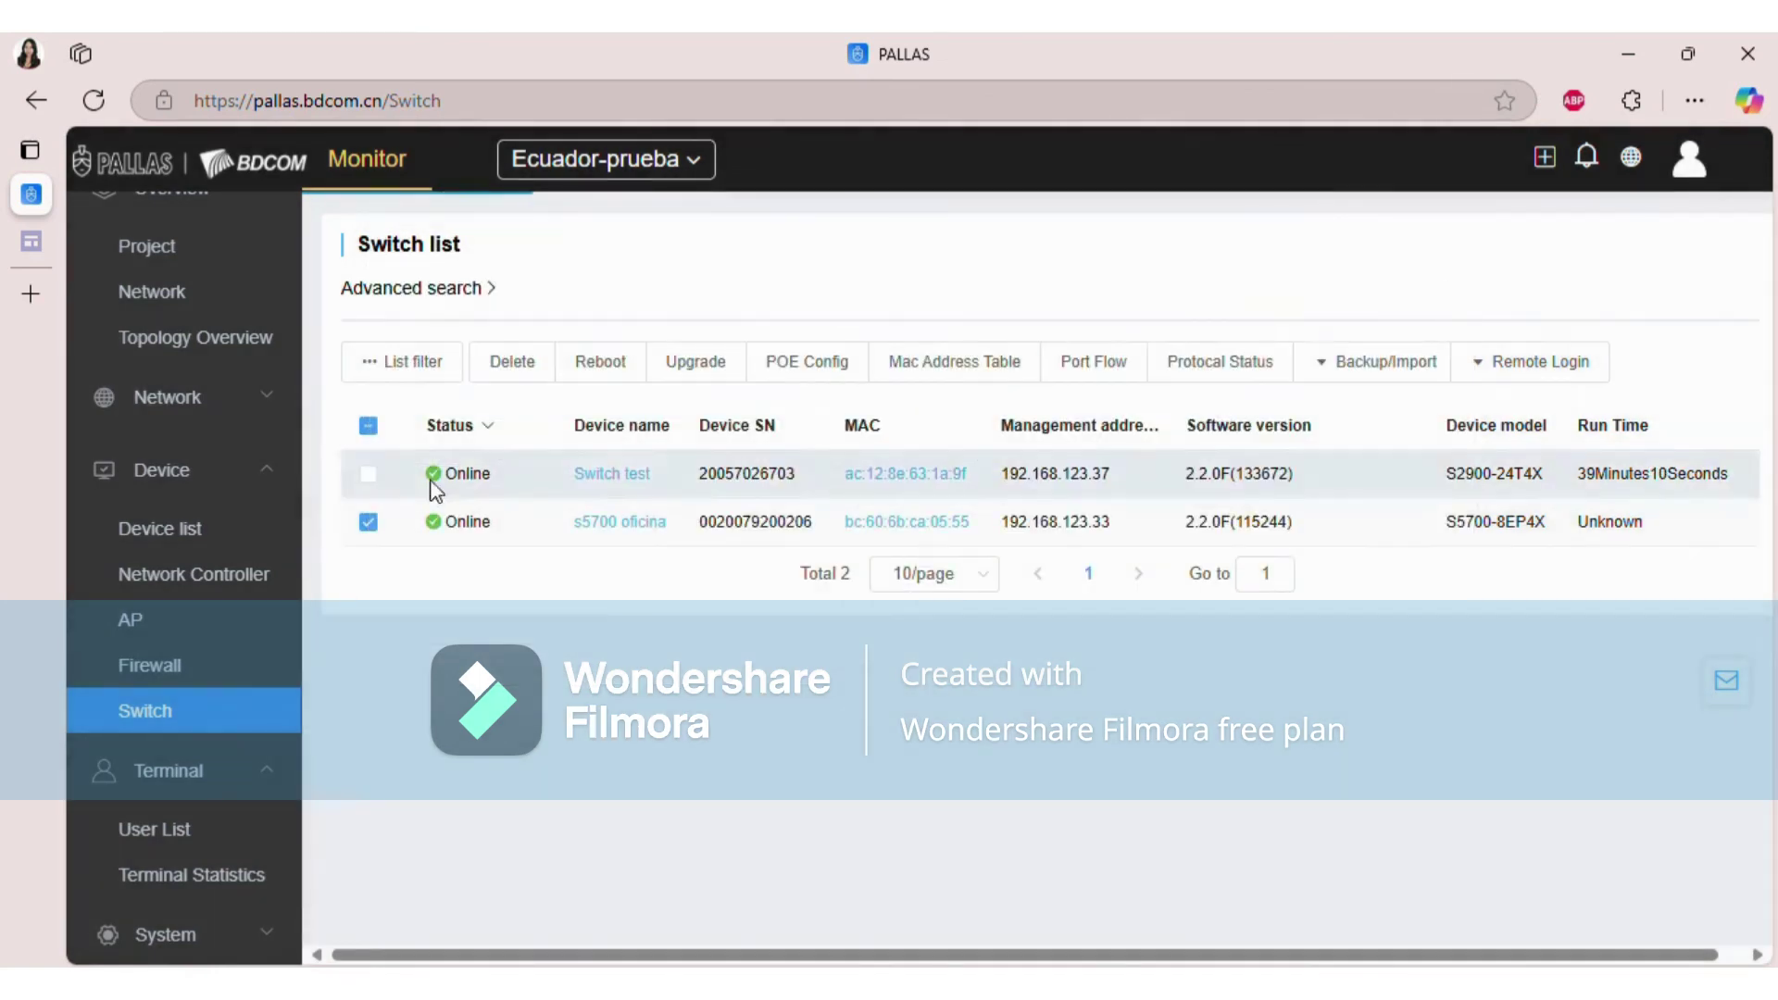
- Review s5700 oficina's MAC address table and port traffic
click(954, 364)
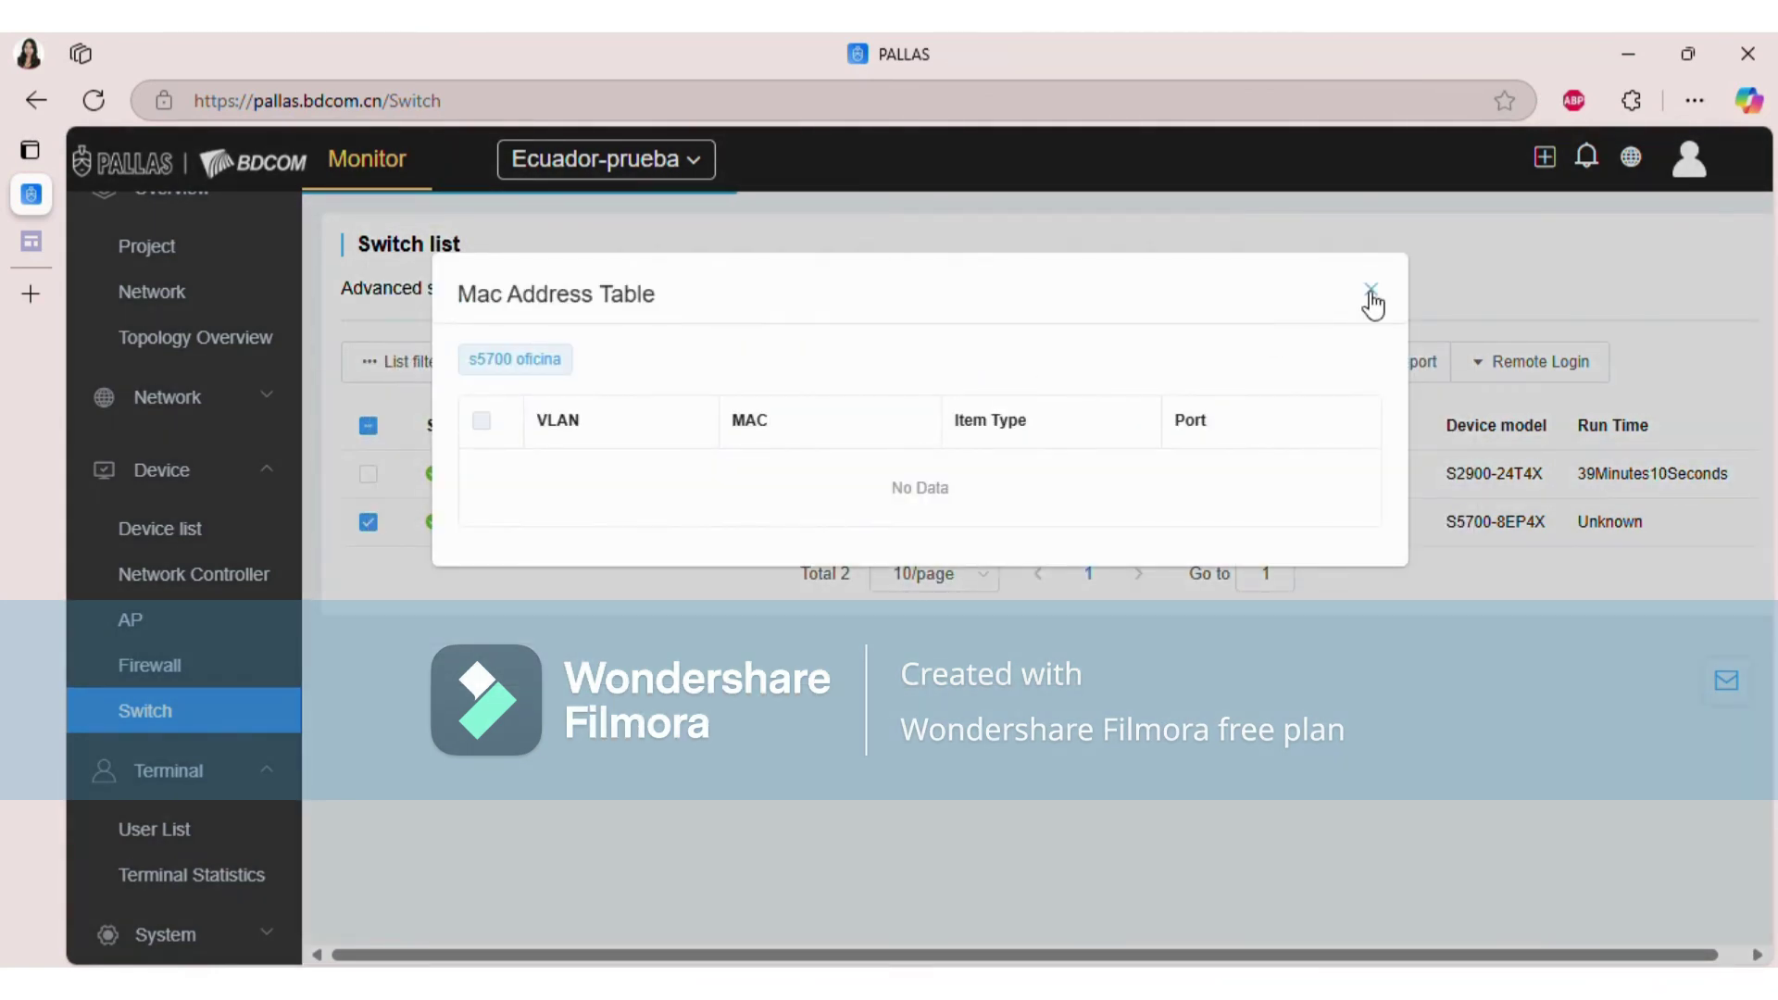
click(1372, 304)
click(1127, 363)
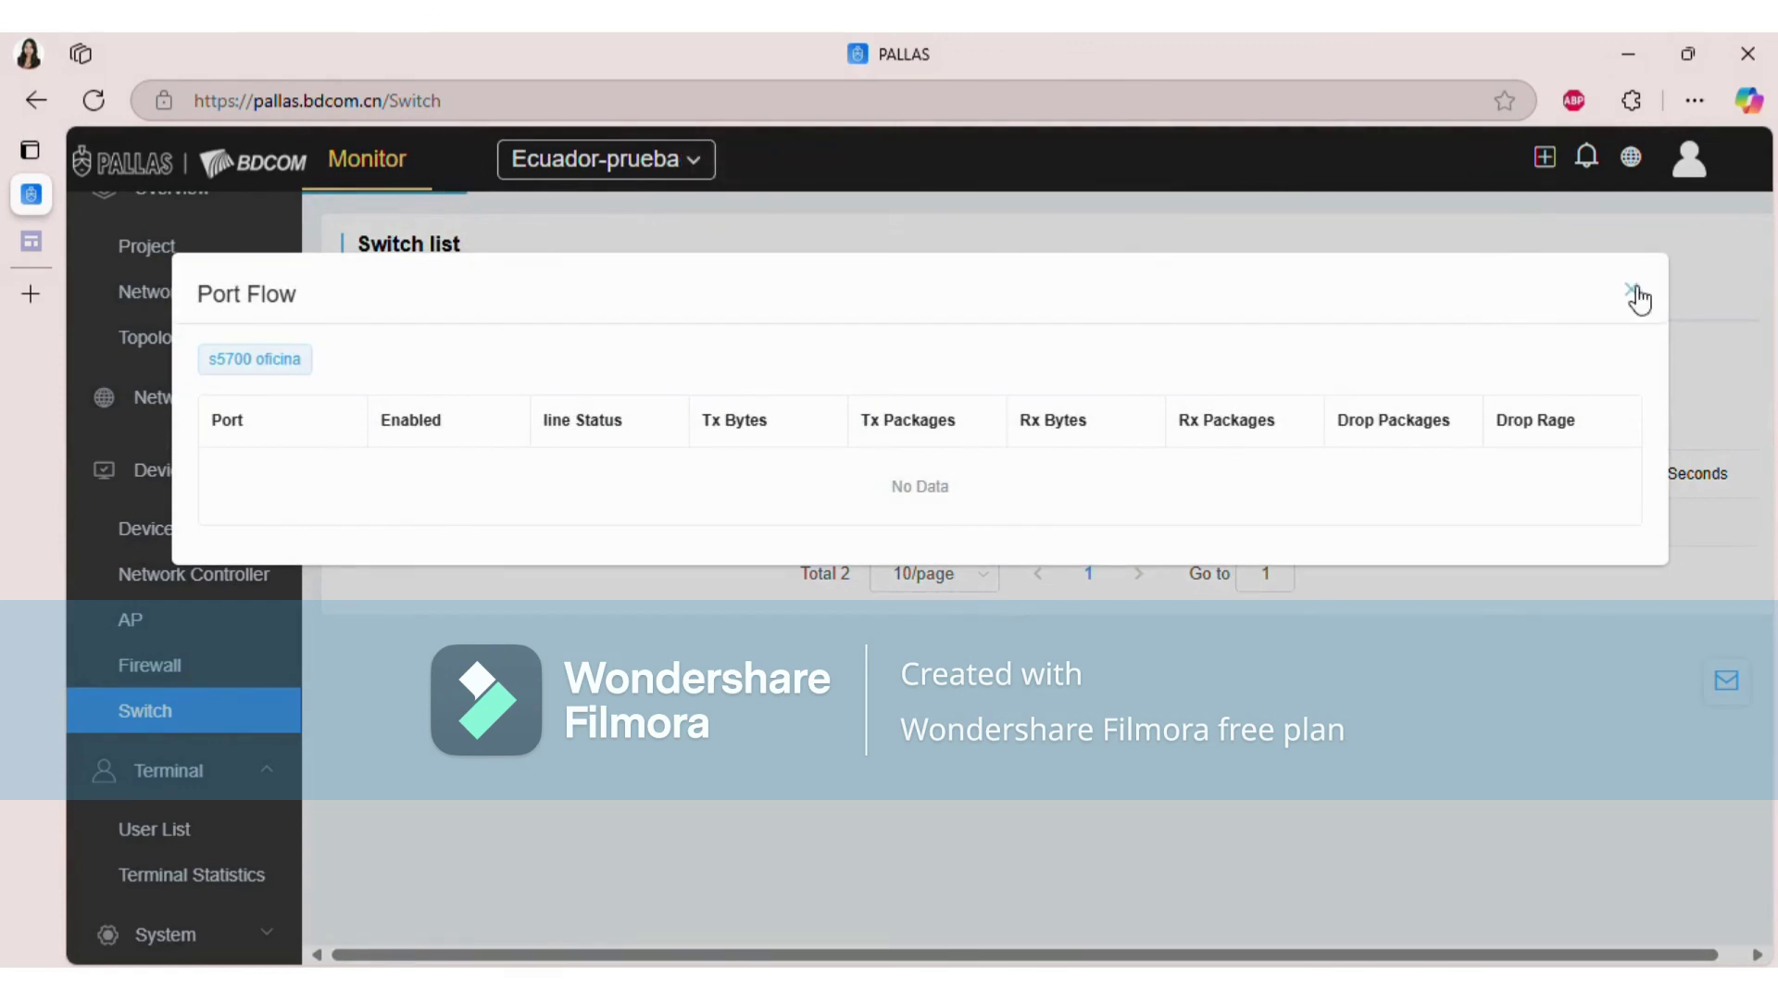
click(1632, 293)
- Turn on SSH in Switch test's protocol status
click(369, 521)
click(368, 474)
click(1202, 363)
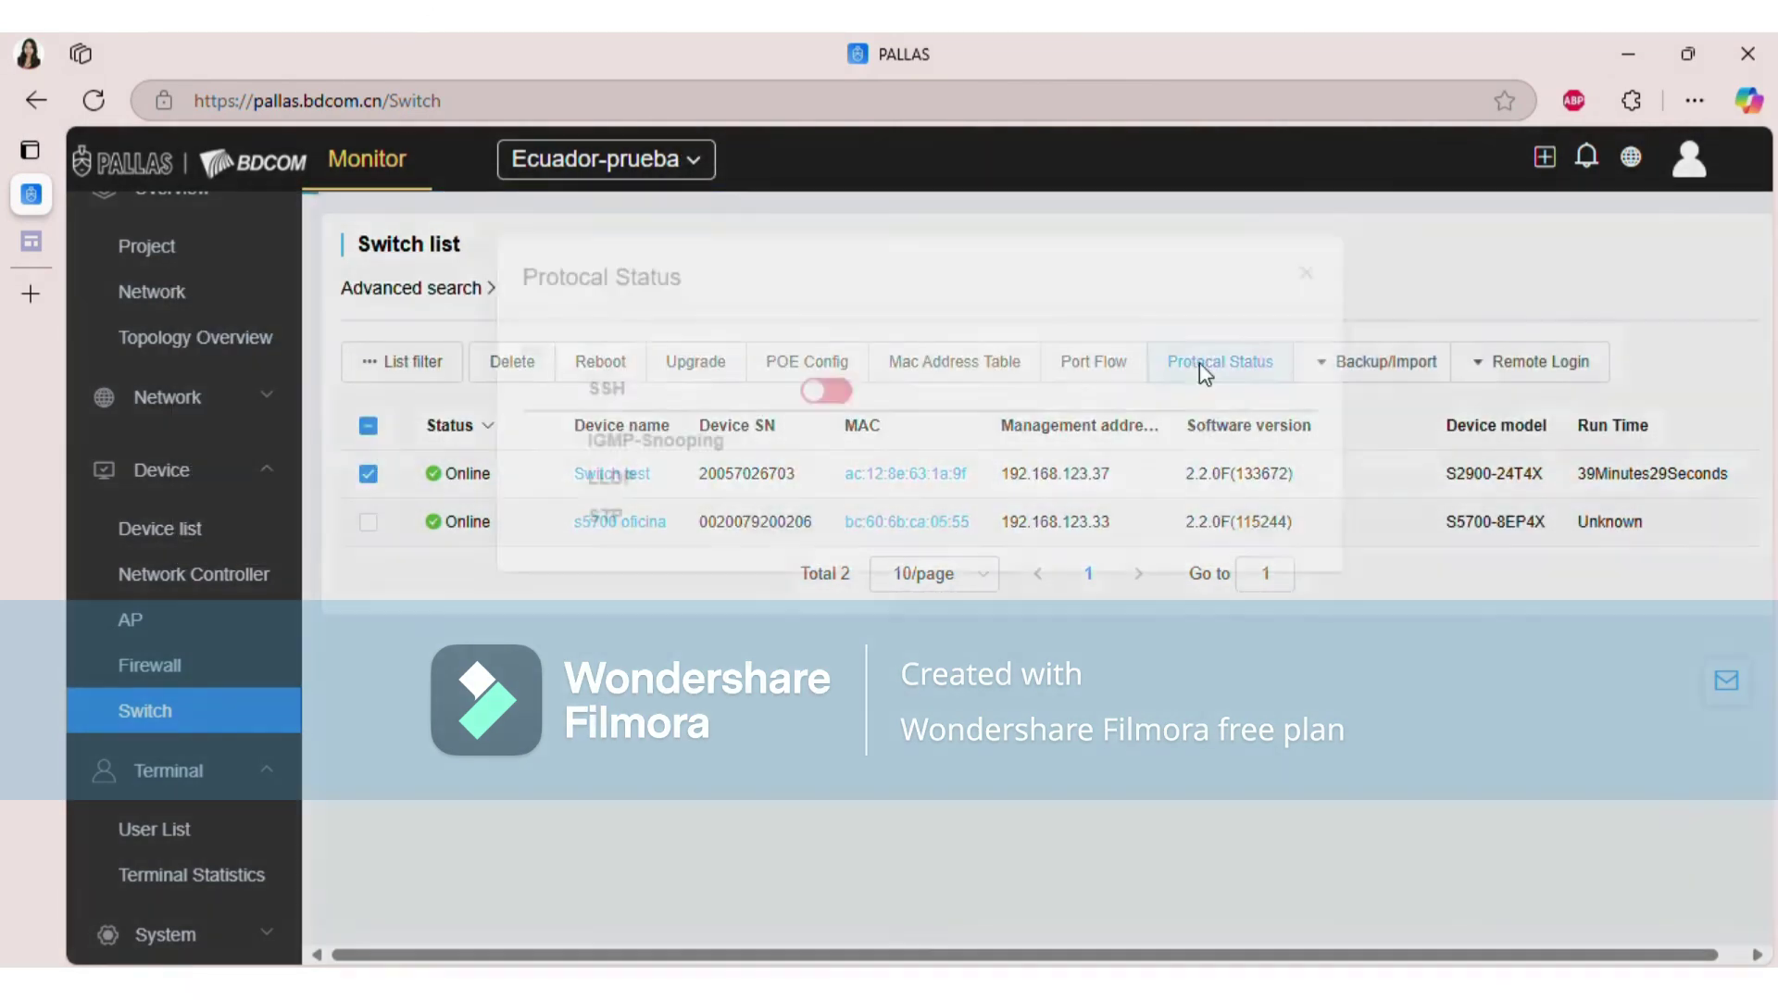
click(834, 415)
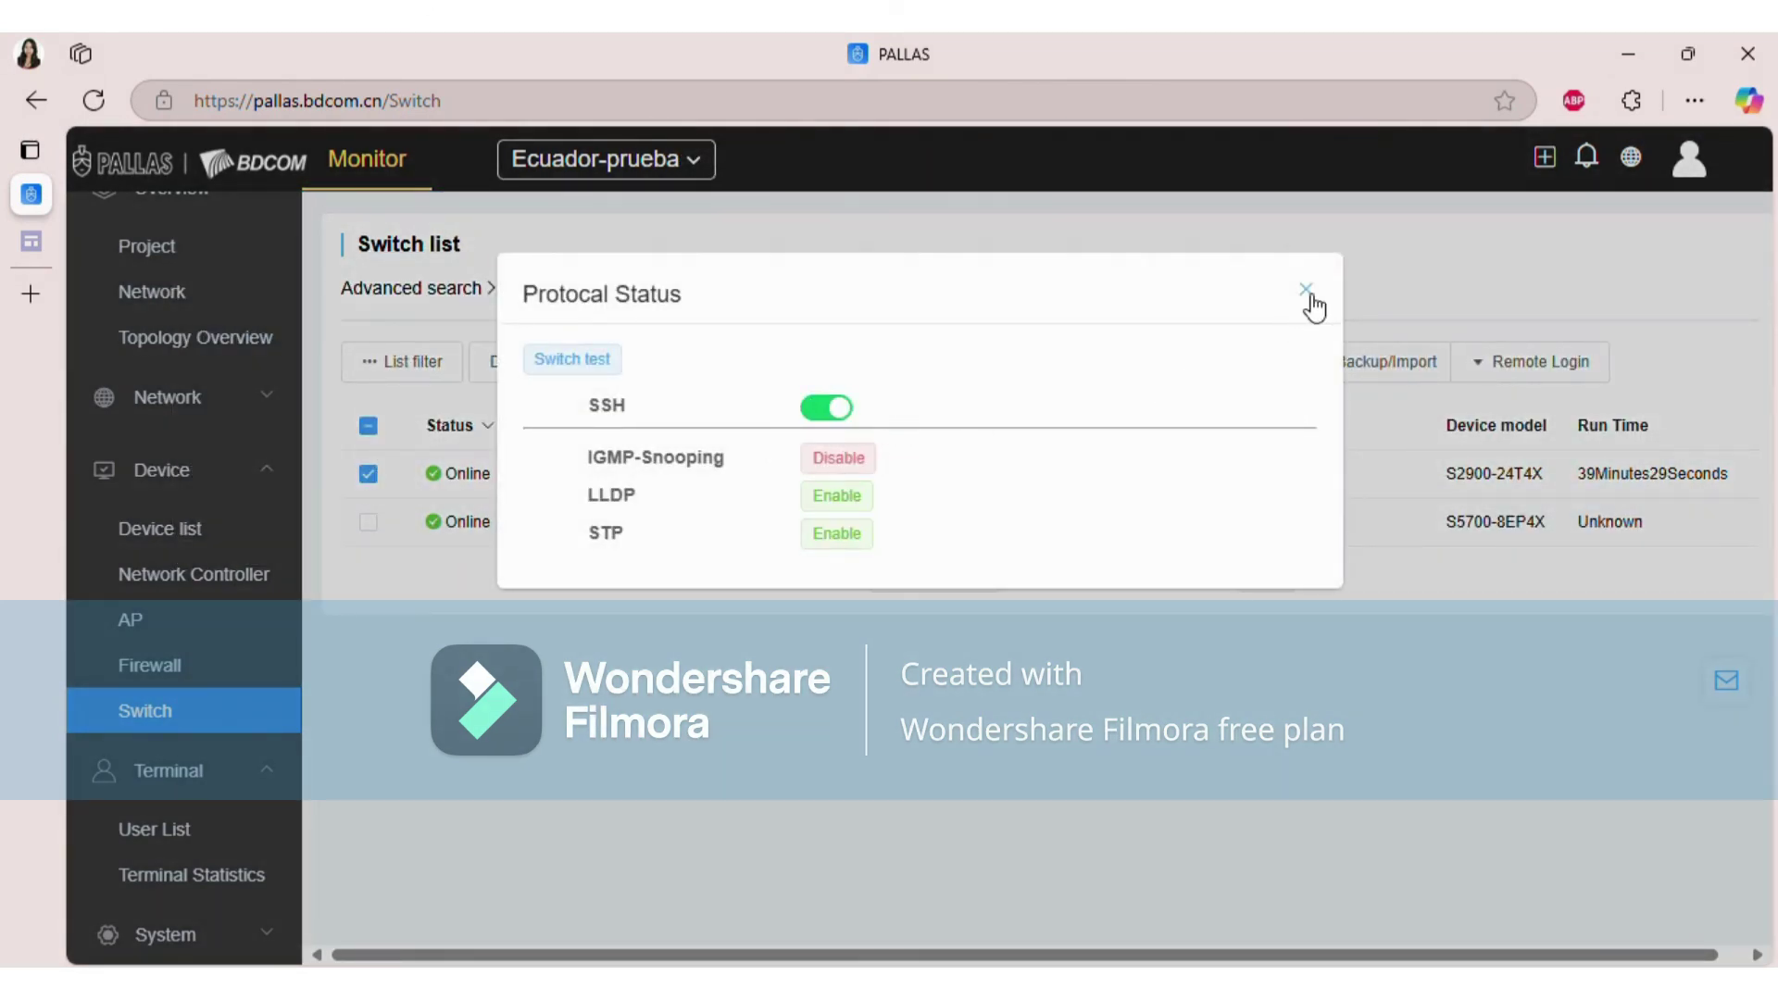
click(1309, 294)
- Review Switch test's port traffic once more and return to the top of the switch list
click(1130, 361)
click(1632, 293)
mouse_move(1416, 362)
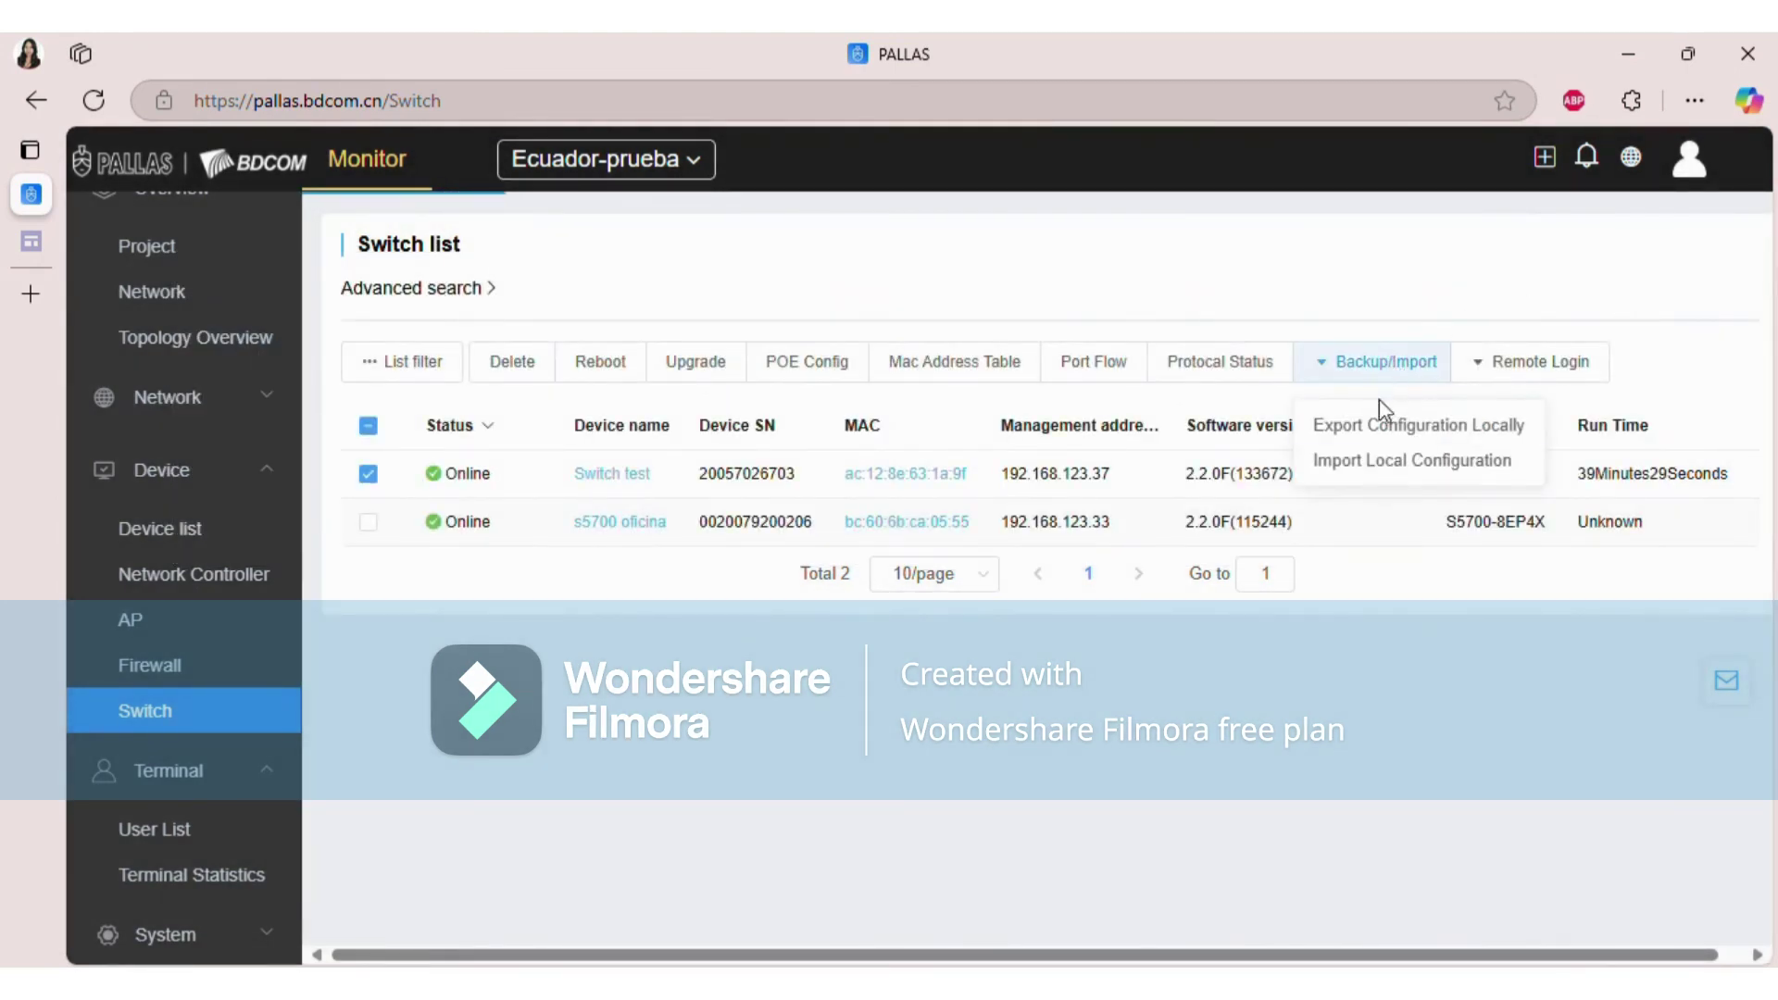
mouse_move(1528, 363)
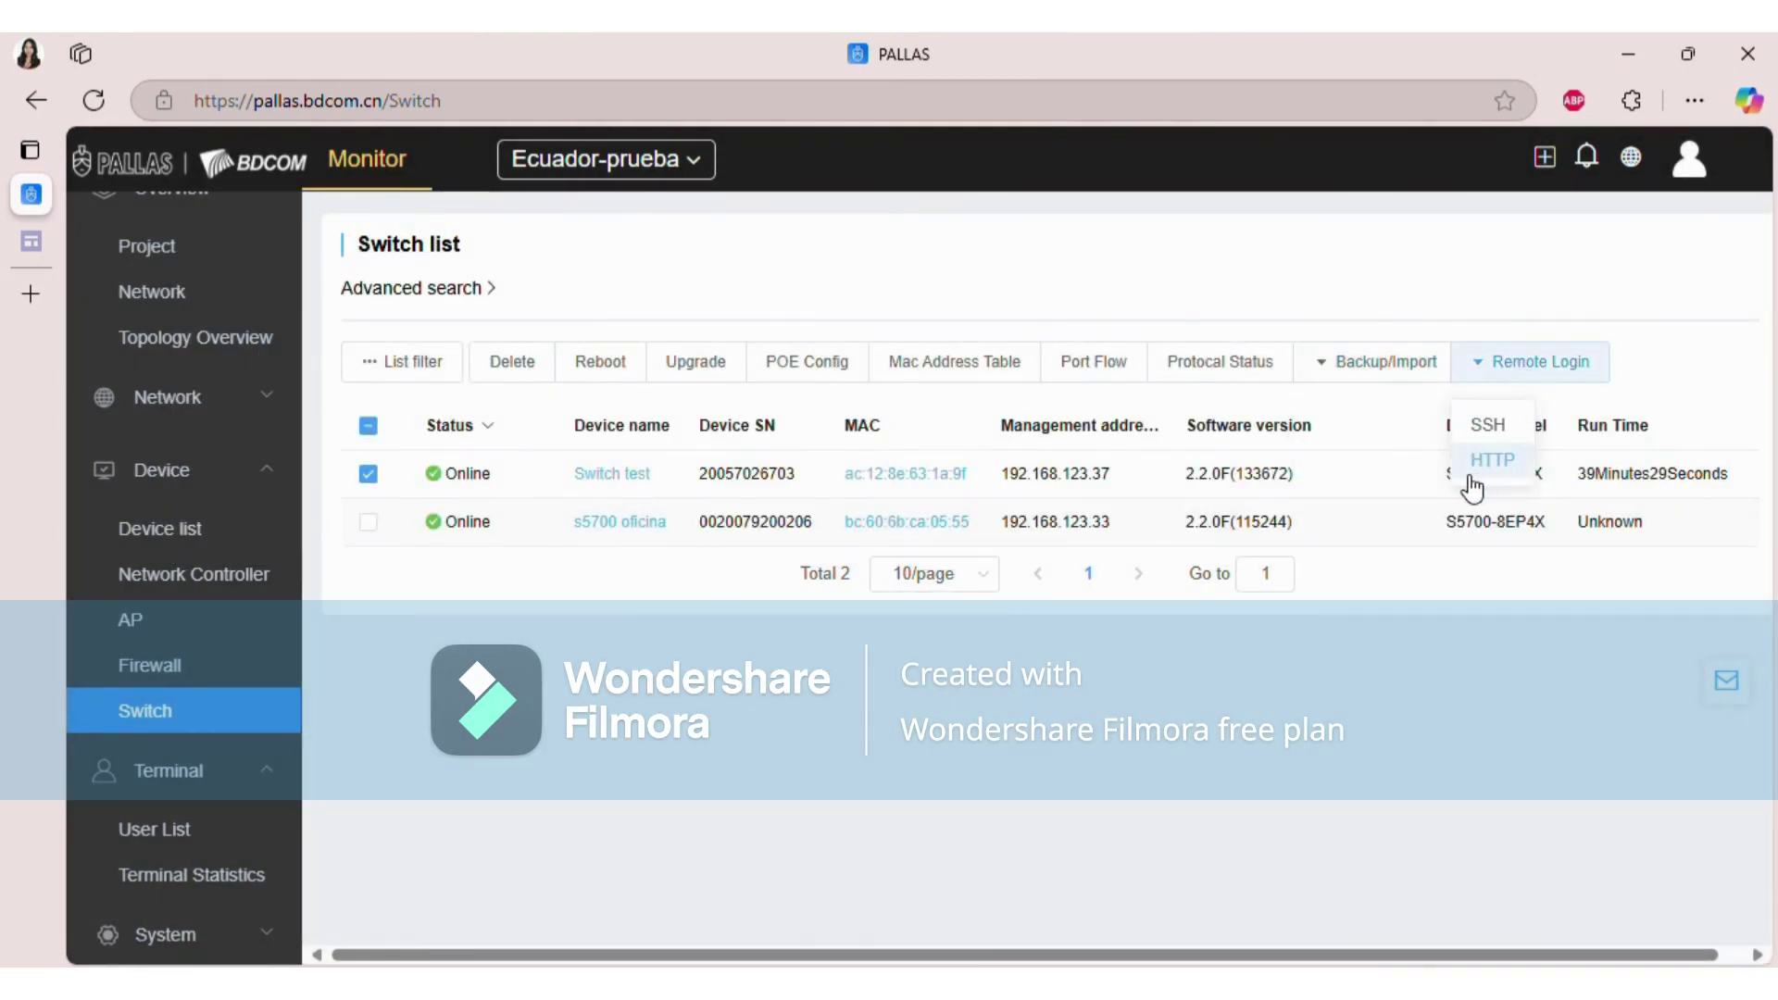
scroll(251, 371, up, 1)
- Browse the terminal user list, terminal statistics and sub-user management pages
click(243, 237)
click(224, 384)
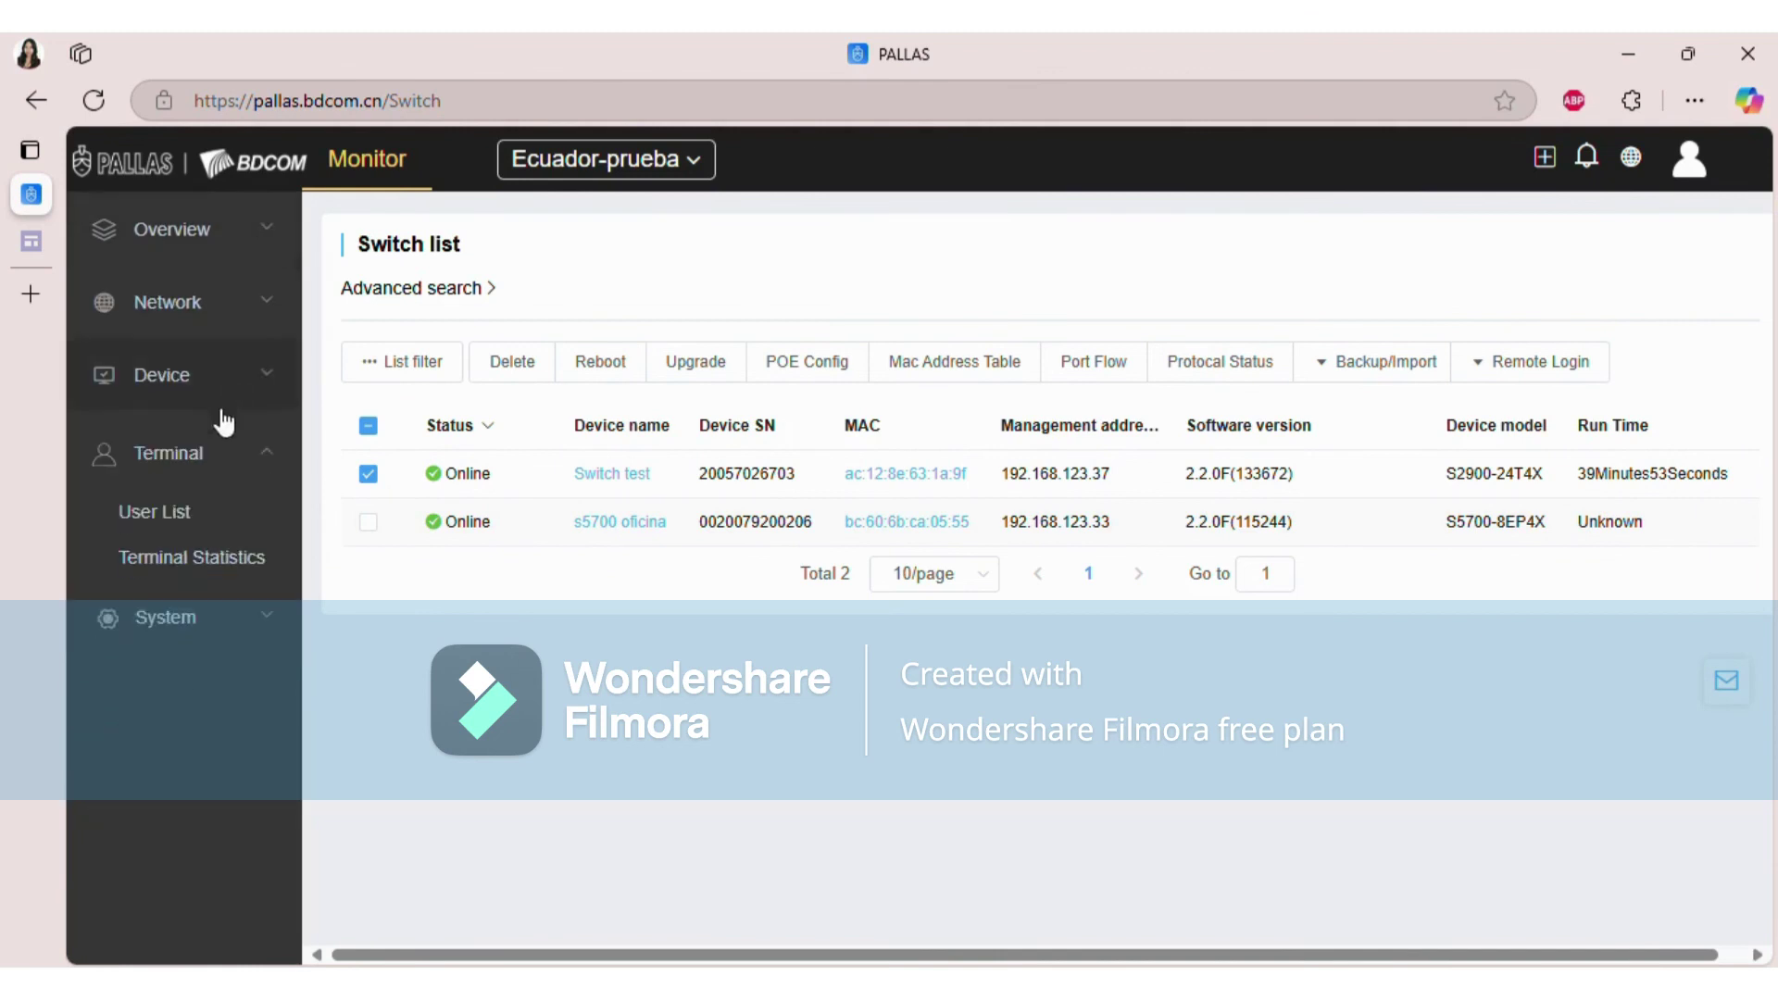
click(225, 512)
click(219, 556)
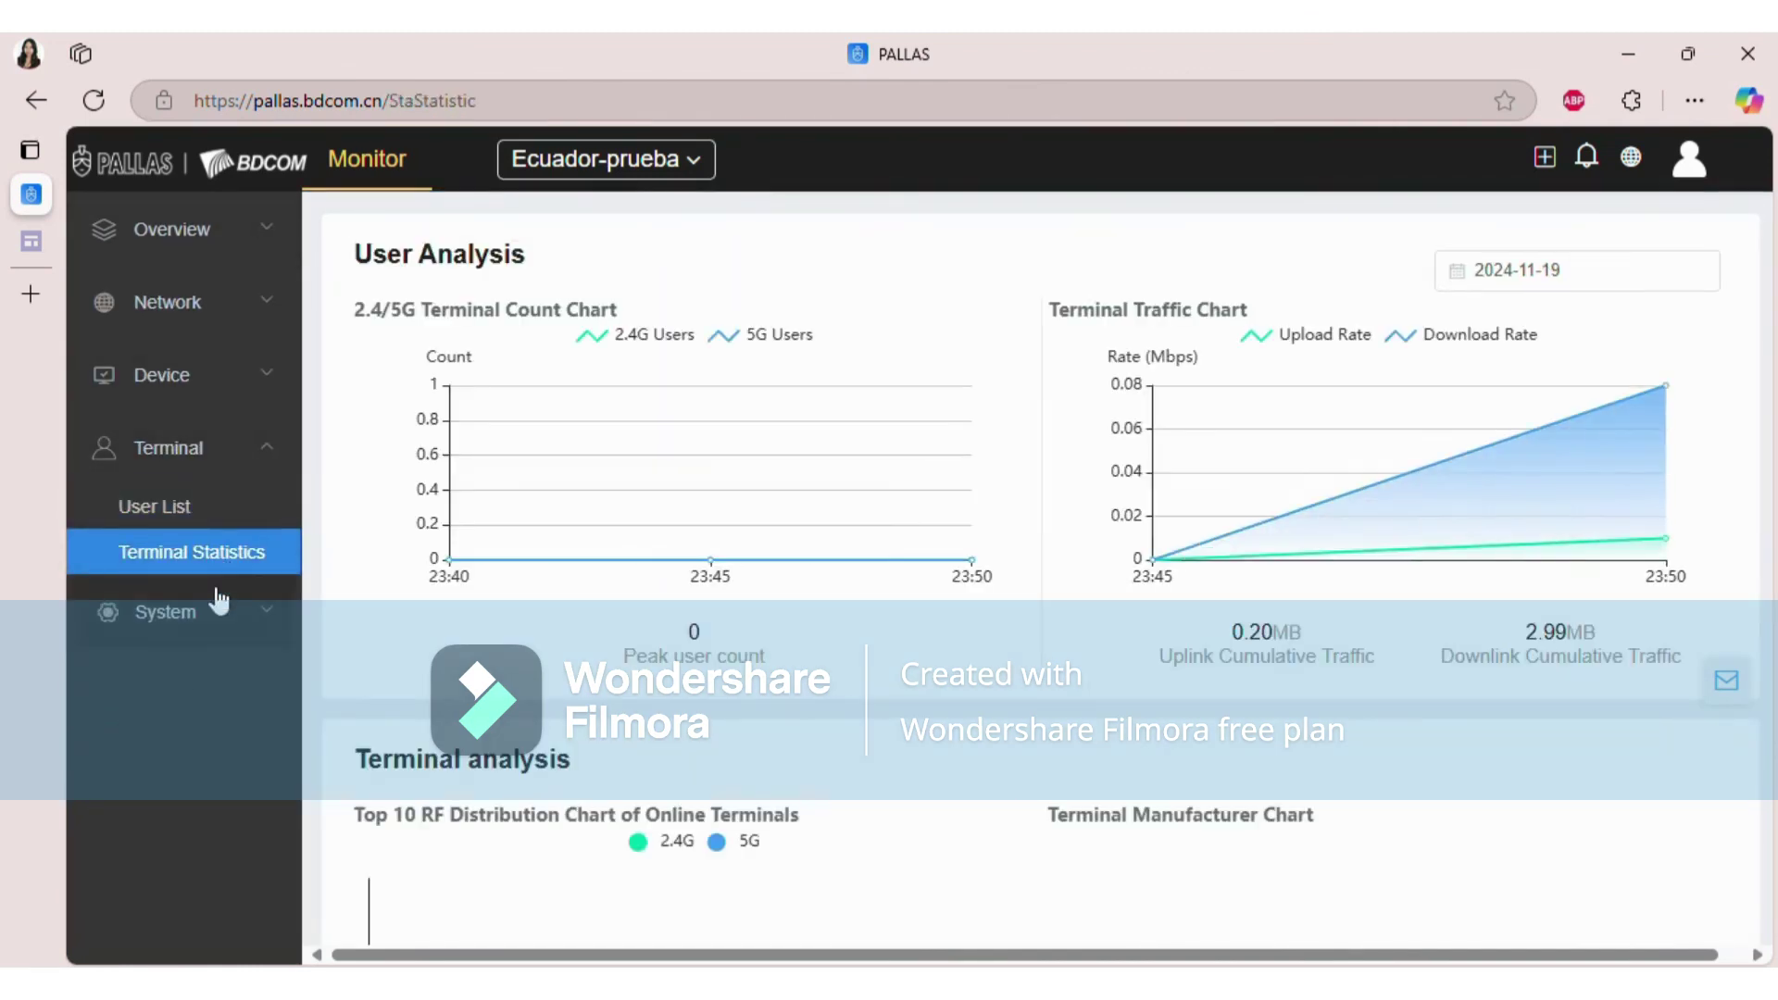
click(219, 606)
click(226, 582)
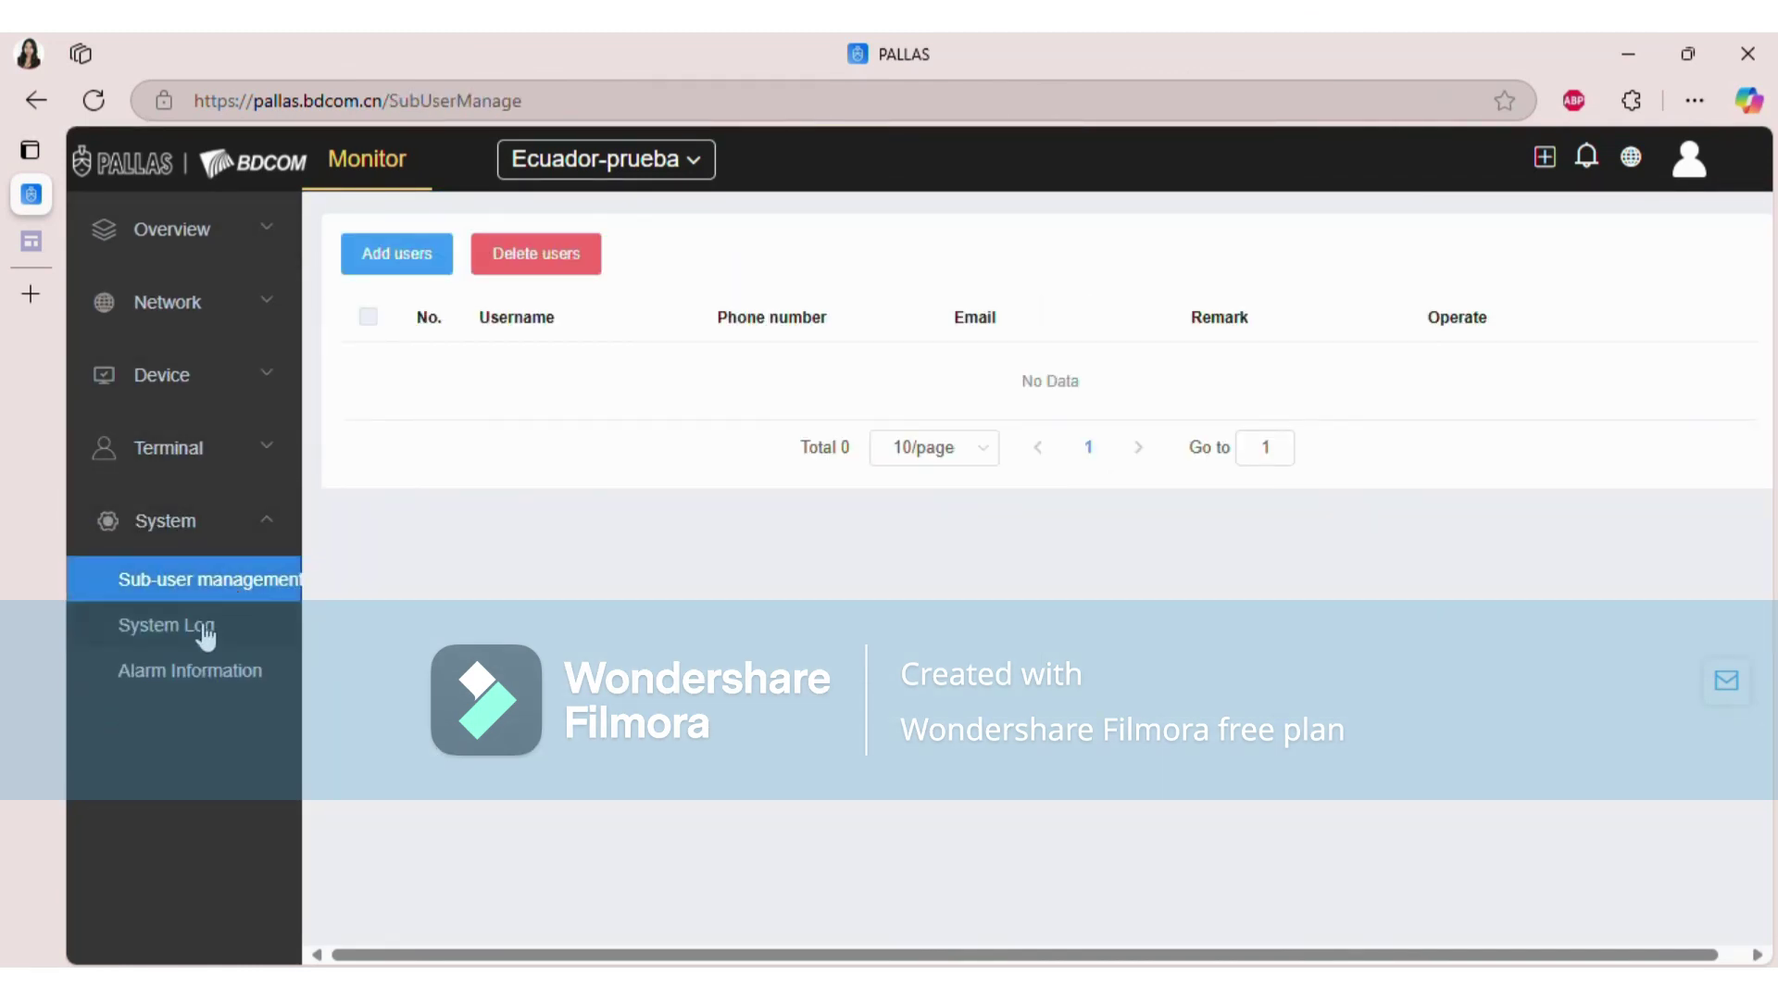
- Search the system log from 2024-11-01 to 2024-11-18 with log type All
click(206, 635)
scroll(773, 501, down, 1)
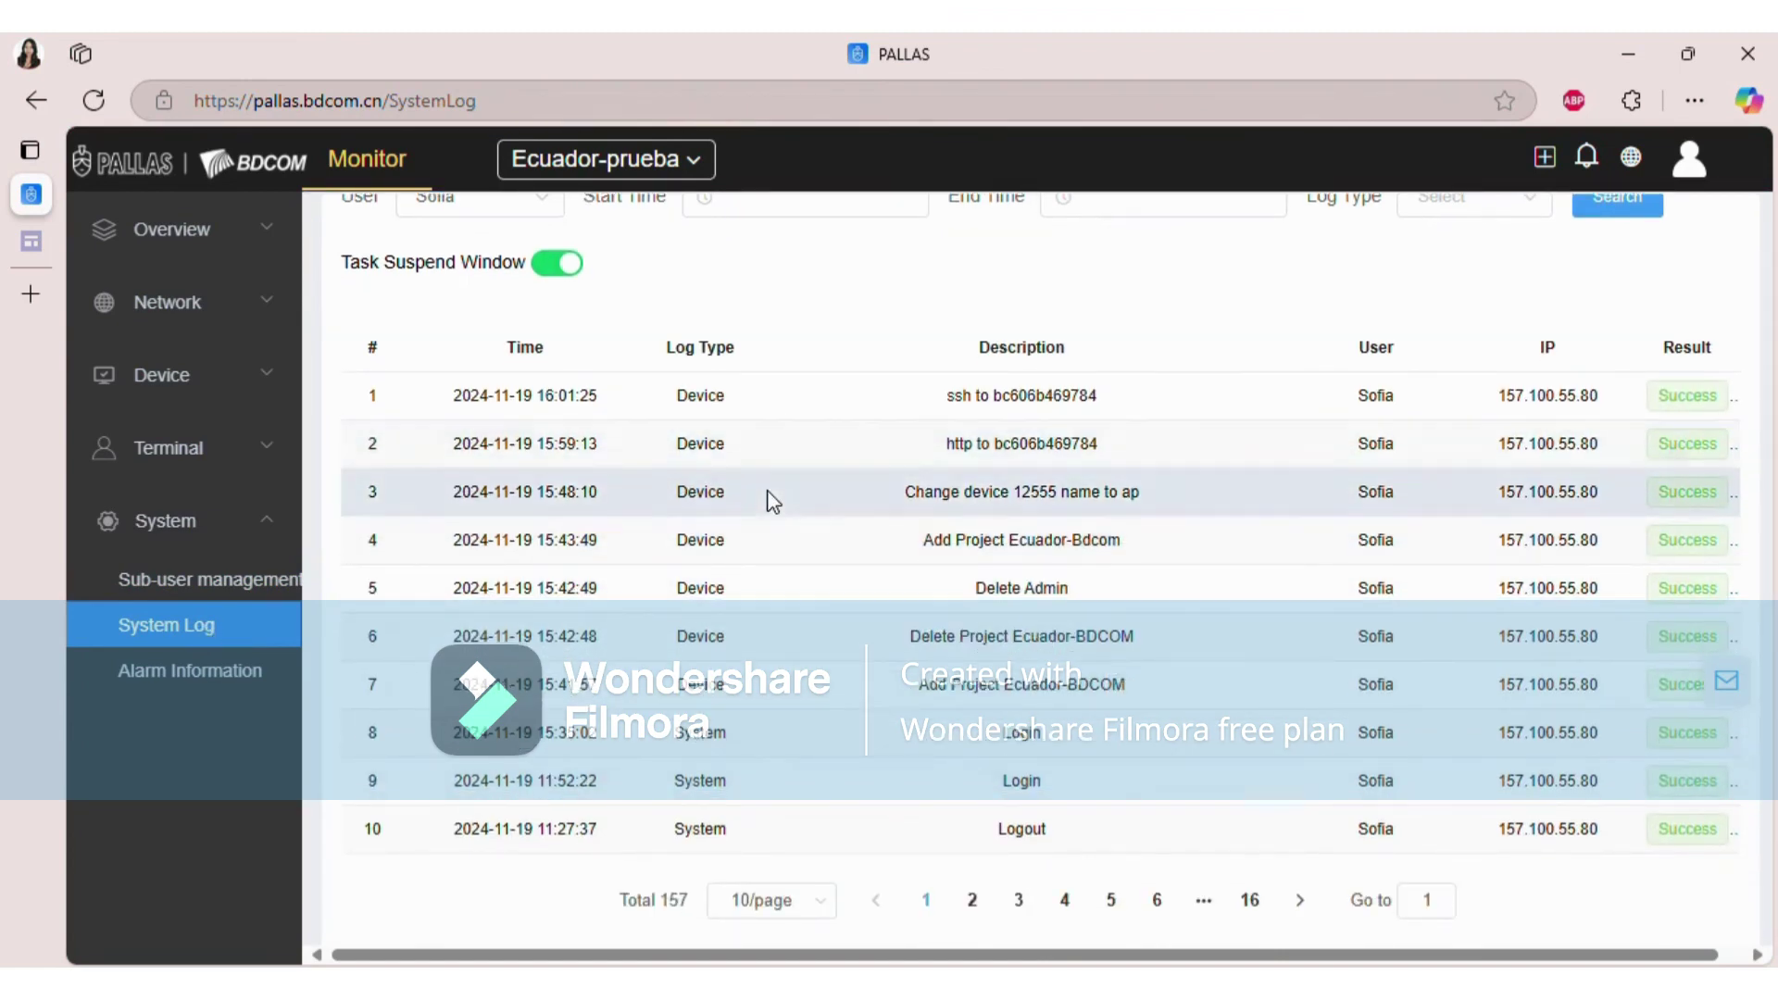
scroll(1237, 903, up, 1)
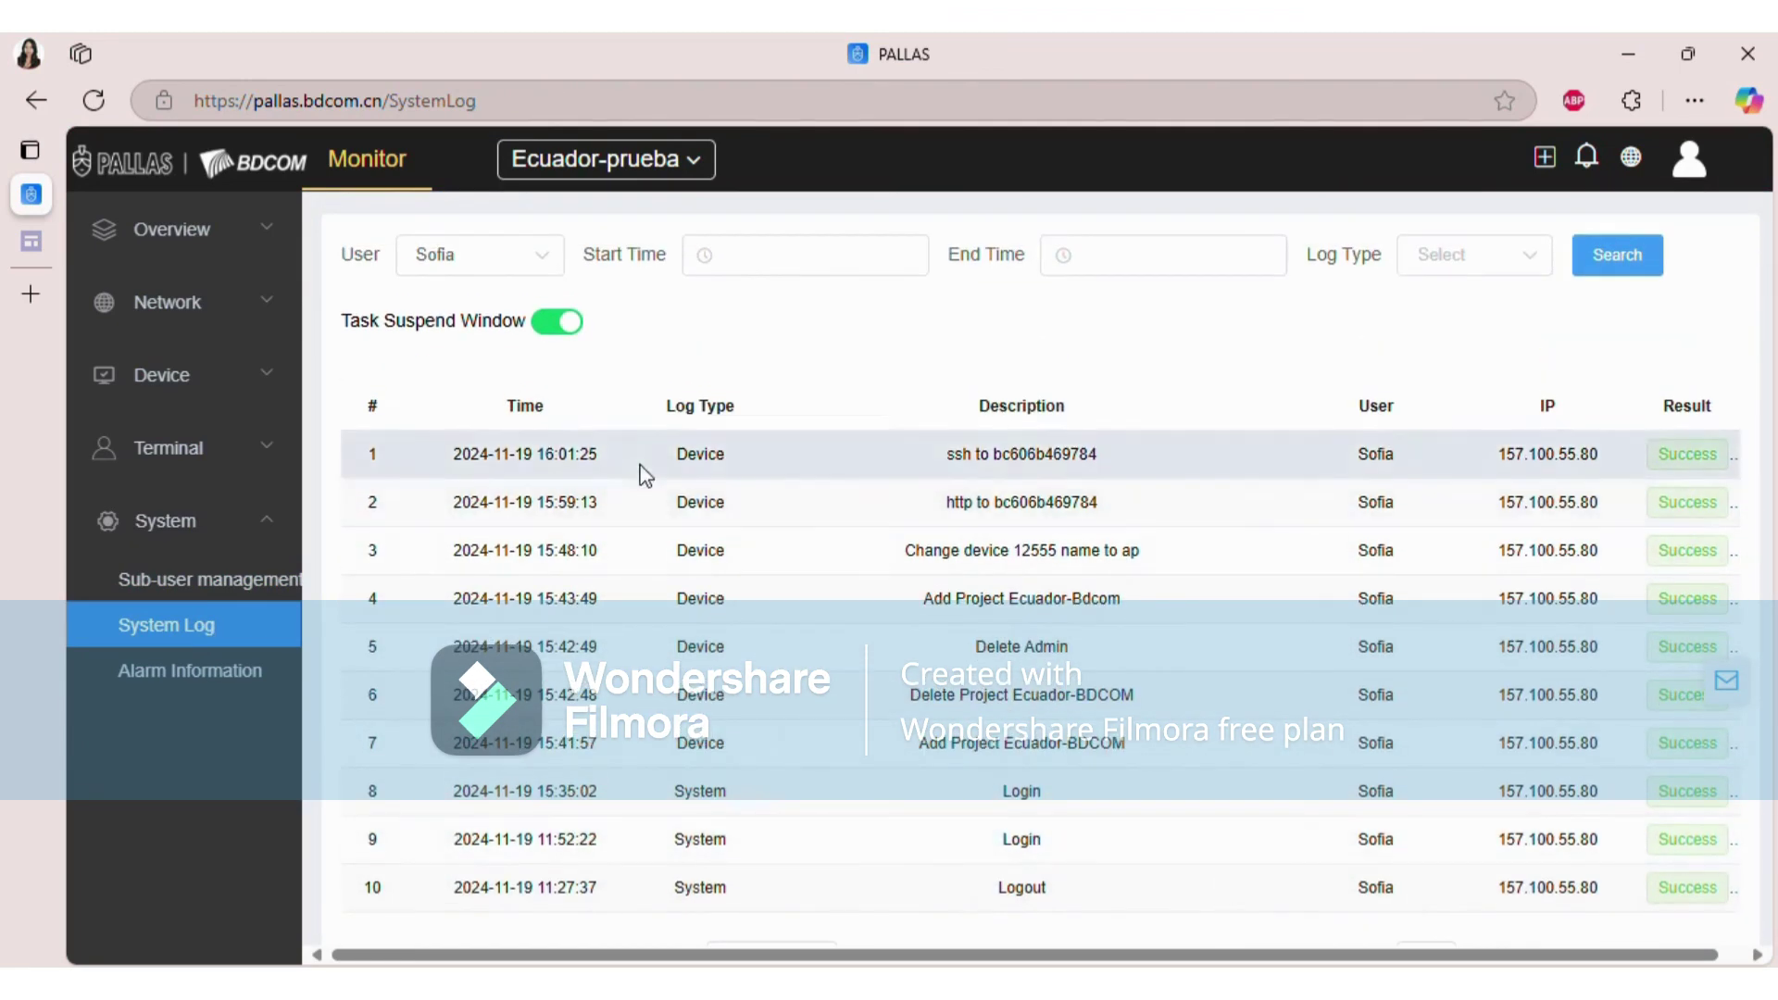
click(786, 254)
click(1001, 506)
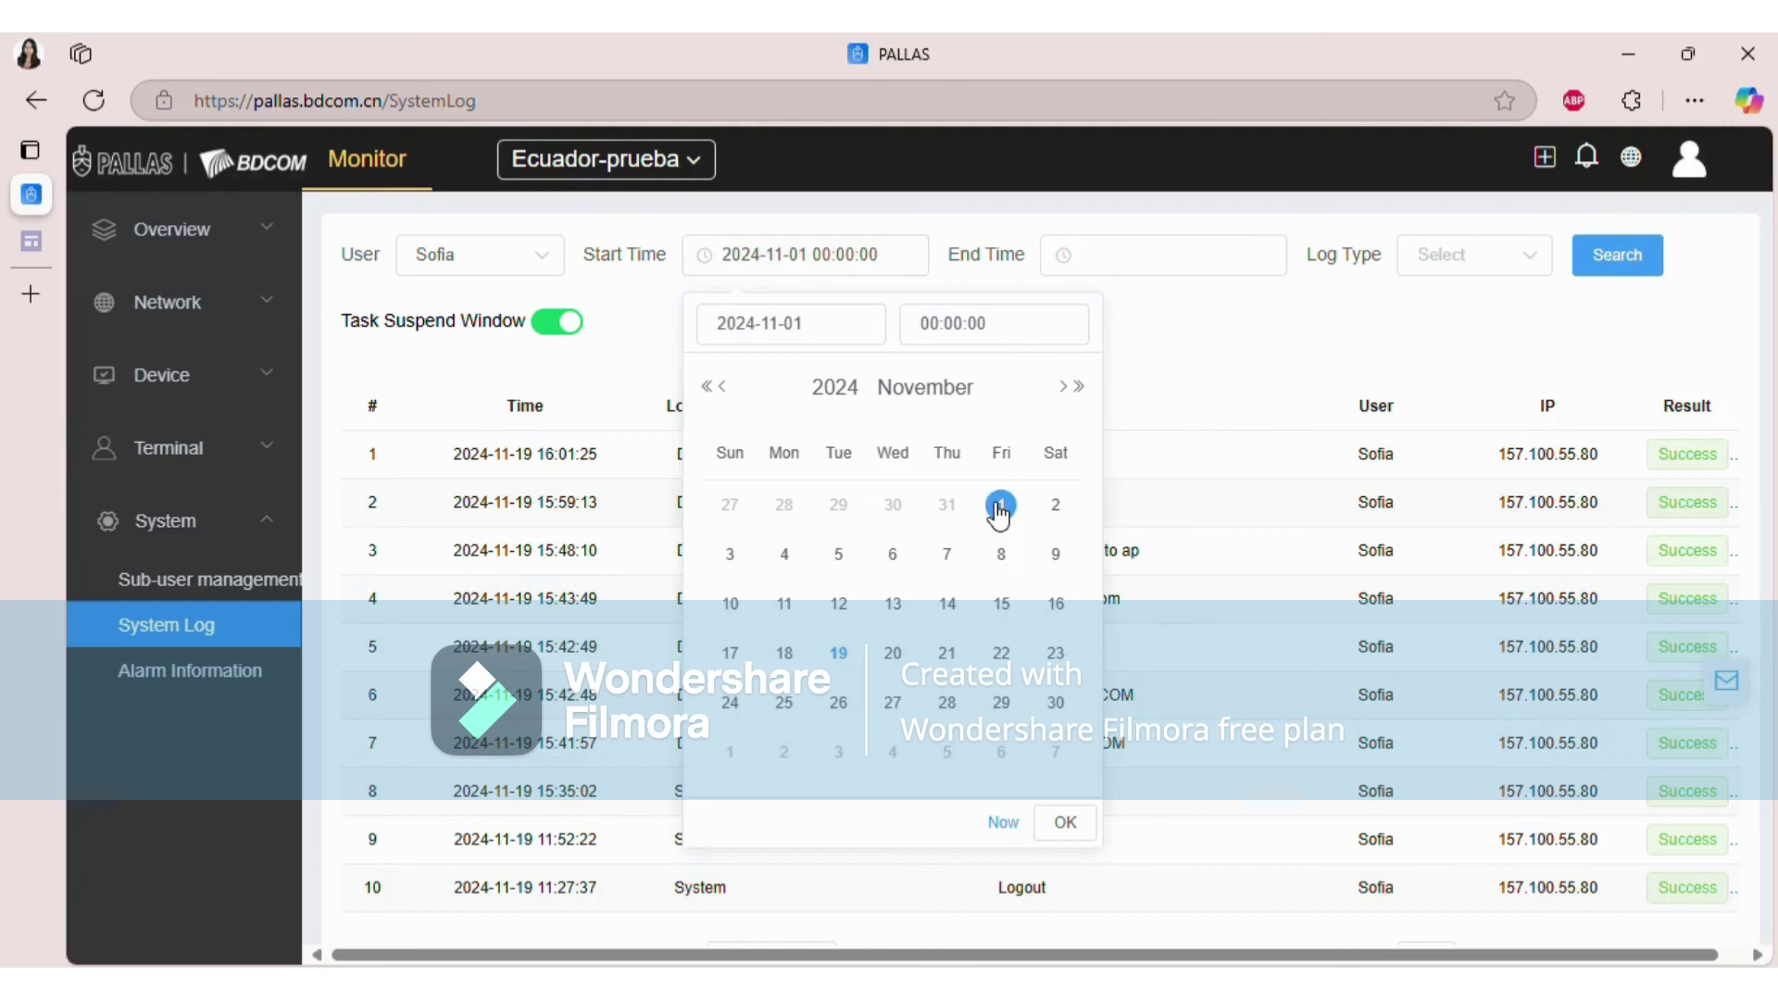
click(1108, 260)
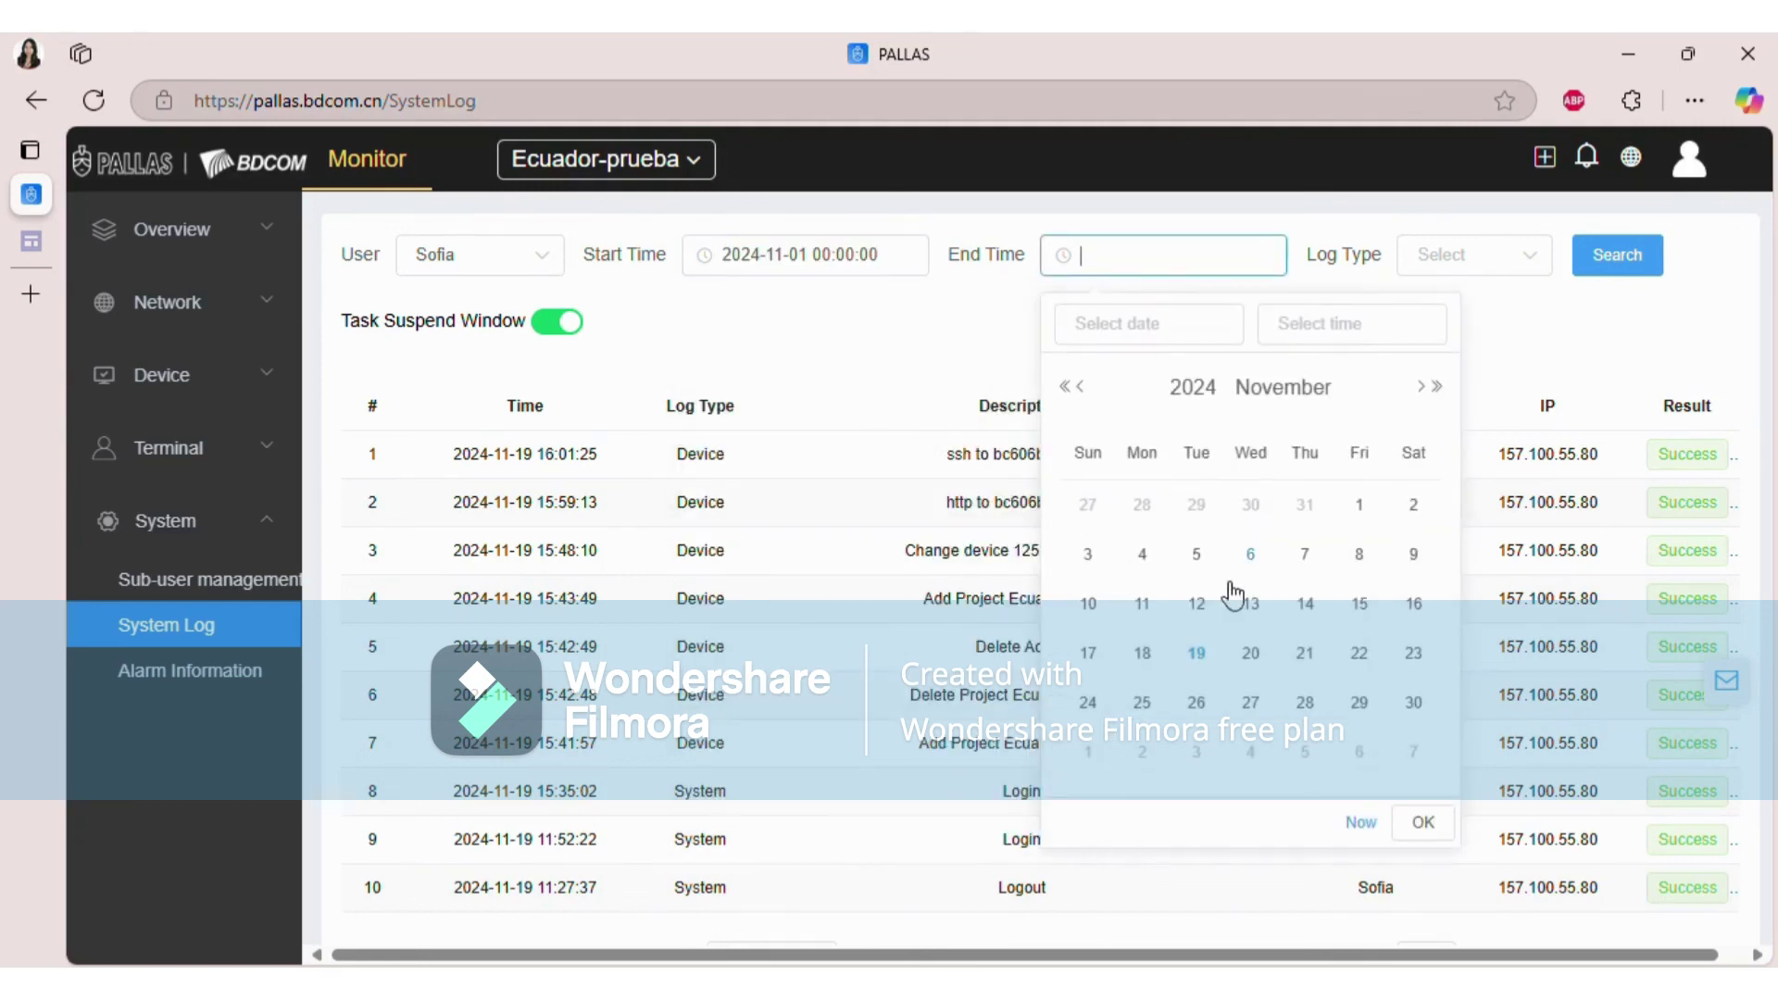
click(1143, 653)
click(1422, 823)
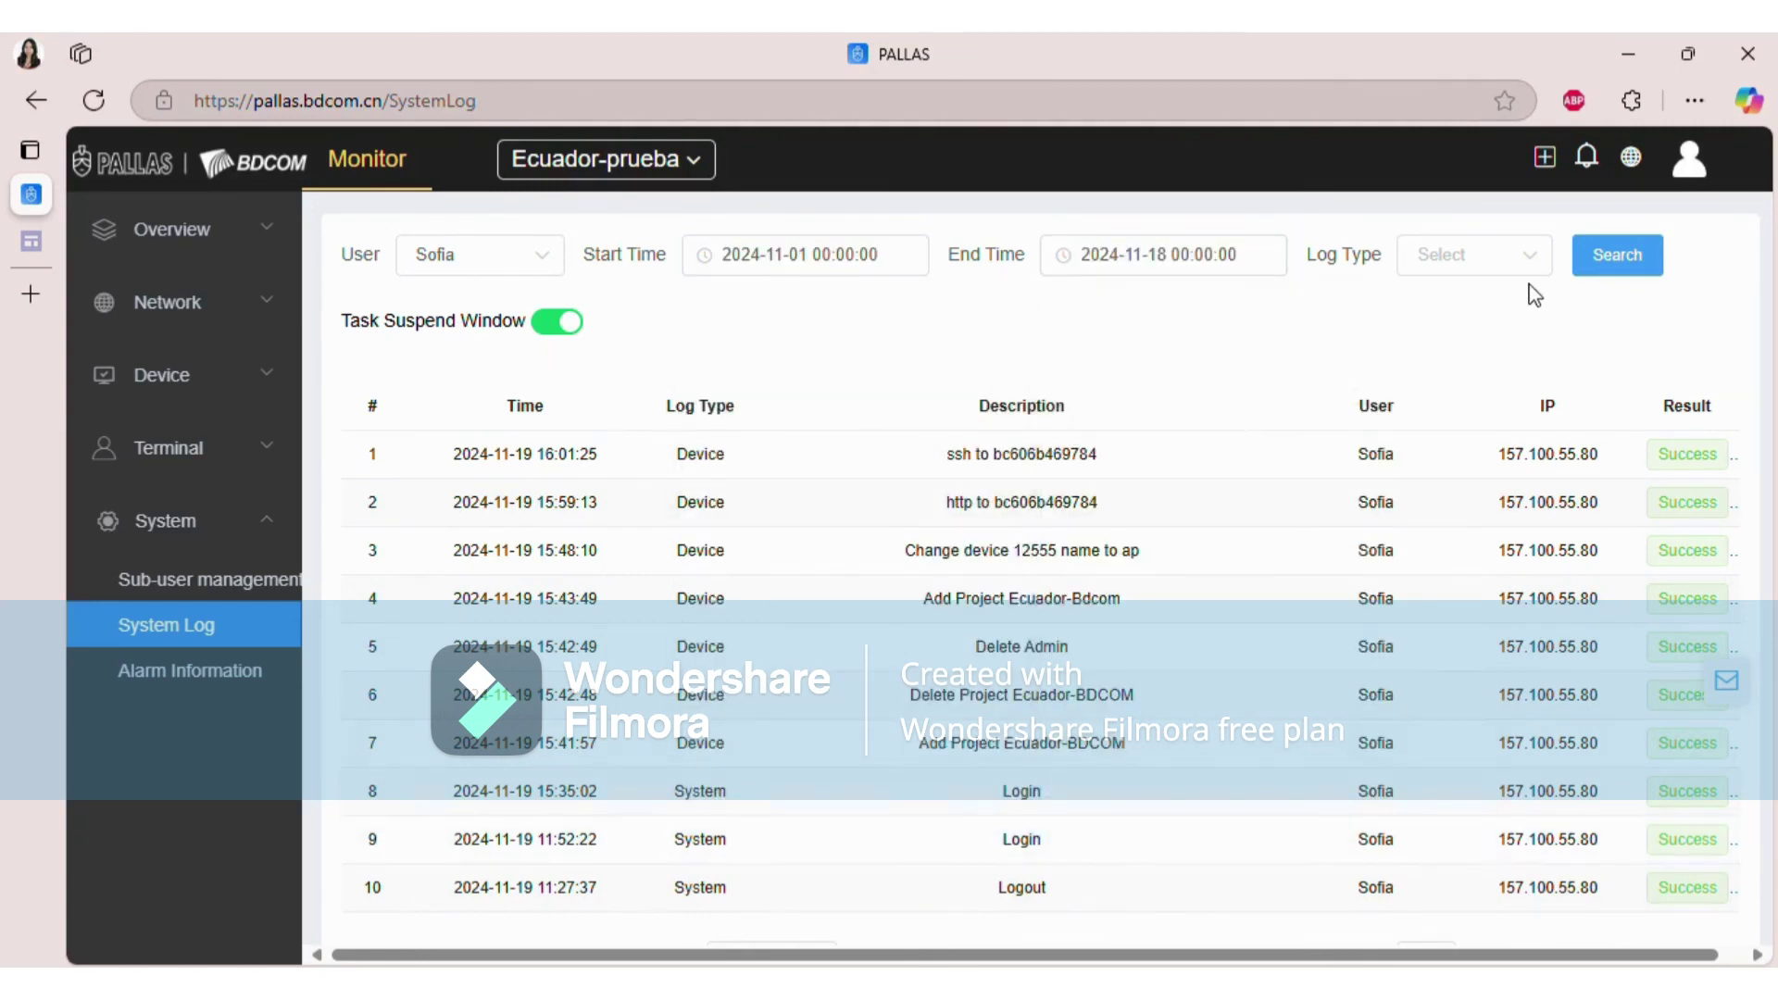
click(1532, 270)
click(1413, 334)
click(1598, 256)
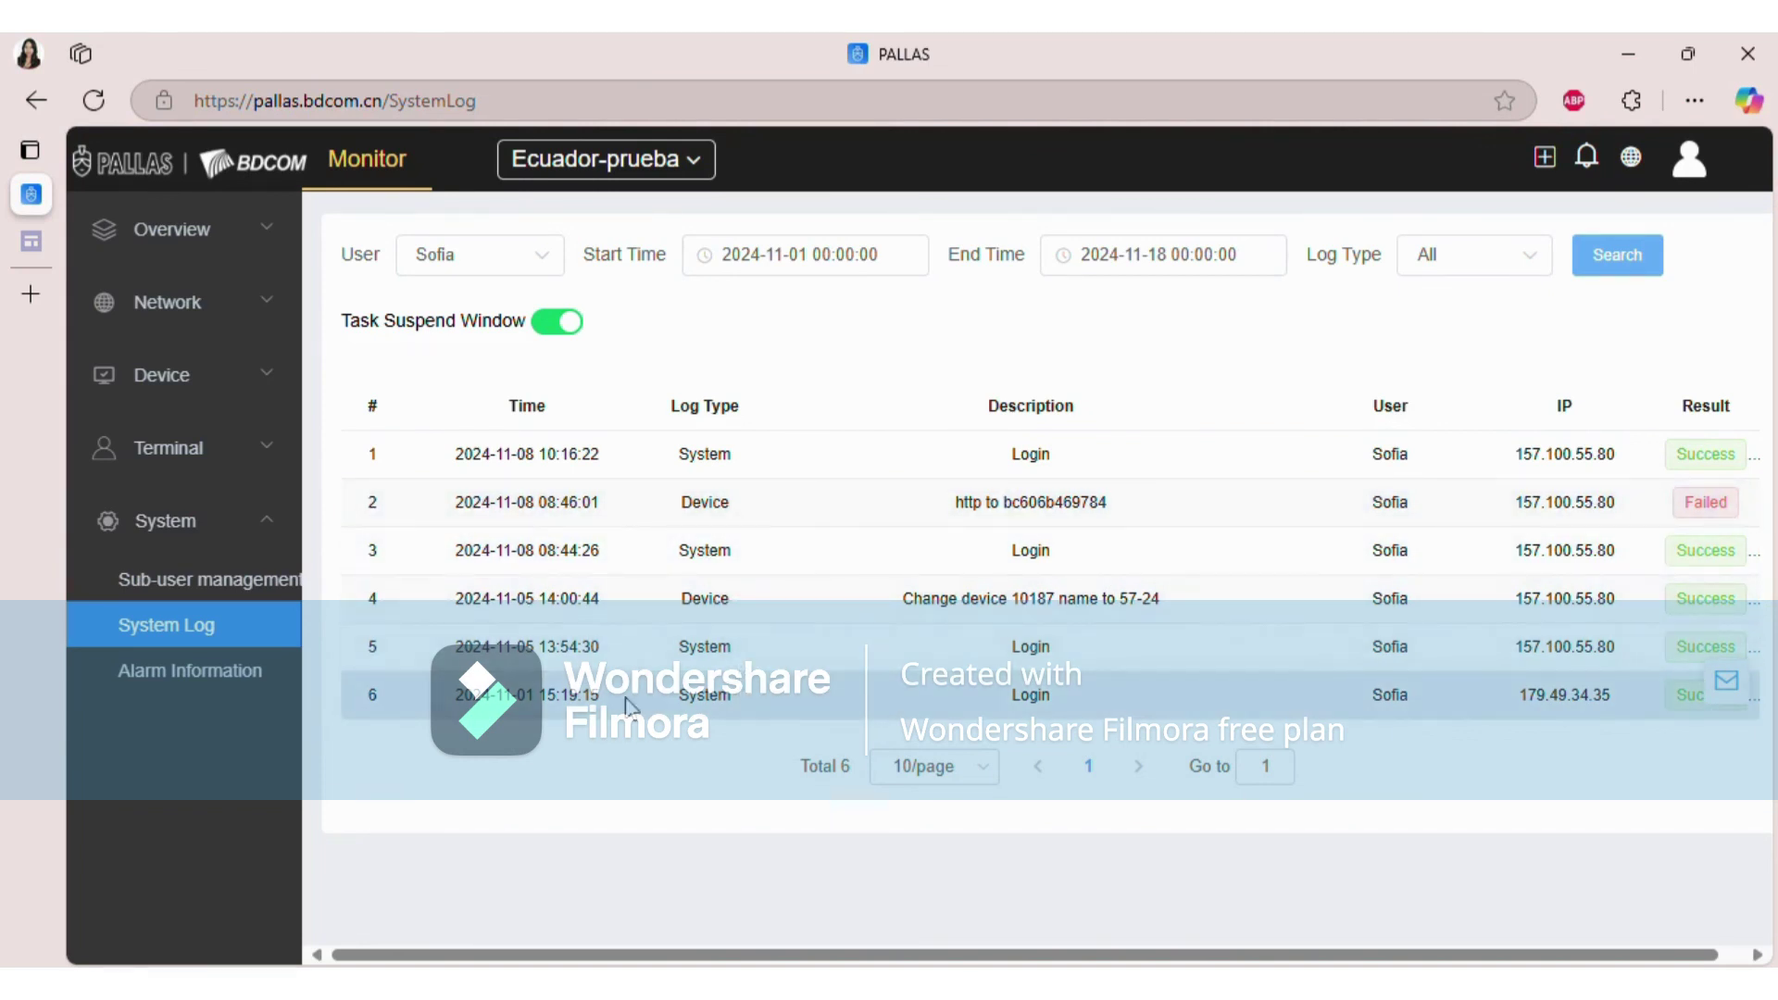
- Scroll through the alarm information timeline, then expand the Overview section
click(253, 693)
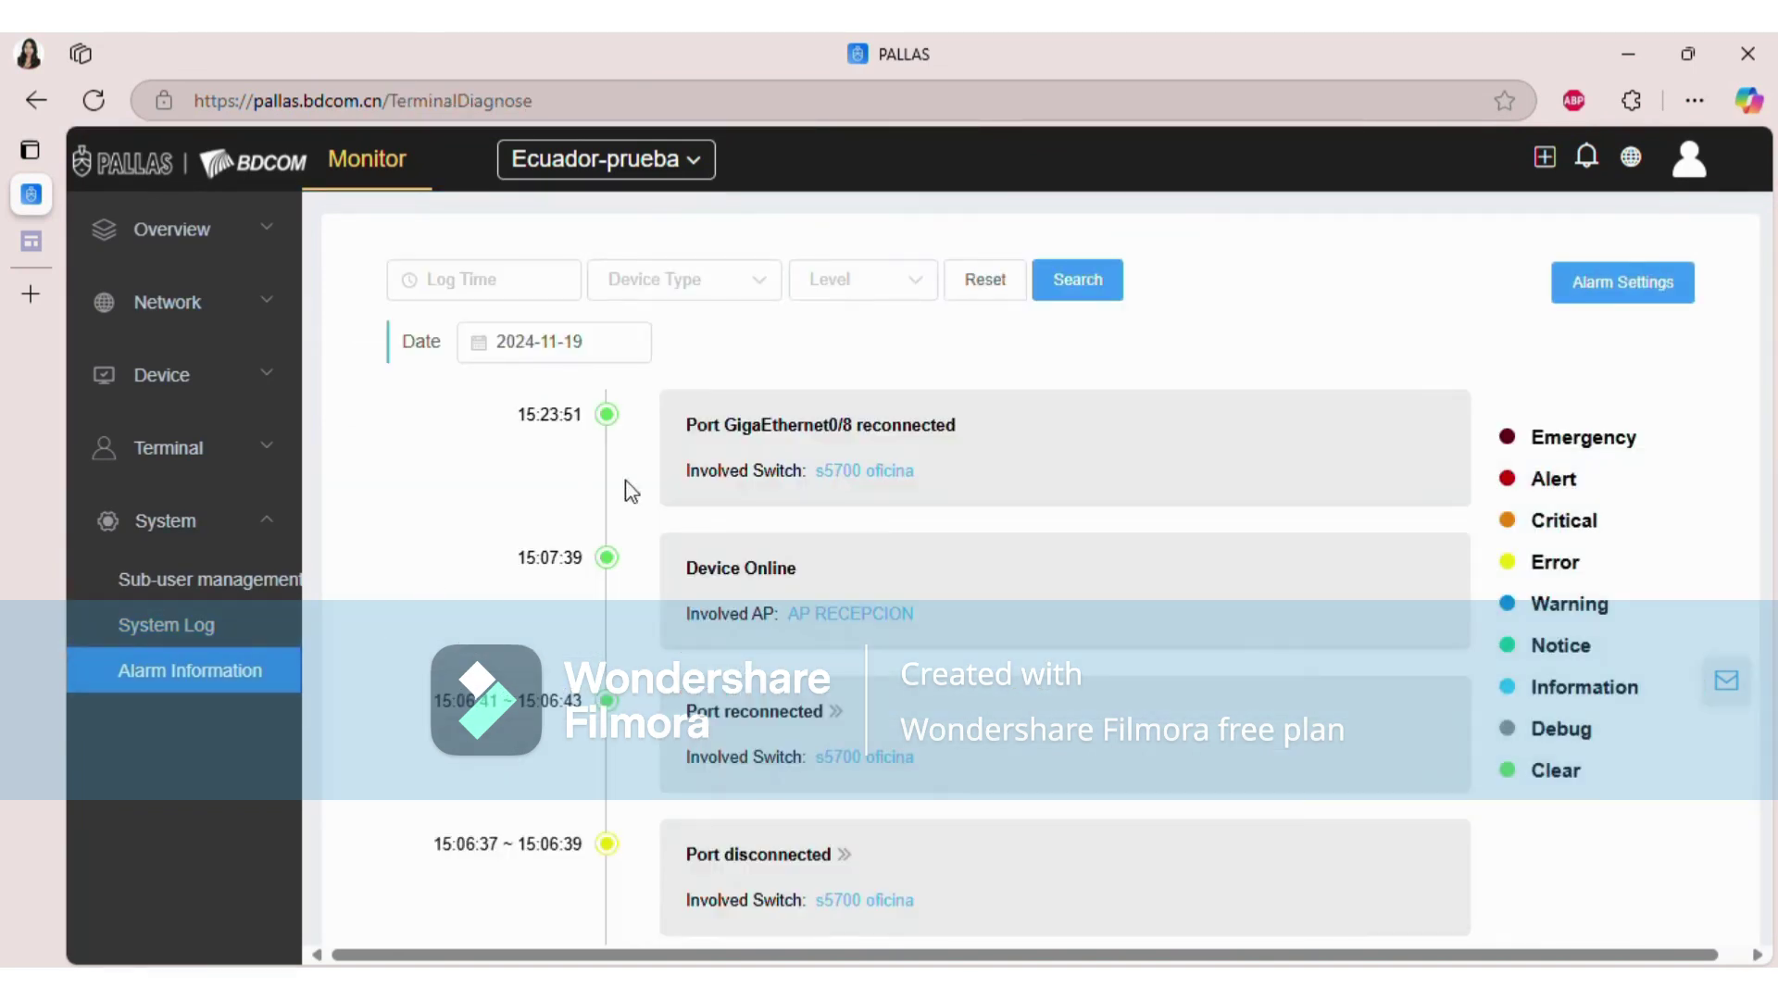
scroll(754, 579, down, 10)
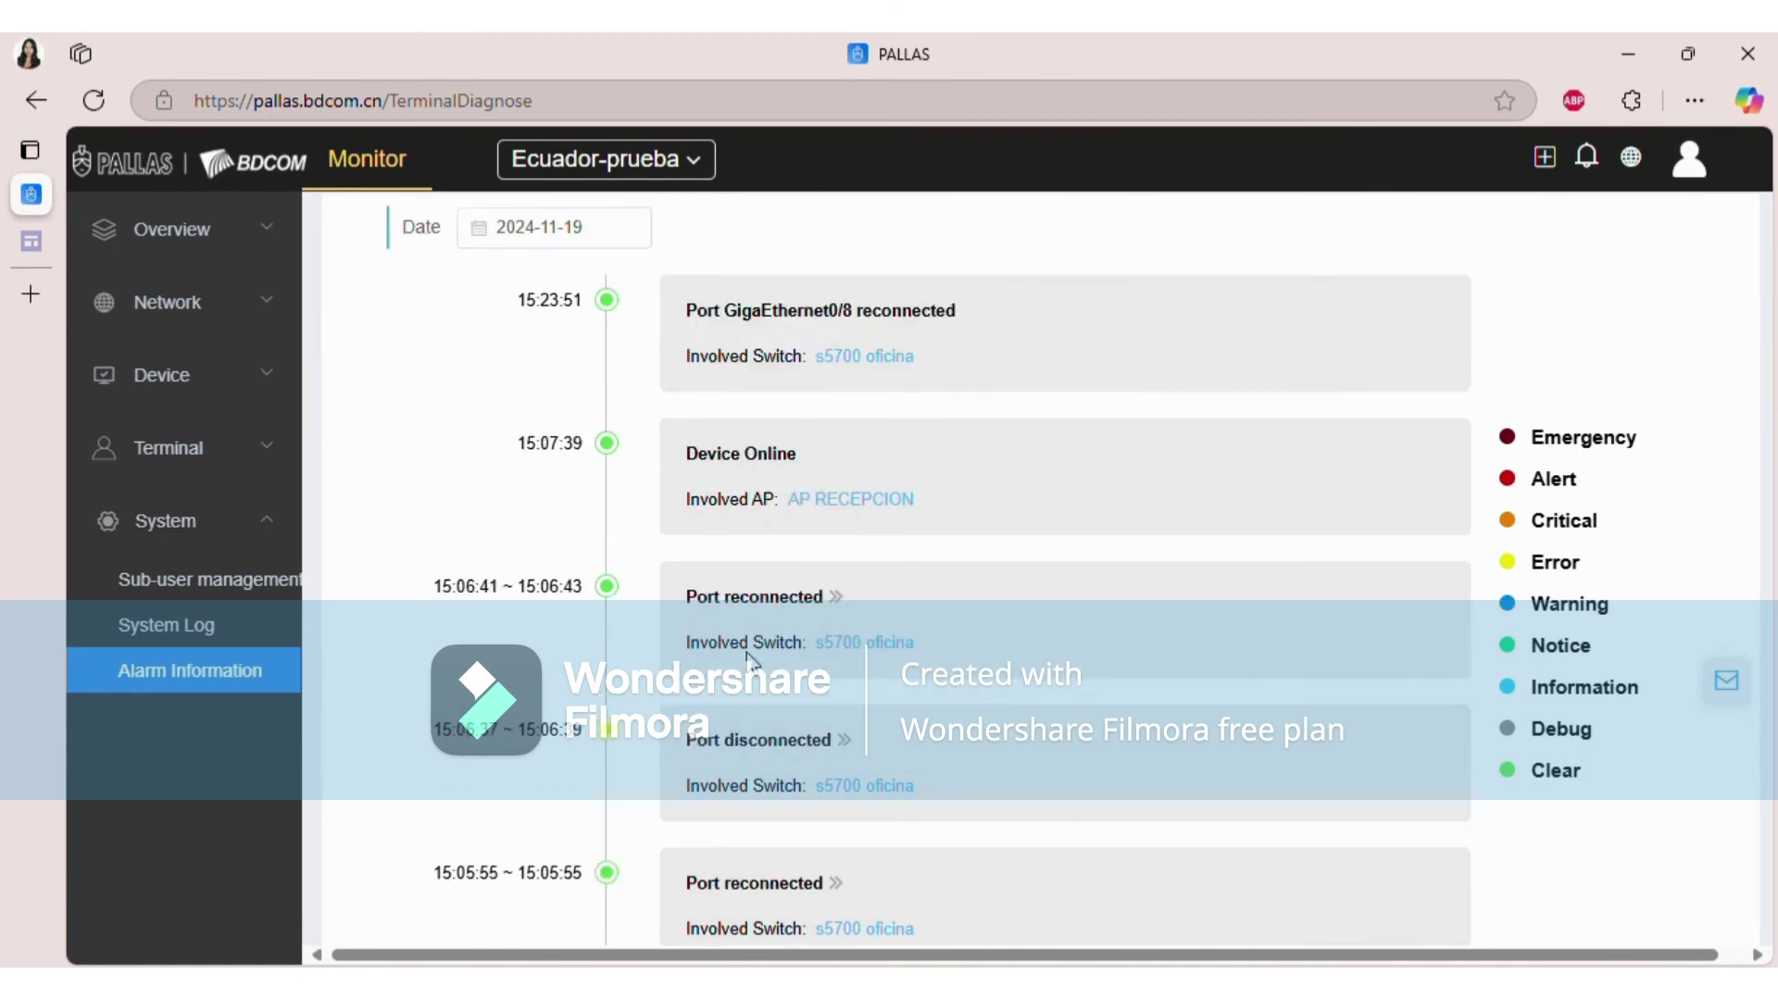
scroll(749, 659, down, 6)
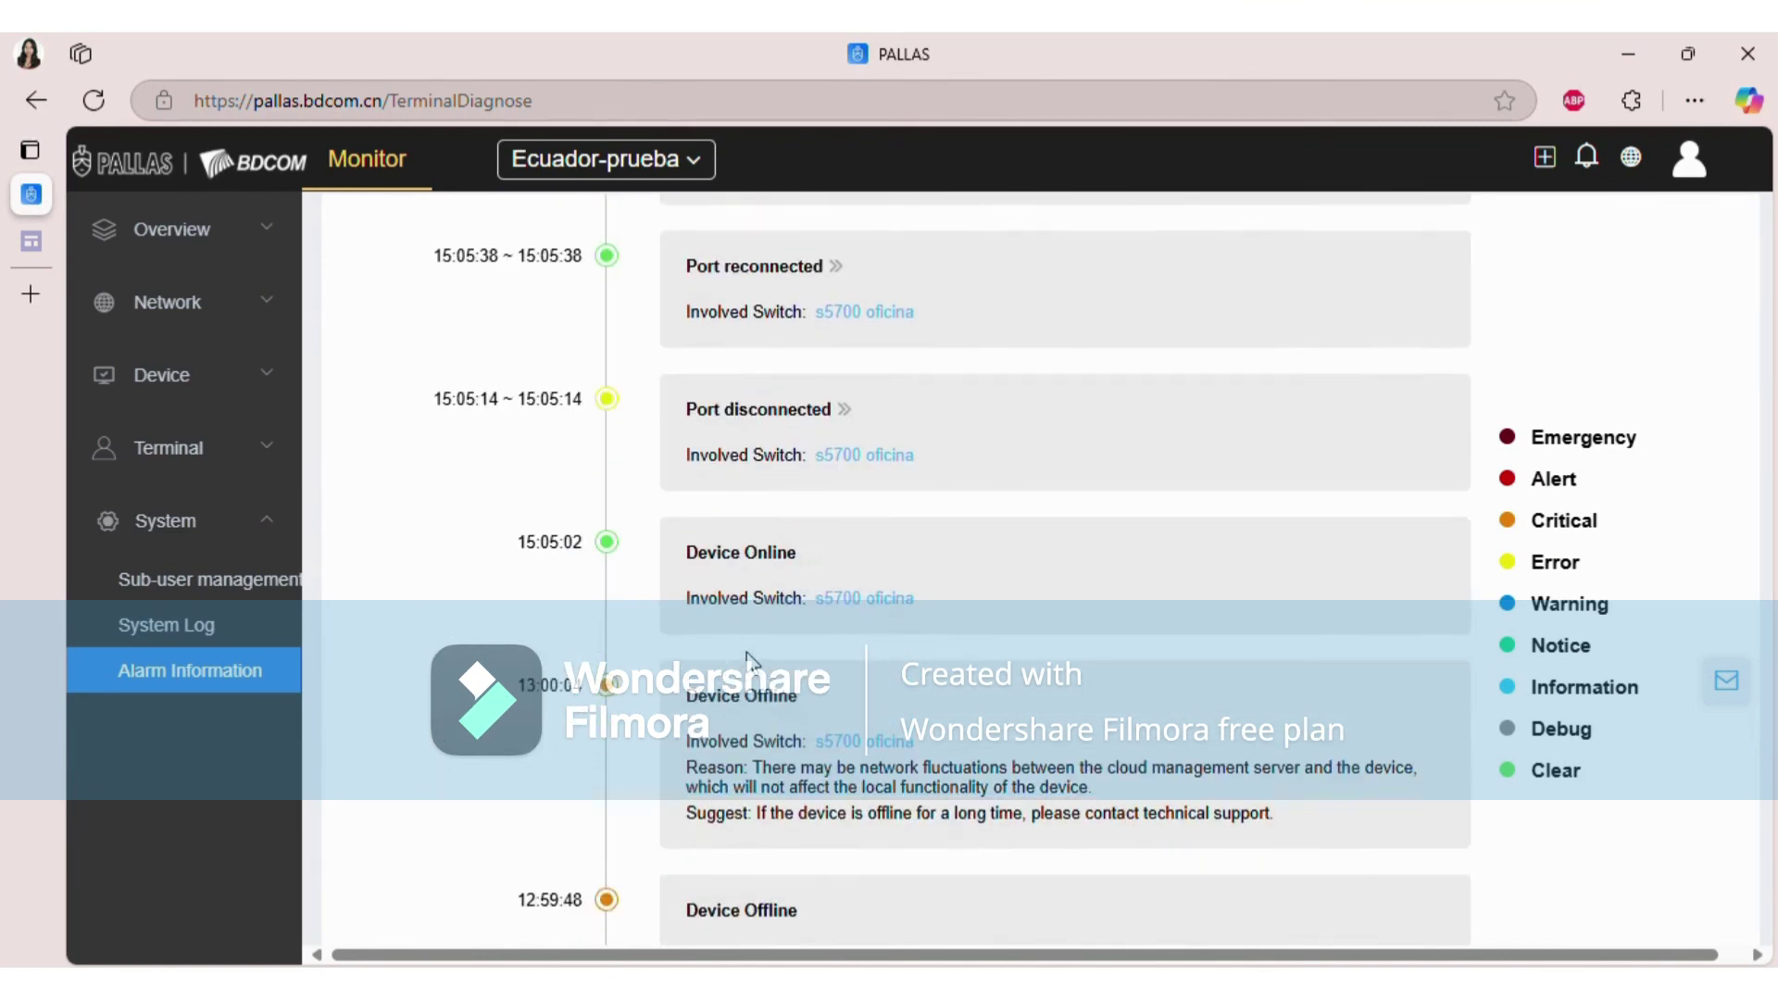
click(246, 230)
click(246, 292)
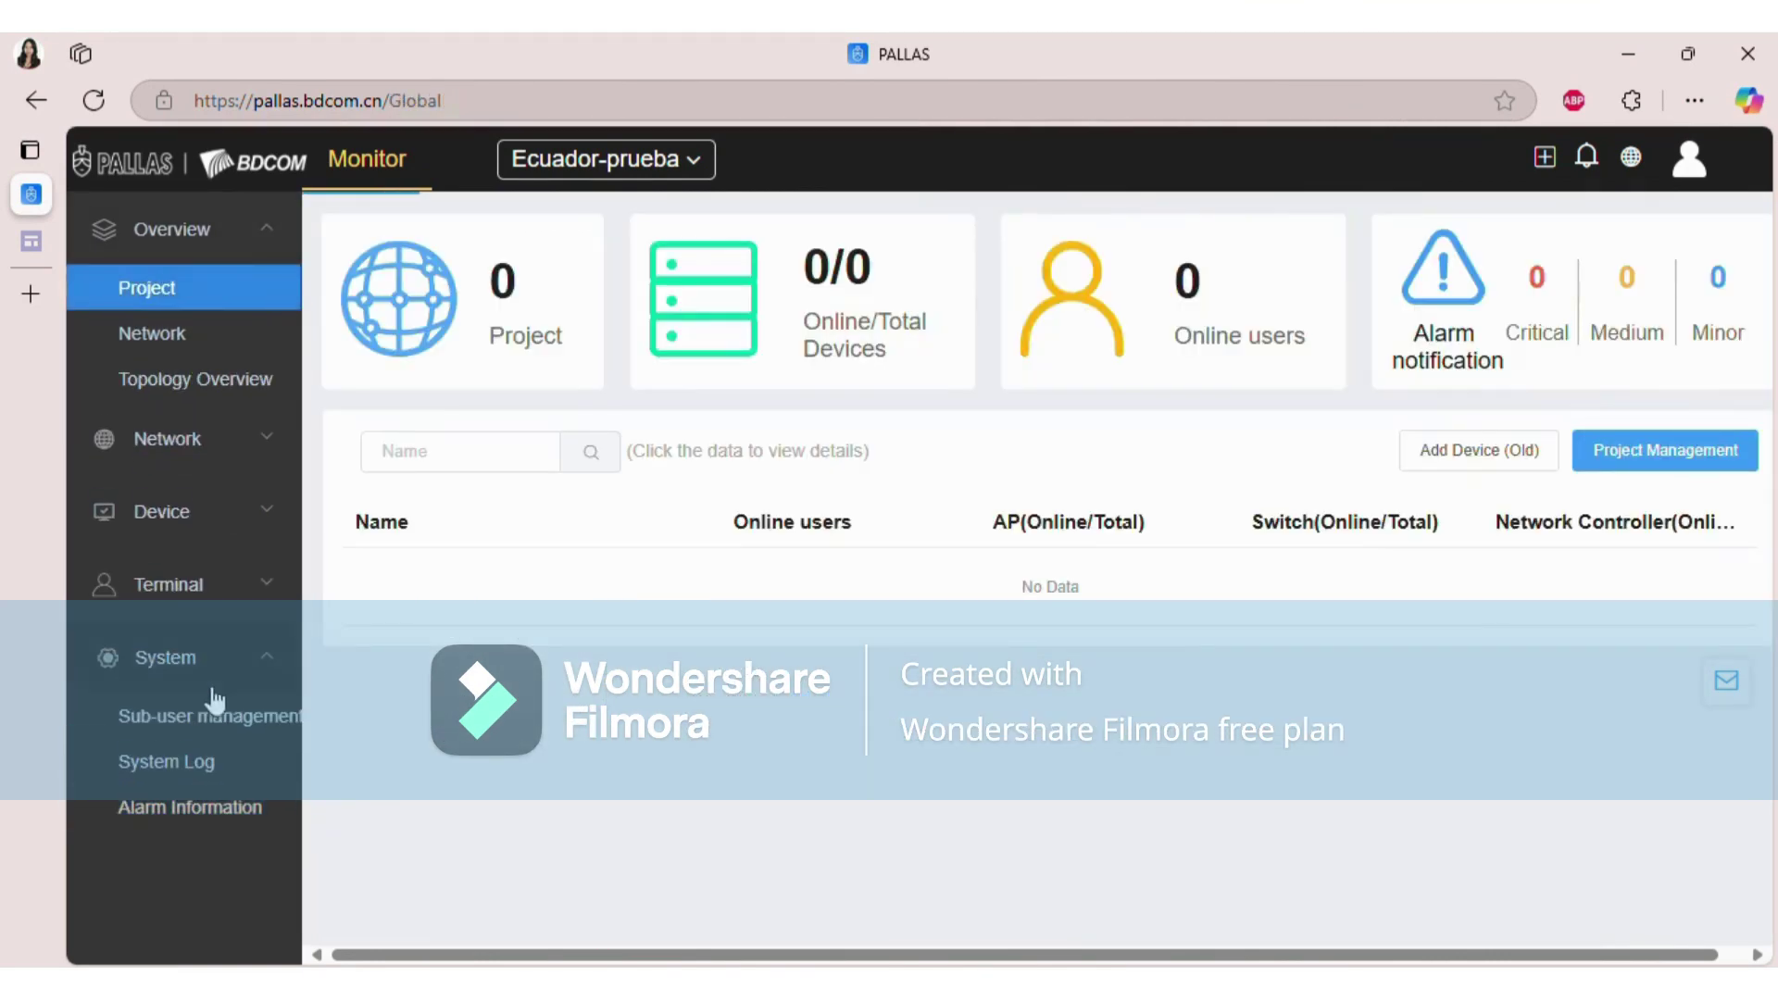
click(214, 675)
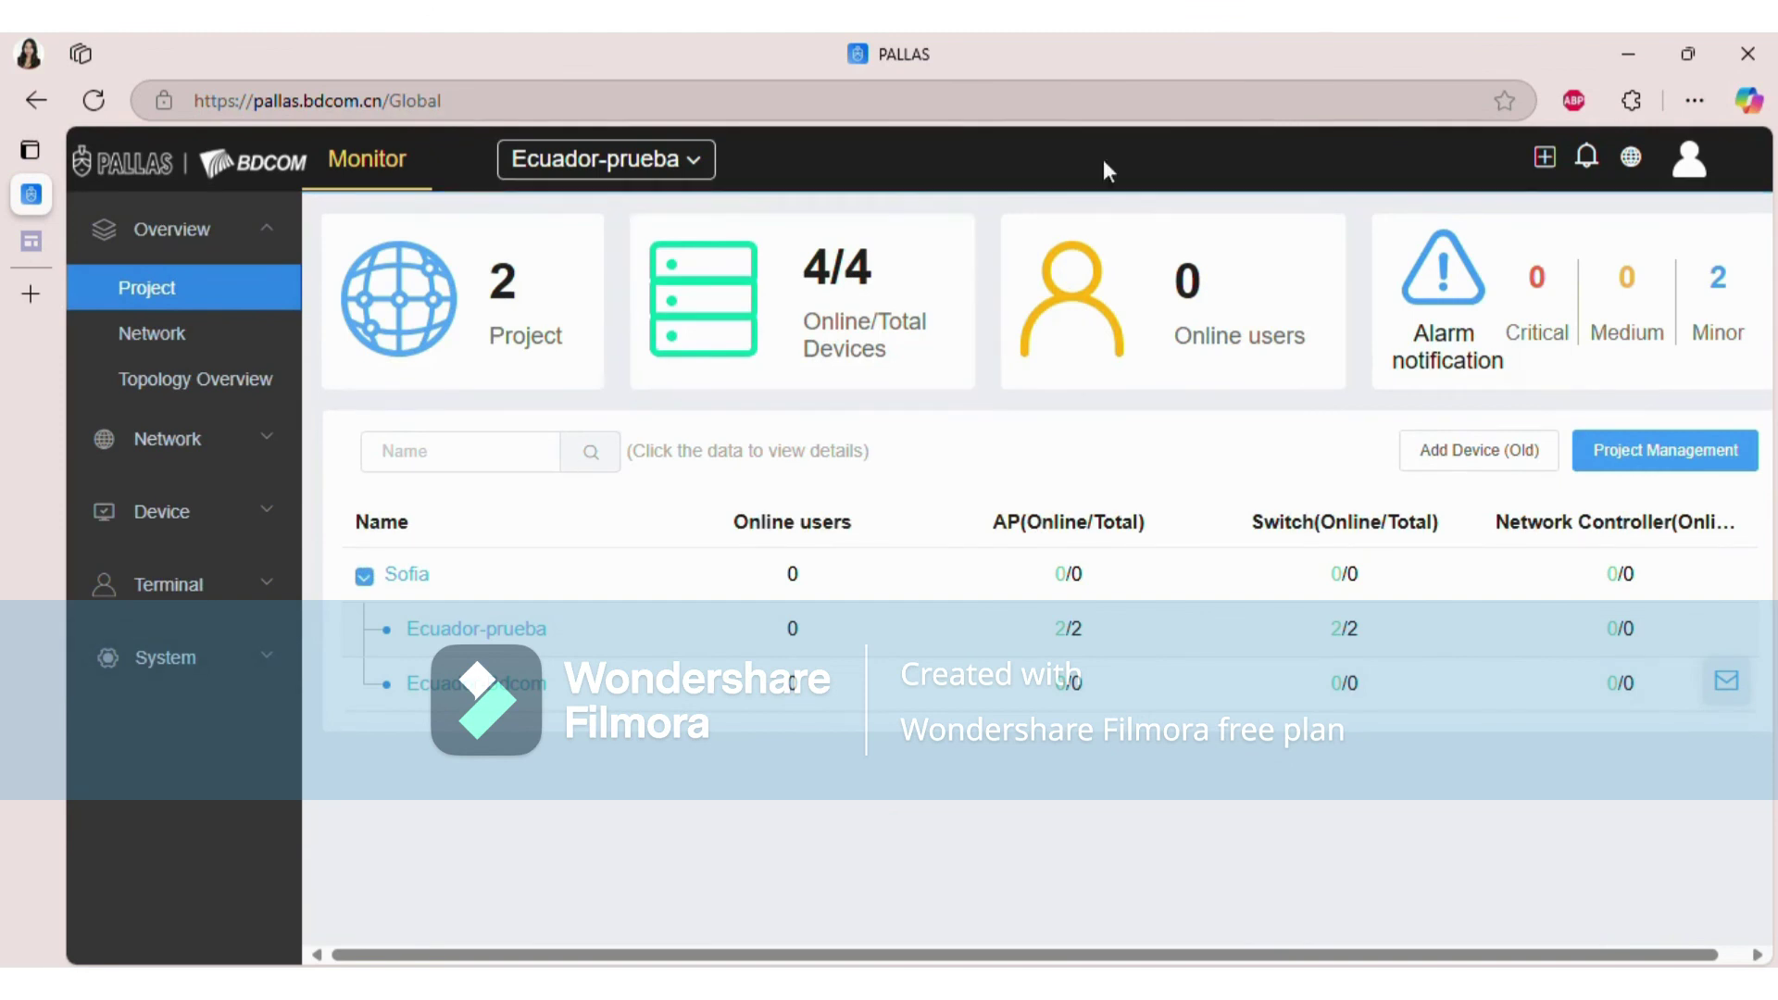
click(1588, 165)
key(alt+Left)
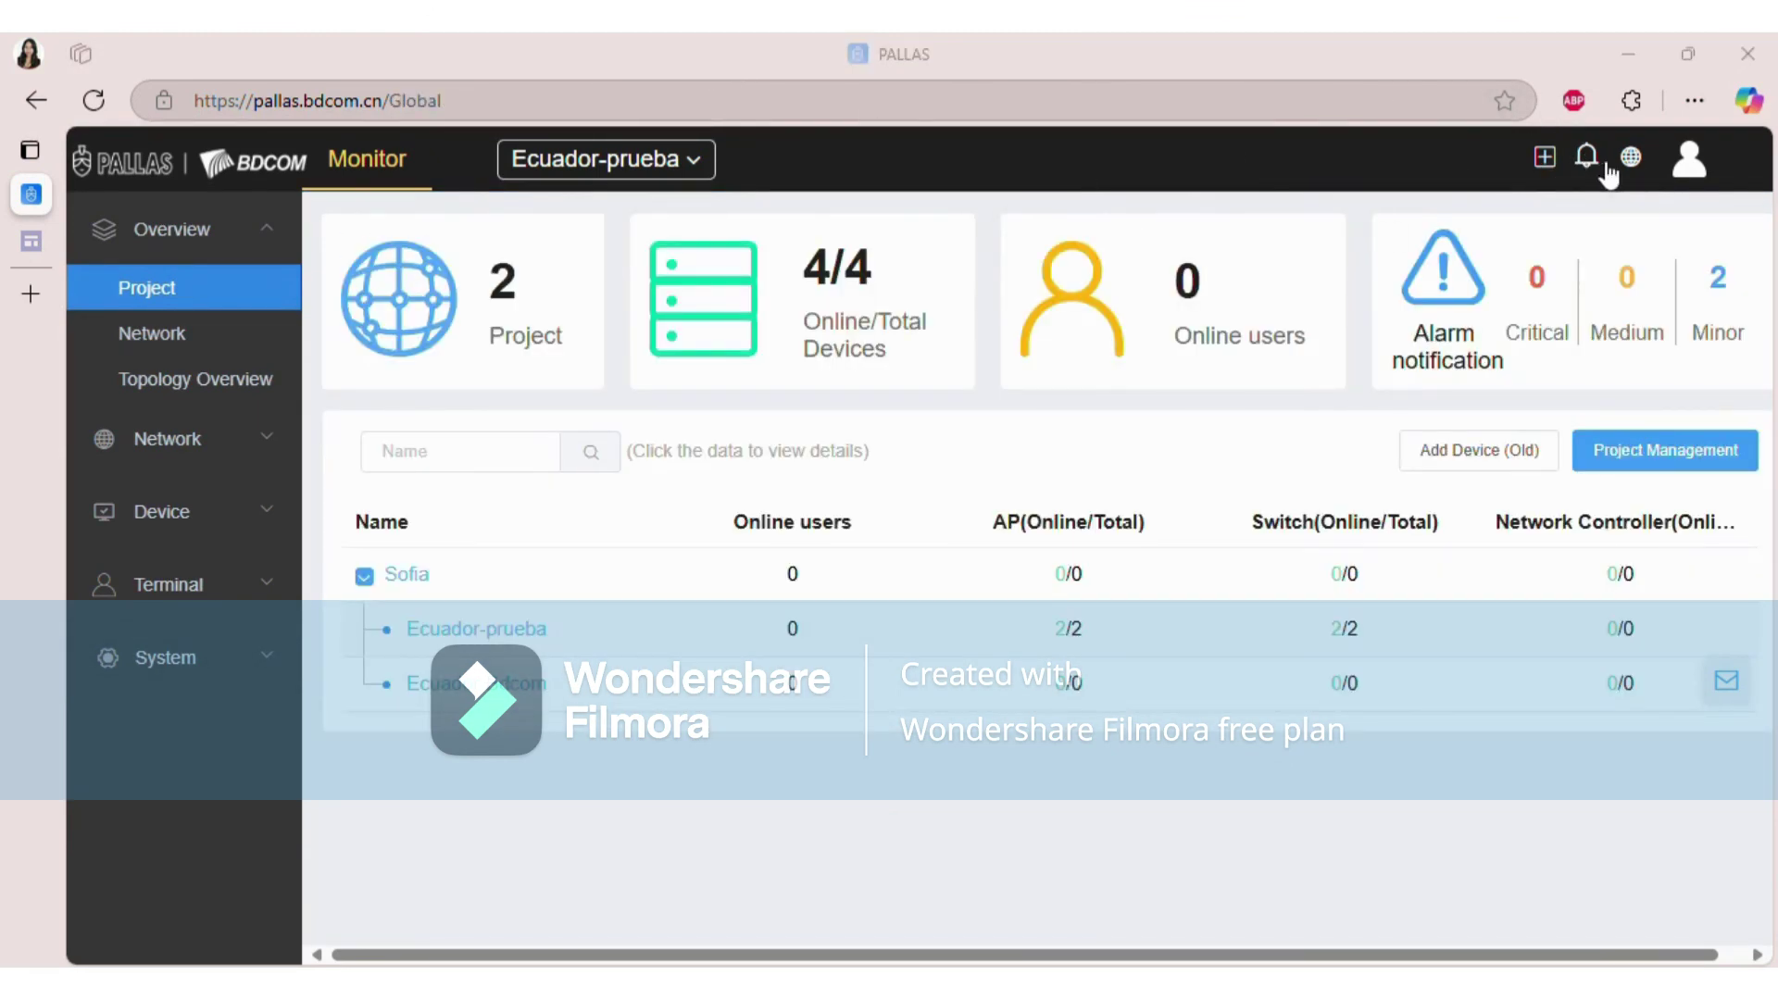
mouse_move(1635, 171)
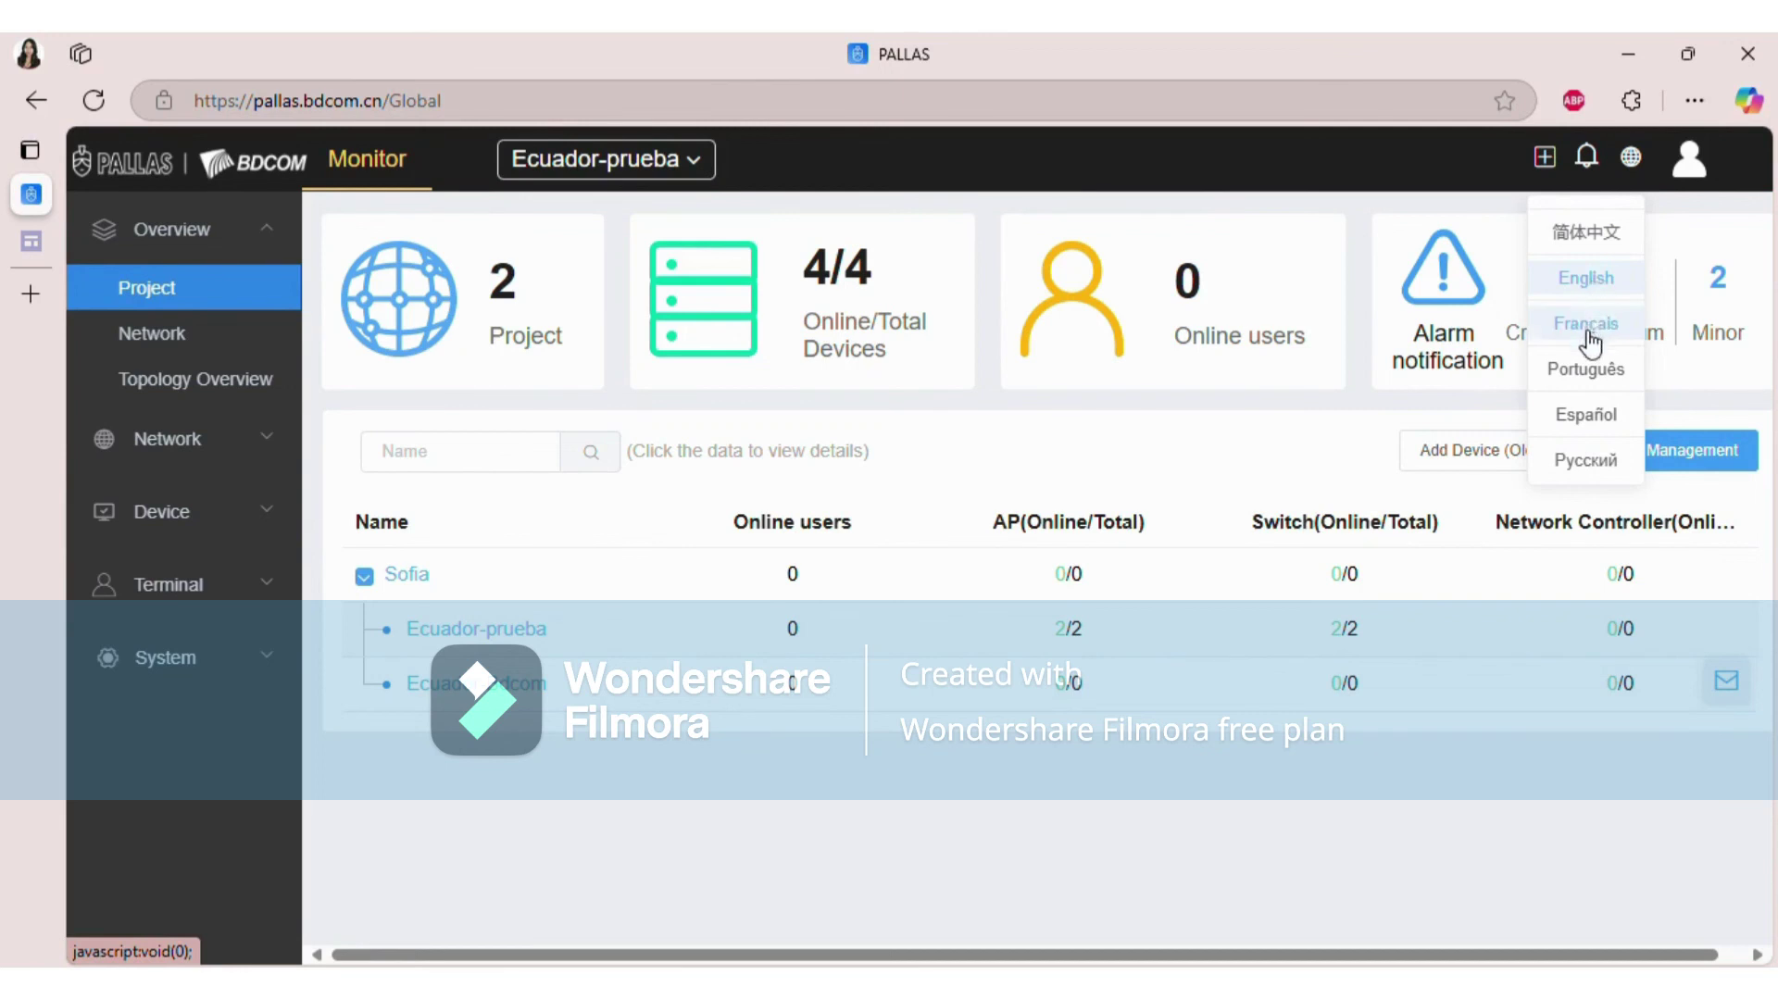
mouse_move(1691, 161)
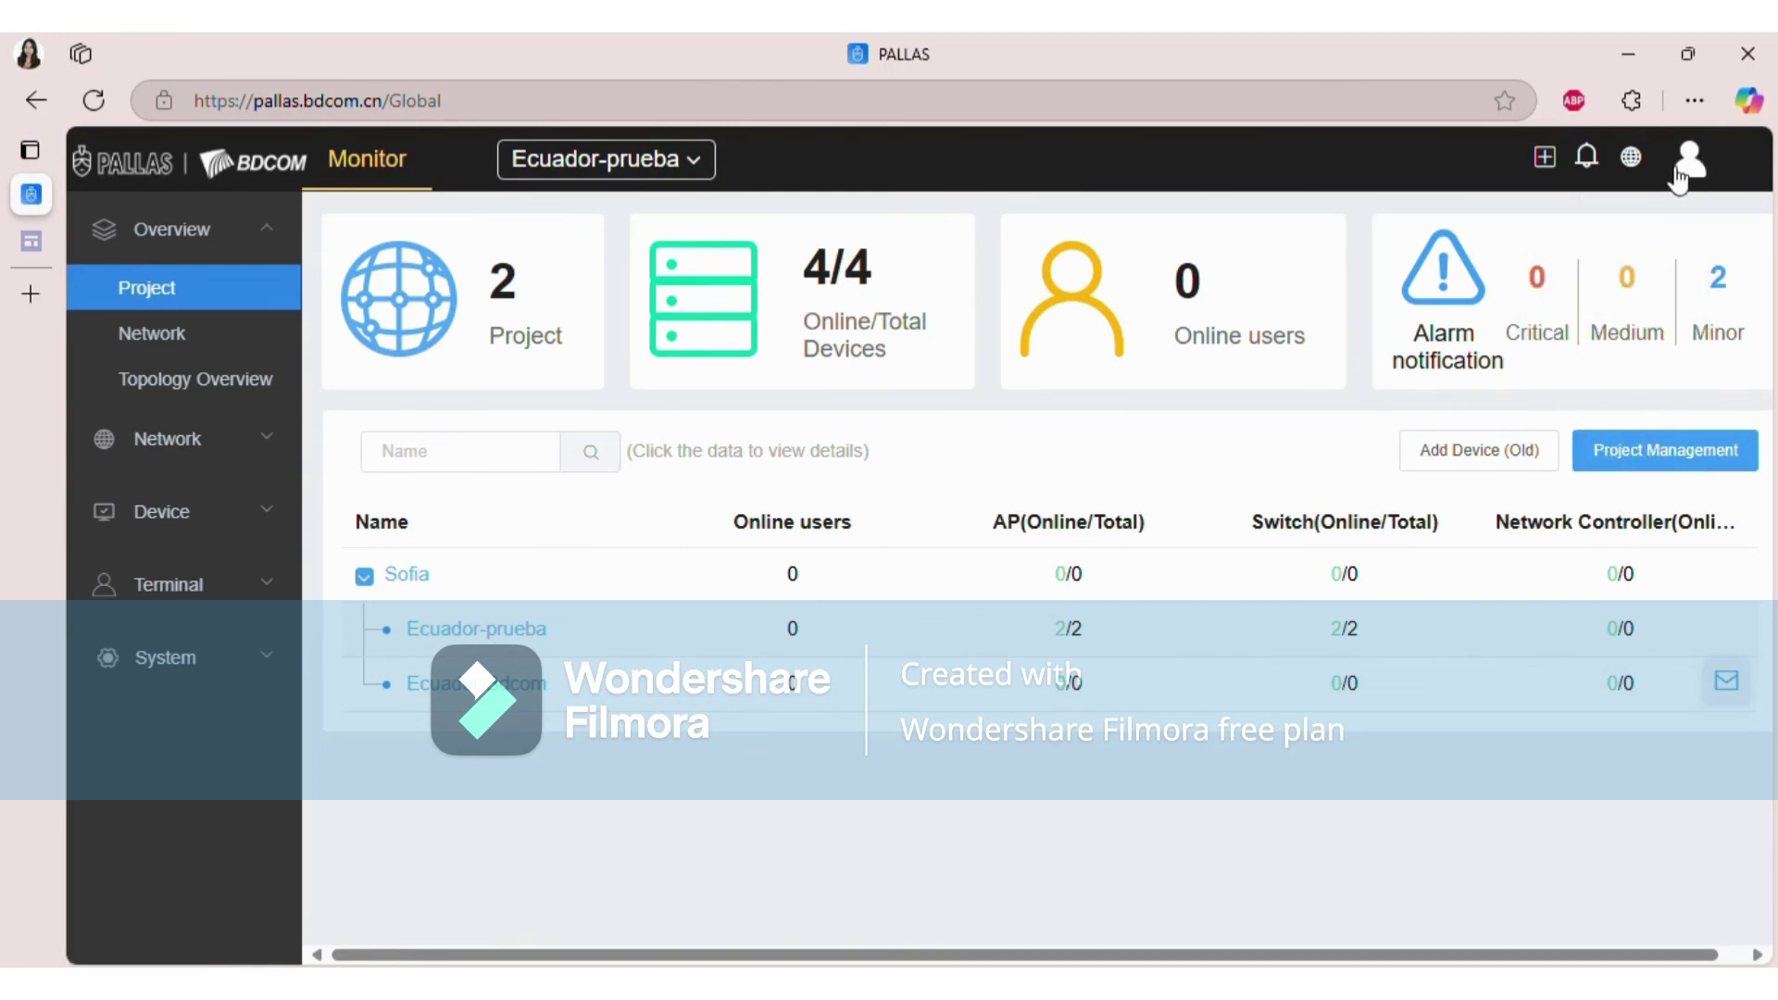
click(1682, 278)
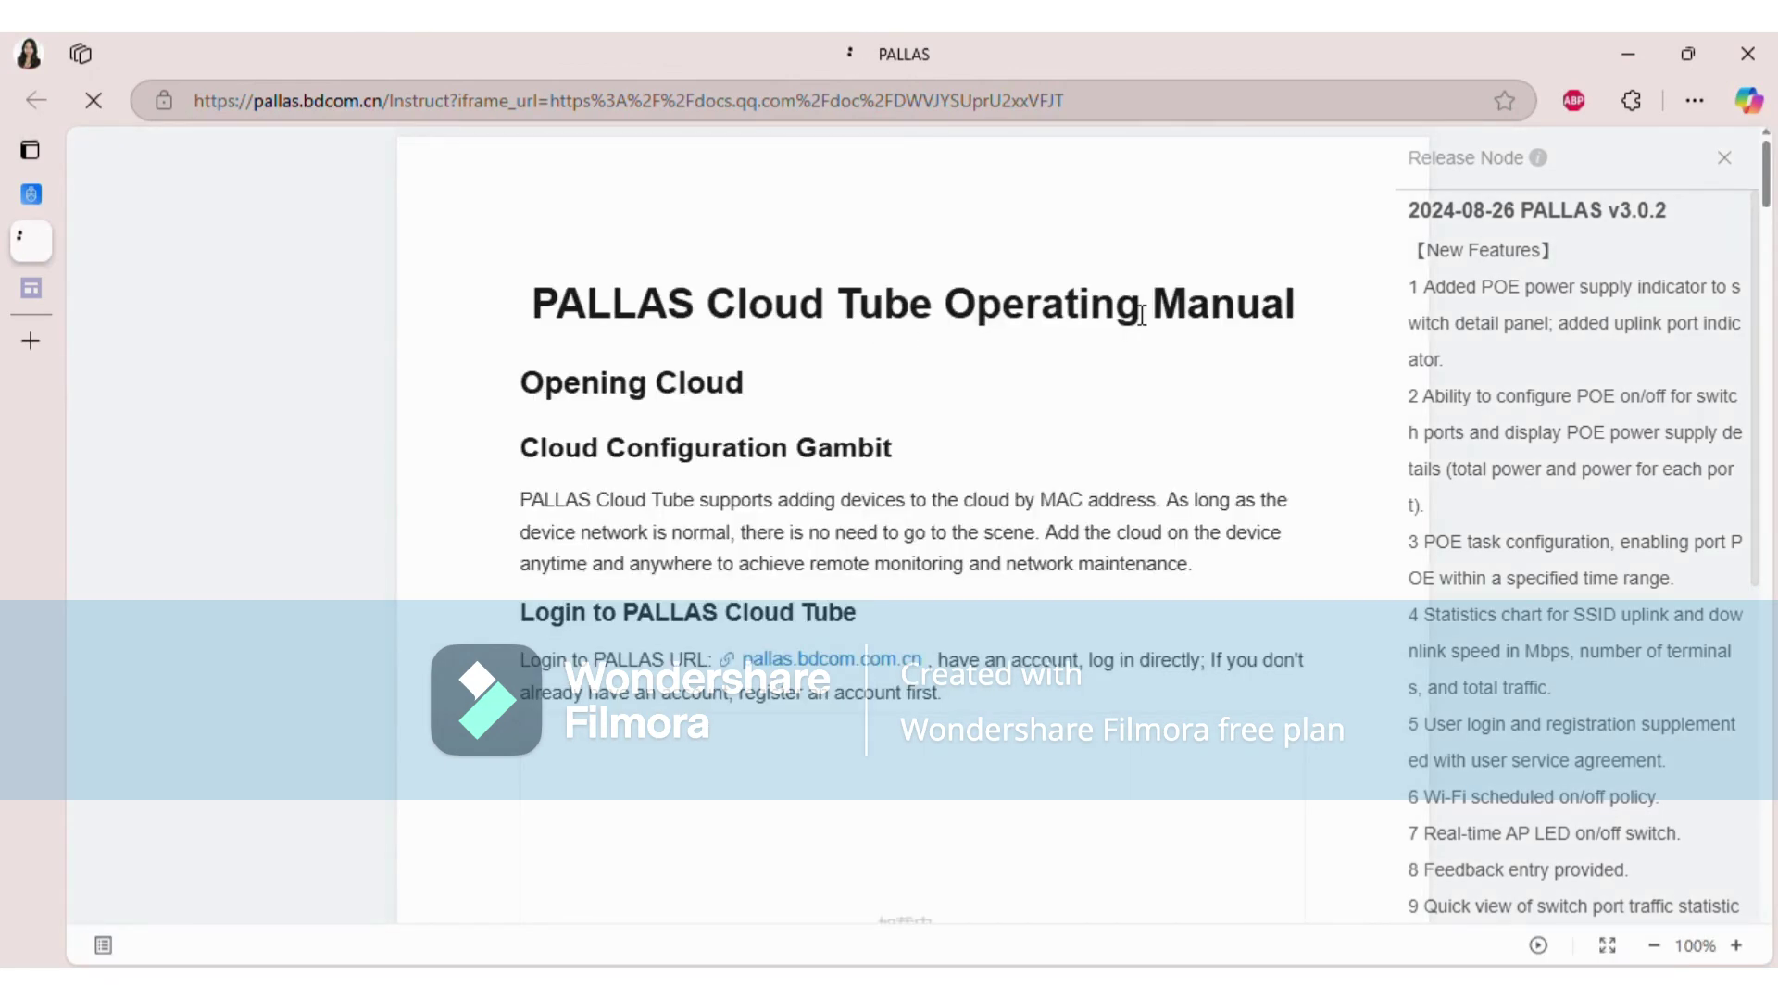
- Scroll the PALLAS Cloud Tube Operating Manual to Creating a project and return to the Monitor tab
scroll(1141, 315, down, 10)
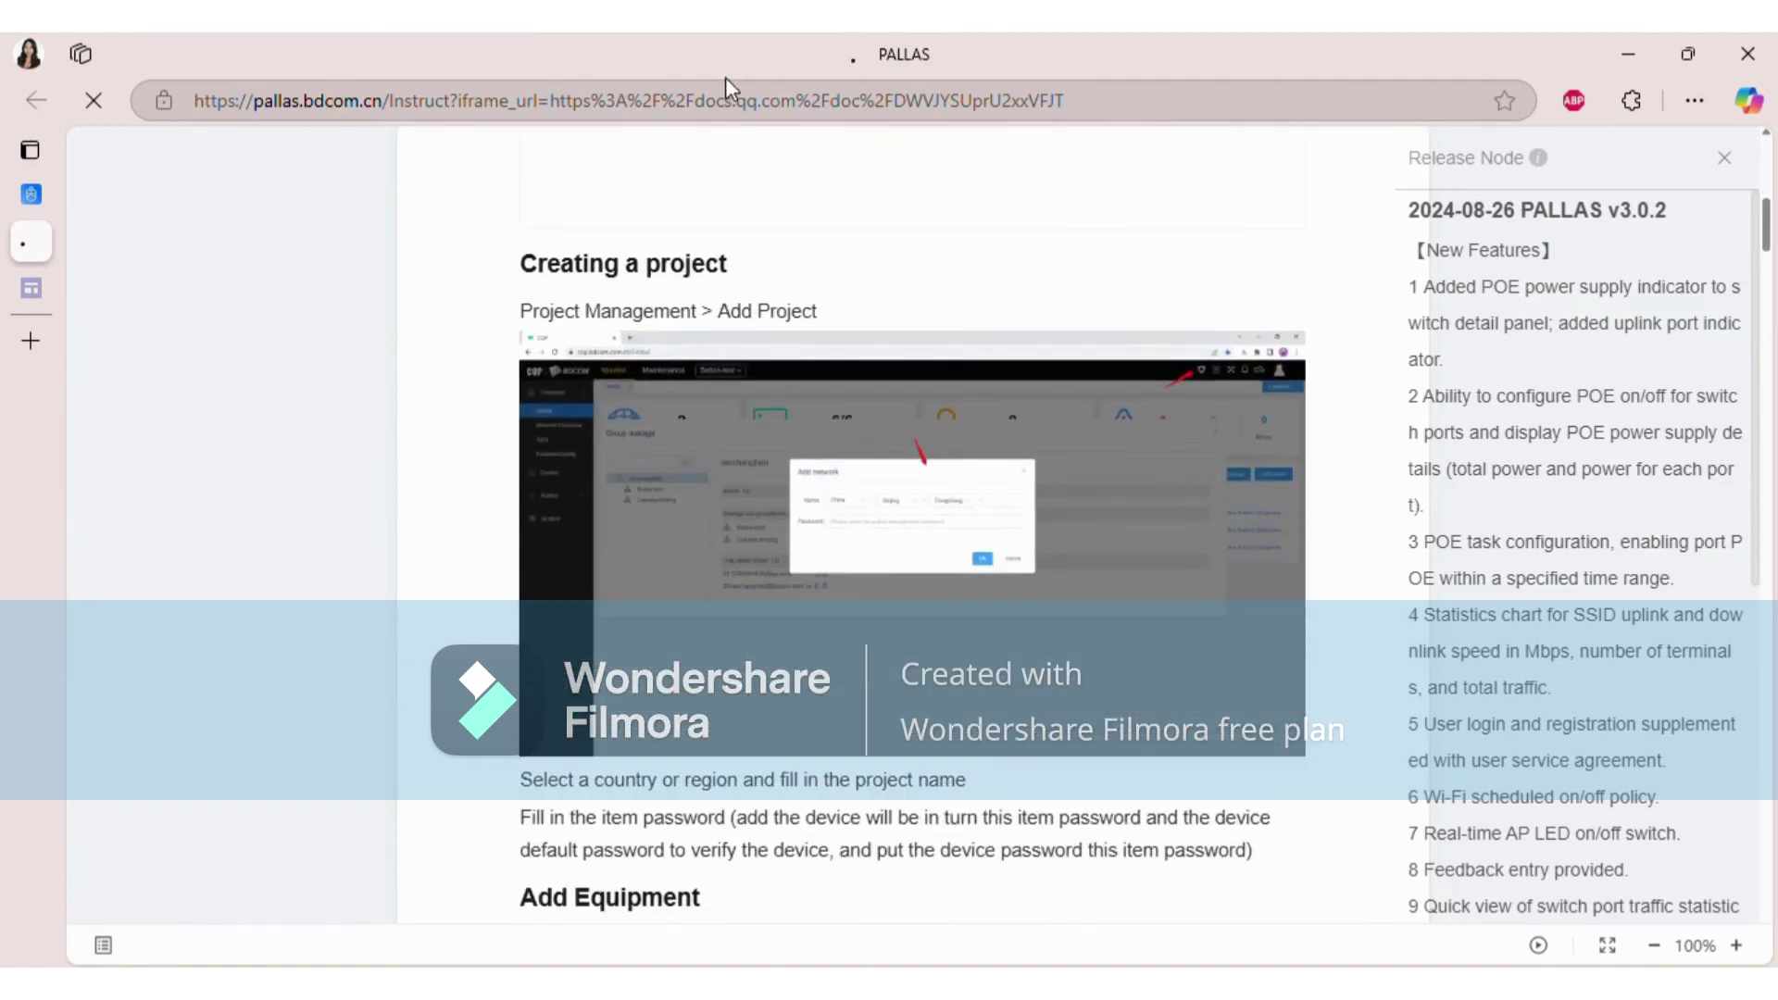
key(ctrl+shift+Tab)
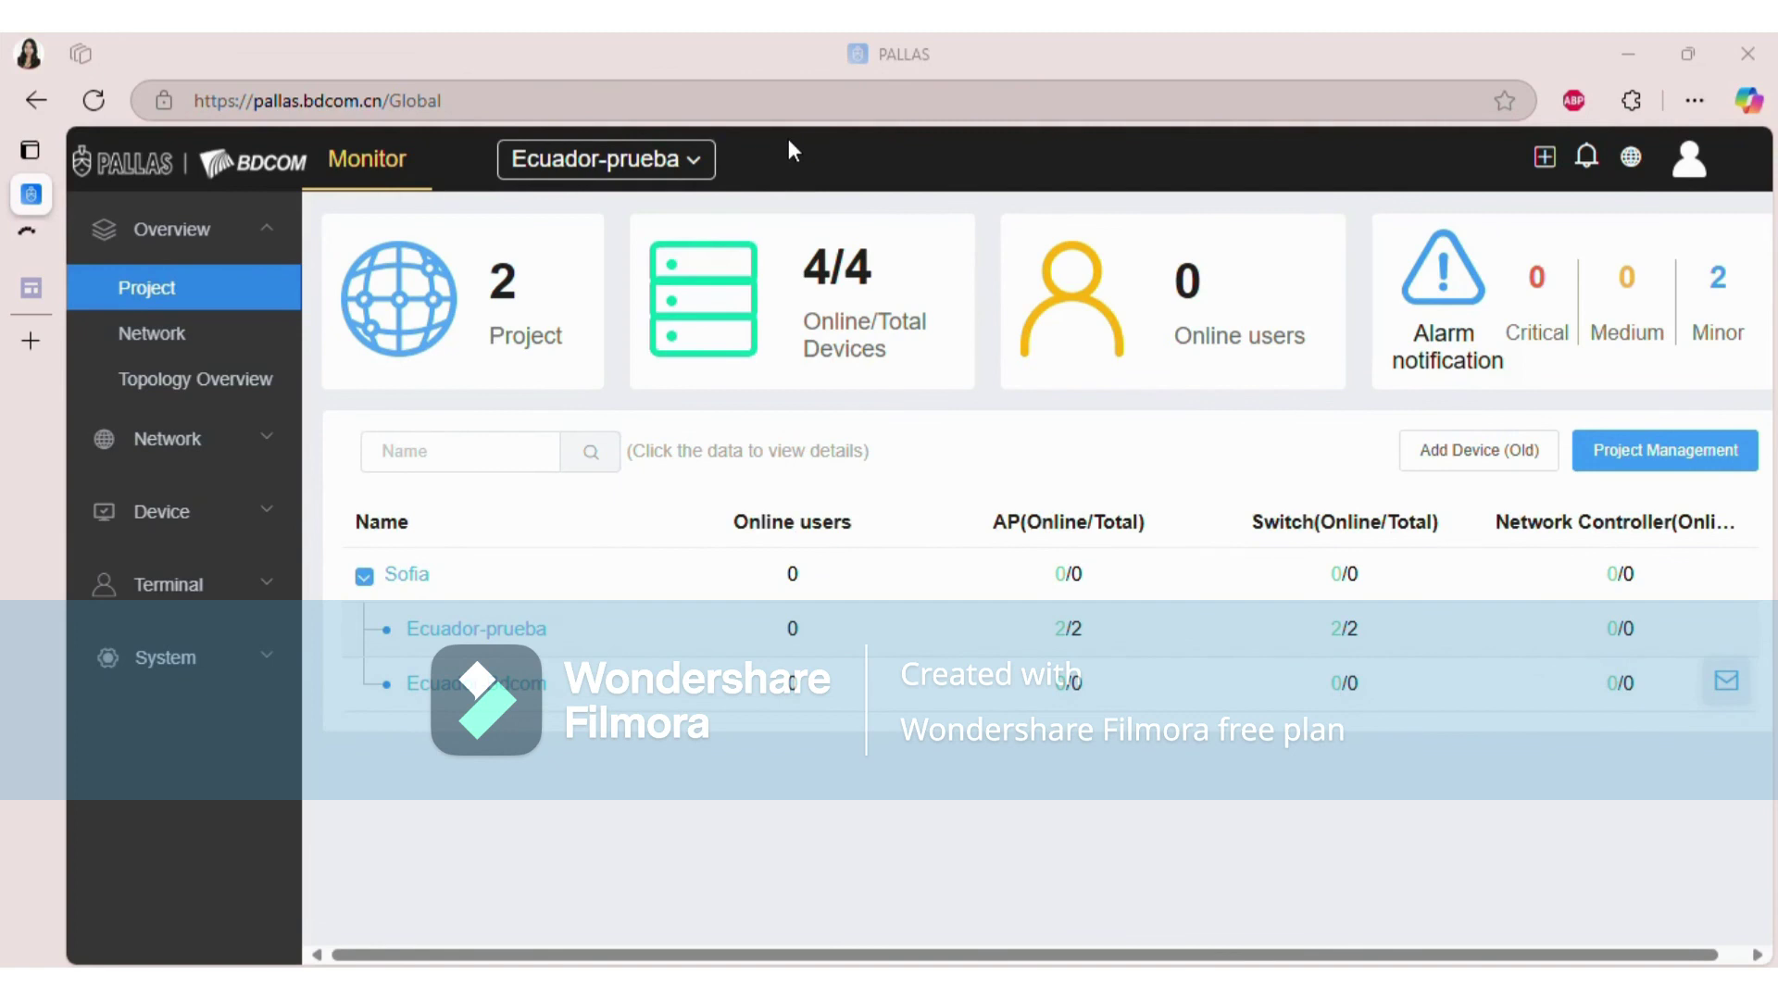